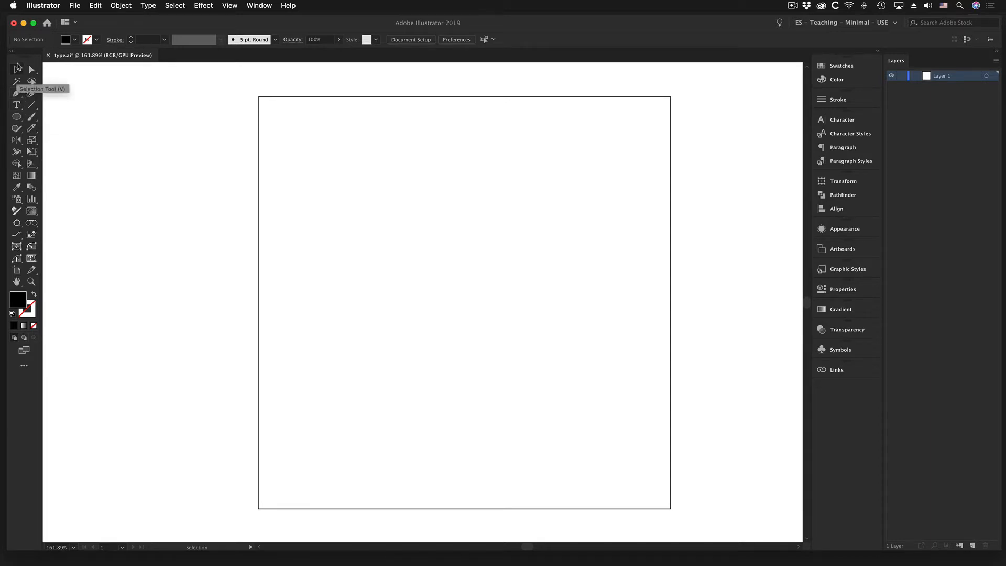
Create point text reading "Whatever we want" in the artboard's upper left area and move it slightly up and left.
{"action": "left_click", "coordinate": [16, 106]}
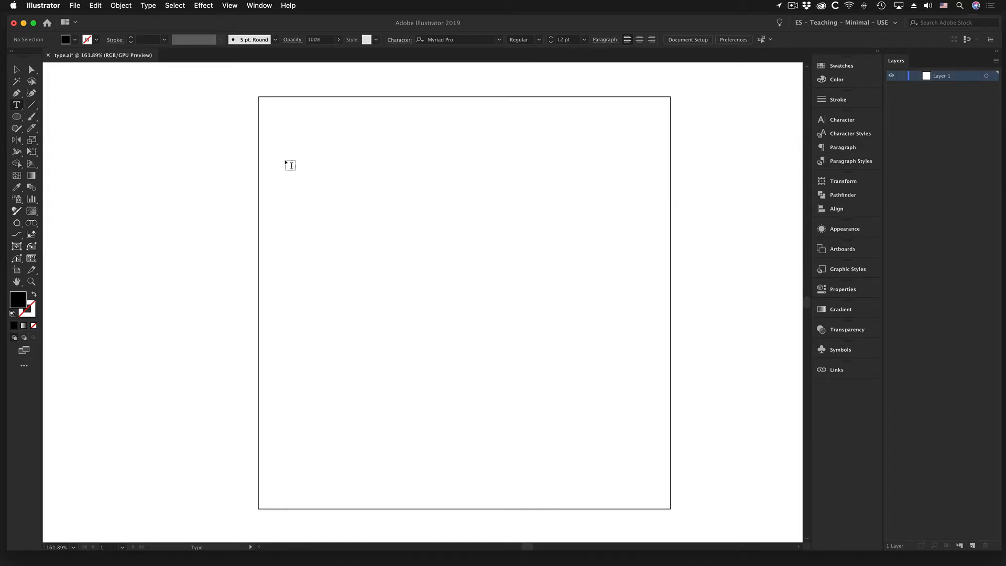
{"action": "left_click", "coordinate": [309, 193]}
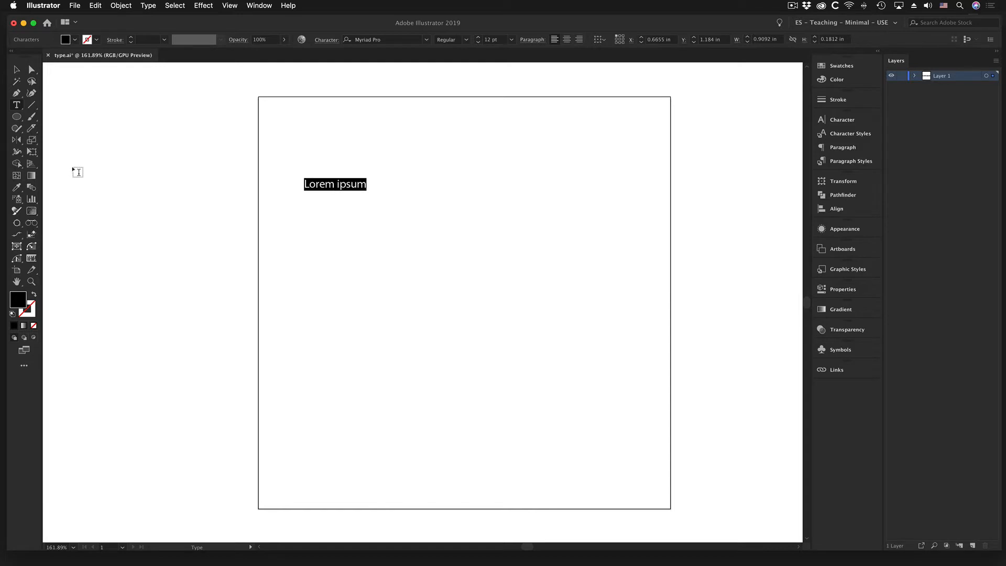
{"action": "left_click", "coordinate": [343, 184]}
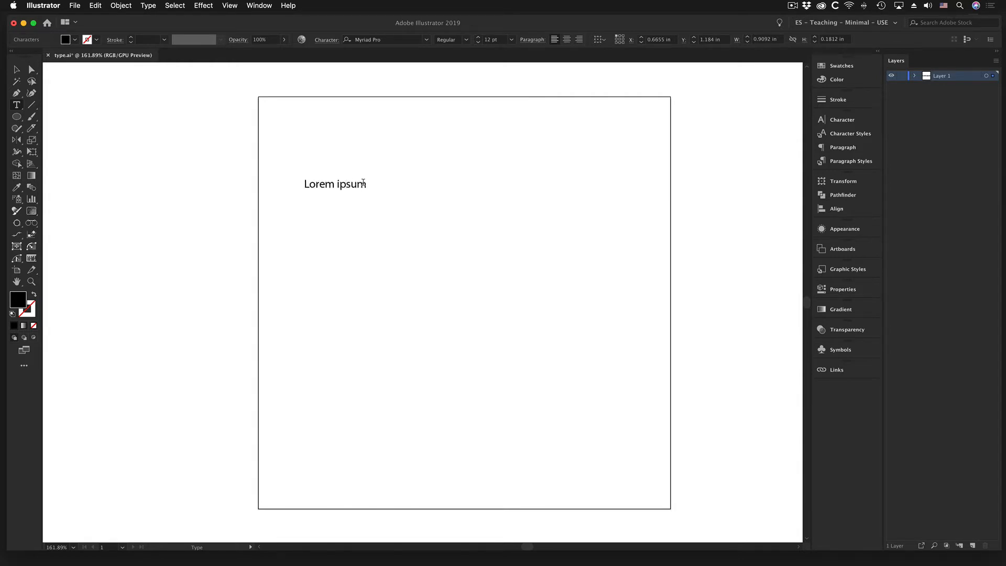
{"action": "left_click_drag", "start_coordinate": [365, 183], "coordinate": [303, 182]}
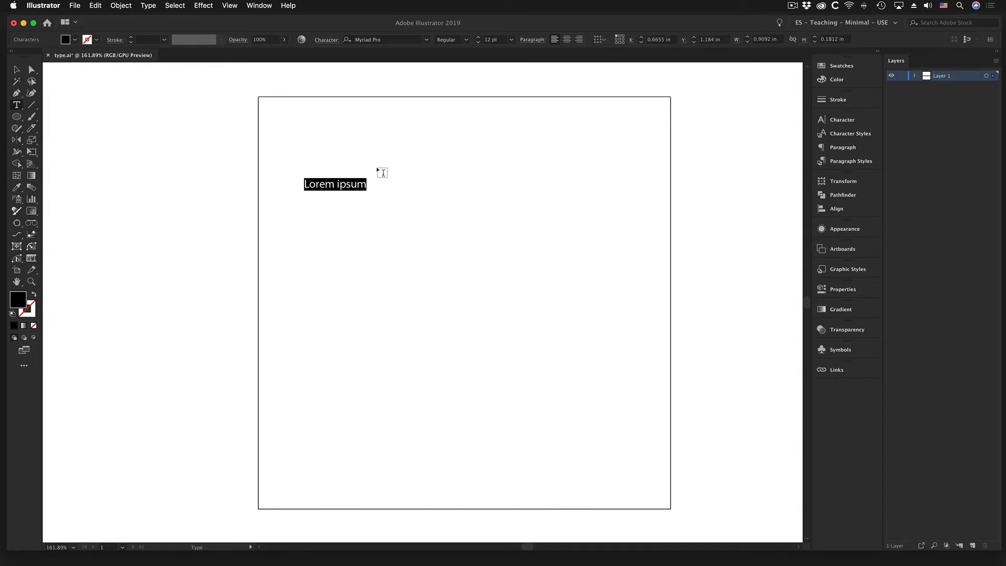
{"action": "type", "text": "Whateve"}
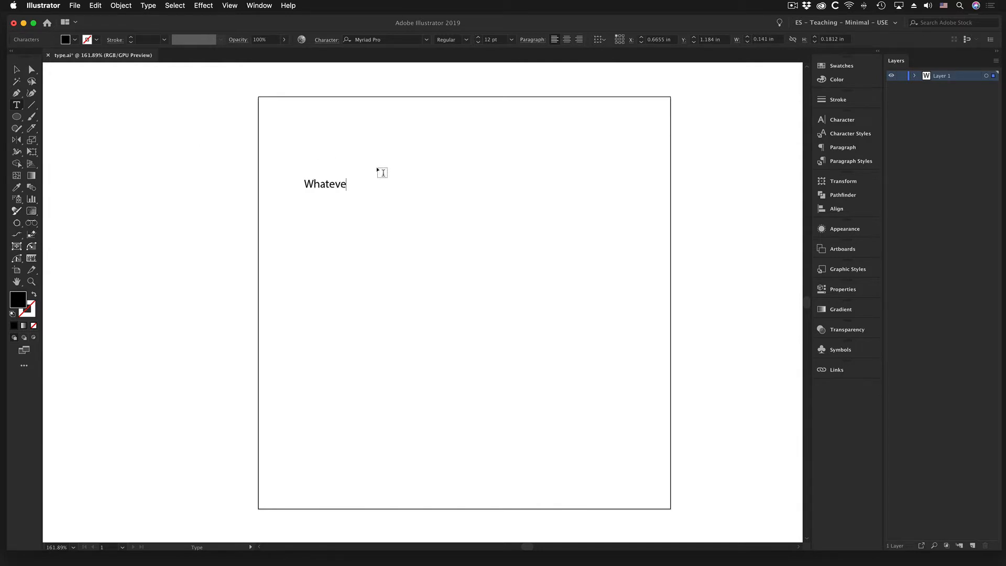
{"action": "type", "text": "r we want"}
{"action": "left_click", "coordinate": [16, 69]}
{"action": "left_click_drag", "start_coordinate": [371, 189], "coordinate": [363, 170]}
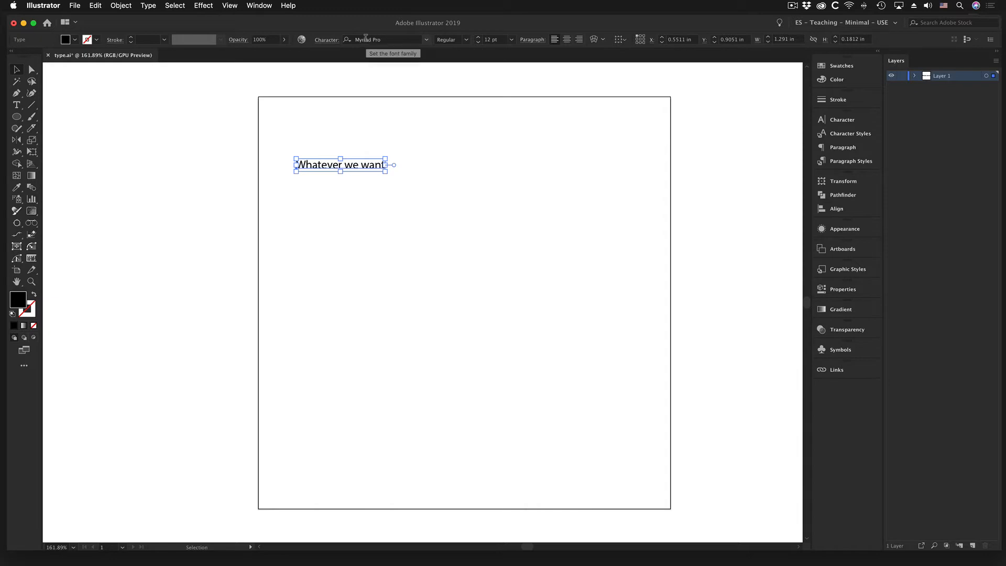
Hide the Control bar and show it again.
{"action": "left_click", "coordinate": [251, 5]}
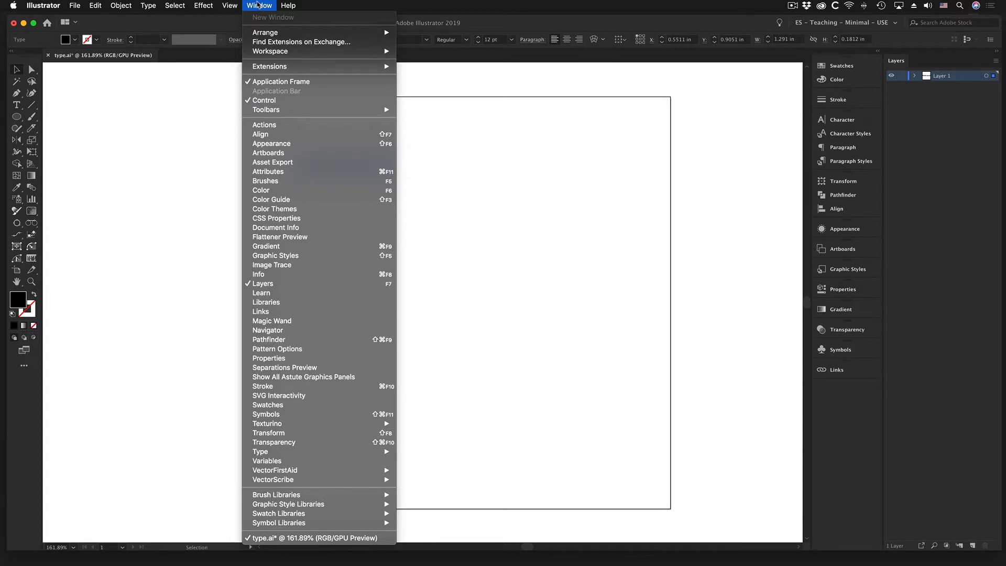
{"action": "left_click", "coordinate": [265, 100]}
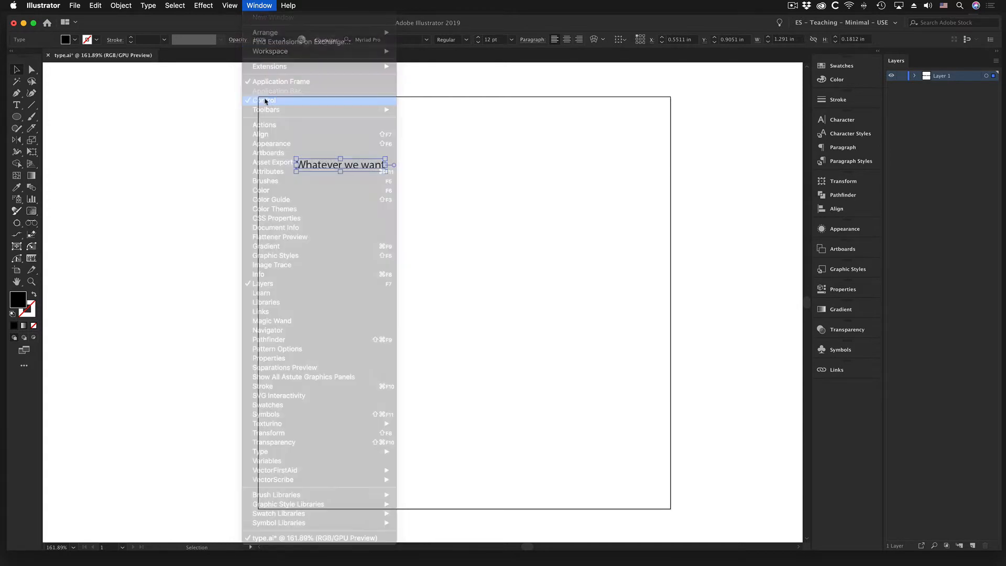
{"action": "left_click", "coordinate": [258, 5]}
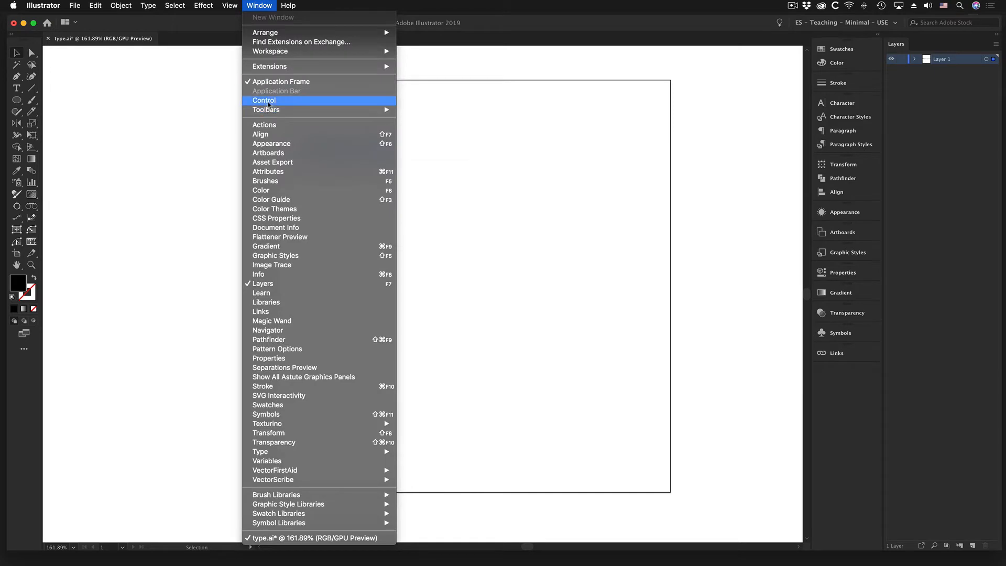
{"action": "left_click", "coordinate": [271, 103]}
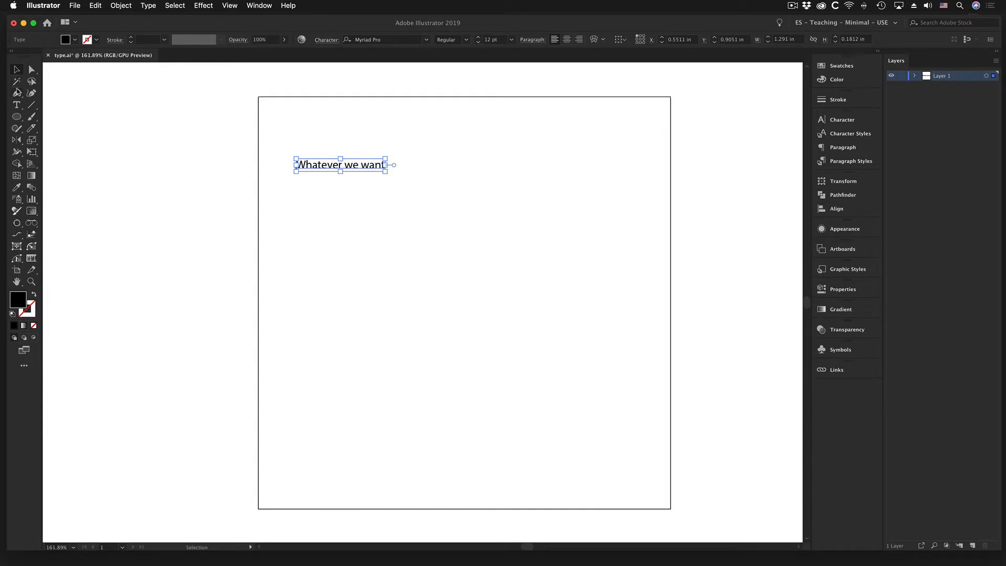
{"action": "left_click", "coordinate": [18, 93]}
{"action": "left_click", "coordinate": [16, 69]}
{"action": "left_click", "coordinate": [167, 118]}
{"action": "left_click", "coordinate": [16, 117]}
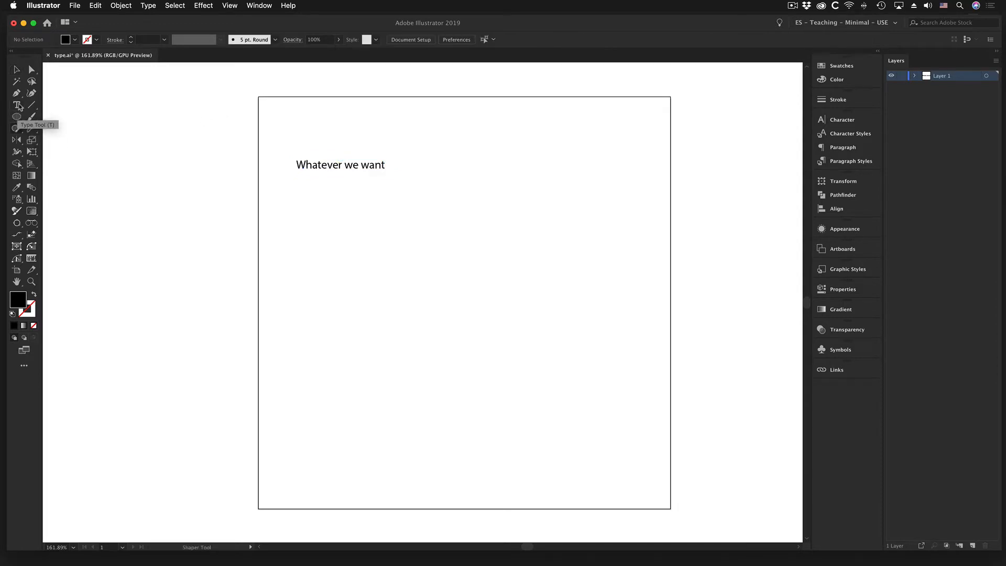
Select all characters of the "Whatever we want" text with the Type tool and open its full character settings.
{"action": "left_click", "coordinate": [17, 105]}
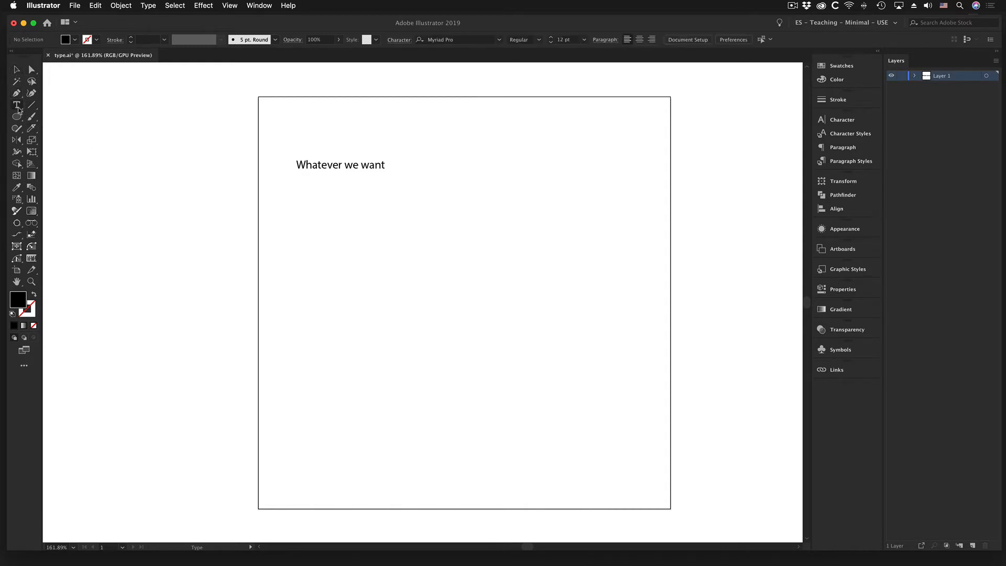
{"action": "left_click", "coordinate": [329, 162]}
{"action": "key", "text": "super+a"}
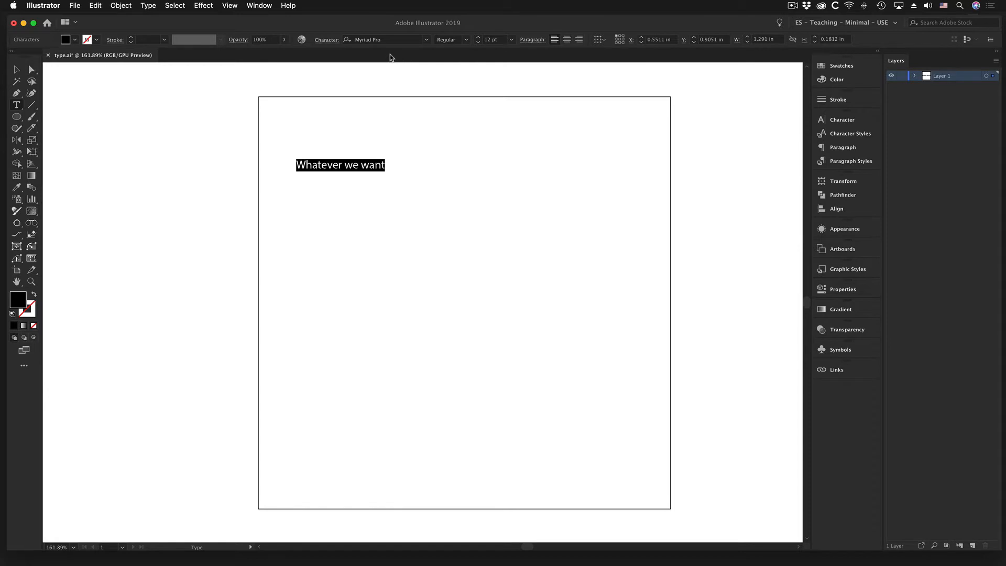
{"action": "left_click", "coordinate": [328, 41]}
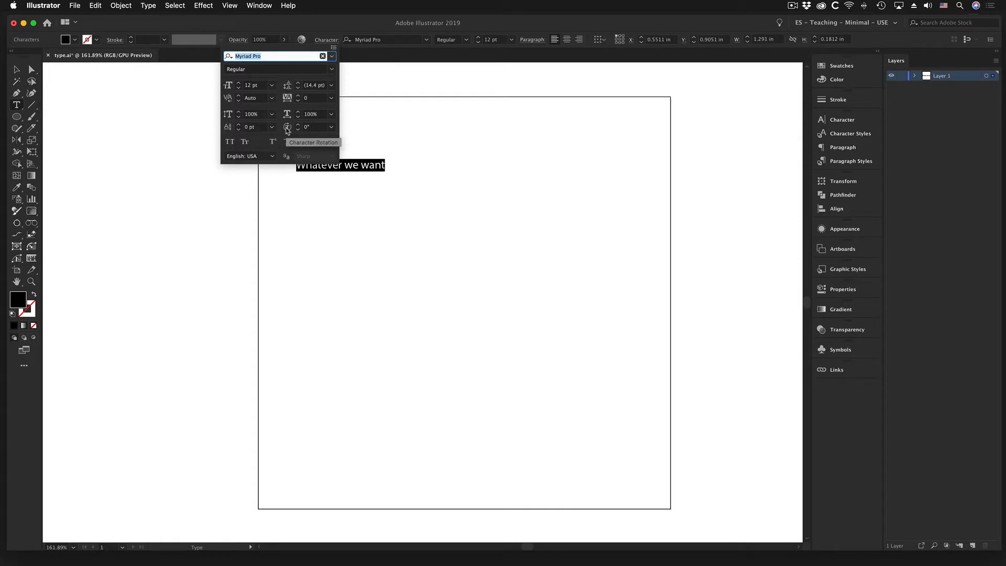
Try All Caps, Small Caps and Superscript on the selected text, turning each one off again.
{"action": "left_click", "coordinate": [229, 142]}
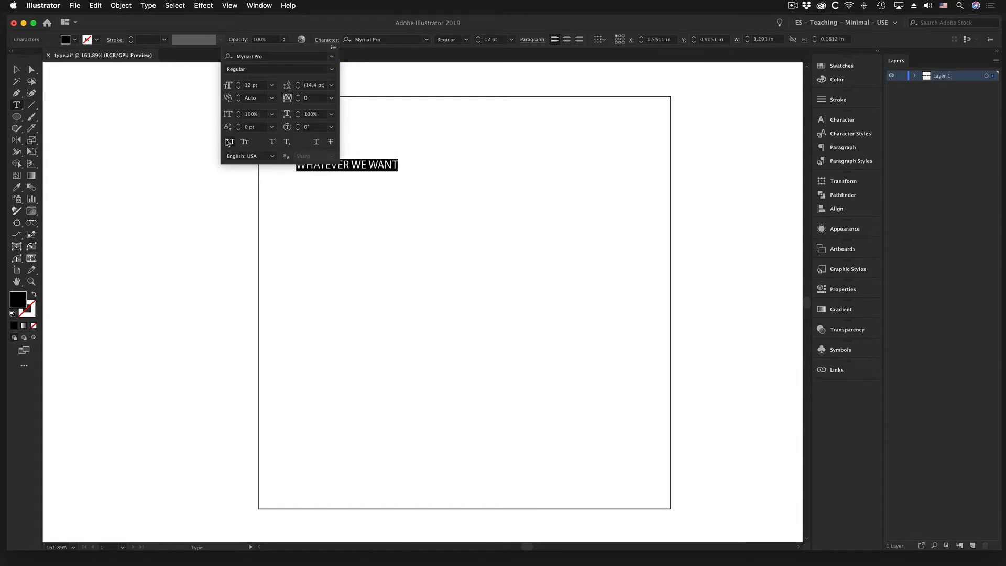
{"action": "left_click", "coordinate": [229, 142]}
{"action": "left_click", "coordinate": [229, 142]}
{"action": "left_click", "coordinate": [229, 142]}
{"action": "left_click", "coordinate": [241, 142]}
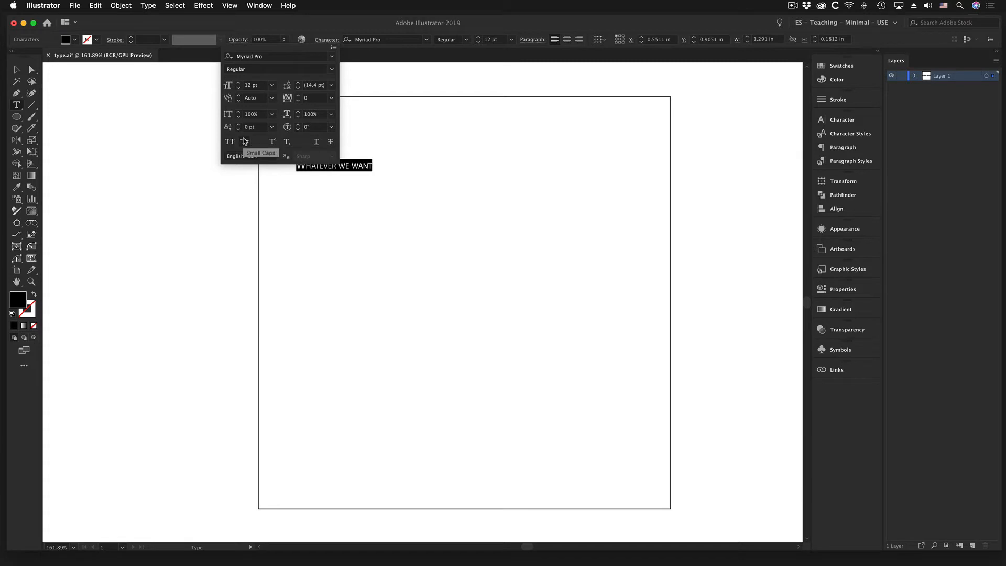
{"action": "left_click", "coordinate": [244, 142]}
{"action": "left_click", "coordinate": [244, 141]}
{"action": "left_click", "coordinate": [244, 141]}
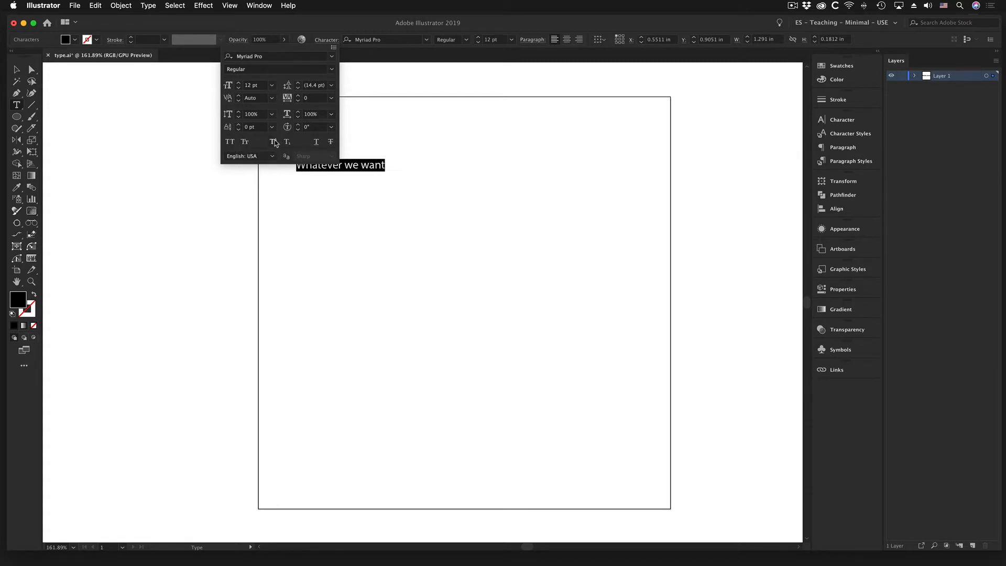
{"action": "left_click", "coordinate": [272, 142]}
{"action": "left_click", "coordinate": [272, 142]}
Set the selected text's font to Amiri Regular and its size to 48 pt.
{"action": "left_click", "coordinate": [332, 56]}
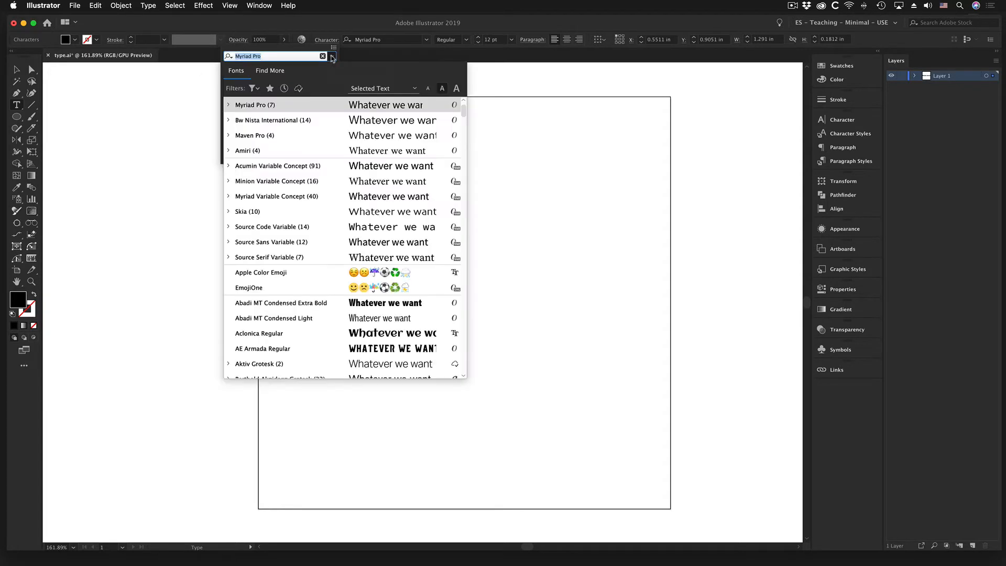
{"action": "left_click", "coordinate": [229, 151]}
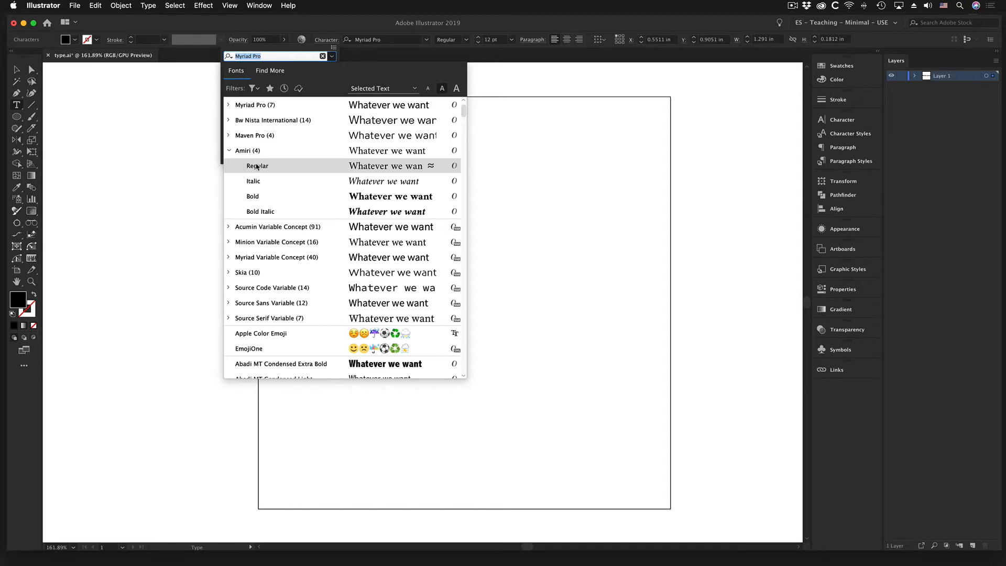
{"action": "left_click", "coordinate": [257, 167]}
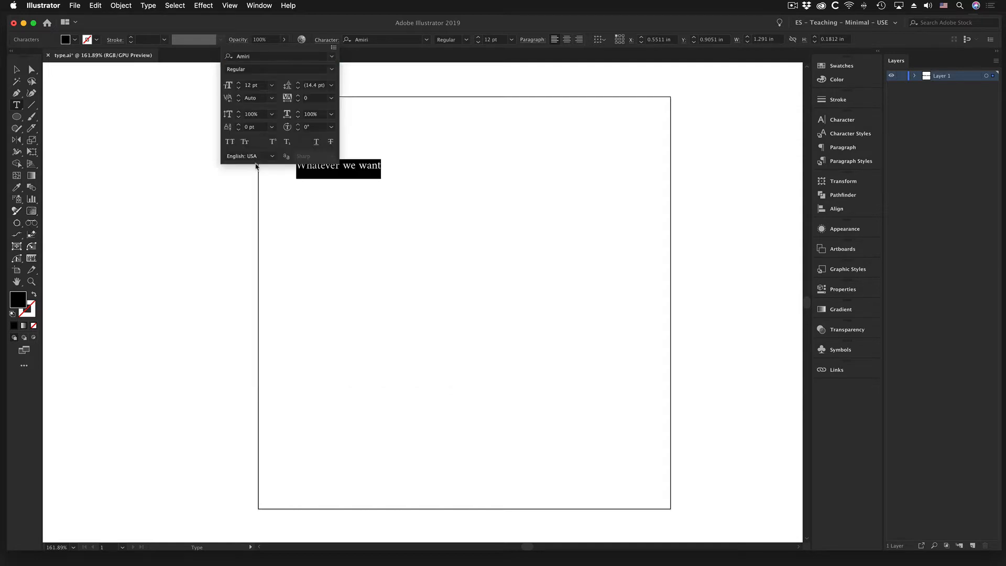
{"action": "left_click", "coordinate": [250, 85]}
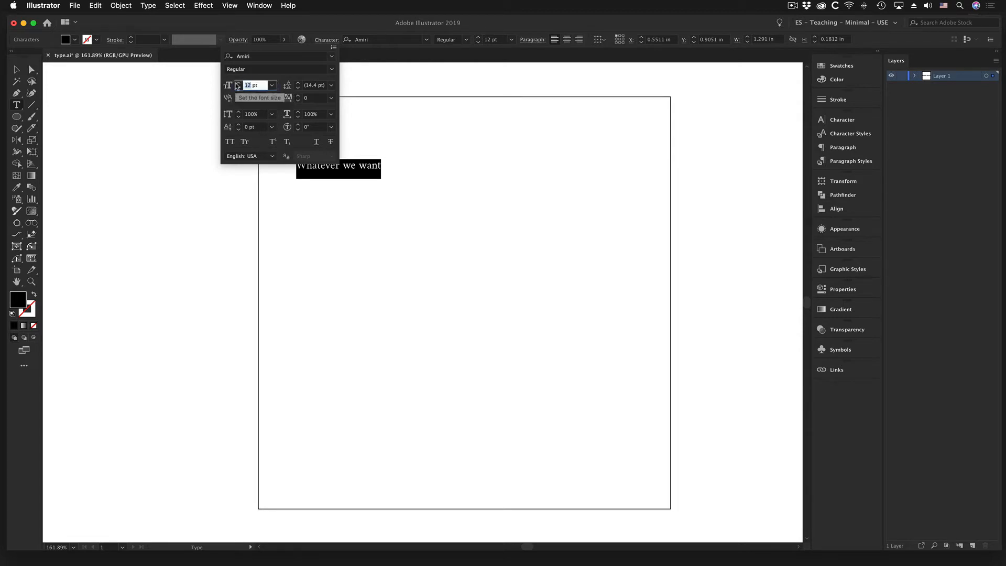
{"action": "type", "text": "48"}
{"action": "key", "text": "Return"}
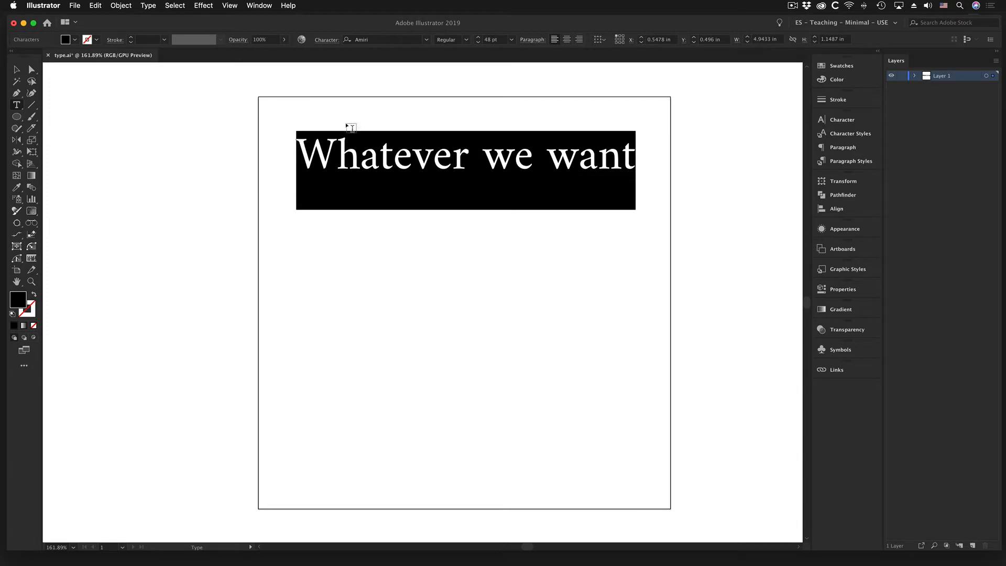
{"action": "left_click", "coordinate": [512, 165]}
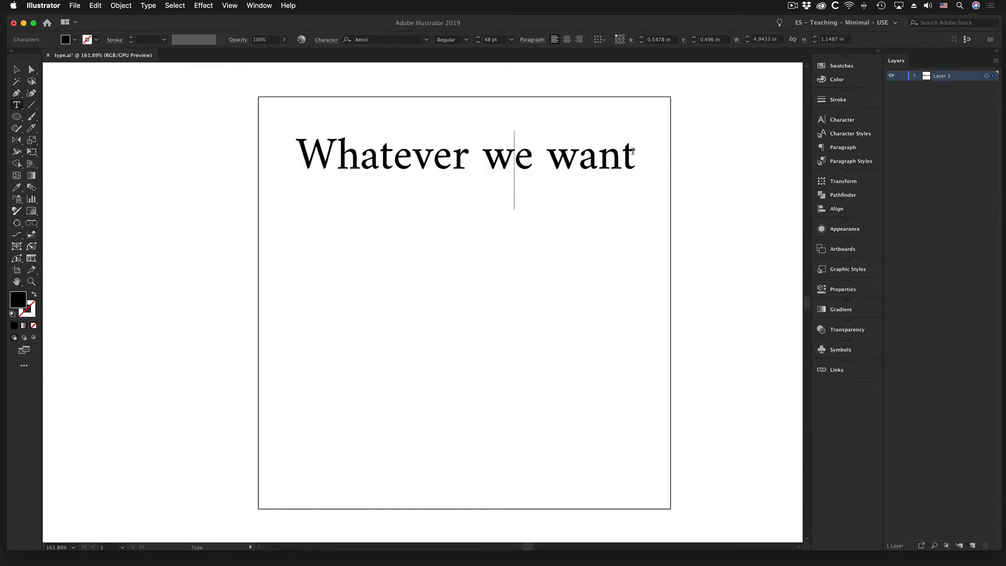
{"action": "left_click_drag", "start_coordinate": [639, 157], "coordinate": [259, 151]}
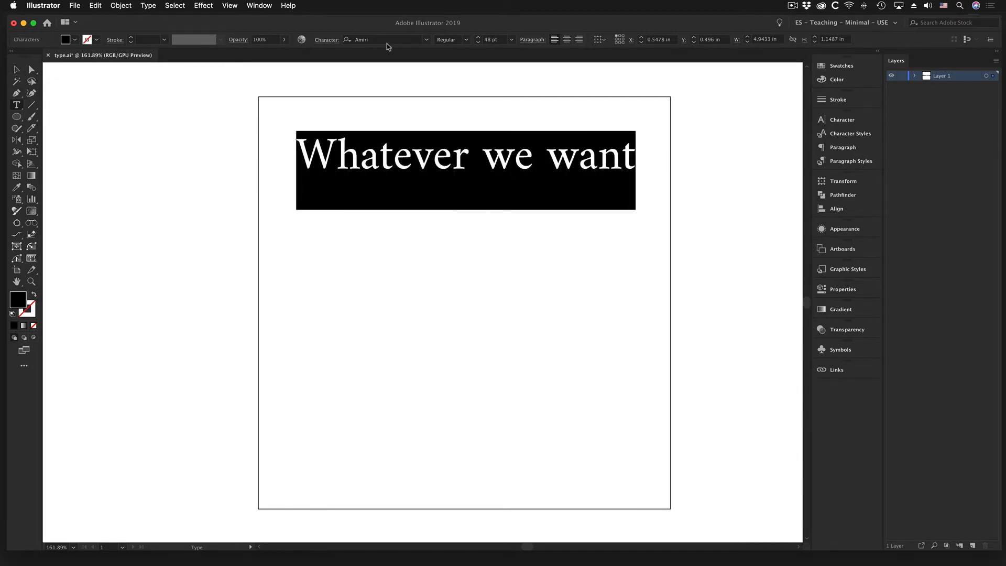
{"action": "left_click", "coordinate": [327, 41]}
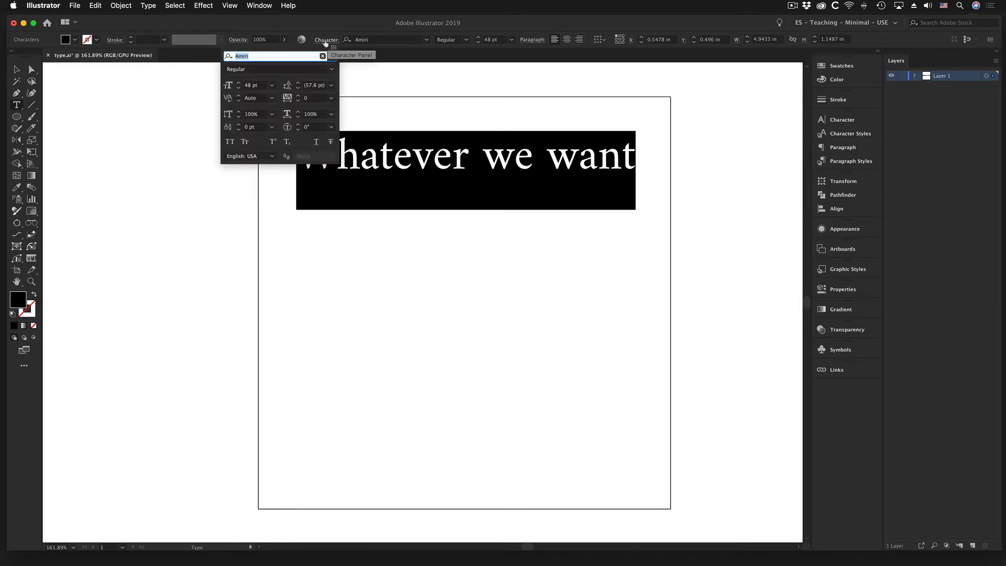
{"action": "left_click", "coordinate": [579, 157]}
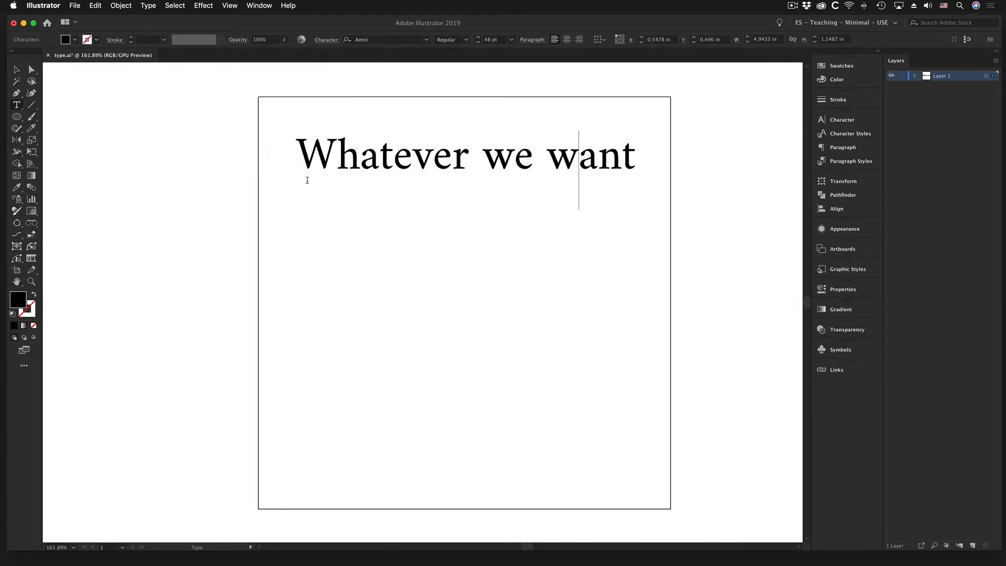
Move the text object down the artboard to about X 0.40 in, Y 1.64 in.
{"action": "left_click", "coordinate": [16, 69]}
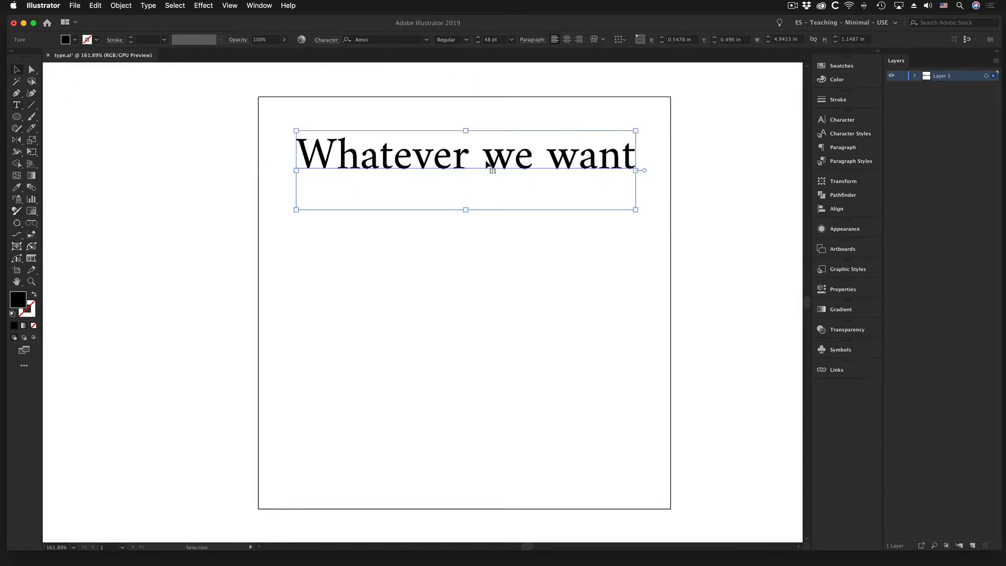
{"action": "left_click_drag", "start_coordinate": [488, 165], "coordinate": [480, 249]}
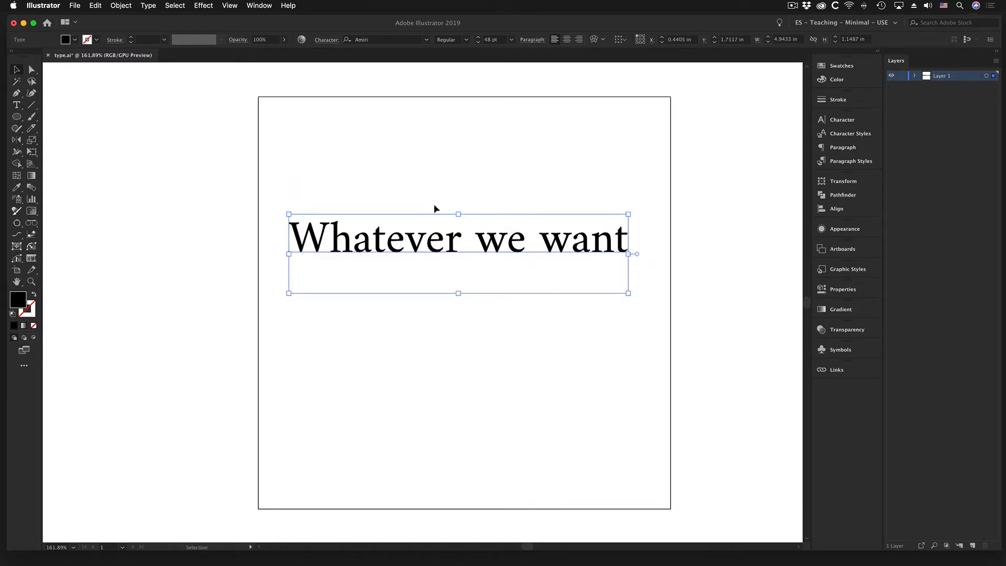
{"action": "left_click_drag", "start_coordinate": [403, 234], "coordinate": [401, 231]}
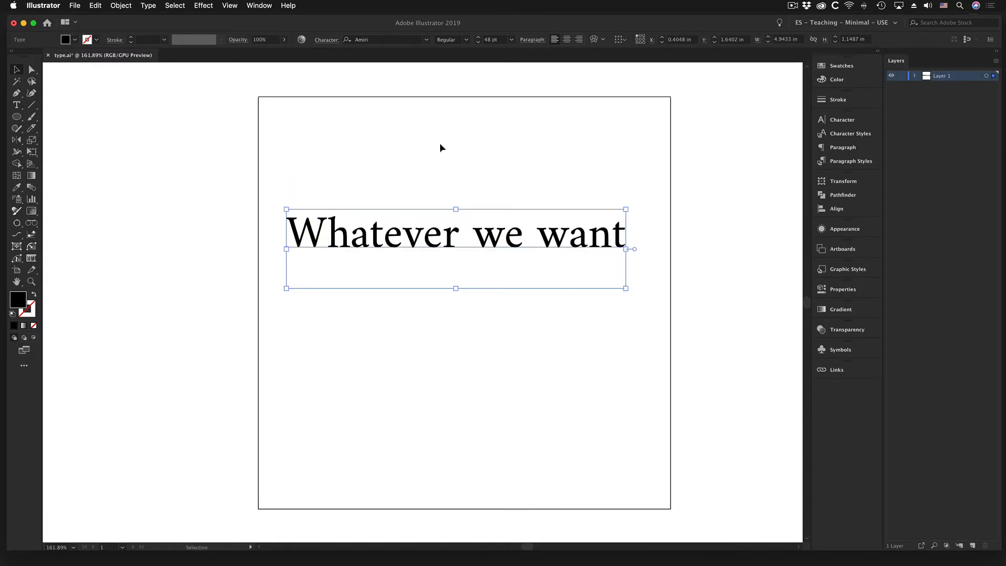
{"action": "left_click", "coordinate": [451, 262]}
{"action": "left_click", "coordinate": [458, 248]}
Scale the text proportionally with its bounding box, shrinking and then enlarging it to about 44.39 pt.
{"action": "mouse_move", "coordinate": [629, 291]}
{"action": "left_mouse_down"}
{"action": "mouse_move", "coordinate": [459, 240]}
{"action": "mouse_move", "coordinate": [719, 351]}
{"action": "mouse_move", "coordinate": [623, 288]}
{"action": "left_mouse_up"}
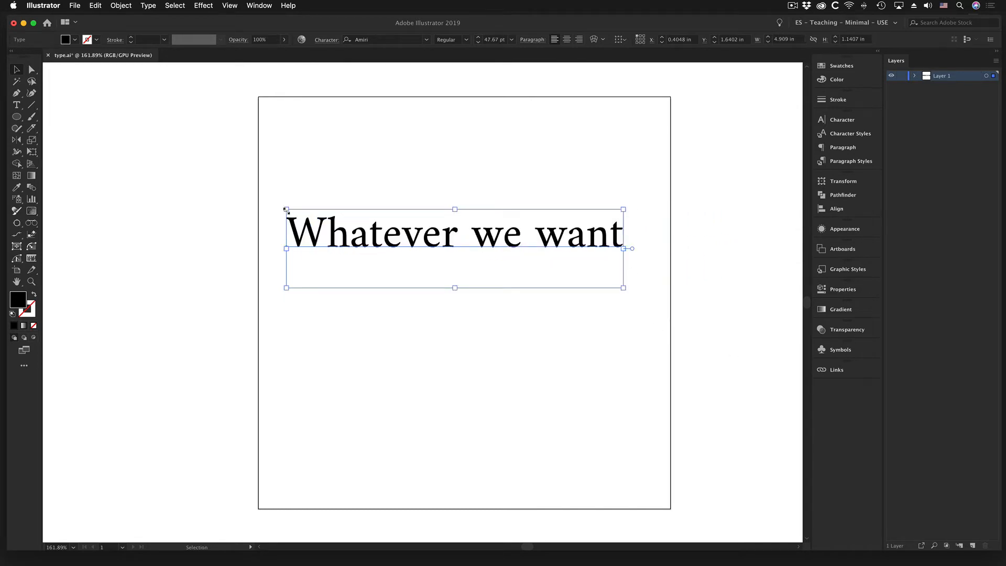
{"action": "mouse_move", "coordinate": [286, 209]}
{"action": "left_mouse_down"}
{"action": "mouse_move", "coordinate": [383, 230]}
{"action": "mouse_move", "coordinate": [291, 204]}
{"action": "left_mouse_up"}
{"action": "mouse_move", "coordinate": [454, 212]}
{"action": "left_mouse_down"}
{"action": "mouse_move", "coordinate": [453, 245]}
{"action": "mouse_move", "coordinate": [454, 198]}
{"action": "mouse_move", "coordinate": [453, 225]}
{"action": "left_mouse_up"}
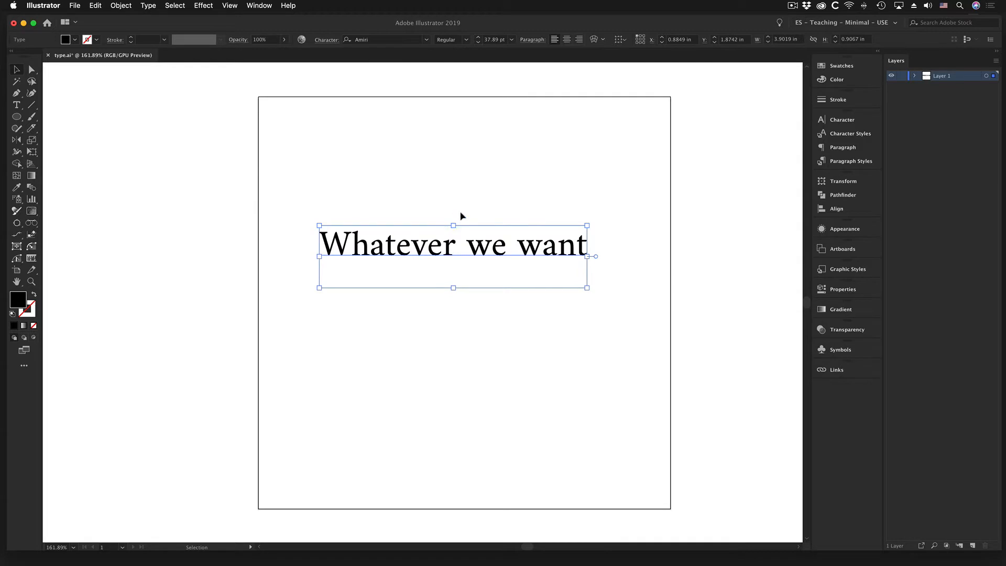
{"action": "left_click_drag", "start_coordinate": [587, 287], "coordinate": [634, 315]}
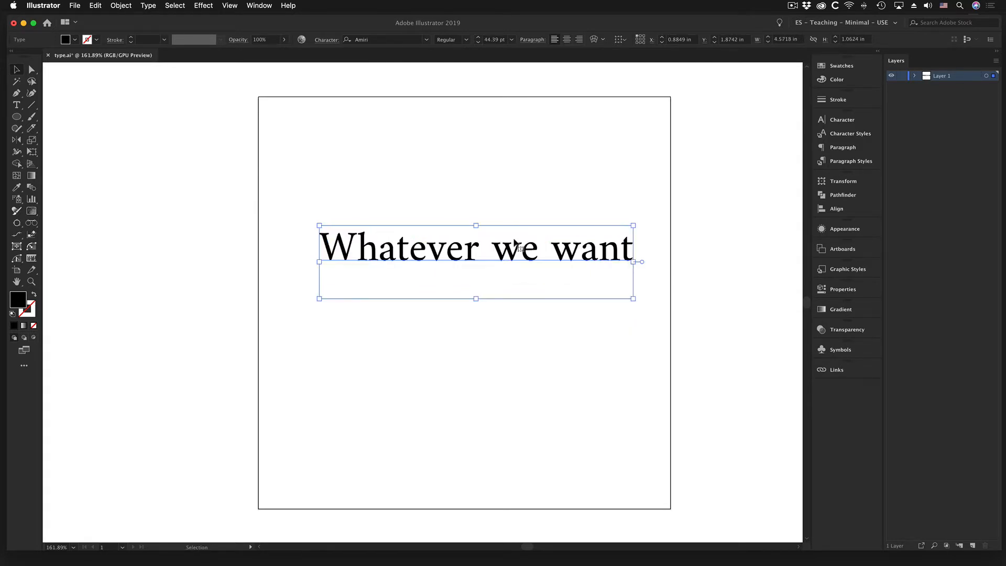
Scale the text slightly to about 44.32 pt and move it to mid-artboard at about X 0.53 in, Y 2.36 in.
{"action": "left_click_drag", "start_coordinate": [512, 247], "coordinate": [488, 195]}
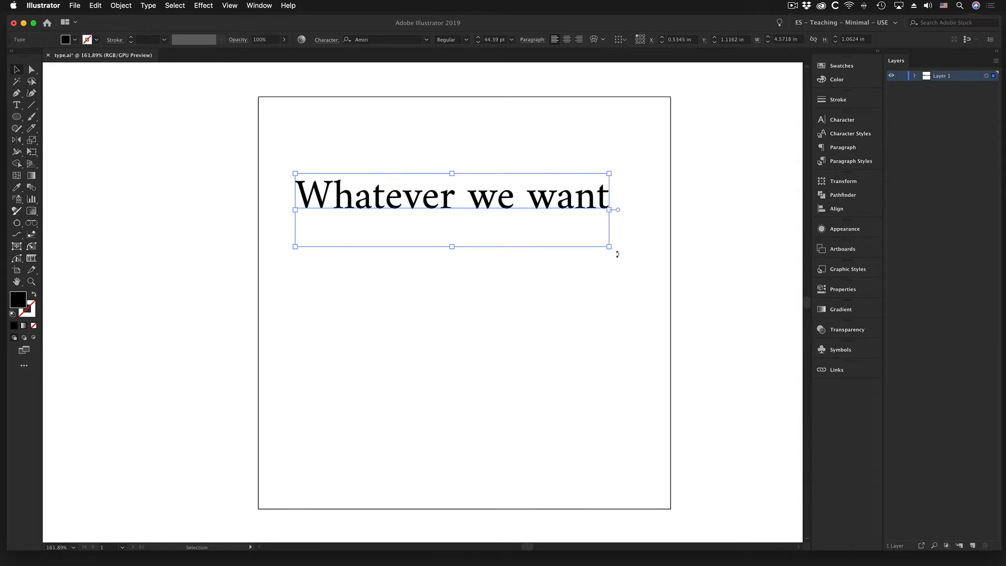
{"action": "left_click_drag", "start_coordinate": [610, 245], "coordinate": [606, 269]}
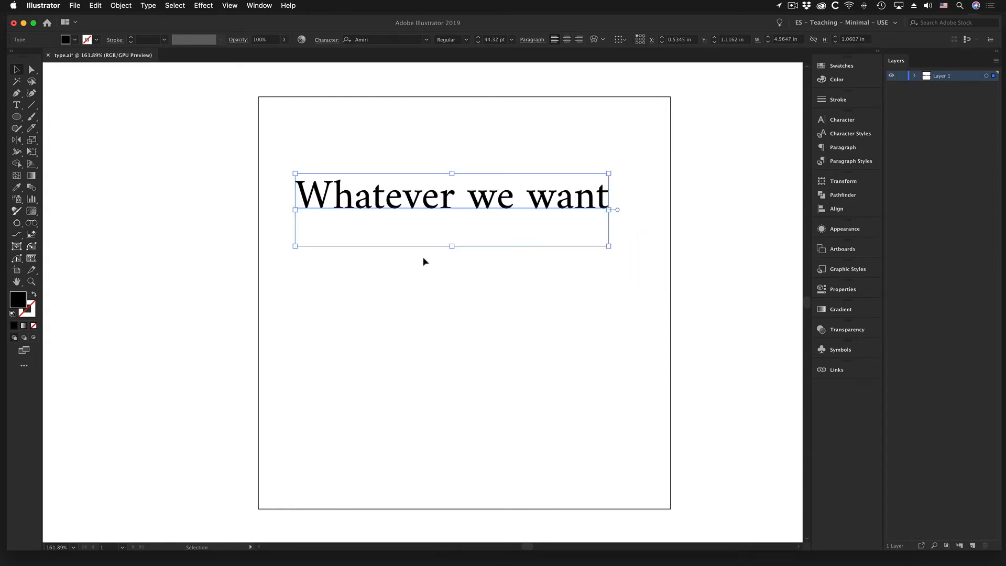
{"action": "left_click_drag", "start_coordinate": [451, 201], "coordinate": [451, 287]}
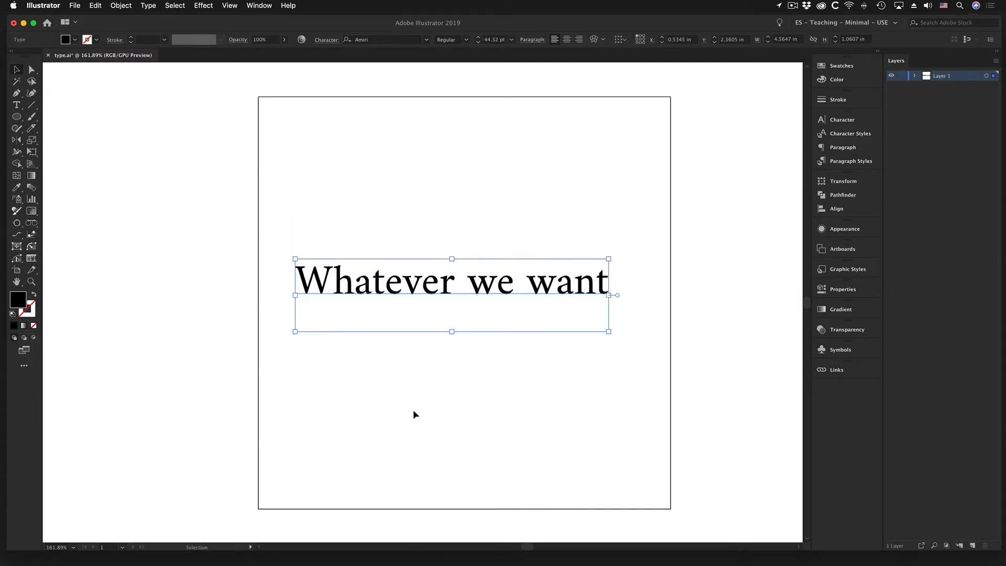
Enter text editing on "Whatever we want", select its whole line, place the cursor inside the first word, and leave editing.
{"action": "left_click", "coordinate": [443, 395]}
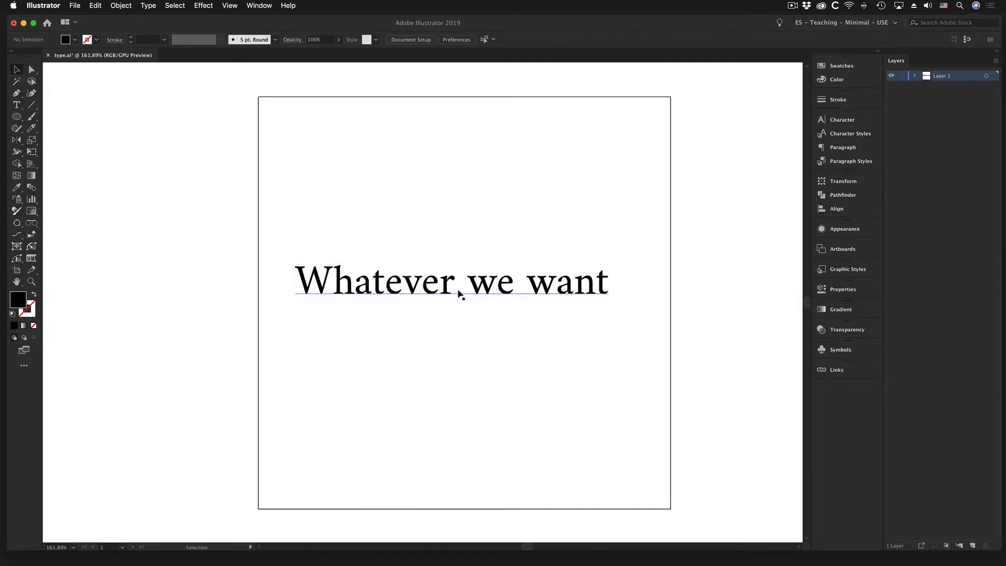
{"action": "left_click", "coordinate": [310, 284]}
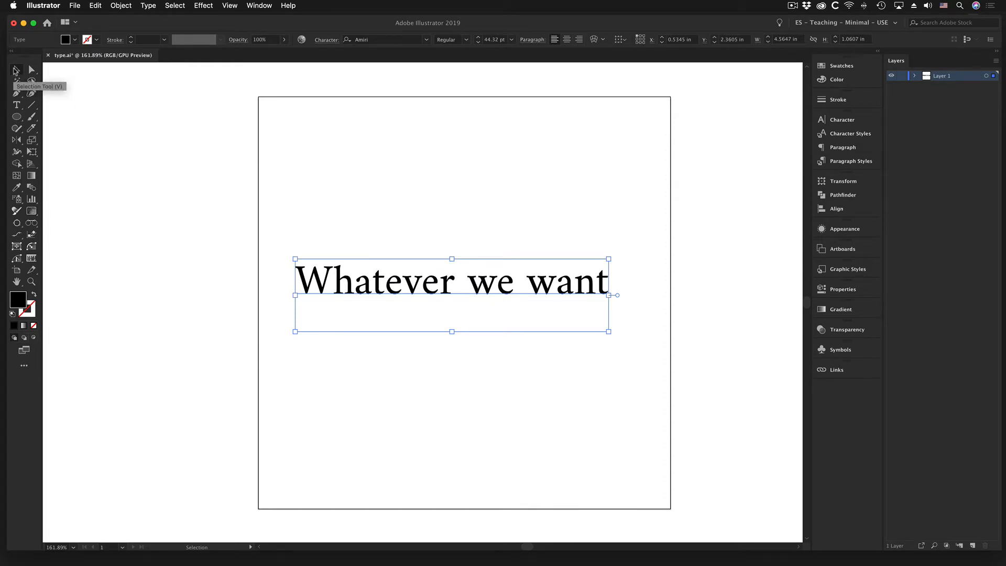
{"action": "double_click", "coordinate": [503, 288]}
{"action": "triple_click", "coordinate": [499, 283]}
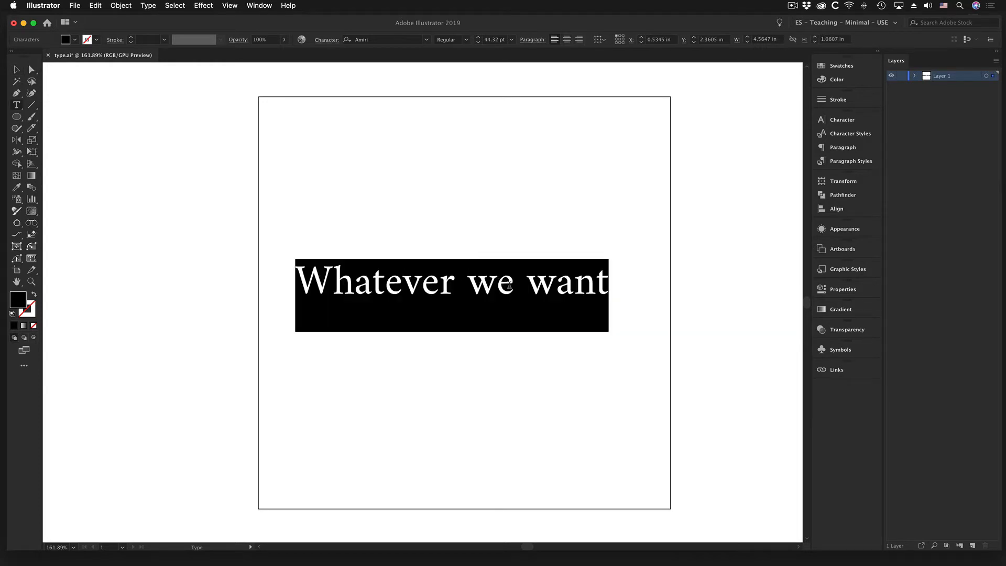
{"action": "triple_click", "coordinate": [495, 278]}
{"action": "left_click", "coordinate": [444, 287]}
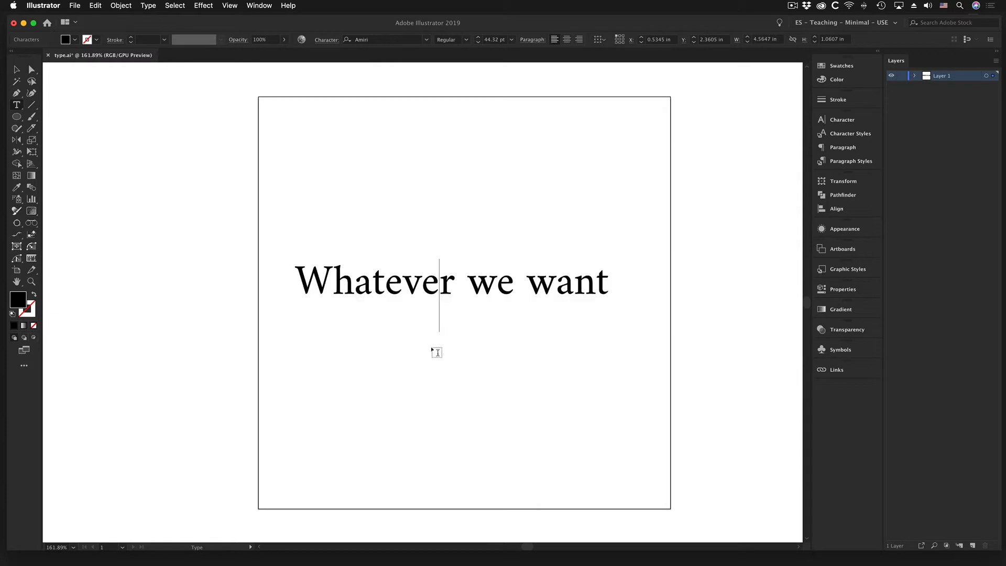
{"action": "key", "text": "Escape"}
{"action": "left_click", "coordinate": [486, 330]}
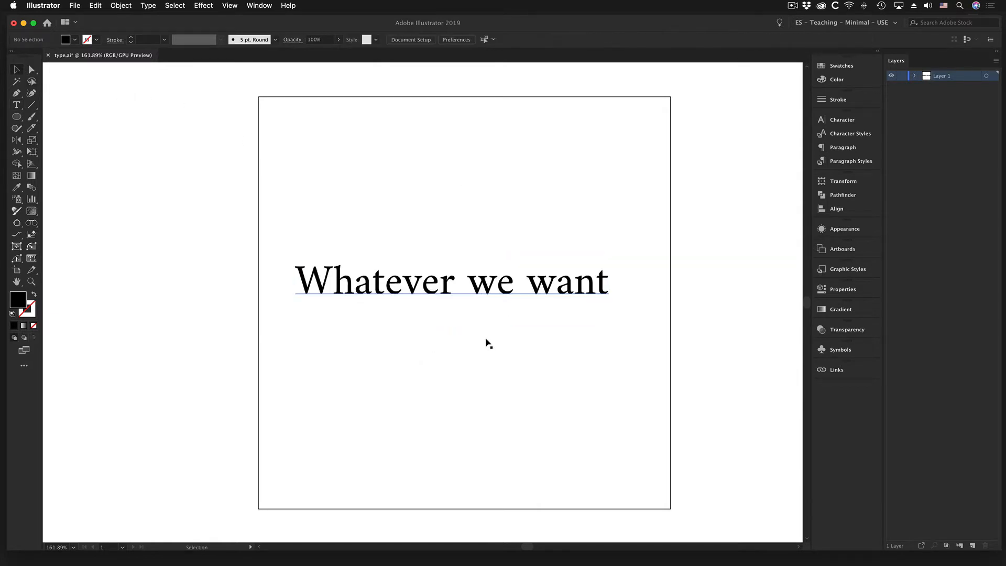
Convert the point type to area type and resize its frame to about 2.70 in wide by 1.90 in high.
{"action": "left_click", "coordinate": [475, 287]}
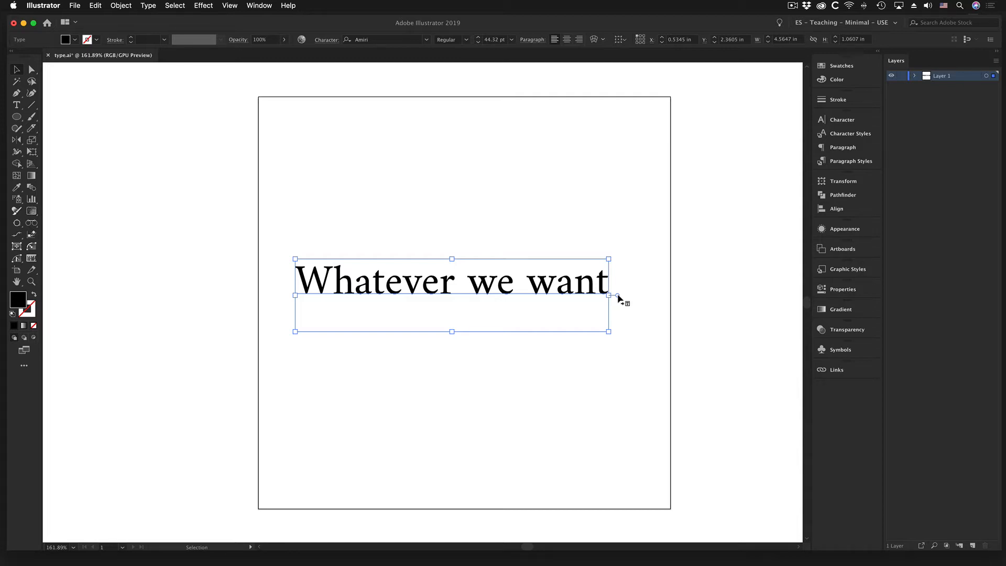
{"action": "double_click", "coordinate": [618, 296]}
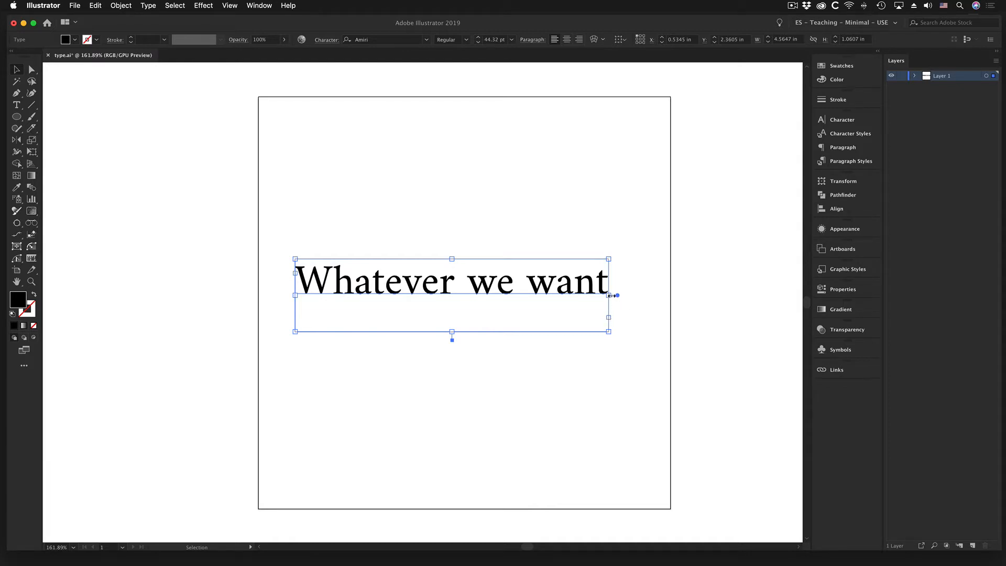
{"action": "left_click_drag", "start_coordinate": [610, 296], "coordinate": [480, 293]}
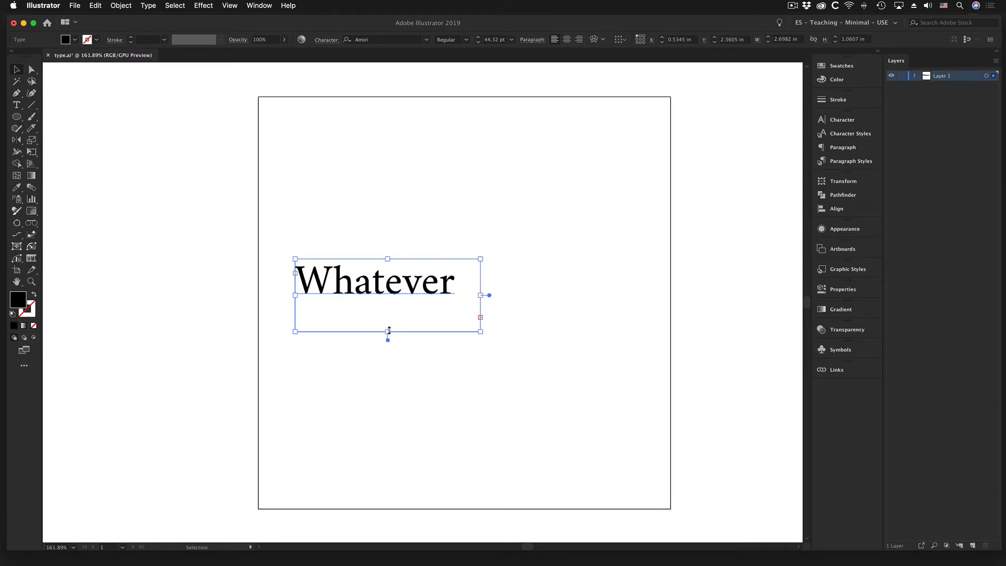
{"action": "left_click_drag", "start_coordinate": [389, 330], "coordinate": [387, 390]}
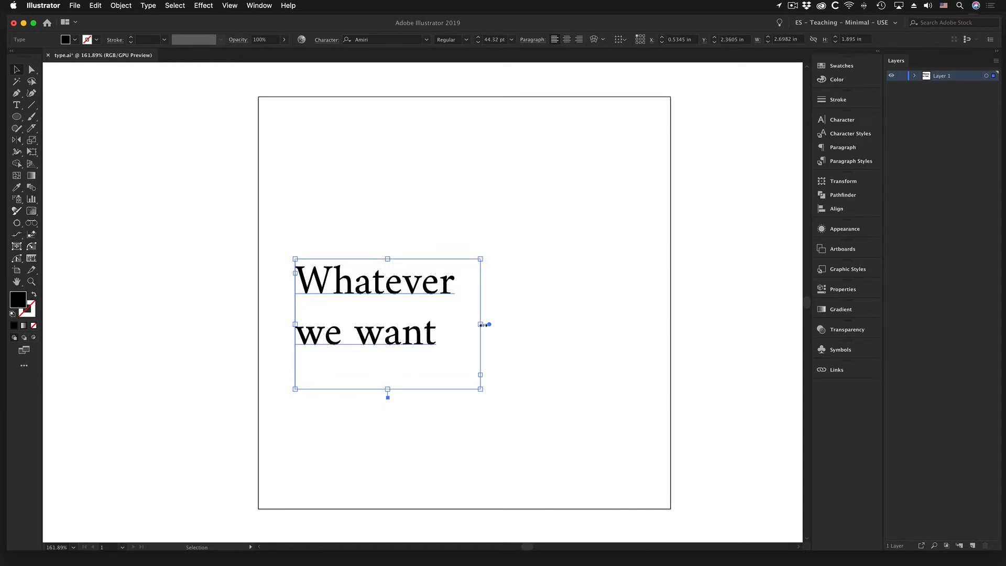
Widen the text frame to about 4.94 in, then narrow it to about 2.95 in to rewrap the text onto two lines.
{"action": "left_click_drag", "start_coordinate": [481, 324], "coordinate": [635, 332]}
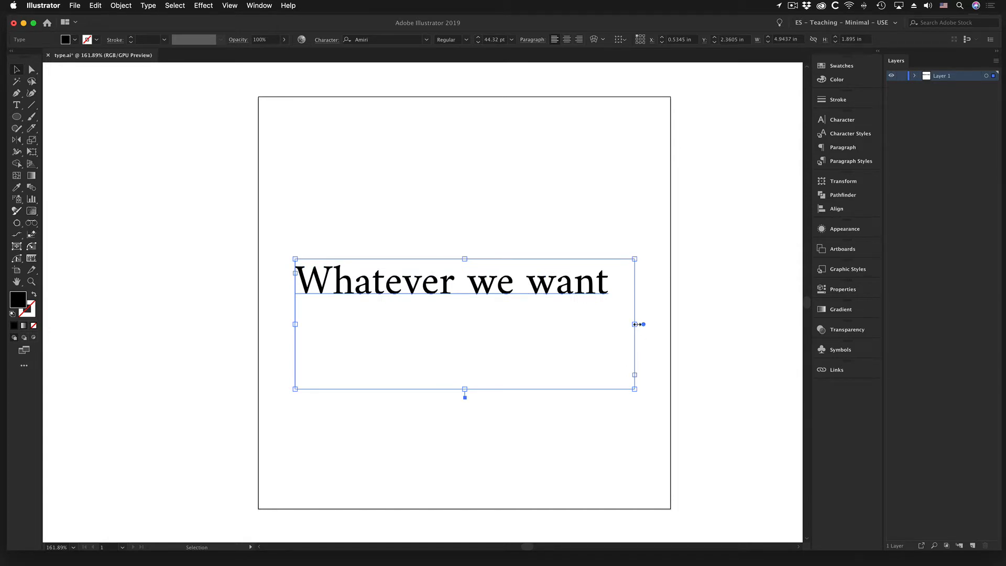
{"action": "mouse_move", "coordinate": [637, 325]}
{"action": "left_mouse_down"}
{"action": "mouse_move", "coordinate": [433, 324]}
{"action": "mouse_move", "coordinate": [631, 323]}
{"action": "left_mouse_up"}
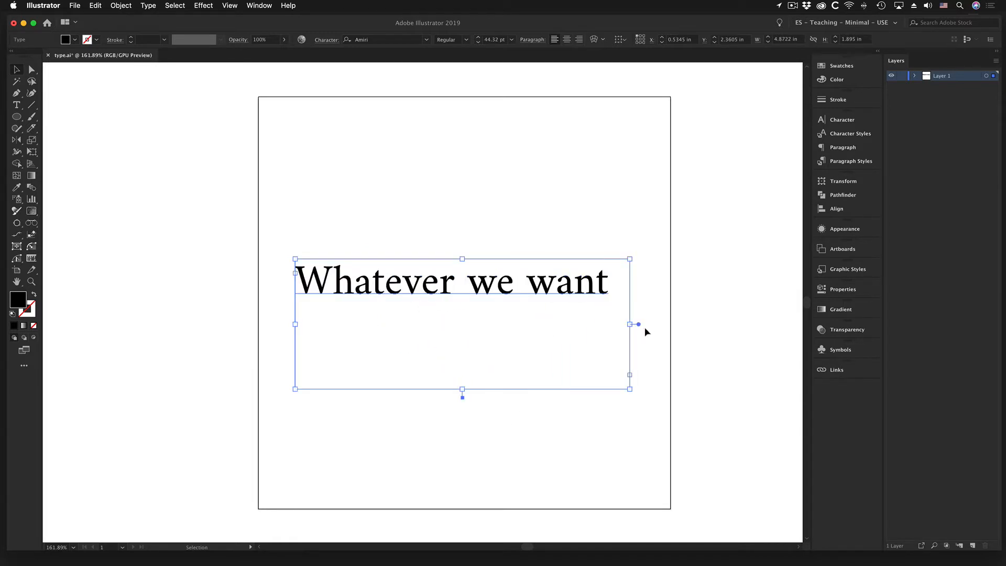
{"action": "left_click_drag", "start_coordinate": [632, 325], "coordinate": [497, 320]}
{"action": "left_click", "coordinate": [595, 430]}
{"action": "left_click", "coordinate": [436, 331]}
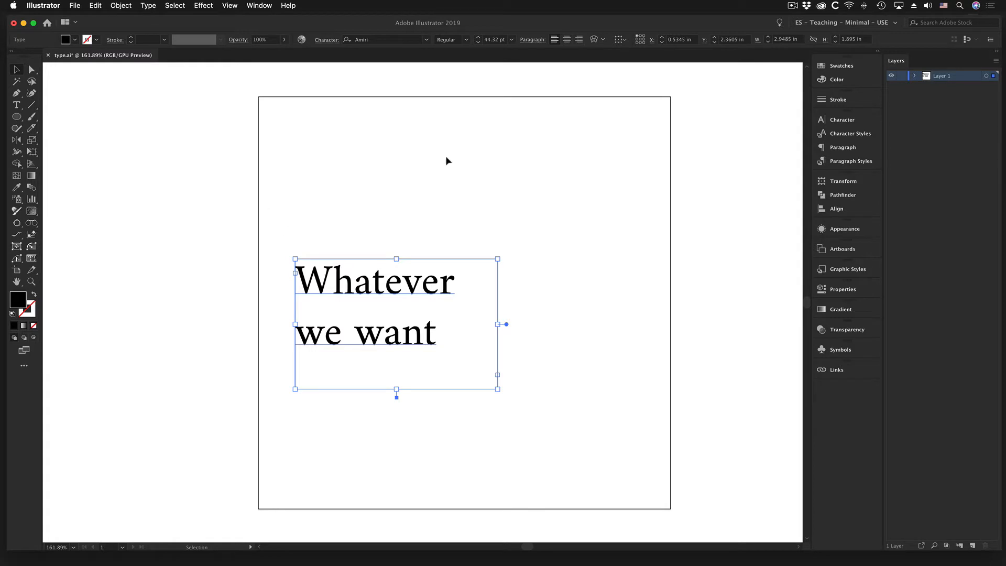
Set the area text's leading to 44.32 pt.
{"action": "left_click", "coordinate": [327, 40]}
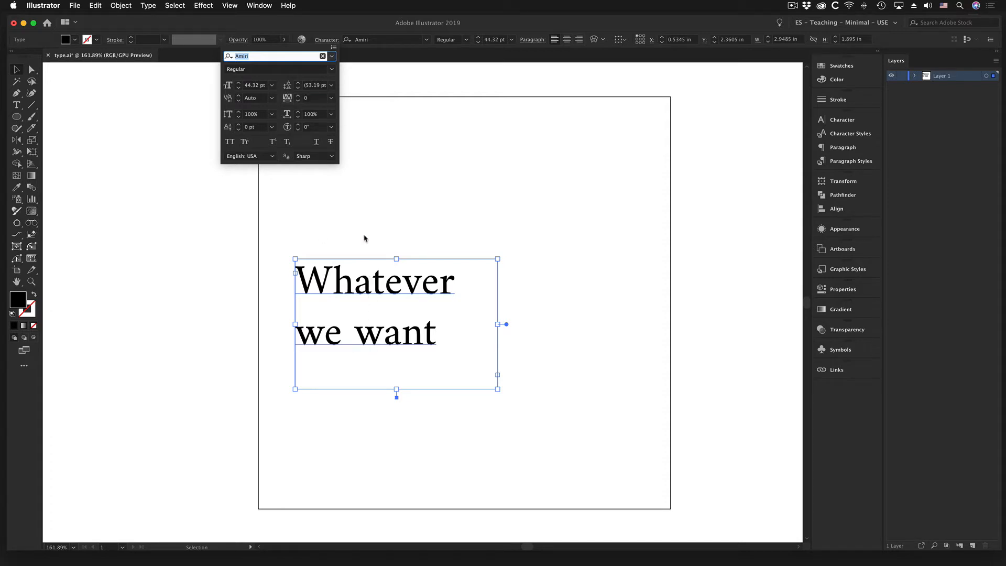
{"action": "left_click", "coordinate": [310, 85]}
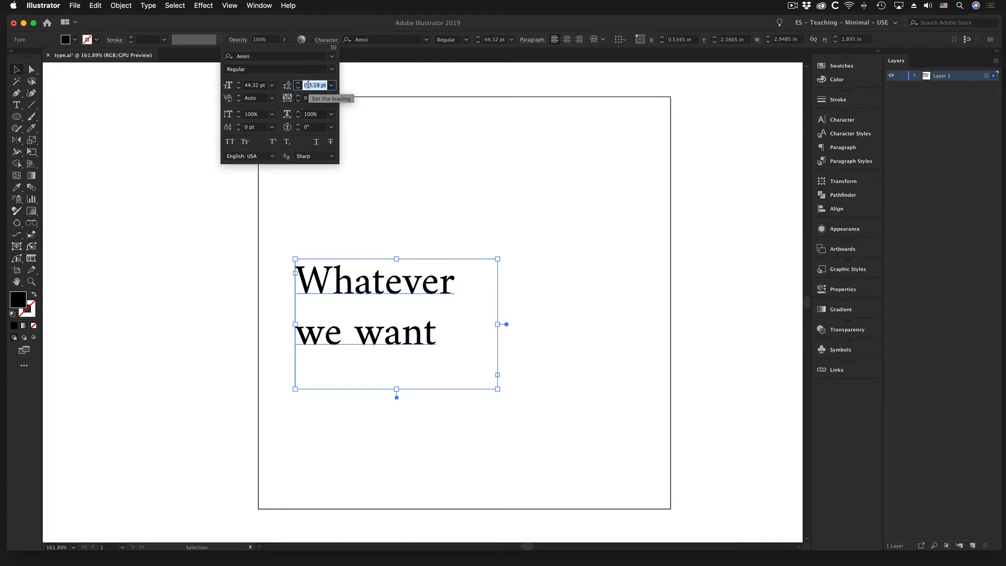
{"action": "type", "text": "44.32"}
{"action": "key", "text": "Return"}
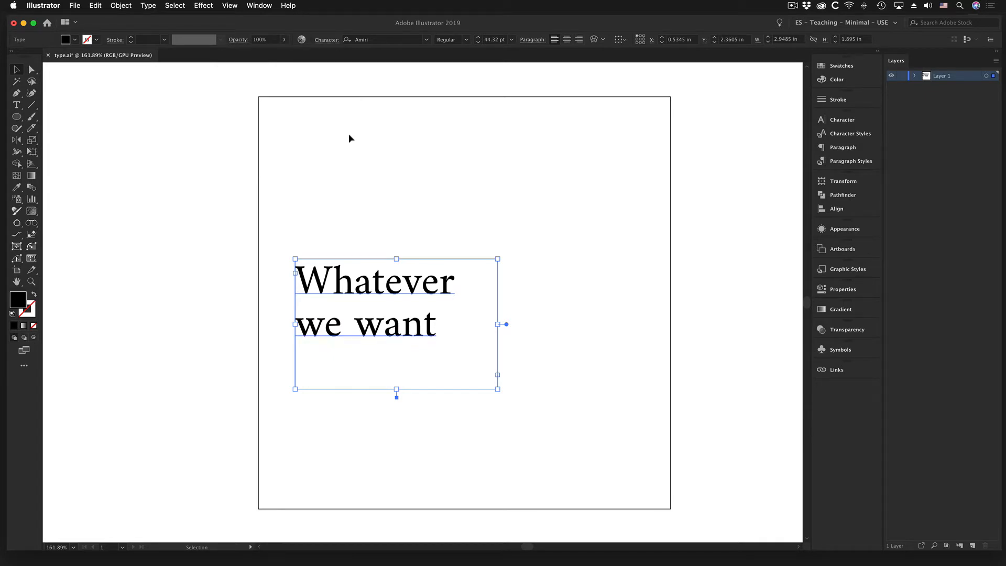
Move the text frame to about X 0.97 in, Y 1.44 in and adjust its height to about 1.56 in.
{"action": "left_click", "coordinate": [437, 254]}
{"action": "left_click", "coordinate": [336, 282]}
{"action": "mouse_move", "coordinate": [397, 389]}
{"action": "left_mouse_down"}
{"action": "mouse_move", "coordinate": [397, 362]}
{"action": "mouse_move", "coordinate": [396, 407]}
{"action": "left_mouse_up"}
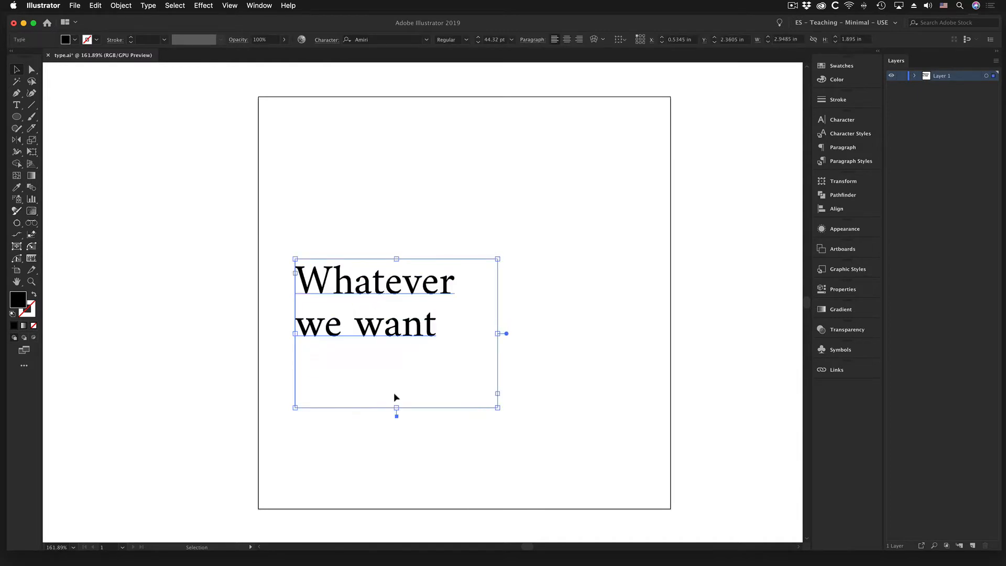
{"action": "left_click_drag", "start_coordinate": [379, 264], "coordinate": [411, 202]}
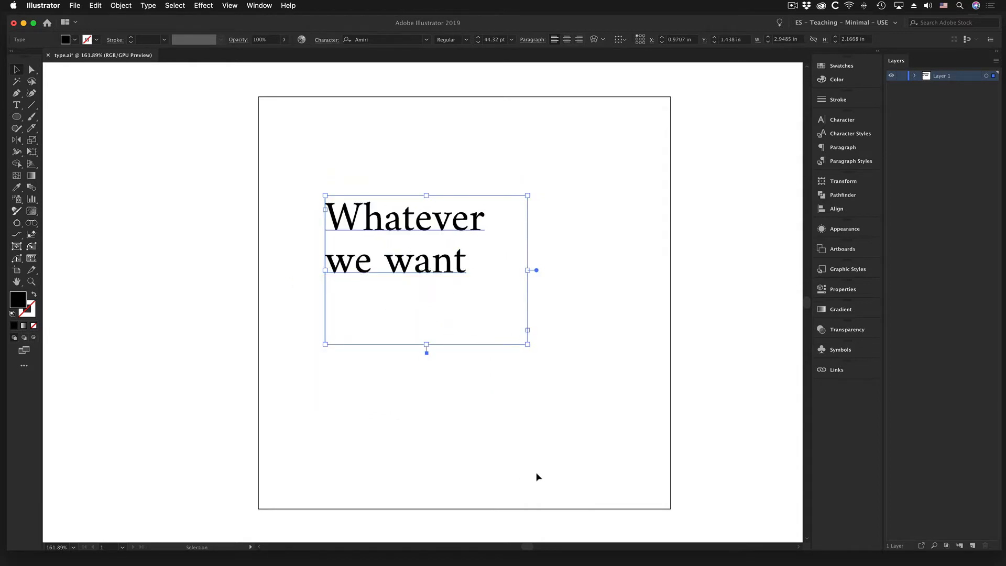
{"action": "left_click_drag", "start_coordinate": [428, 346], "coordinate": [428, 303]}
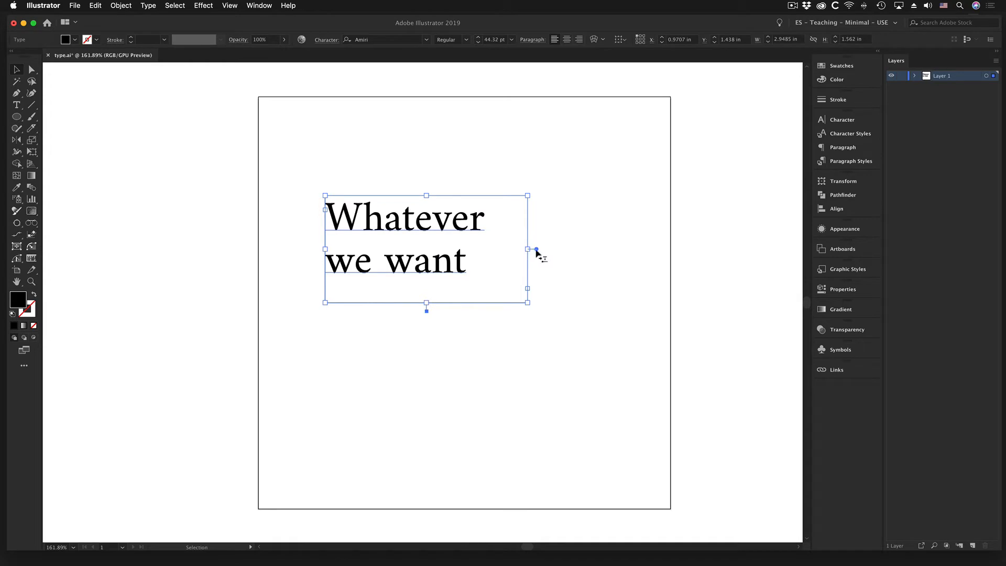
Convert the area type back to point type and scale it up with its bounding box to about 73.74 pt.
{"action": "left_click_drag", "start_coordinate": [533, 251], "coordinate": [497, 253]}
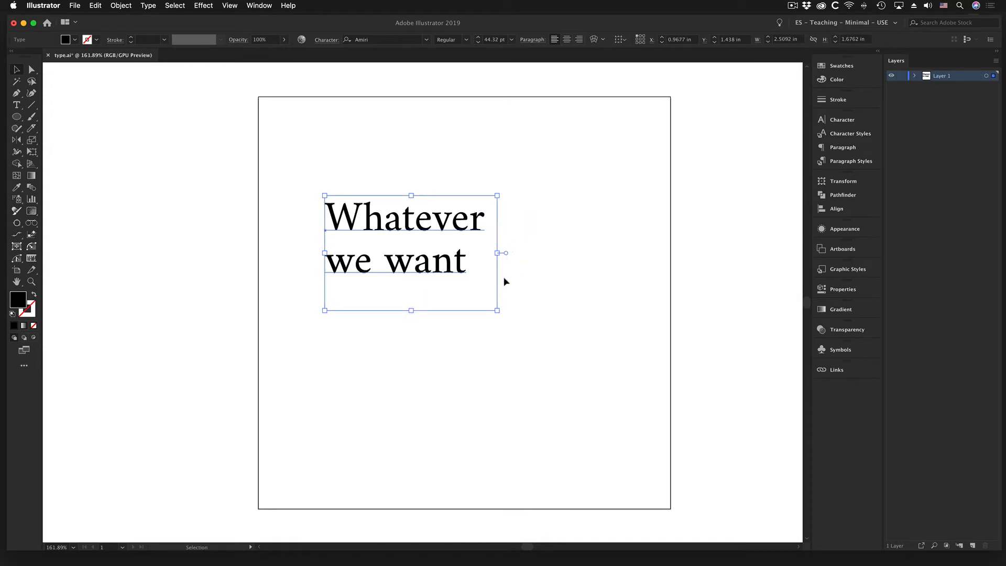
{"action": "left_click_drag", "start_coordinate": [497, 310], "coordinate": [545, 342]}
{"action": "left_click_drag", "start_coordinate": [543, 190], "coordinate": [526, 225]}
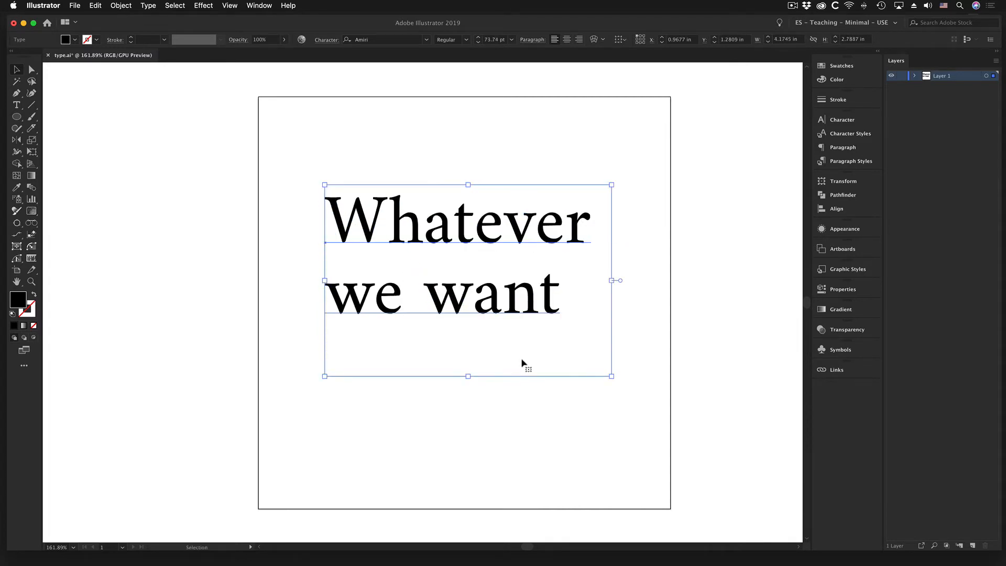
{"action": "left_click", "coordinate": [497, 427]}
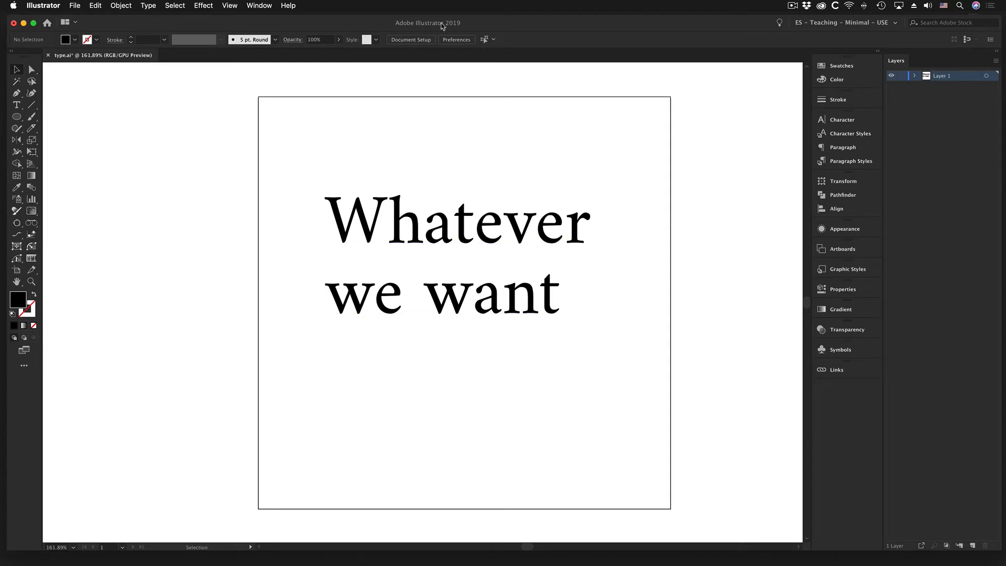
Move the text object around the artboard and place it at about X 1.04 in, Y 1.42 in.
{"action": "left_click_drag", "start_coordinate": [372, 231], "coordinate": [346, 210]}
{"action": "left_click", "coordinate": [280, 146]}
{"action": "left_click", "coordinate": [434, 219]}
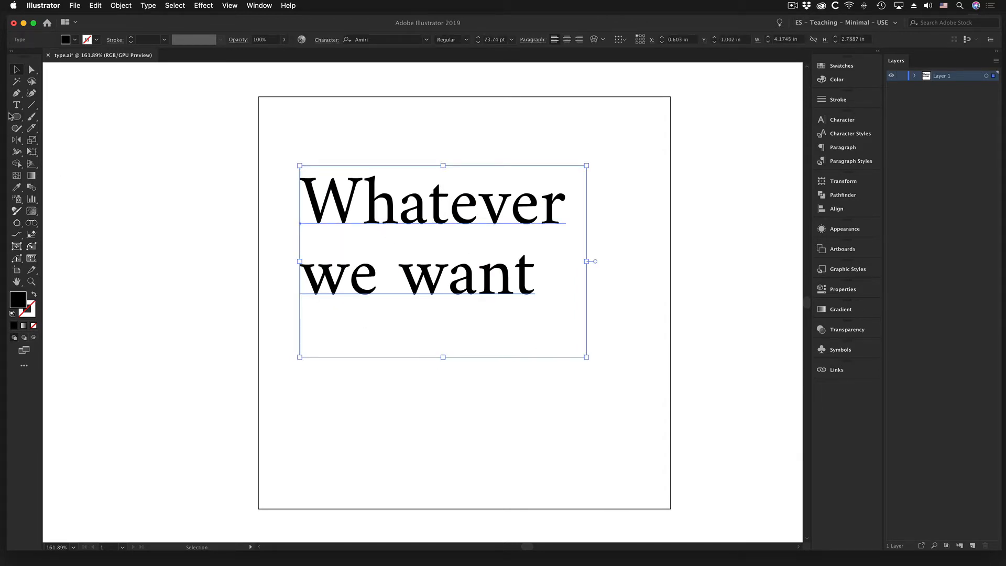
{"action": "left_click_drag", "start_coordinate": [427, 231], "coordinate": [388, 229]}
{"action": "left_click", "coordinate": [435, 423]}
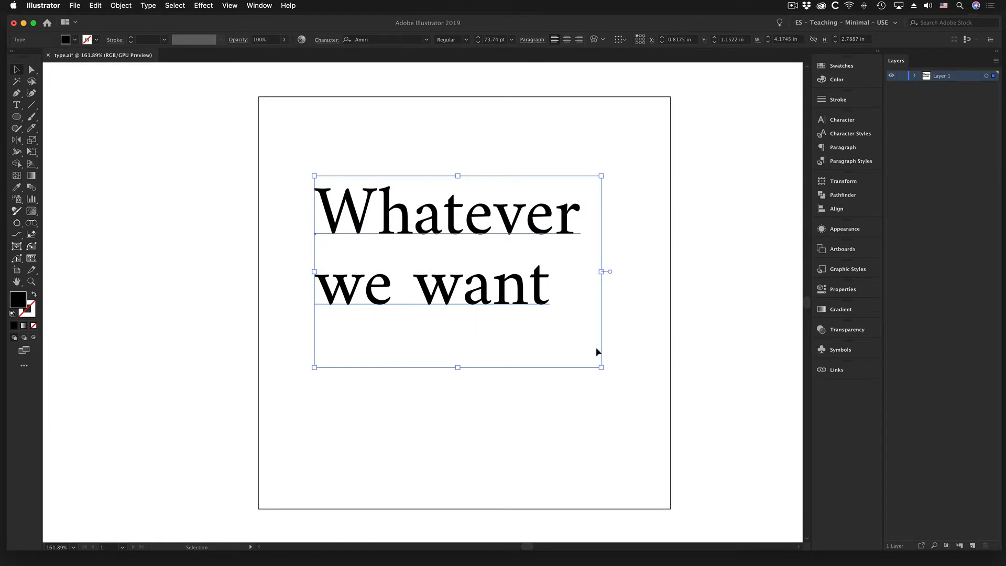
{"action": "left_click_drag", "start_coordinate": [434, 233], "coordinate": [453, 254]}
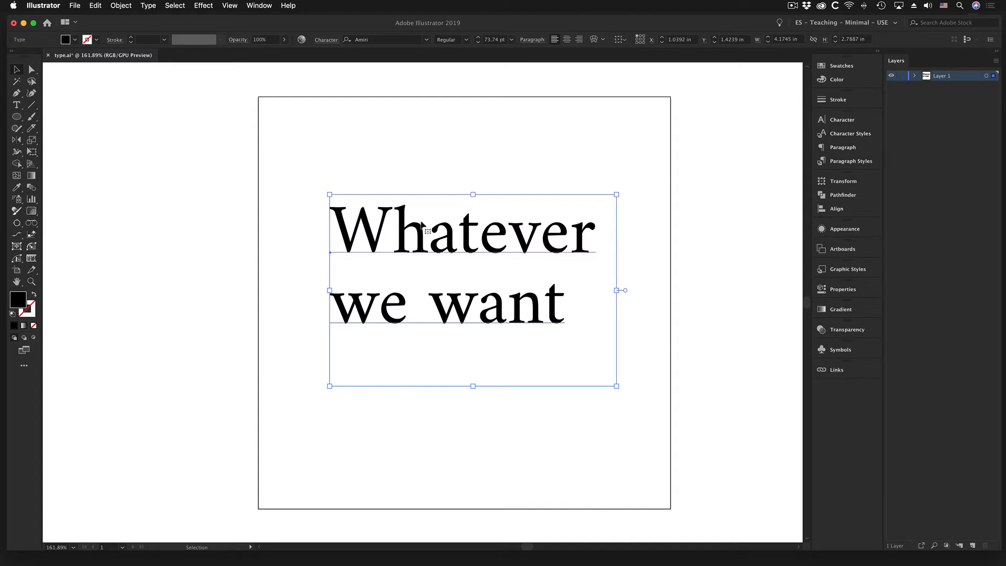
Draw a circle about 2.95 in in diameter below the text and activate the Area Type tool.
{"action": "left_click", "coordinate": [17, 106]}
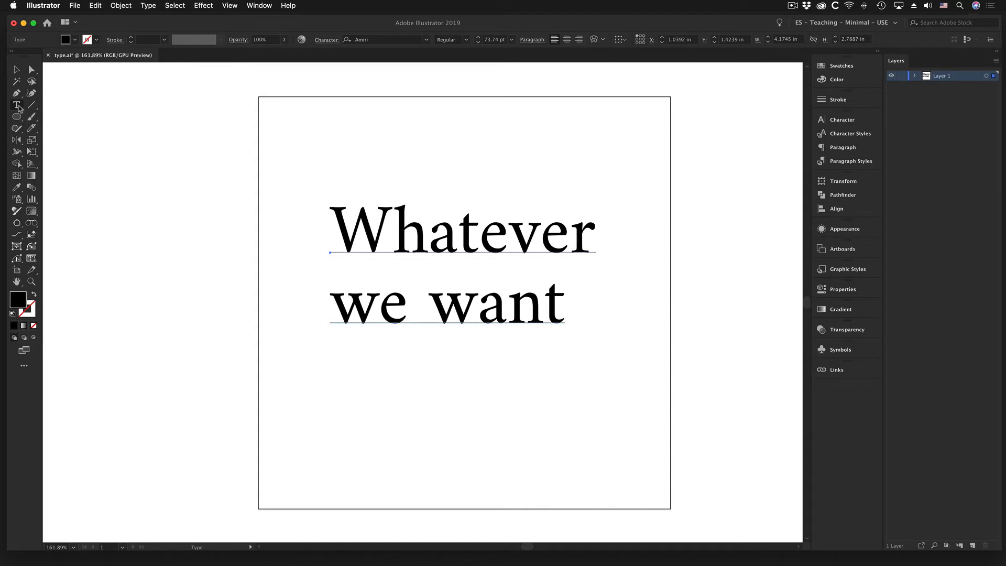
{"action": "left_click", "coordinate": [18, 106]}
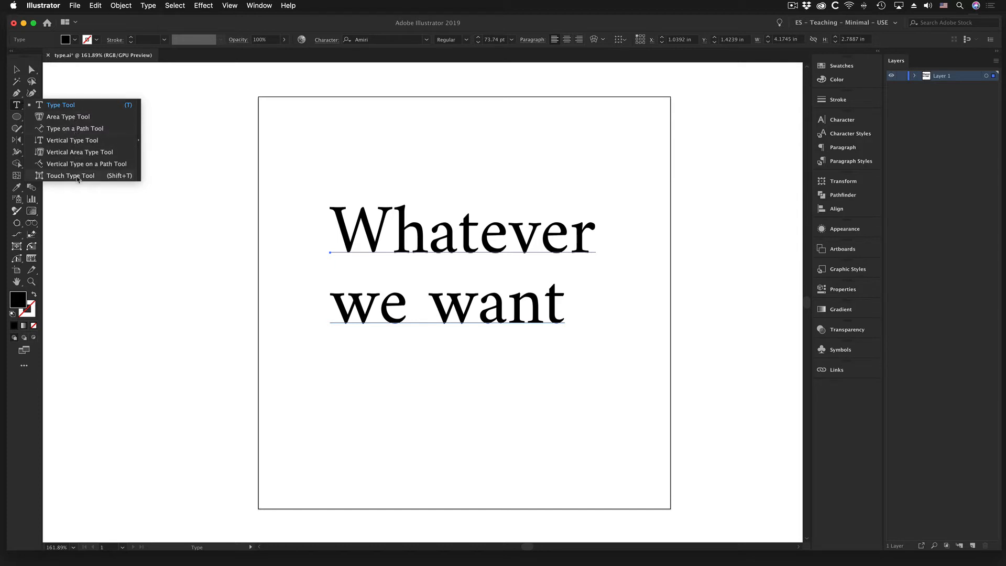
{"action": "left_click", "coordinate": [72, 122]}
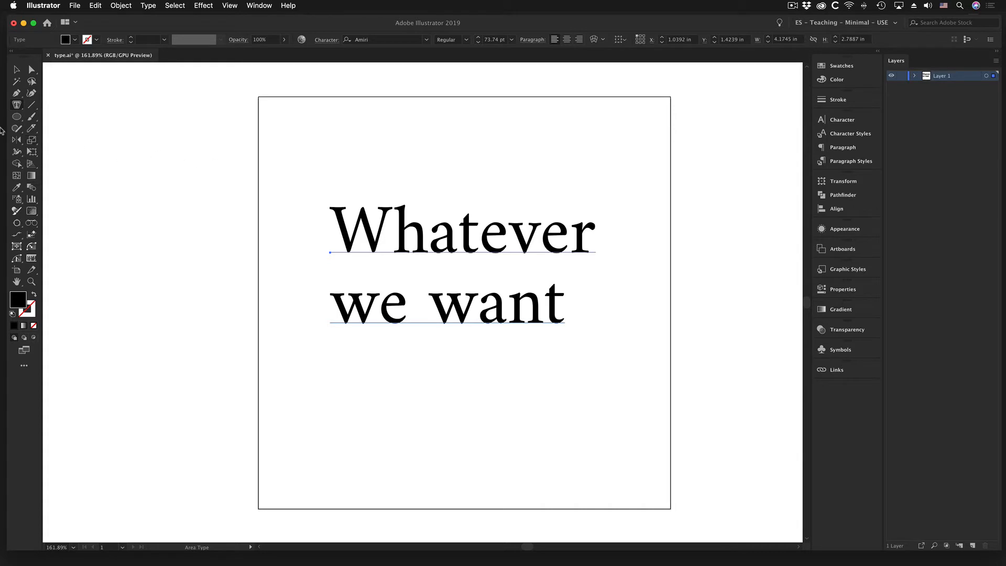
{"action": "left_click", "coordinate": [17, 116]}
{"action": "left_click_drag", "start_coordinate": [367, 345], "coordinate": [571, 528]}
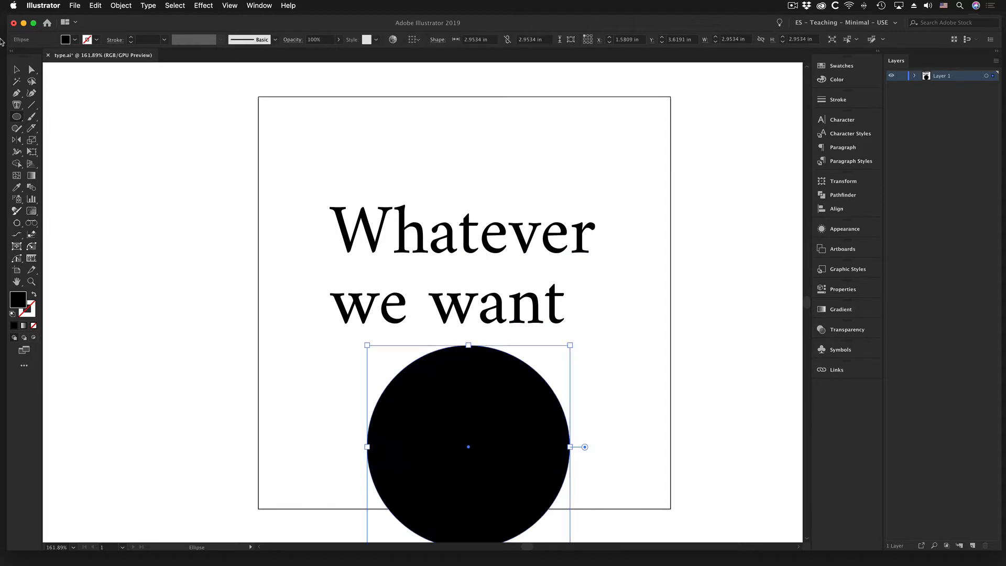
{"action": "left_click", "coordinate": [17, 105]}
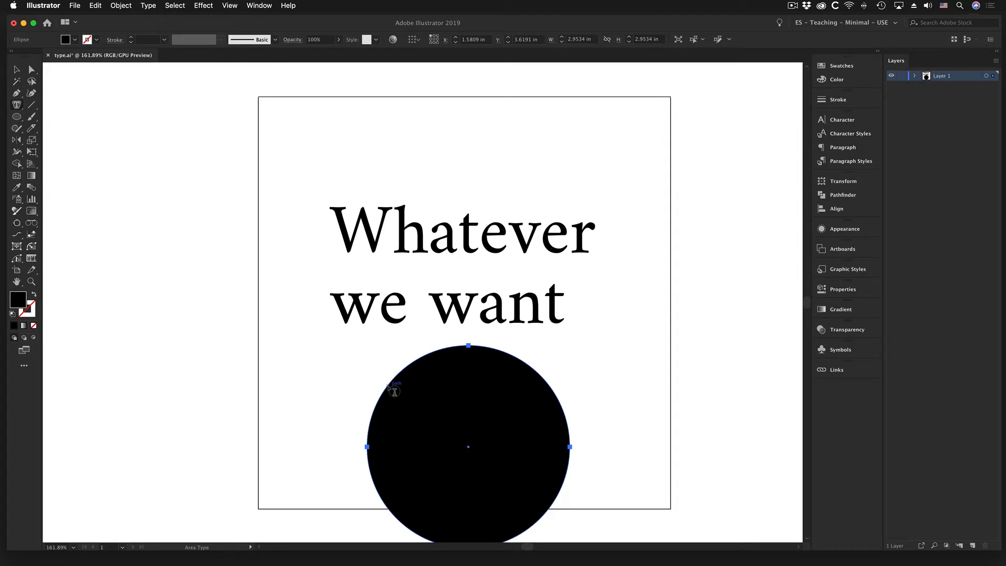
Turn Smart Guides off and back on.
{"action": "left_click", "coordinate": [229, 5]}
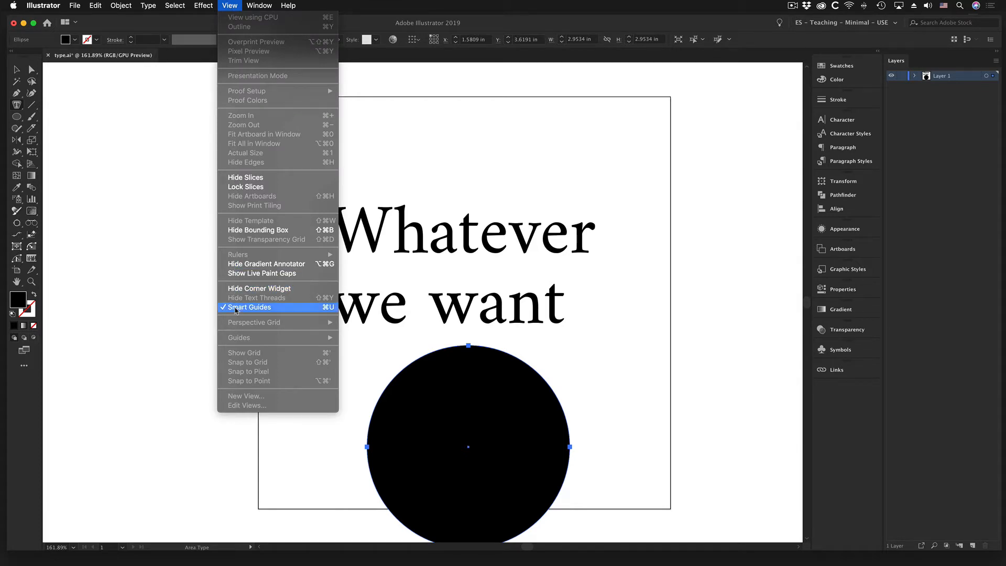
{"action": "left_click", "coordinate": [236, 308]}
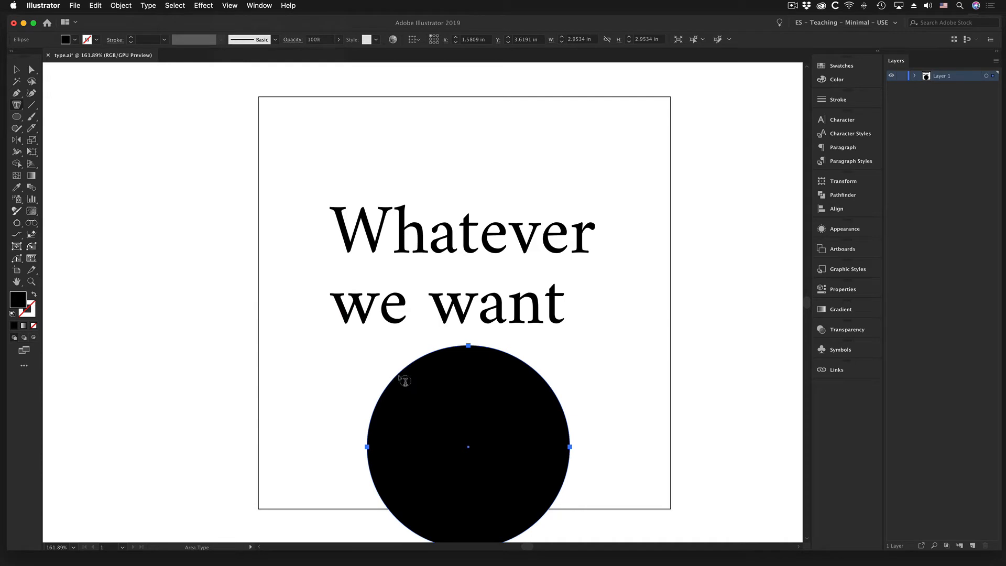
{"action": "left_click", "coordinate": [230, 6]}
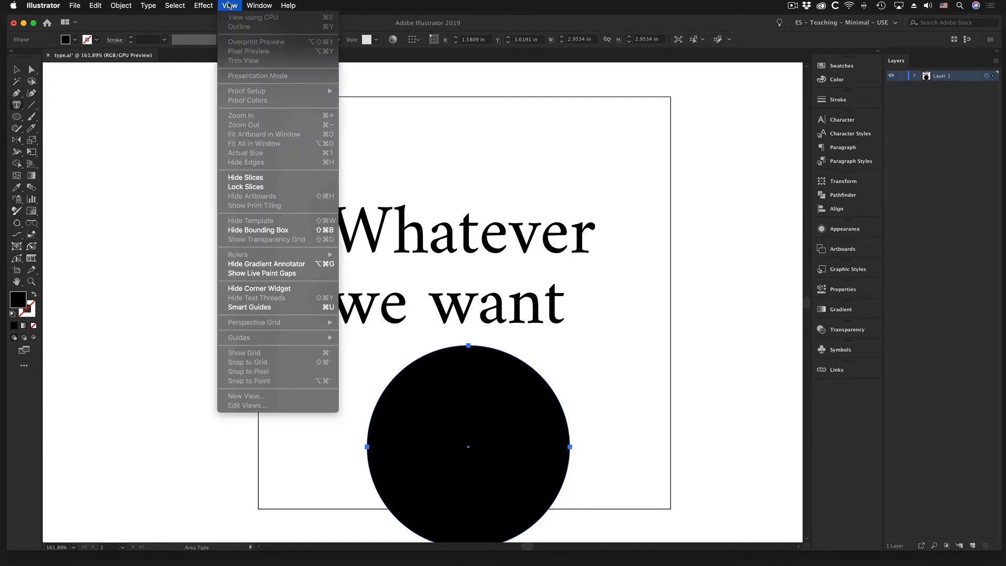
{"action": "left_click", "coordinate": [239, 308]}
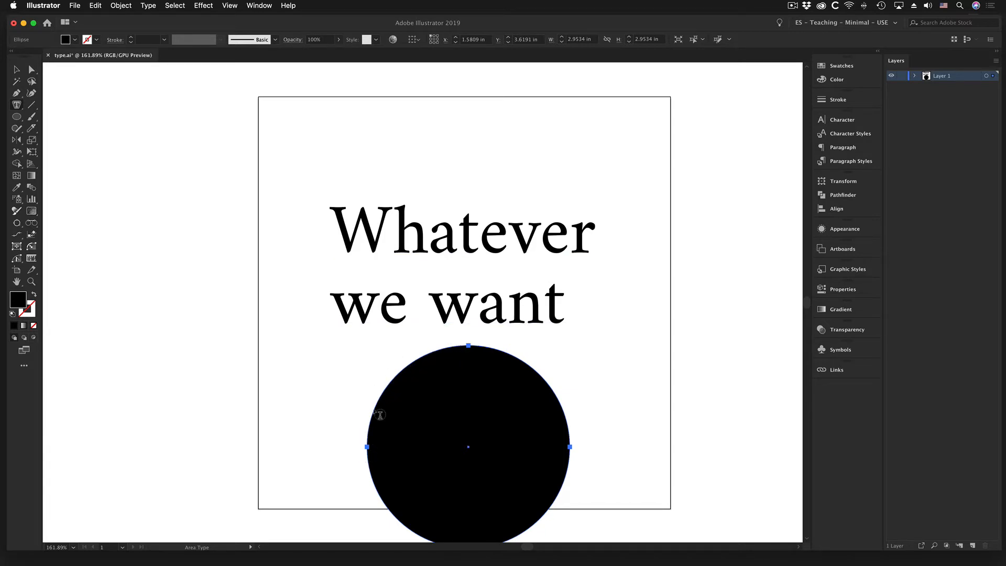
Turn the circle into an area type container filled with placeholder text and leave text editing with it selected.
{"action": "left_click", "coordinate": [396, 386]}
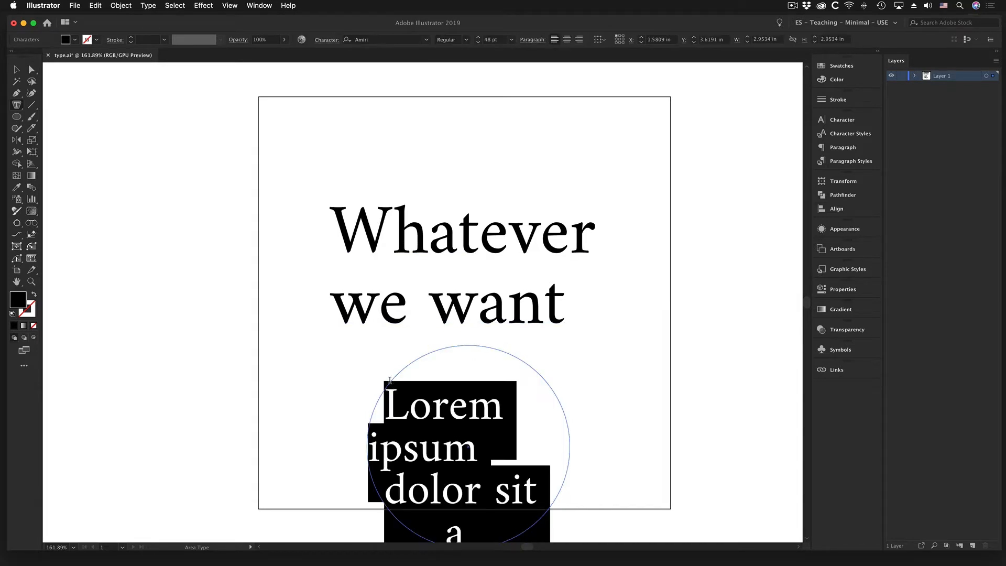
{"action": "left_click", "coordinate": [16, 69]}
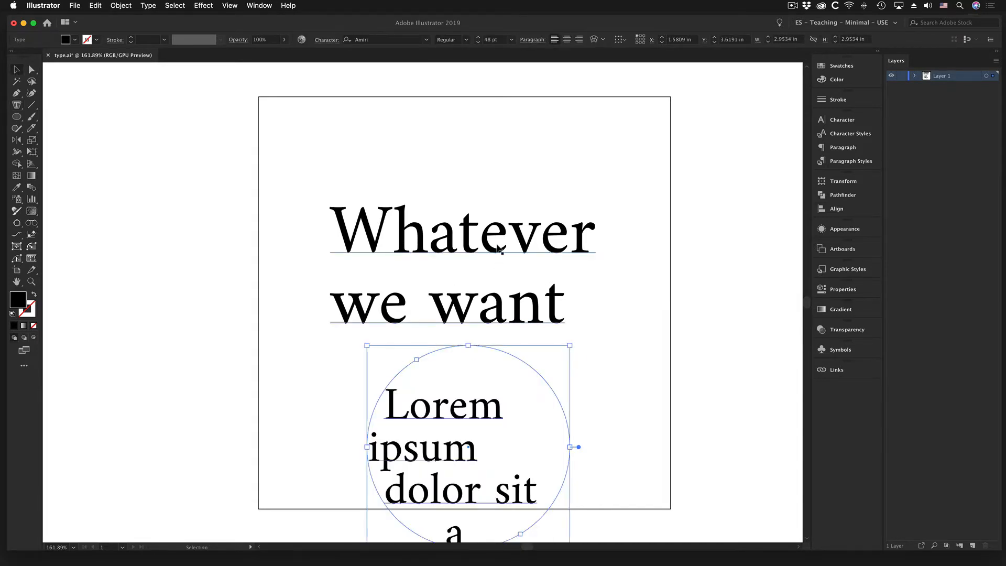
Move the "Whatever we want" text past the artboard's upper-left corner and place the circular text at about X 1.92 in, Y 0.29 in.
{"action": "left_click", "coordinate": [595, 258]}
{"action": "left_click_drag", "start_coordinate": [588, 245], "coordinate": [326, 123]}
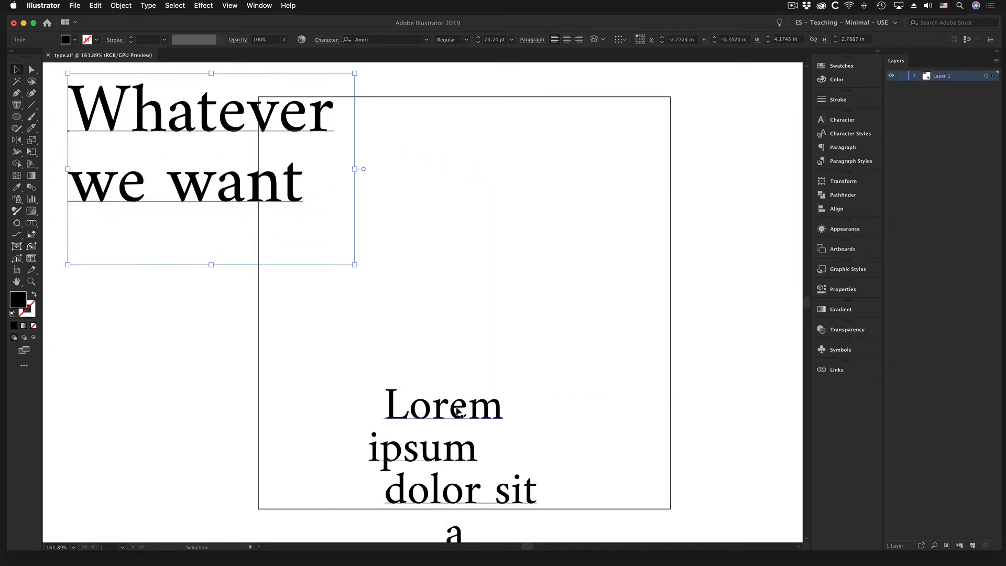
{"action": "left_click_drag", "start_coordinate": [456, 409], "coordinate": [479, 181]}
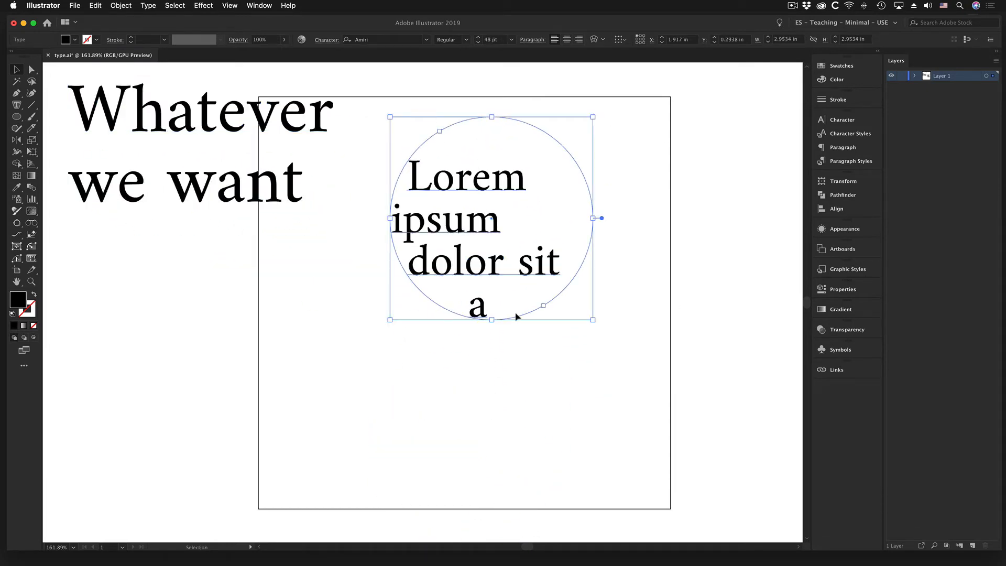
Set the font size of all the placeholder text in the circle to 9 pt.
{"action": "left_click", "coordinate": [16, 106]}
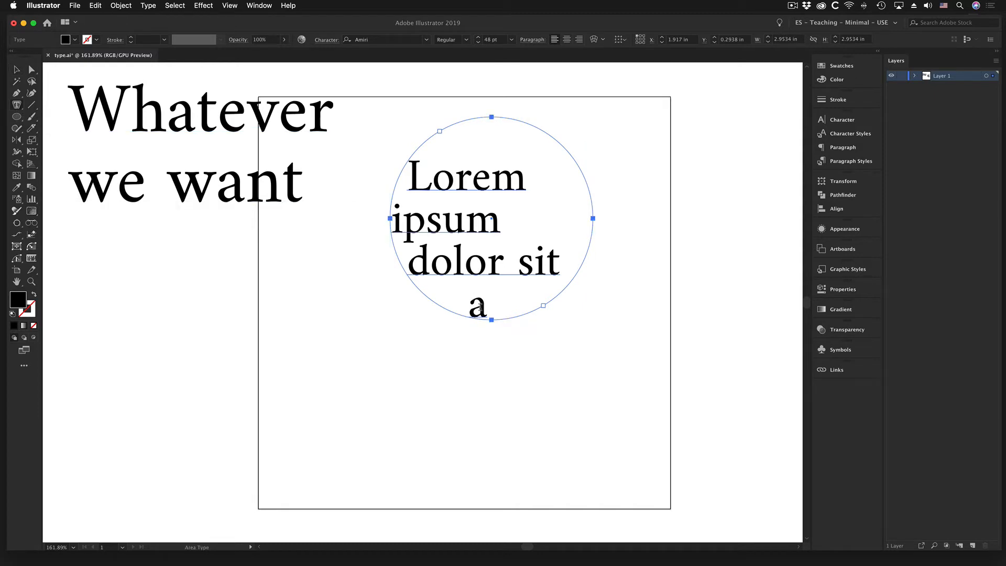
{"action": "left_click_drag", "start_coordinate": [482, 306], "coordinate": [410, 174]}
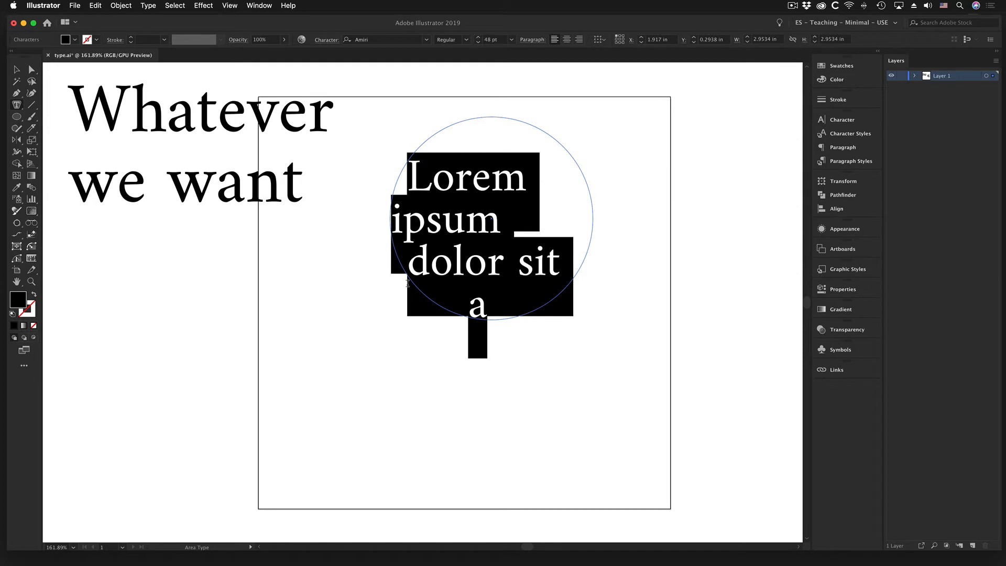
{"action": "left_click", "coordinate": [478, 42]}
{"action": "left_click_drag", "start_coordinate": [478, 43], "coordinate": [478, 44]}
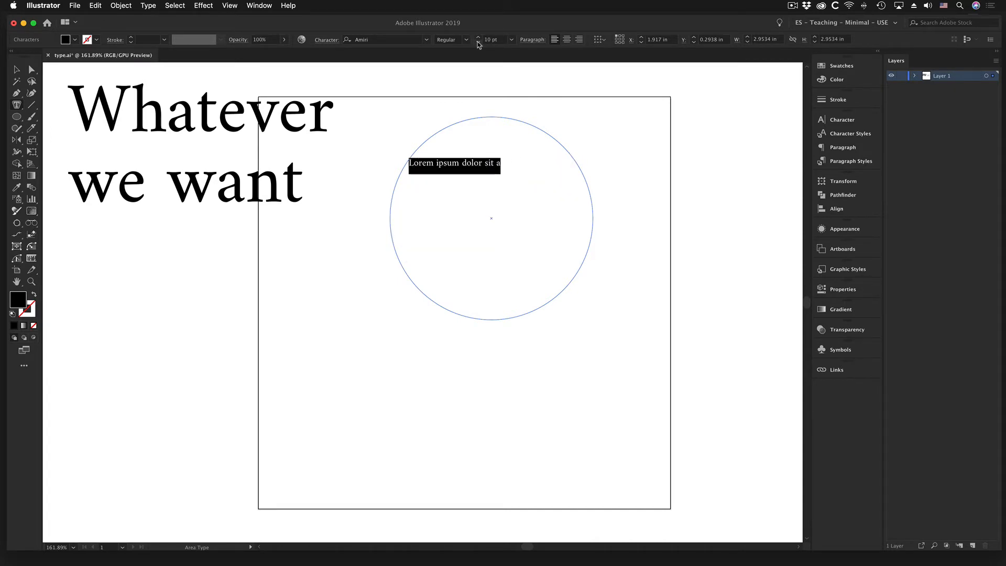
{"action": "left_click", "coordinate": [478, 44]}
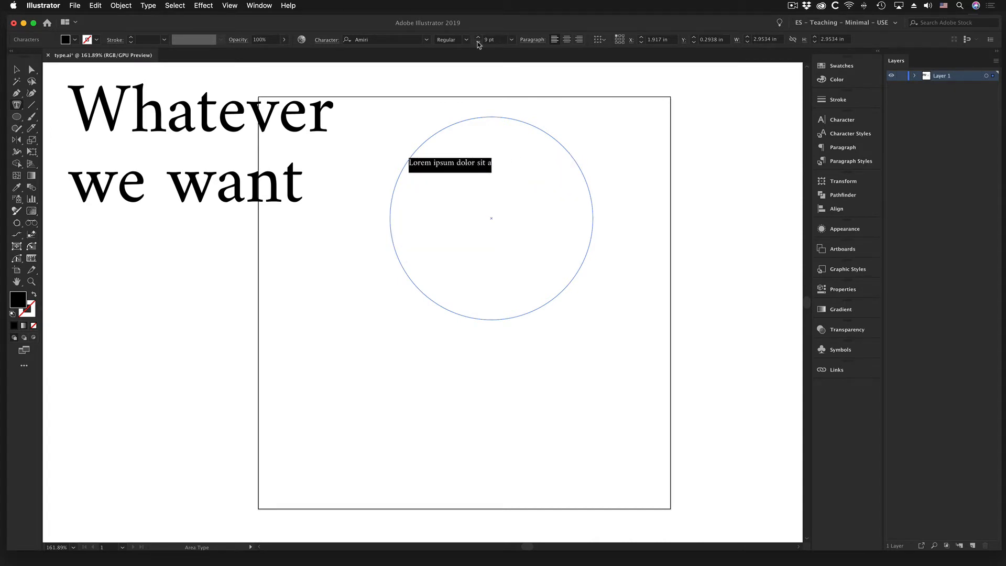
Copy the phrase "Lorem ipsum dolor sit a" and paste it repeatedly after itself inside the circle.
{"action": "left_click", "coordinate": [490, 162]}
{"action": "left_click_drag", "start_coordinate": [492, 163], "coordinate": [398, 157]}
{"action": "key", "text": "super+c"}
{"action": "left_click", "coordinate": [490, 161]}
{"action": "key", "text": "Escape"}
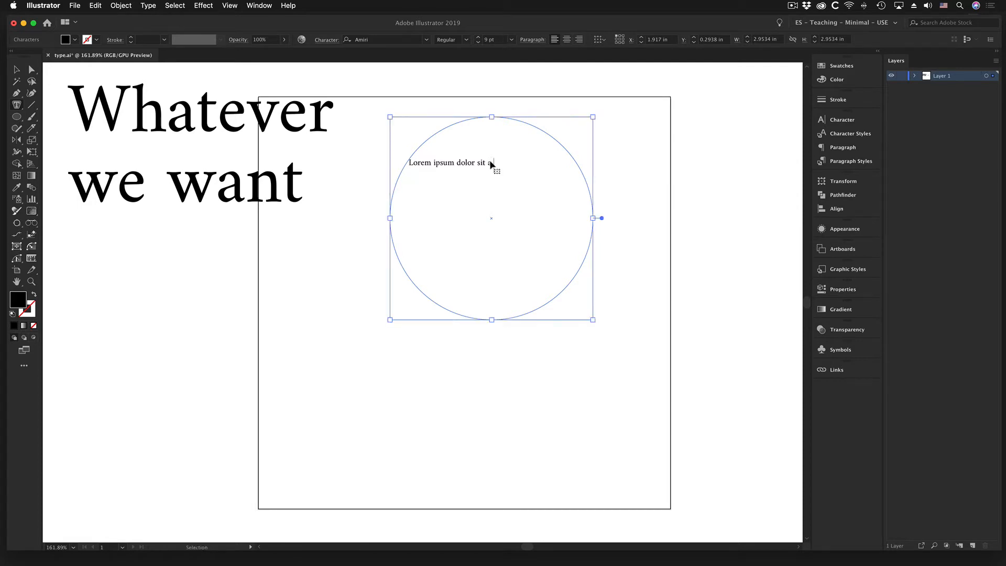
{"action": "key", "text": "super+v"}
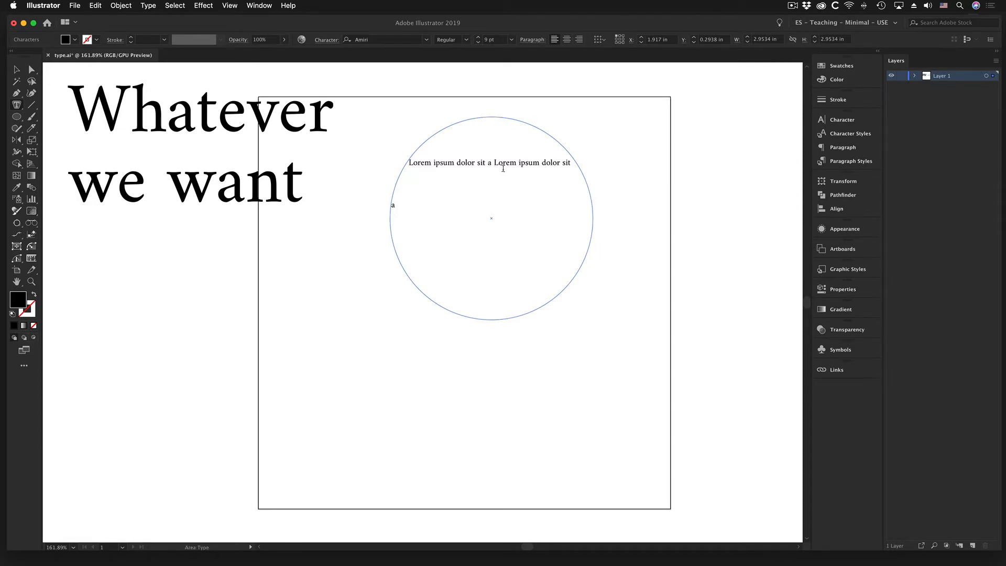
{"action": "key", "text": "Escape"}
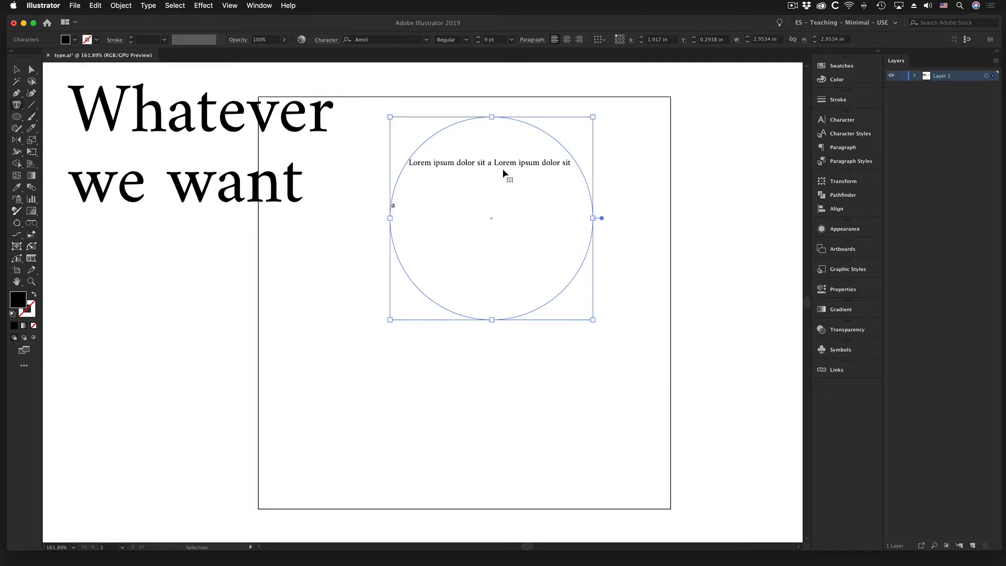
{"action": "key", "text": "super+v"}
{"action": "key", "text": "super+v"}
{"action": "key", "text": "super+v"}
{"action": "key", "text": "super+v"}
{"action": "key", "text": "super+v"}
{"action": "key", "text": "super+v"}
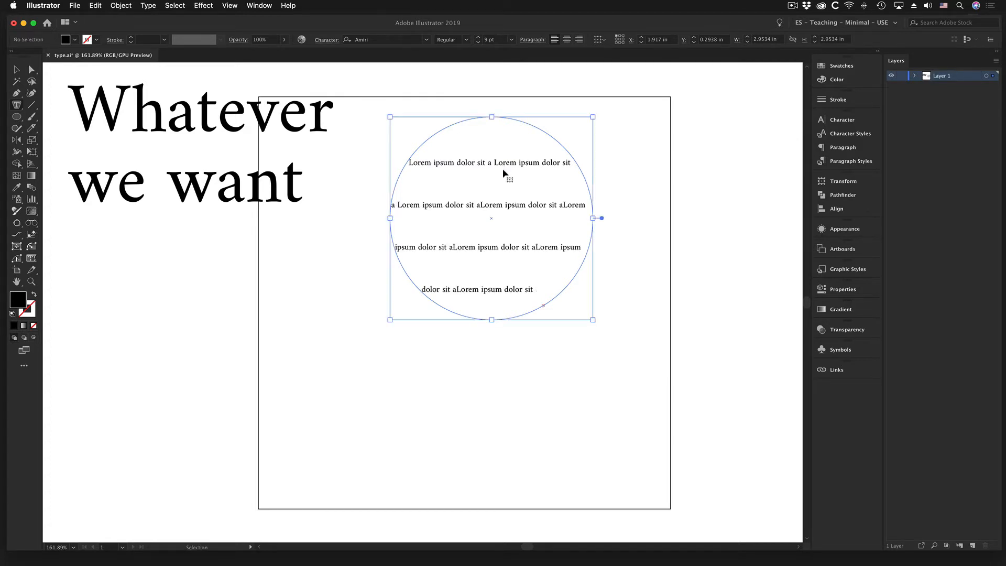
Set the leading of all the text in the circle to 9 pt.
{"action": "key", "text": "super+a"}
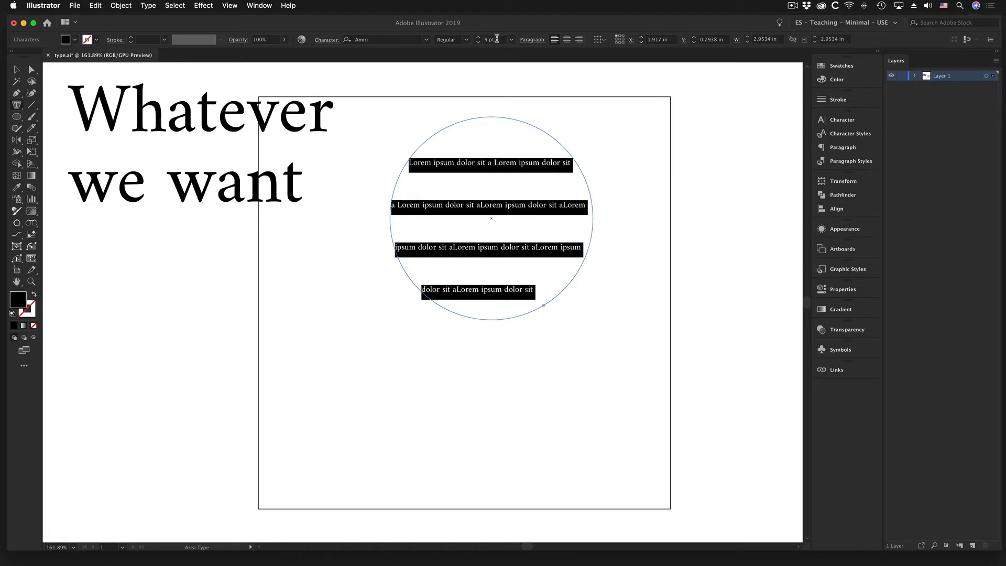
{"action": "left_click", "coordinate": [330, 41]}
{"action": "left_click", "coordinate": [309, 86]}
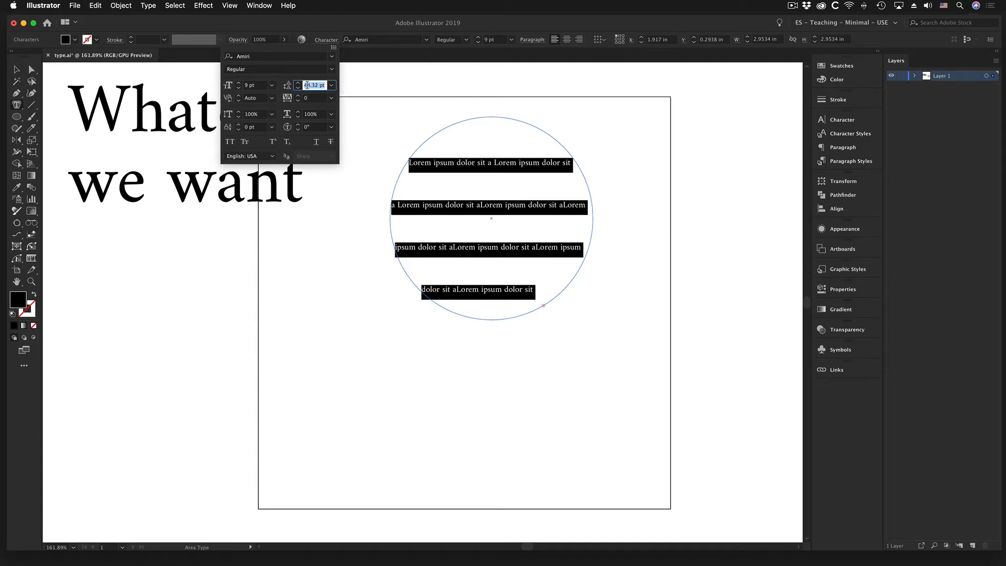
{"action": "type", "text": "9"}
{"action": "key", "text": "Return"}
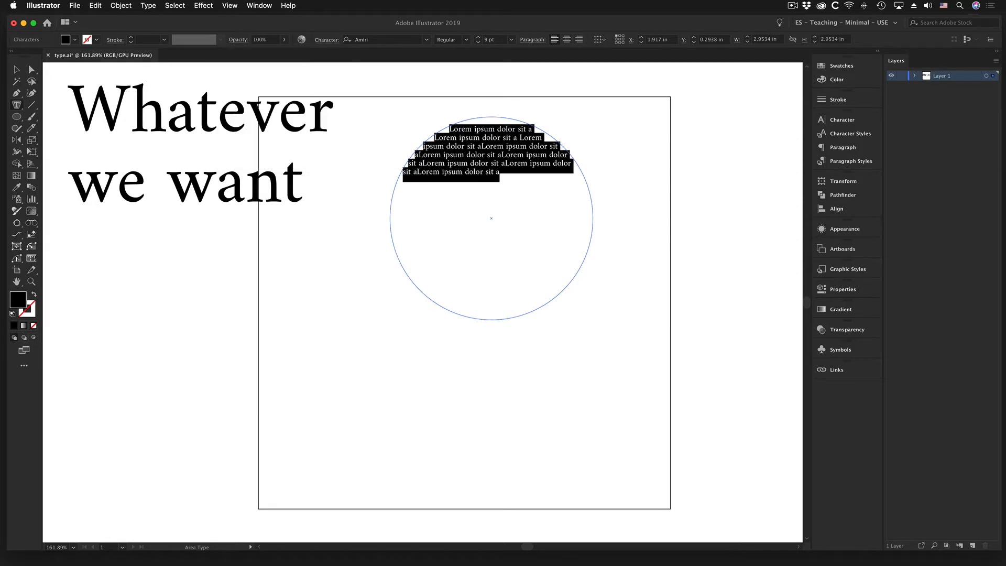
Copy the whole block of placeholder text and paste it at the end until the circle is full.
{"action": "left_click", "coordinate": [491, 172]}
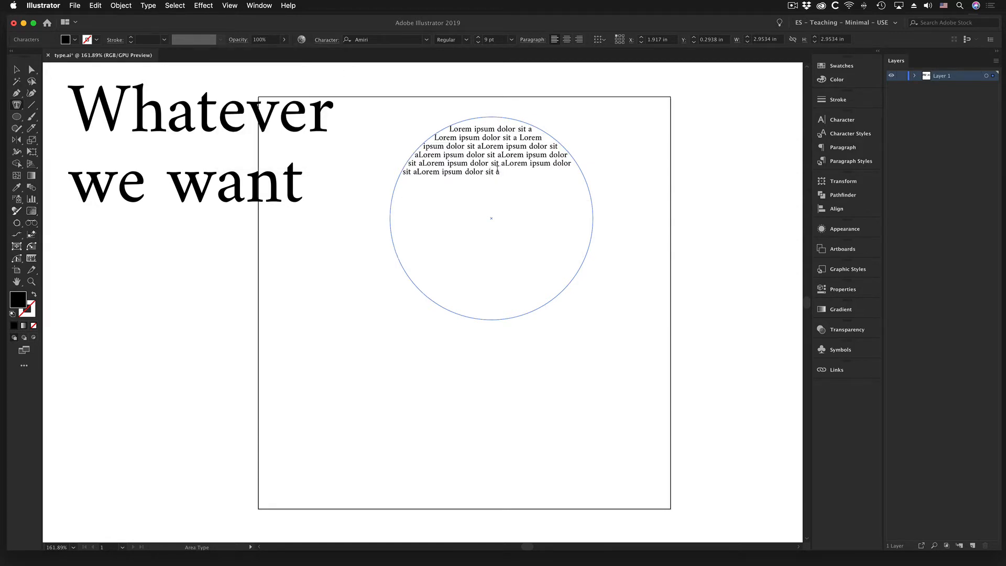
{"action": "left_click_drag", "start_coordinate": [499, 172], "coordinate": [449, 129]}
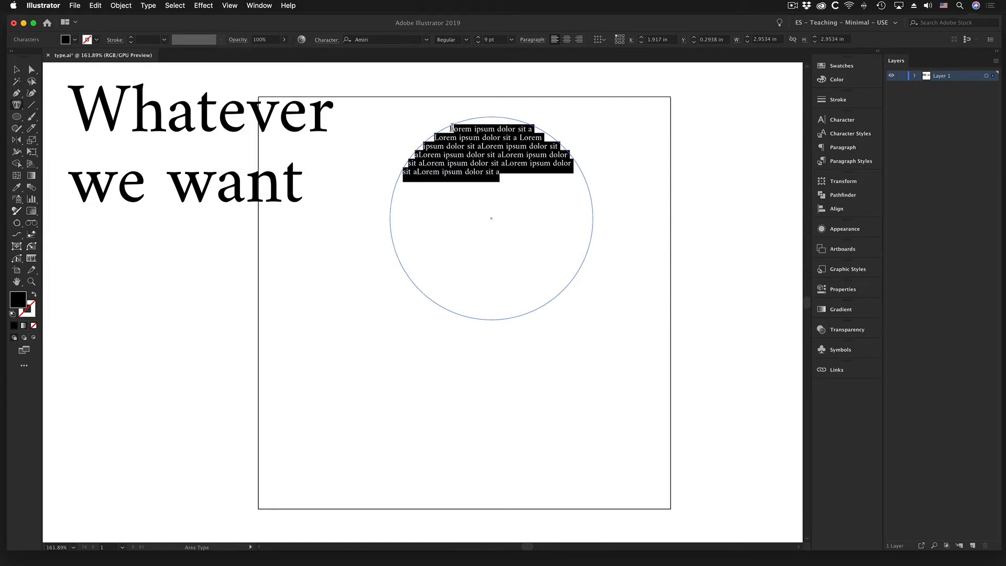
{"action": "left_click", "coordinate": [499, 171]}
{"action": "left_click_drag", "start_coordinate": [499, 172], "coordinate": [447, 129]}
{"action": "key", "text": "cmd+c"}
{"action": "left_click", "coordinate": [499, 171]}
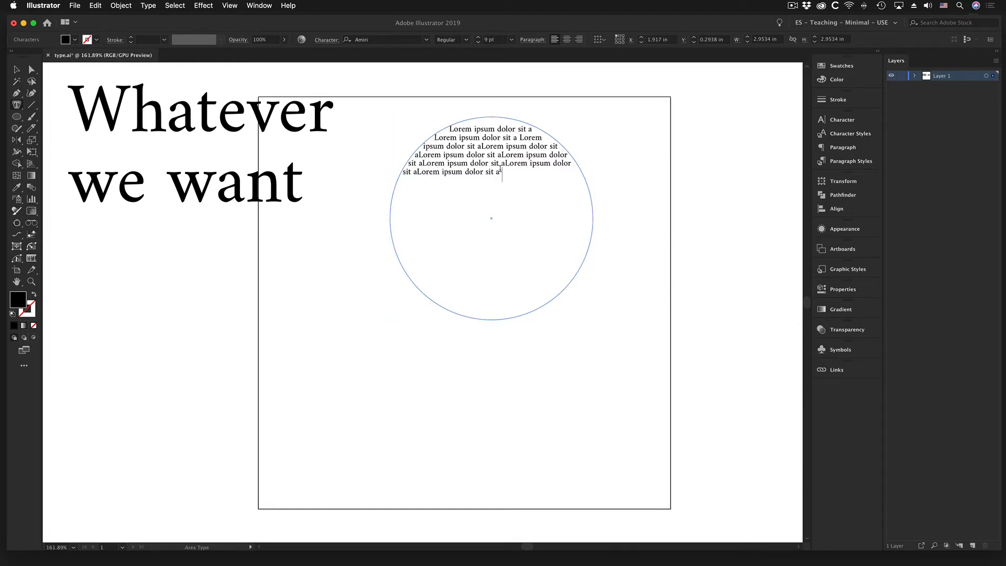
{"action": "key", "text": "cmd+v"}
{"action": "type", "text": "Lorem ipsum dolor sit a Lorem ipsum dolor sit a Lorem ipsum dolor sit aLorem ipsum dolor sit aLorem ipsum dolor sit aLorem ipsum dolor sit aLorem ipsum dolor sit aLorem ipsum dolor sit aLorem ipsum dolor sit a"}
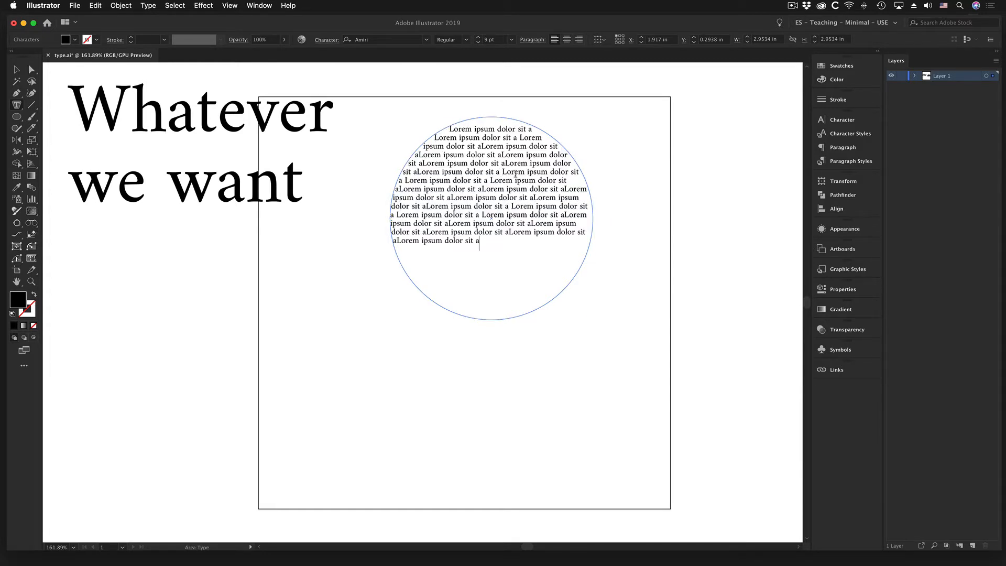
{"action": "type", "text": "Lorem ipsum dolor sit a Lorem ipsum dolor sit aLorem ipsum dolor sit aLorem ipsum dolor sit aLorem ipsum dolor sit aLorem ipsum dolor sit aLorem ipsum dolor sit aLorem ipsum dolor sit a"}
{"action": "key", "text": "super+v"}
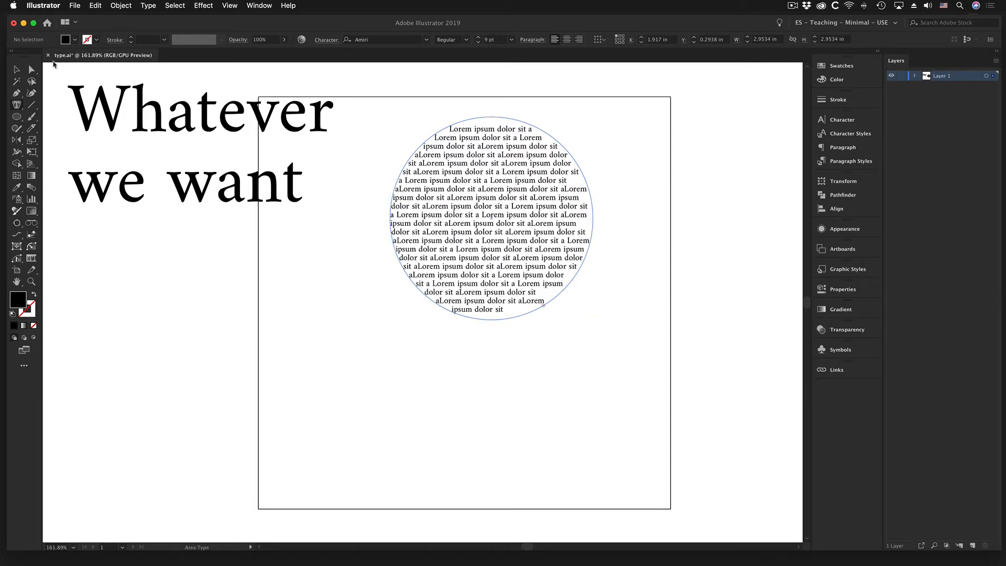
Leave text editing and move the circular text block to about X 1.57 in, Y 0.50 in.
{"action": "left_click", "coordinate": [17, 69]}
{"action": "left_click", "coordinate": [444, 382]}
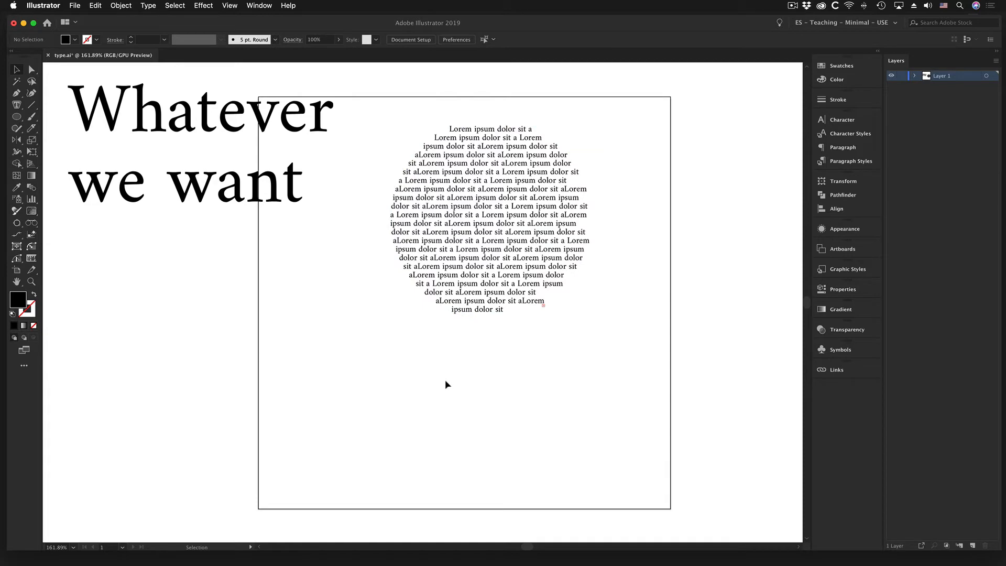
{"action": "left_click", "coordinate": [550, 246]}
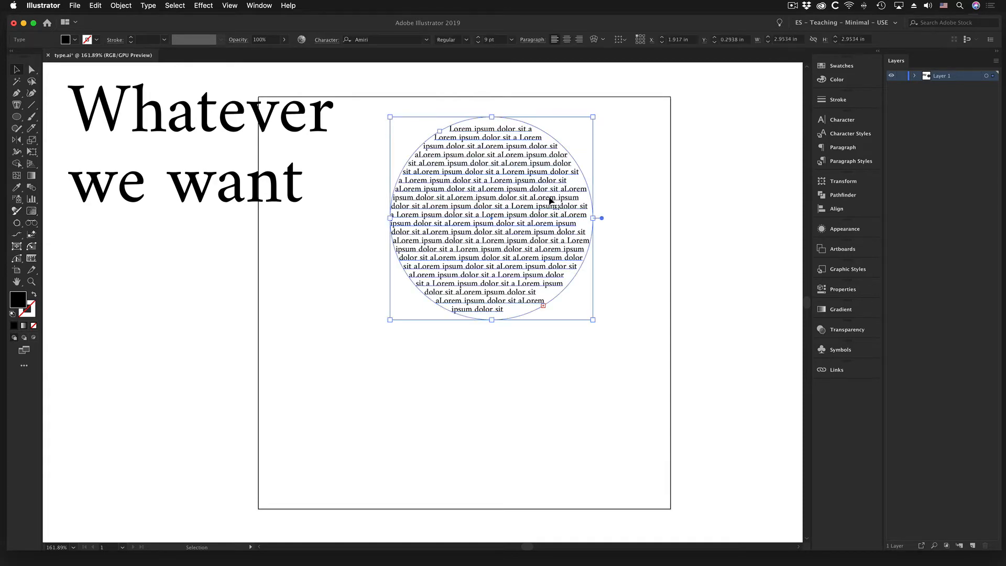
{"action": "left_click_drag", "start_coordinate": [550, 198], "coordinate": [526, 212]}
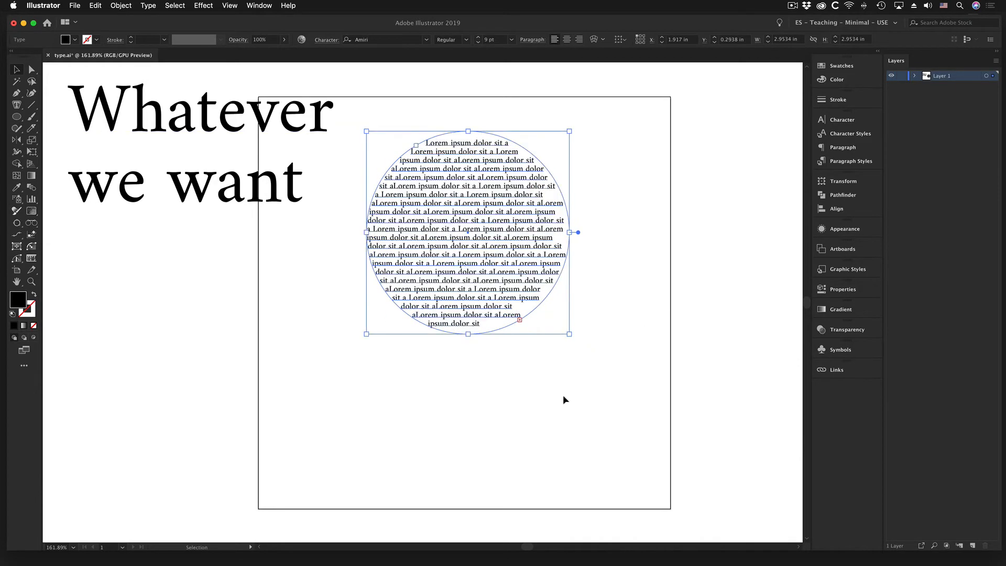
Reduce all the circle's text to 8 pt so the overflow fits, and leave text editing with nothing selected.
{"action": "left_click", "coordinate": [520, 320]}
{"action": "triple_click", "coordinate": [467, 276]}
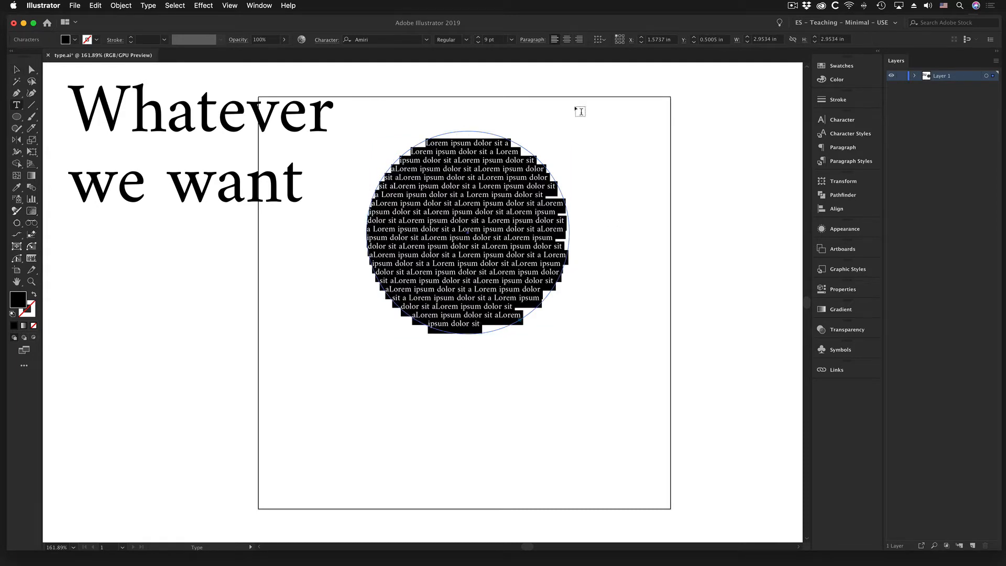
{"action": "left_click", "coordinate": [478, 42]}
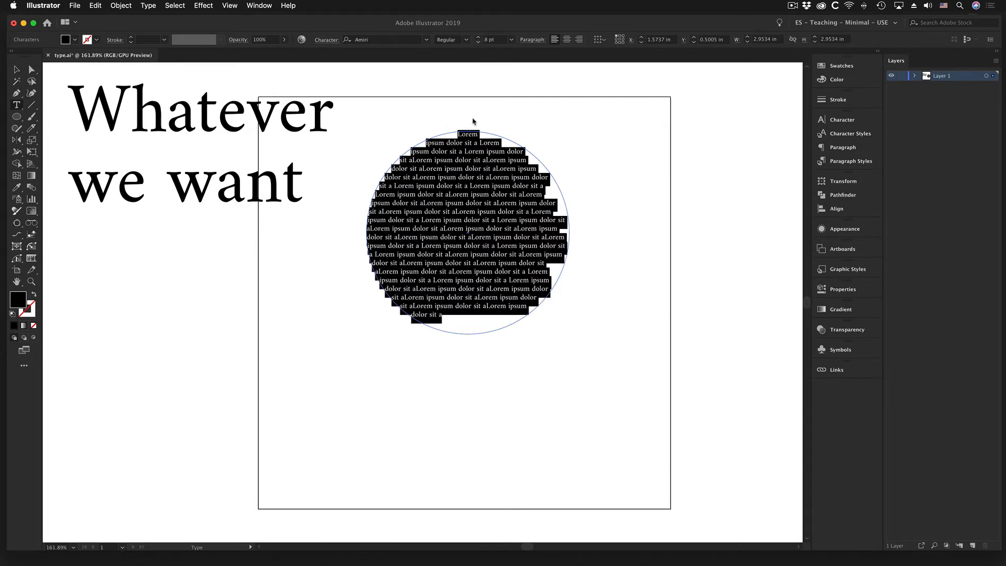
{"action": "left_click", "coordinate": [442, 314]}
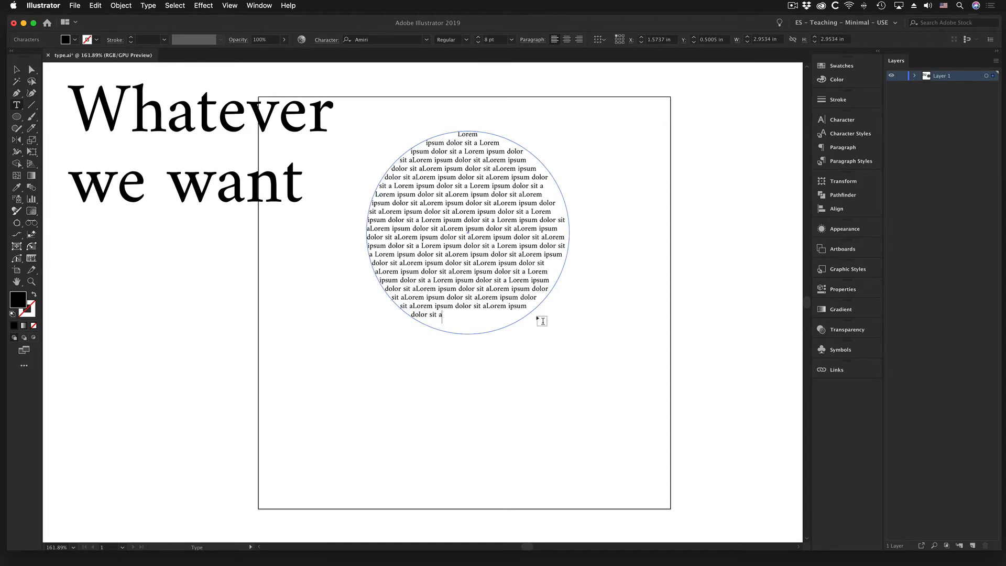
{"action": "key", "text": "Escape"}
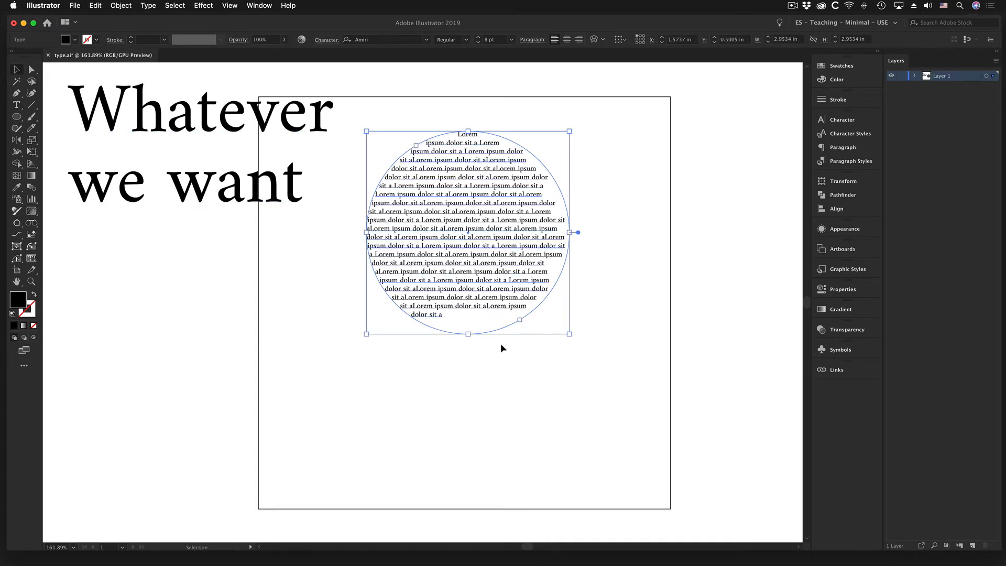
{"action": "left_click", "coordinate": [531, 378]}
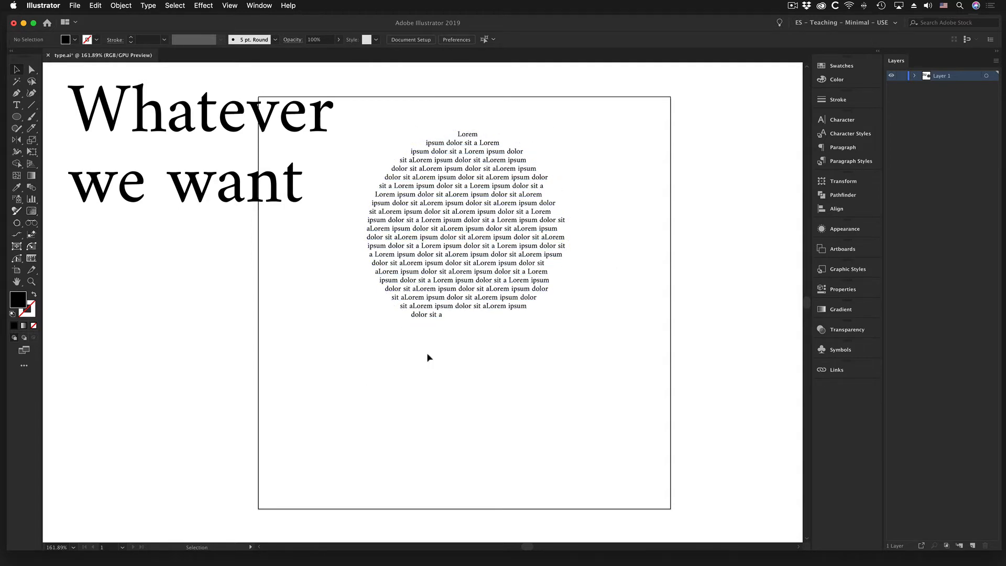
Move the circular text block across the artboard's right edge and deselect it, freeing the middle of the artboard.
{"action": "left_click_drag", "start_coordinate": [434, 193], "coordinate": [542, 181]}
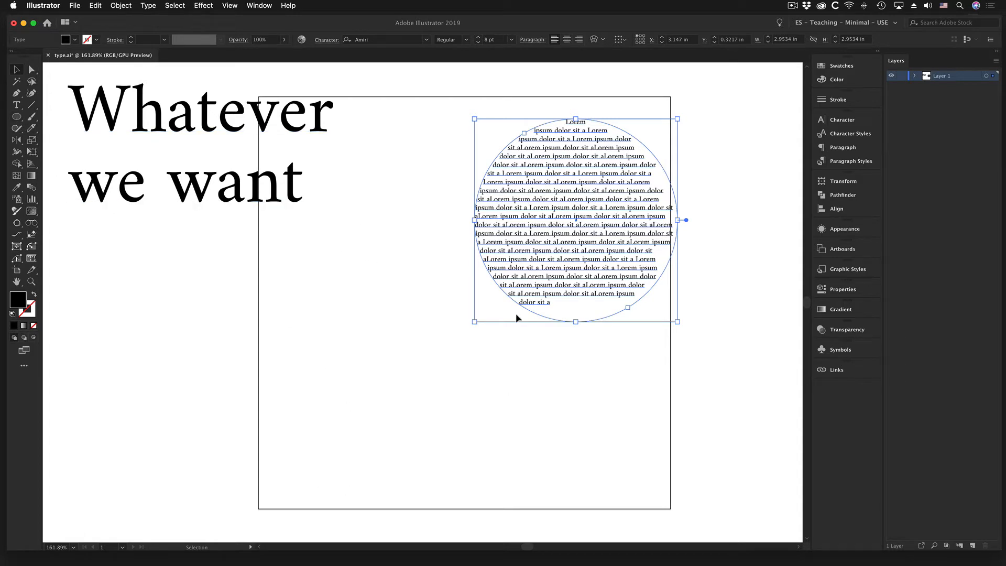
{"action": "left_click", "coordinate": [19, 106]}
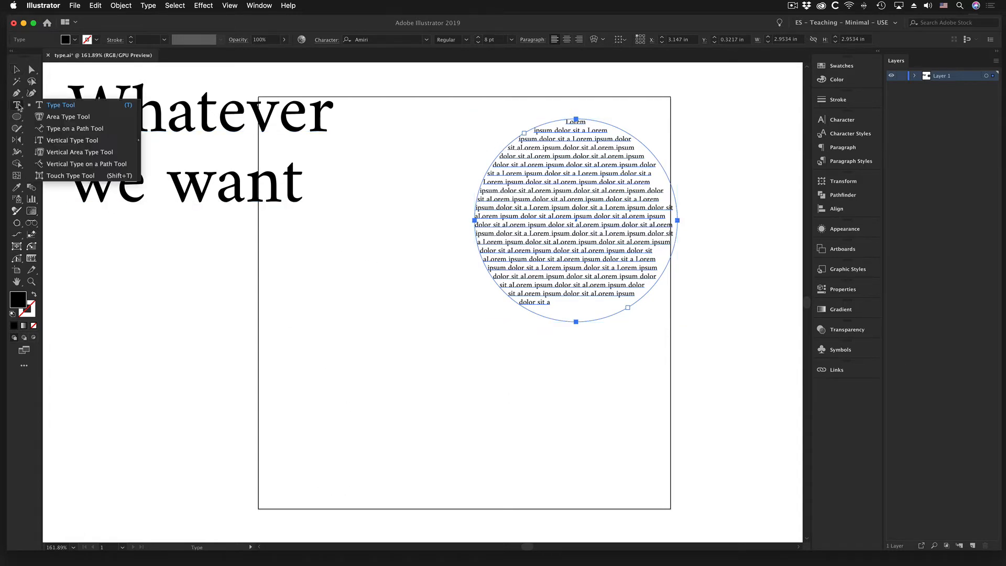
{"action": "left_click", "coordinate": [68, 116]}
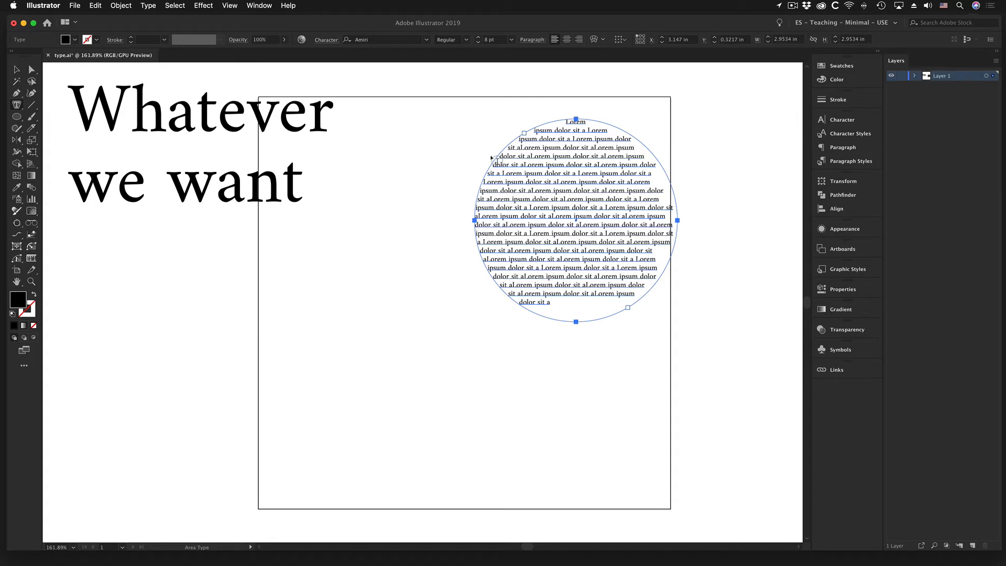
{"action": "left_click", "coordinate": [16, 69]}
{"action": "left_click", "coordinate": [460, 464]}
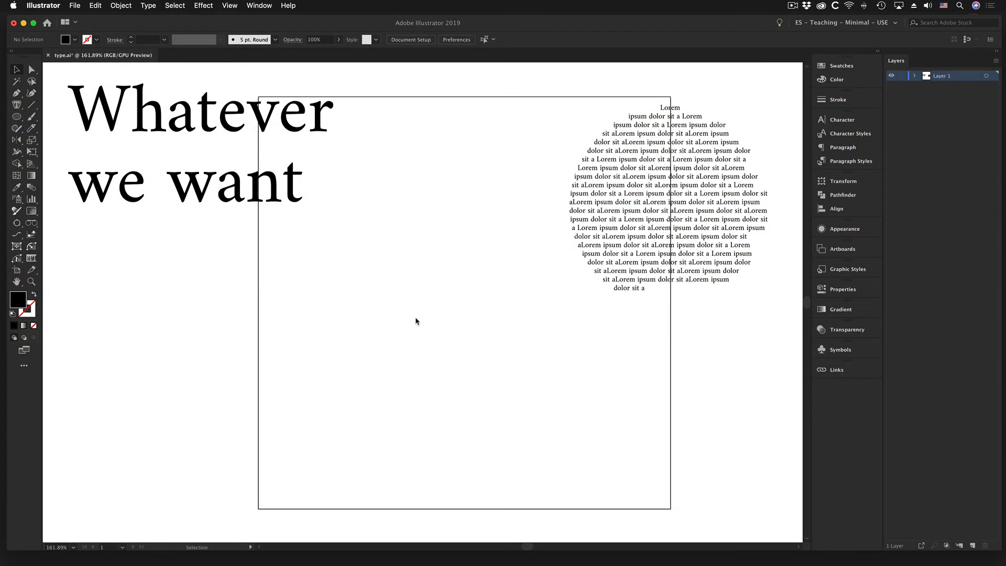
Activate the Pen tool and swap the colours to no fill and a black stroke, with the stroke active.
{"action": "left_click", "coordinate": [16, 105]}
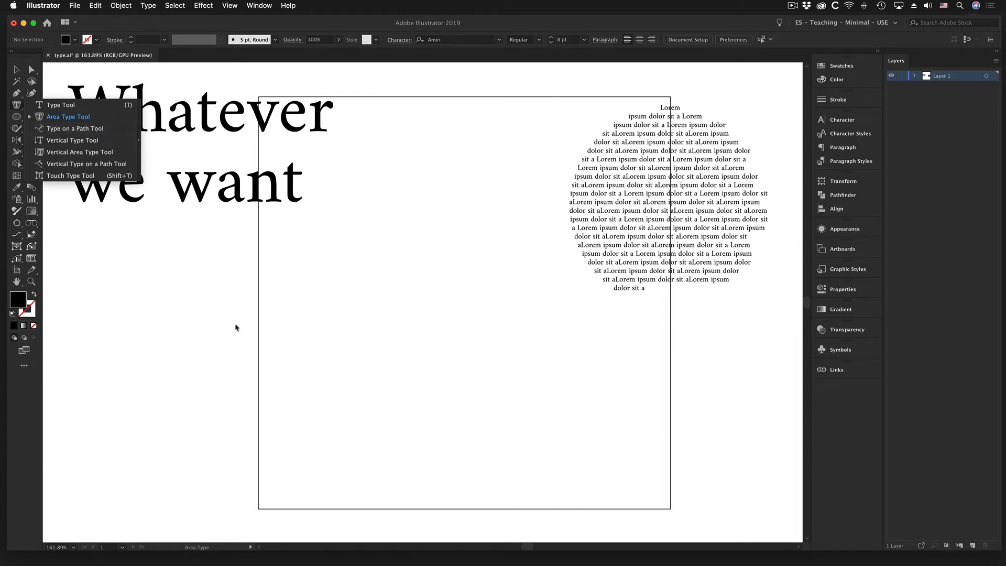
{"action": "left_click", "coordinate": [16, 69]}
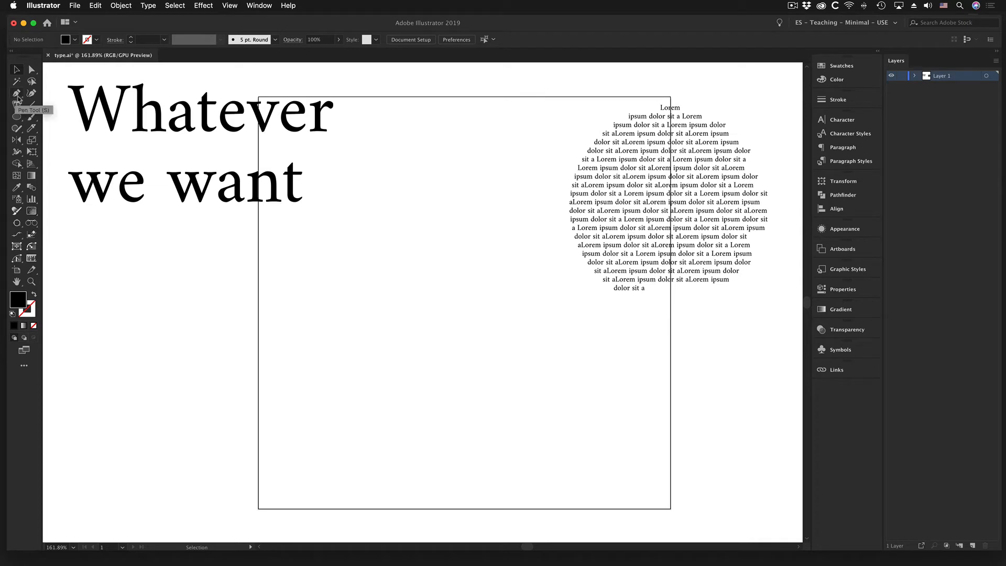
{"action": "left_click", "coordinate": [17, 96]}
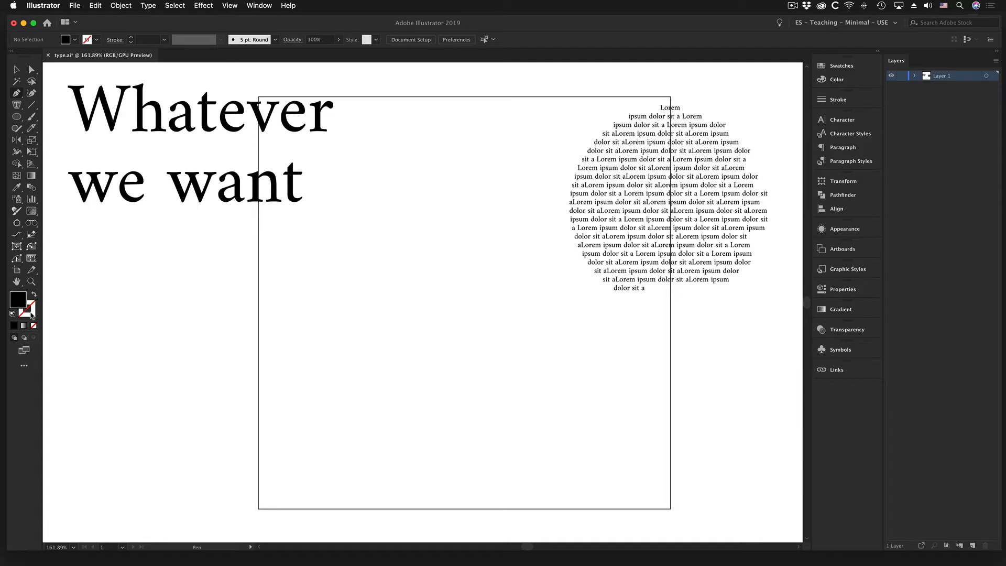
{"action": "left_click", "coordinate": [34, 294]}
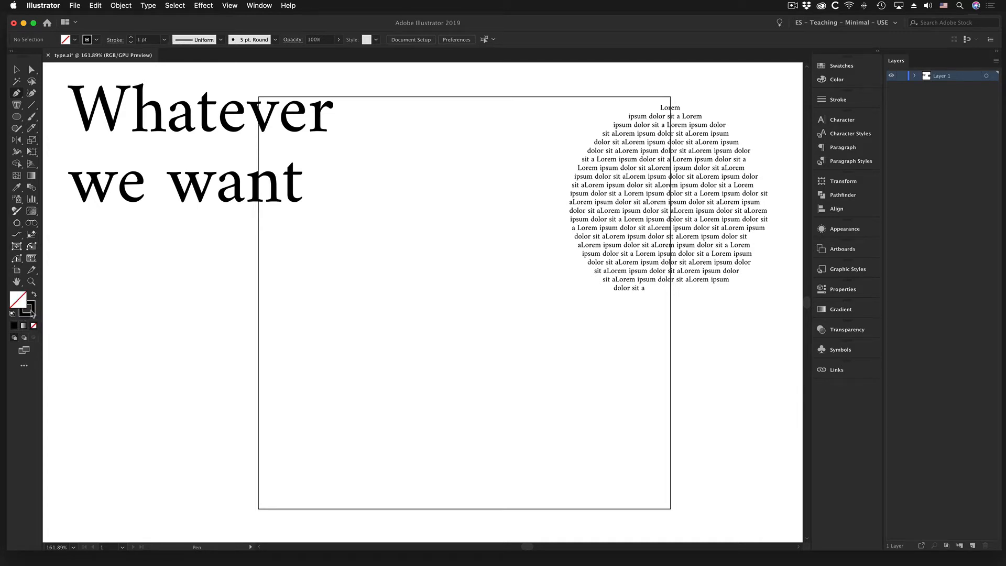
{"action": "left_click", "coordinate": [28, 313]}
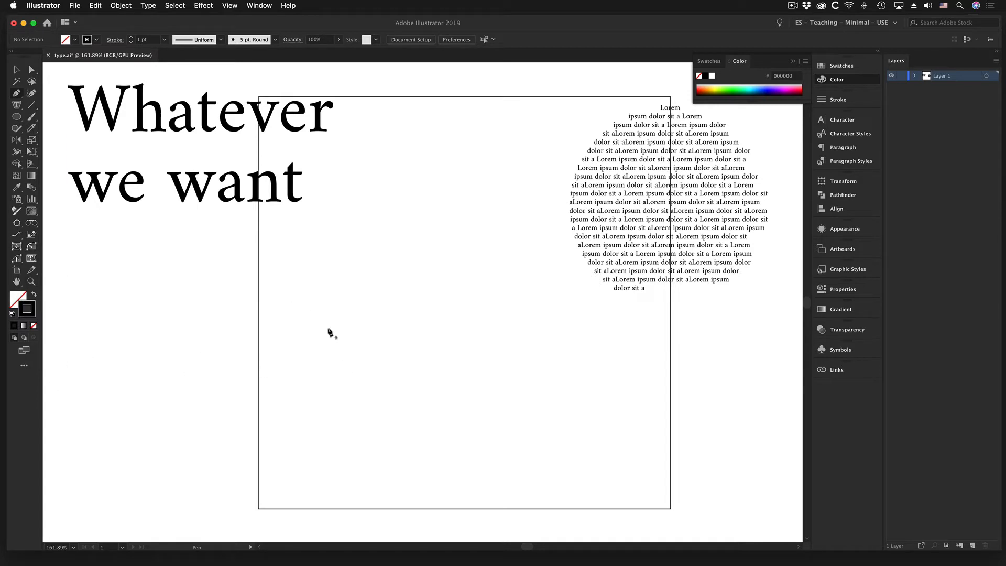
Turn off Smart Guides and draw an open S-shaped path with four anchor points across the middle of the artboard, leaving it deselected.
{"action": "left_click", "coordinate": [230, 6]}
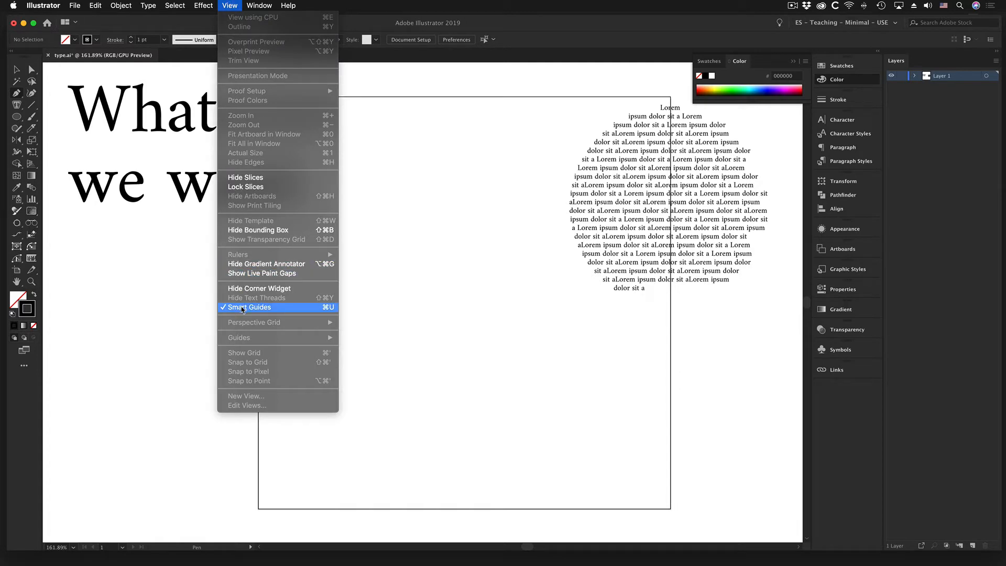
{"action": "left_click", "coordinate": [241, 308]}
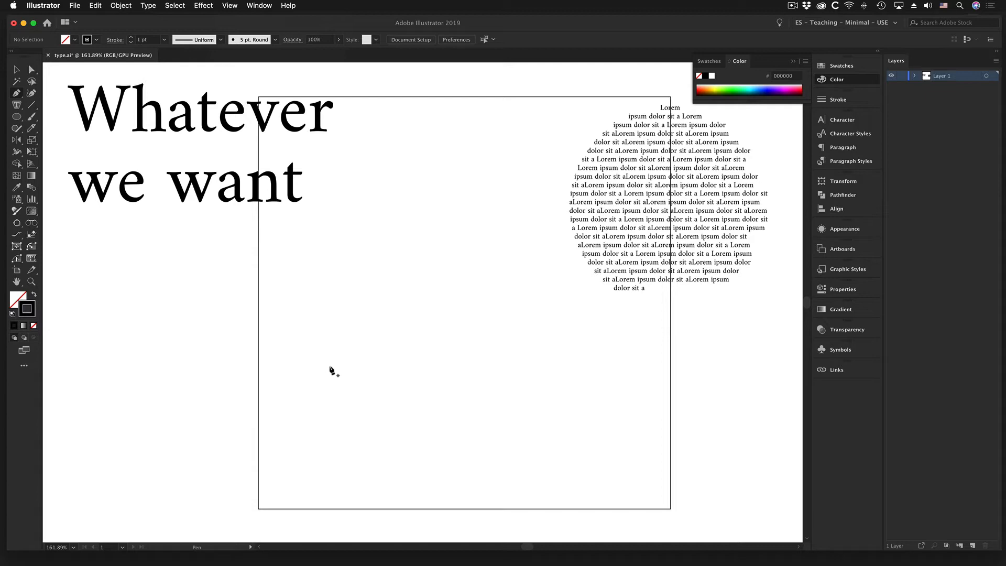
{"action": "left_click", "coordinate": [300, 331]}
{"action": "left_click_drag", "start_coordinate": [379, 292], "coordinate": [427, 309]}
{"action": "left_click_drag", "start_coordinate": [493, 454], "coordinate": [587, 467]}
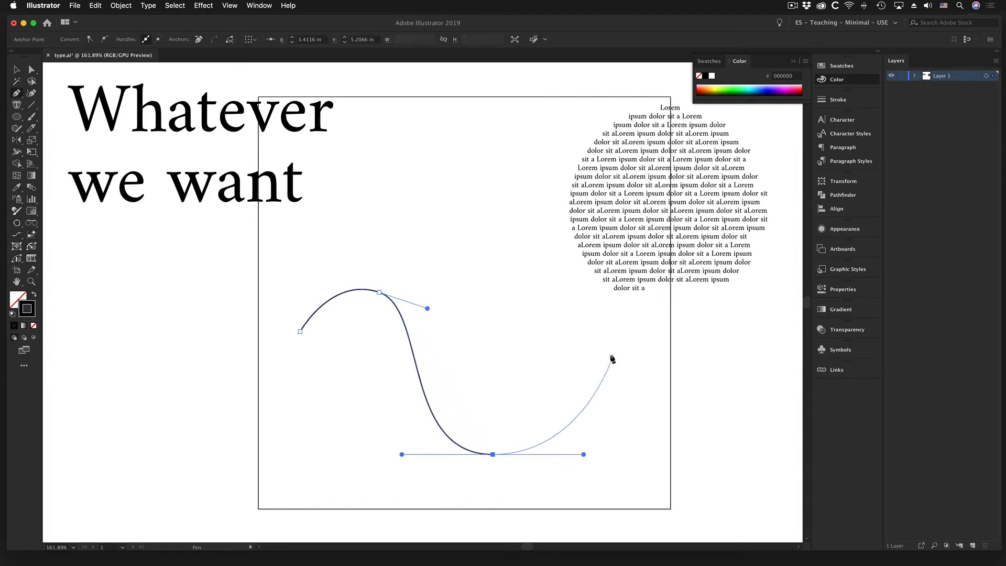
{"action": "left_click", "coordinate": [592, 378]}
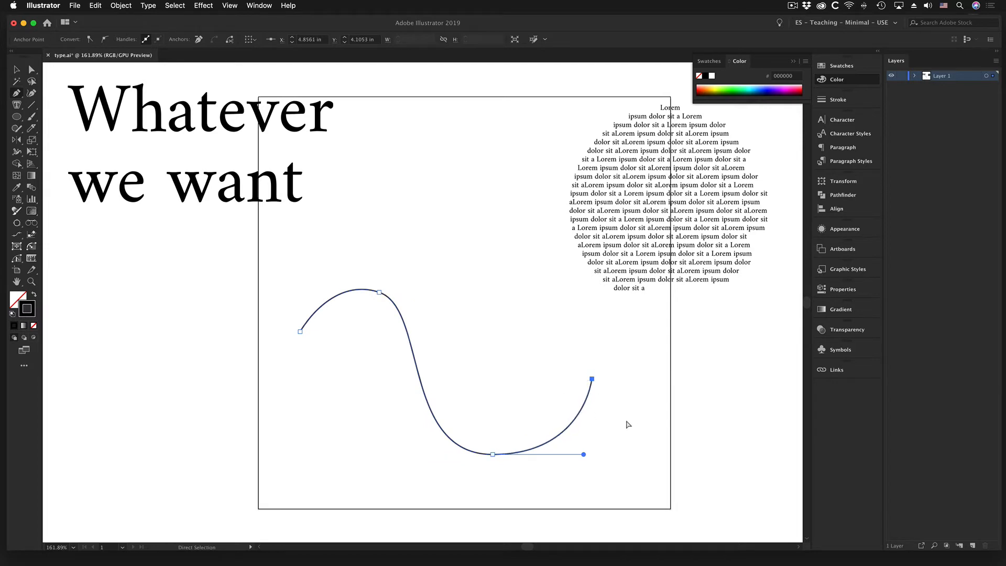
{"action": "key", "text": "Escape"}
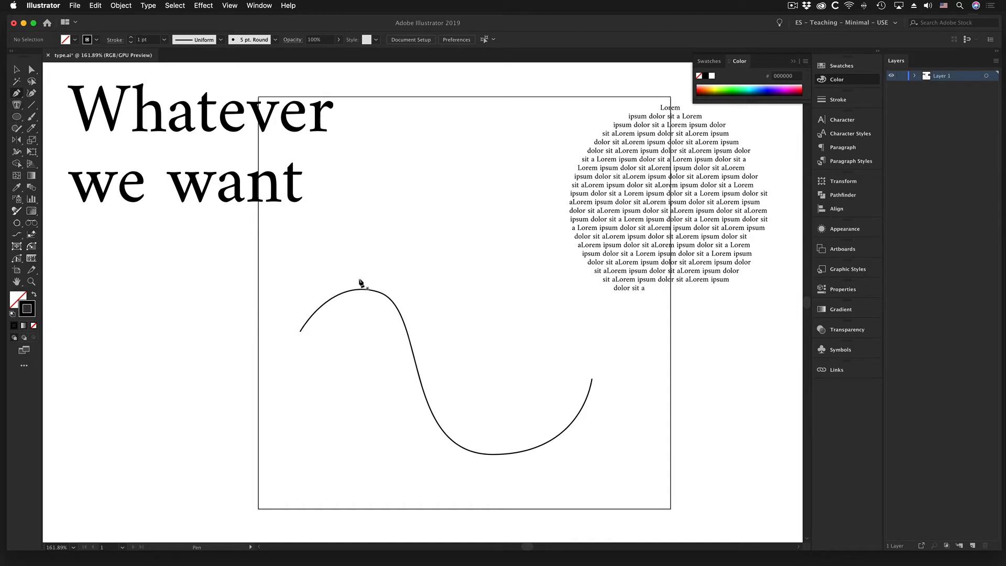
Place placeholder text along the S-shaped curve with the Type on a Path tool, starting near the curve's first end.
{"action": "left_click", "coordinate": [17, 105]}
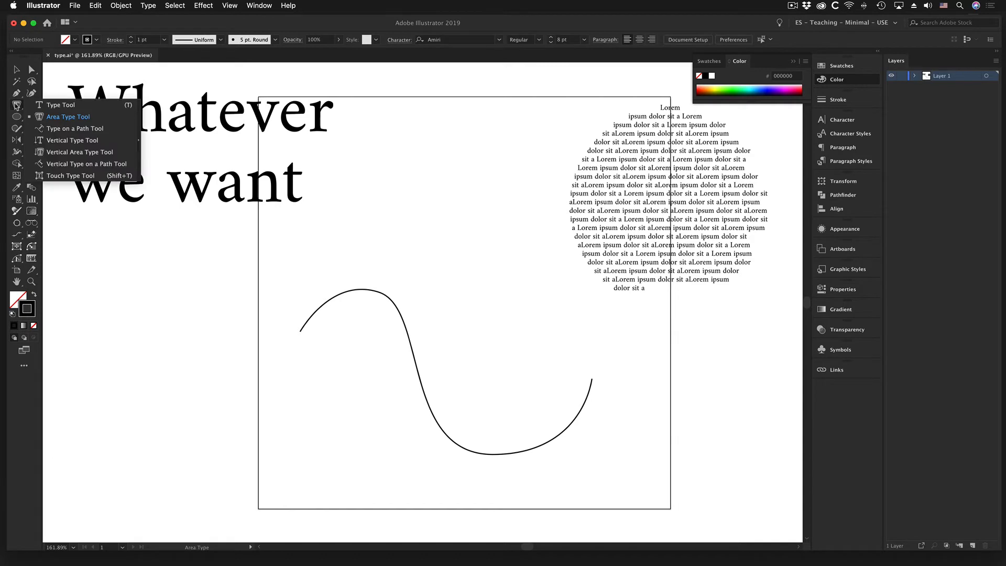
{"action": "left_click", "coordinate": [88, 133]}
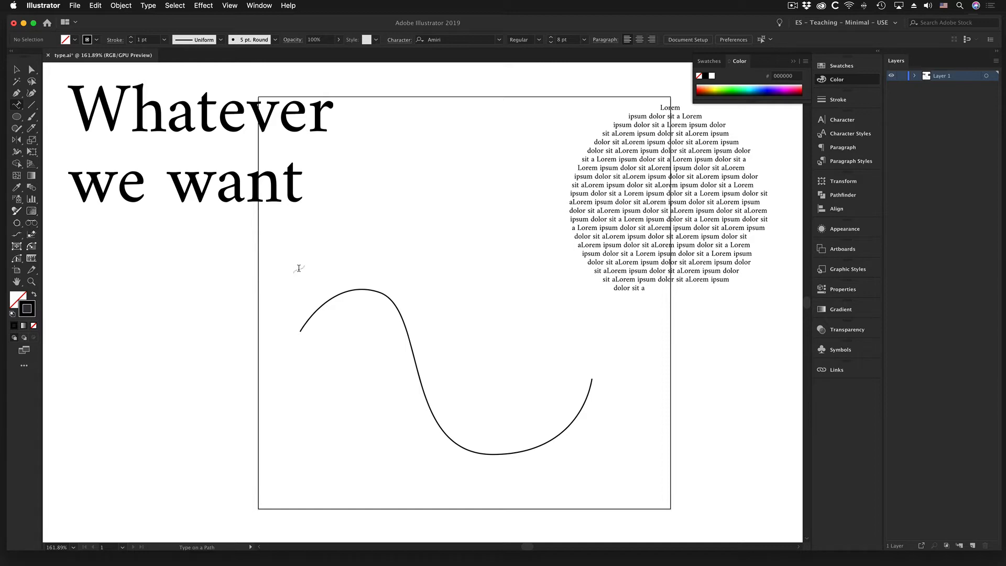
{"action": "left_click", "coordinate": [317, 310]}
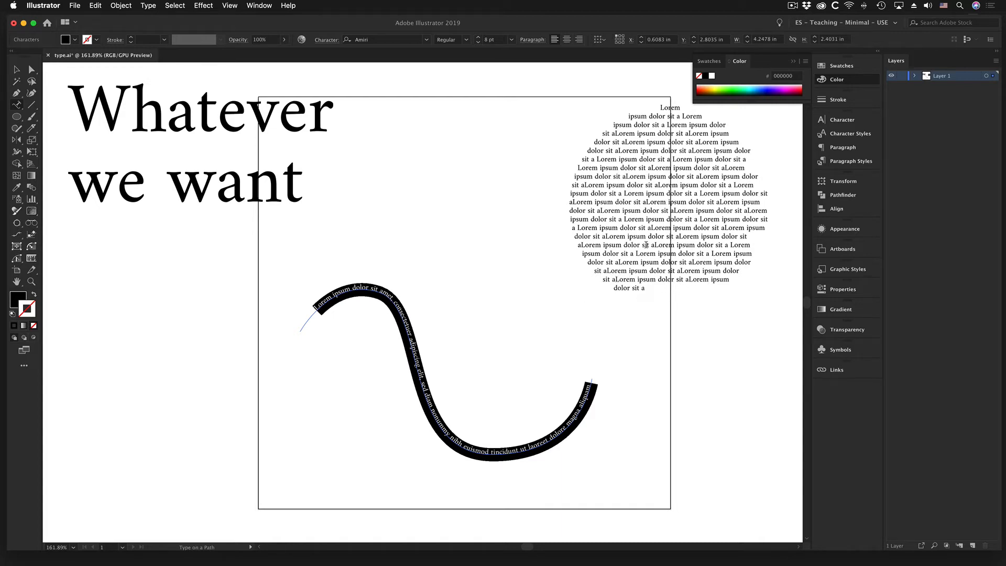
Delete the path text from "euismod" onward so it ends at "nibh", and leave text editing with the text object selected.
{"action": "left_click_drag", "start_coordinate": [643, 287], "coordinate": [601, 145]}
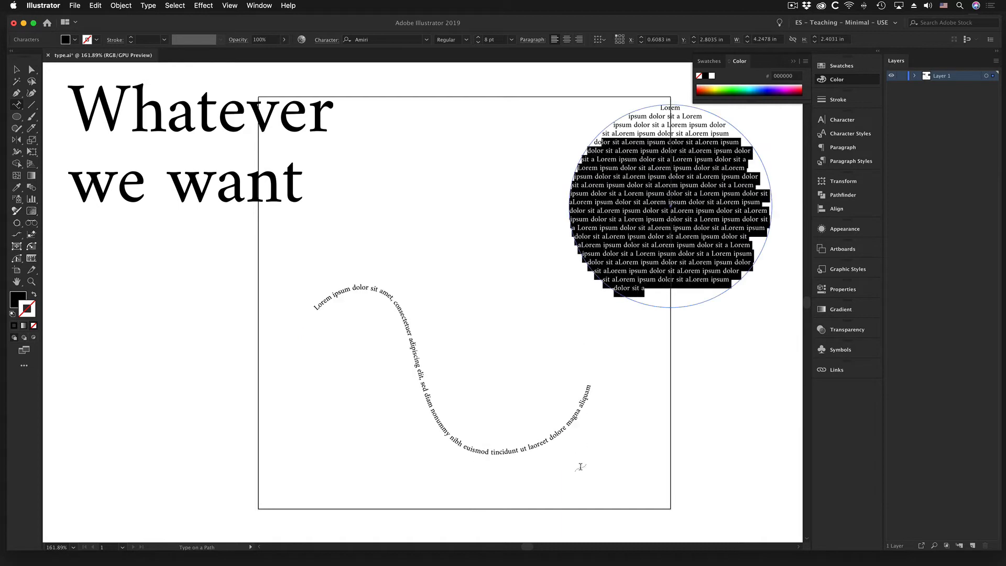
{"action": "left_click_drag", "start_coordinate": [588, 384], "coordinate": [360, 290]}
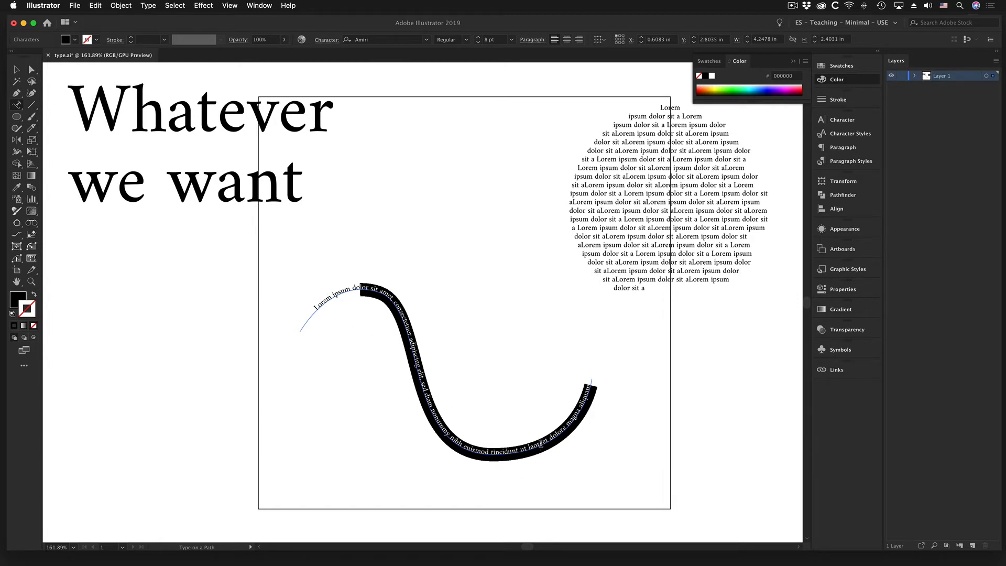
{"action": "left_click", "coordinate": [541, 444]}
{"action": "left_click_drag", "start_coordinate": [580, 394], "coordinate": [463, 443]}
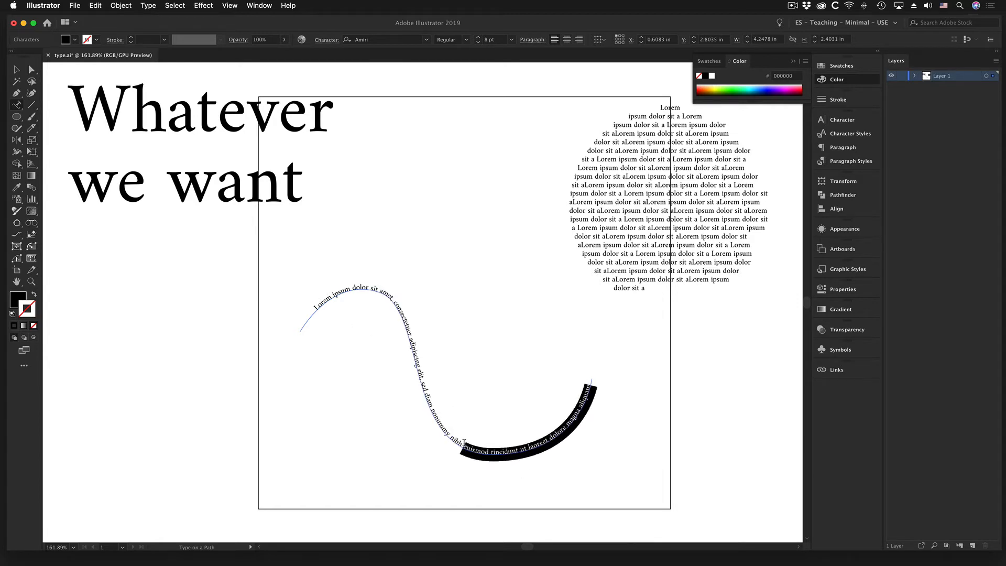
{"action": "key", "text": "BackSpace"}
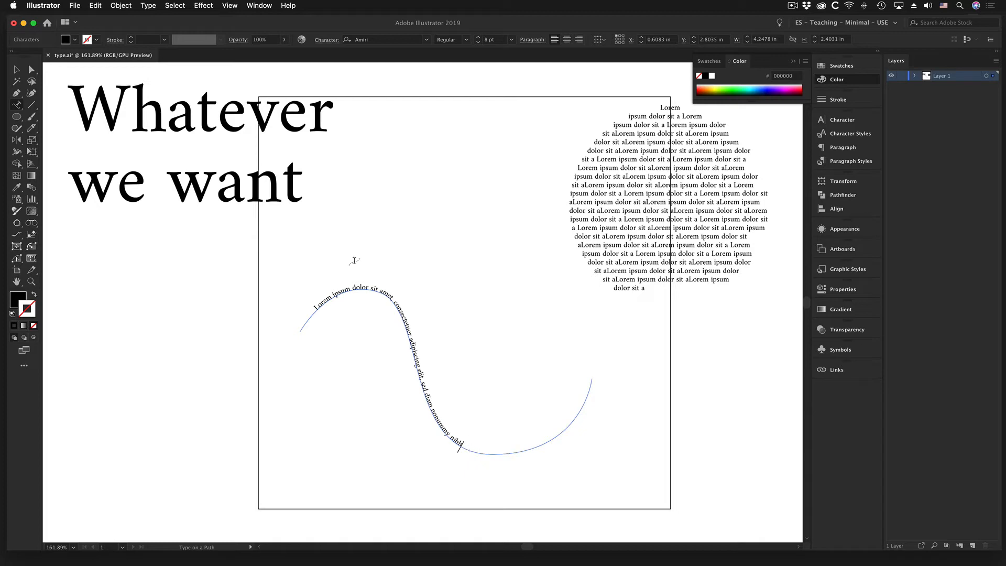
{"action": "key", "text": "super+a"}
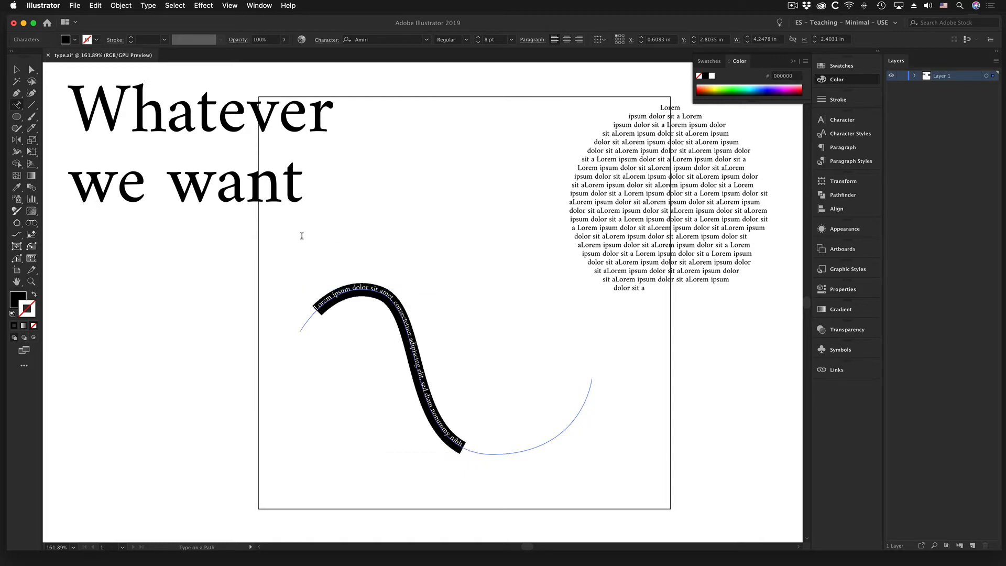
{"action": "left_click", "coordinate": [17, 71]}
Select all the text on the curve and centre-align it along the path.
{"action": "key", "text": "z"}
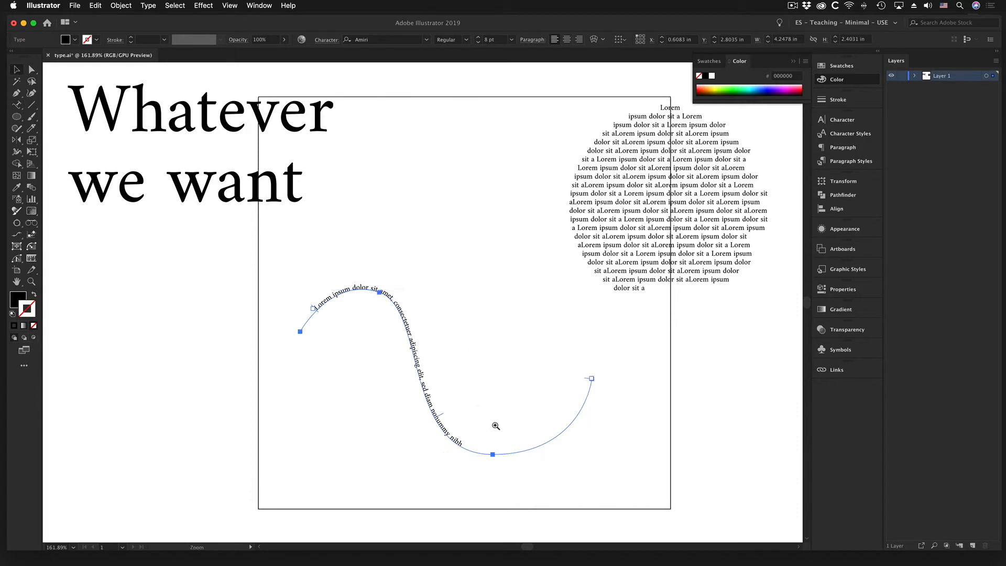
{"action": "left_click", "coordinate": [495, 424]}
{"action": "left_click", "coordinate": [409, 284], "text": "super"}
{"action": "left_click_drag", "start_coordinate": [385, 258], "coordinate": [456, 346]}
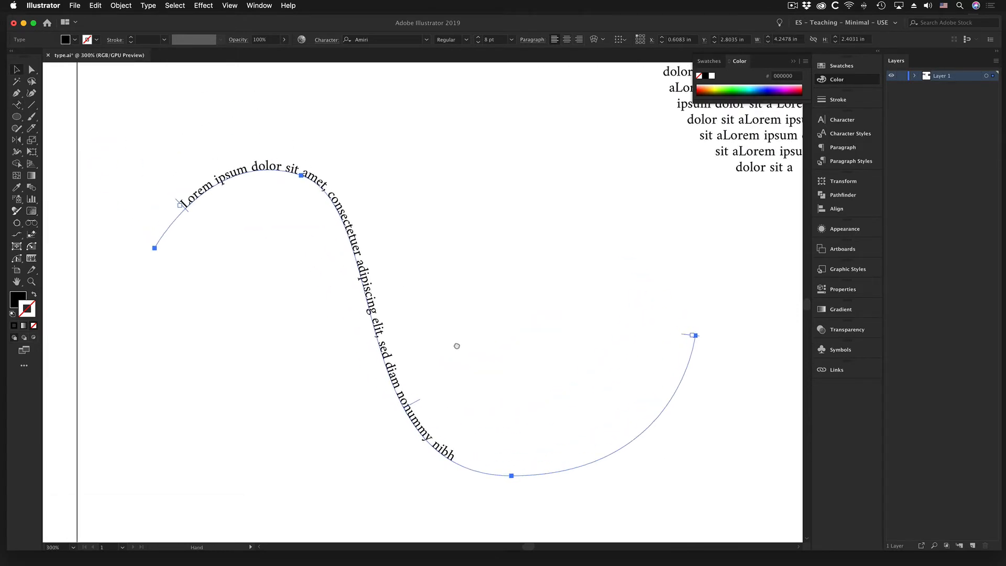
{"action": "left_click", "coordinate": [17, 105]}
{"action": "left_click_drag", "start_coordinate": [181, 203], "coordinate": [491, 466]}
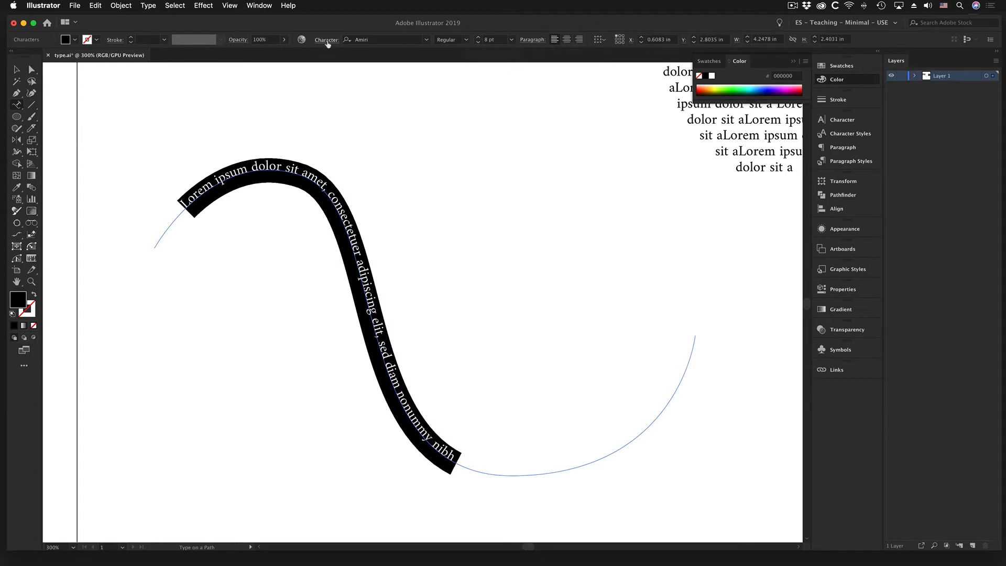
{"action": "left_click", "coordinate": [534, 41]}
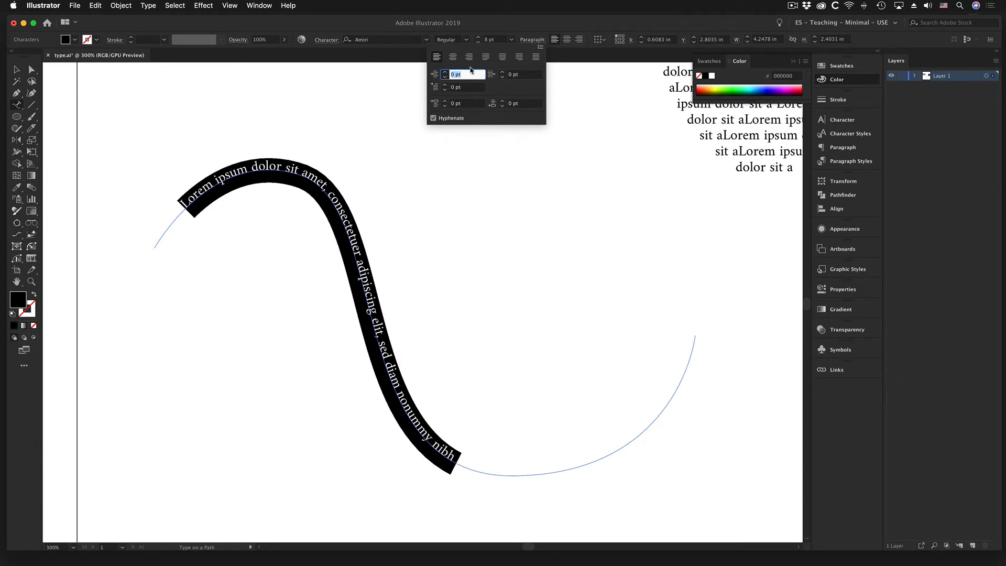
{"action": "left_click", "coordinate": [552, 42]}
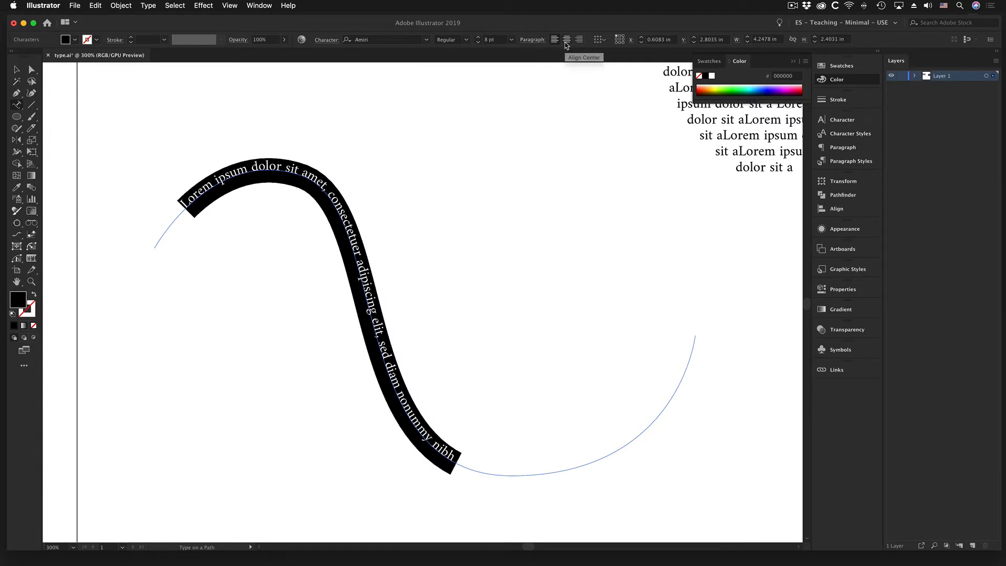
{"action": "left_click", "coordinate": [566, 43]}
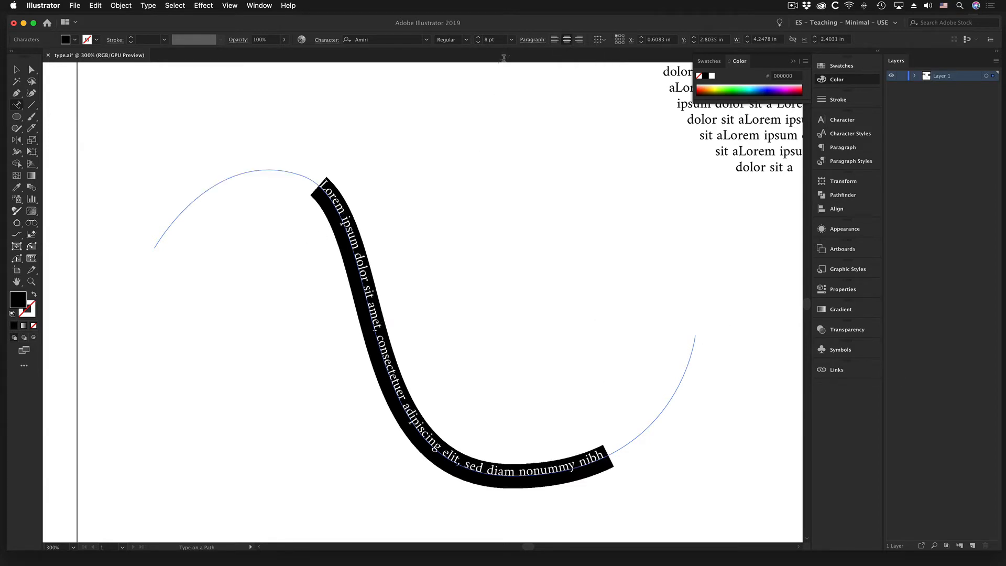
Try right and left alignment on the path text and return it to centre alignment.
{"action": "left_click", "coordinate": [579, 41]}
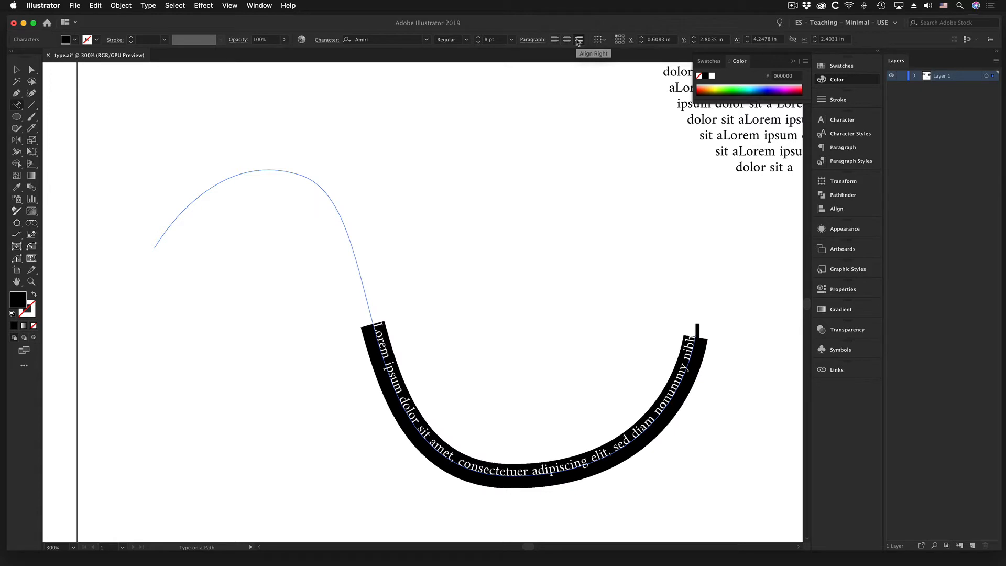
{"action": "left_click", "coordinate": [555, 40]}
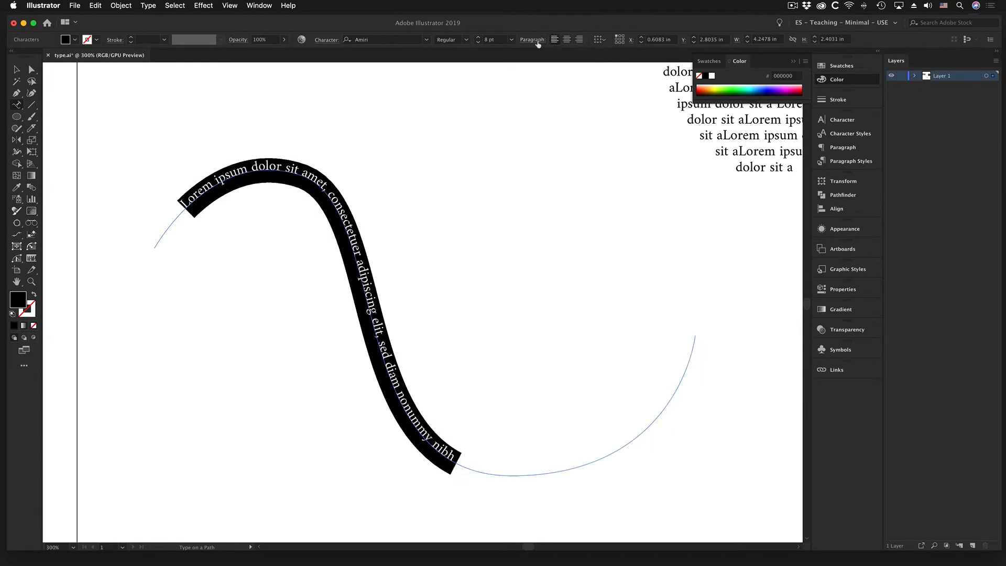
{"action": "left_click", "coordinate": [567, 40]}
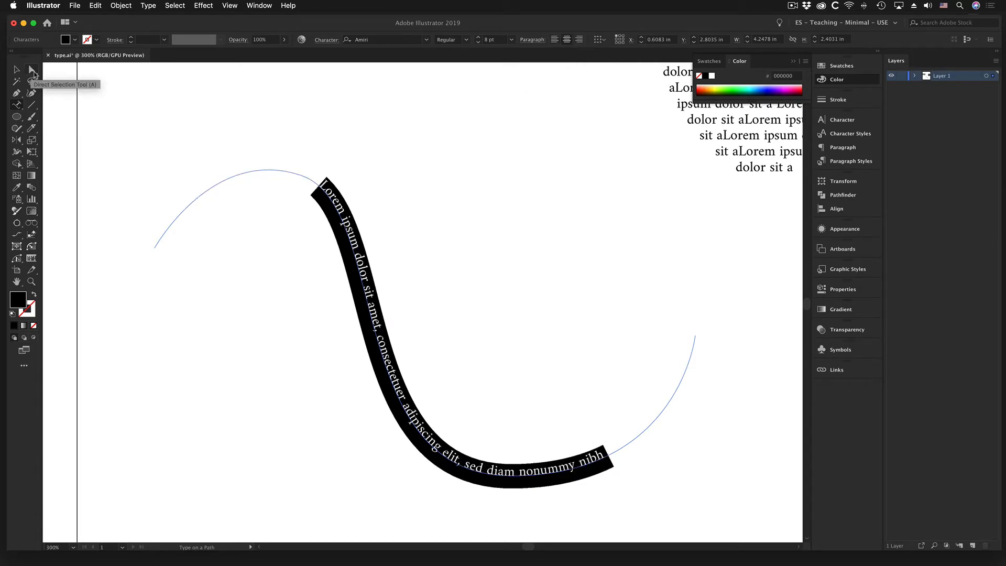
Slide the path text up the curve and back down by its centre bracket, using the Direct Selection tool.
{"action": "left_click", "coordinate": [31, 70]}
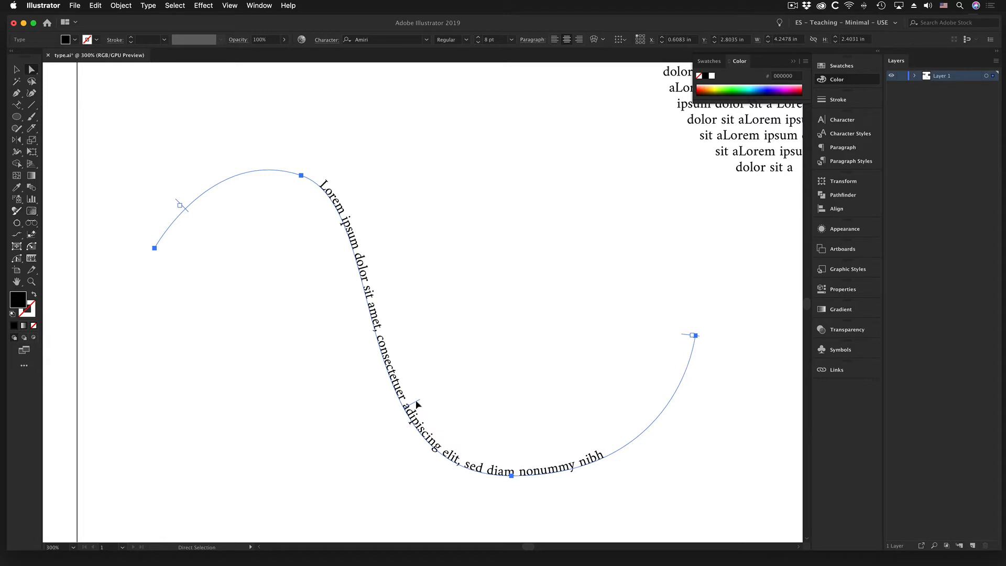
{"action": "left_click_drag", "start_coordinate": [417, 404], "coordinate": [380, 307]}
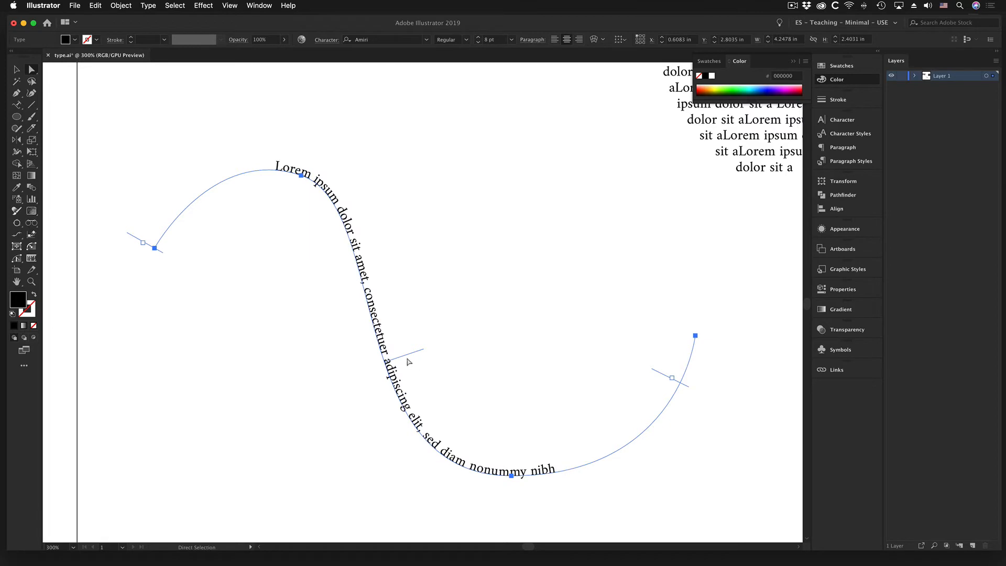
{"action": "left_click_drag", "start_coordinate": [408, 361], "coordinate": [508, 422]}
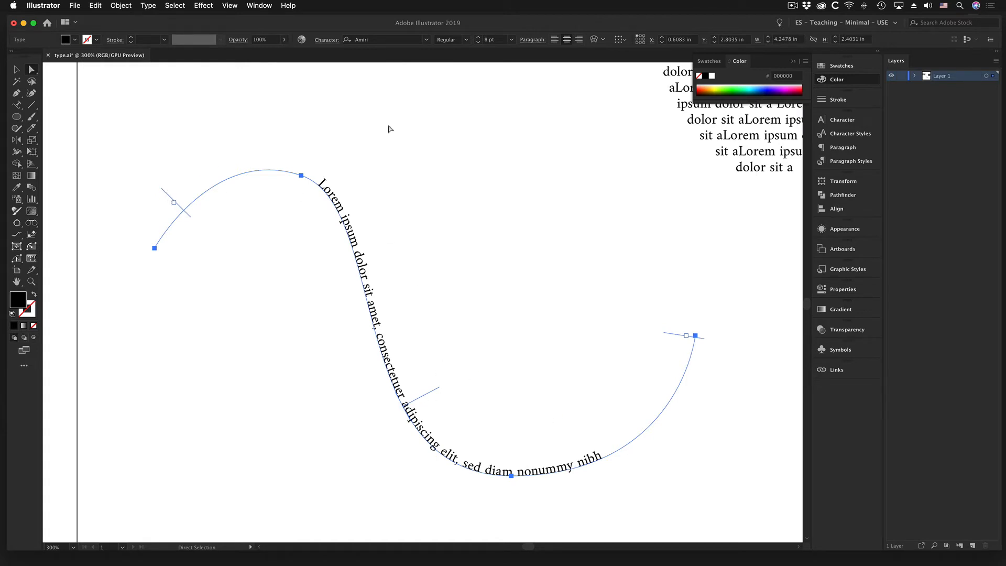
Left-align the path text and slide its start bracket along the curve to the anchor just past the crest.
{"action": "left_click", "coordinate": [554, 41]}
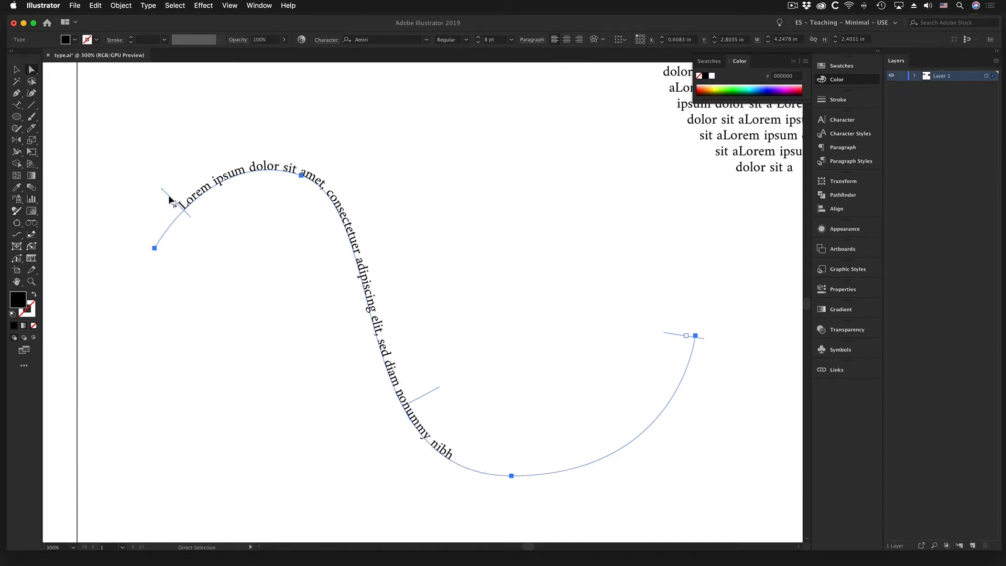
{"action": "left_click_drag", "start_coordinate": [170, 197], "coordinate": [295, 174]}
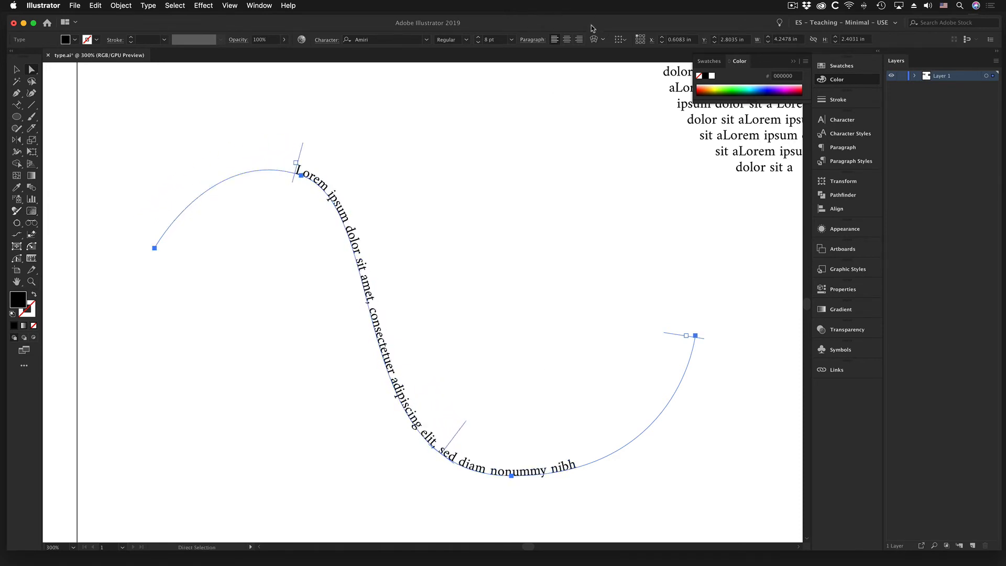
Right-align the path text and shift its start bracket back before the crest and its end bracket inward until the text cuts off after "sed".
{"action": "left_click", "coordinate": [579, 39]}
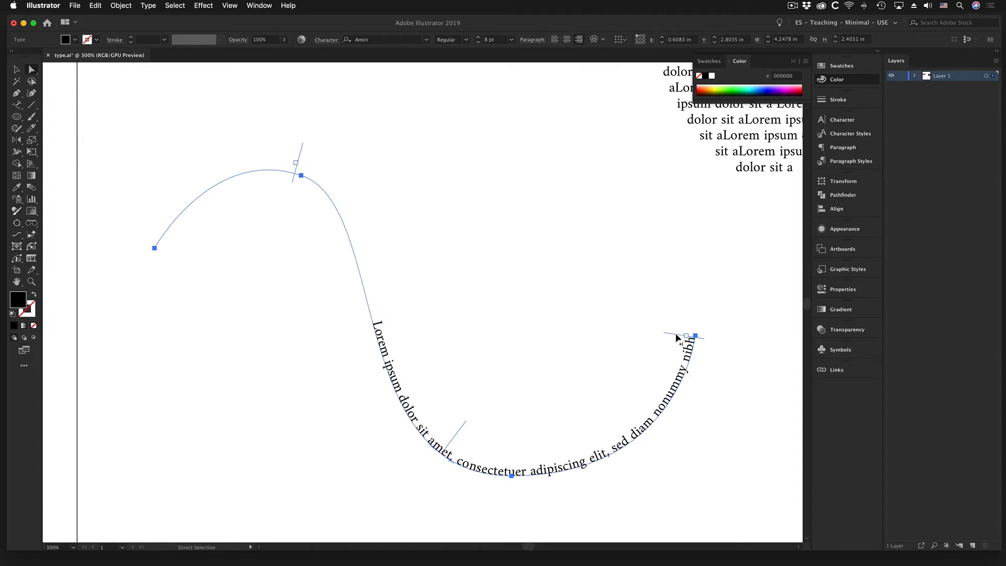
{"action": "left_click_drag", "start_coordinate": [678, 338], "coordinate": [564, 370]}
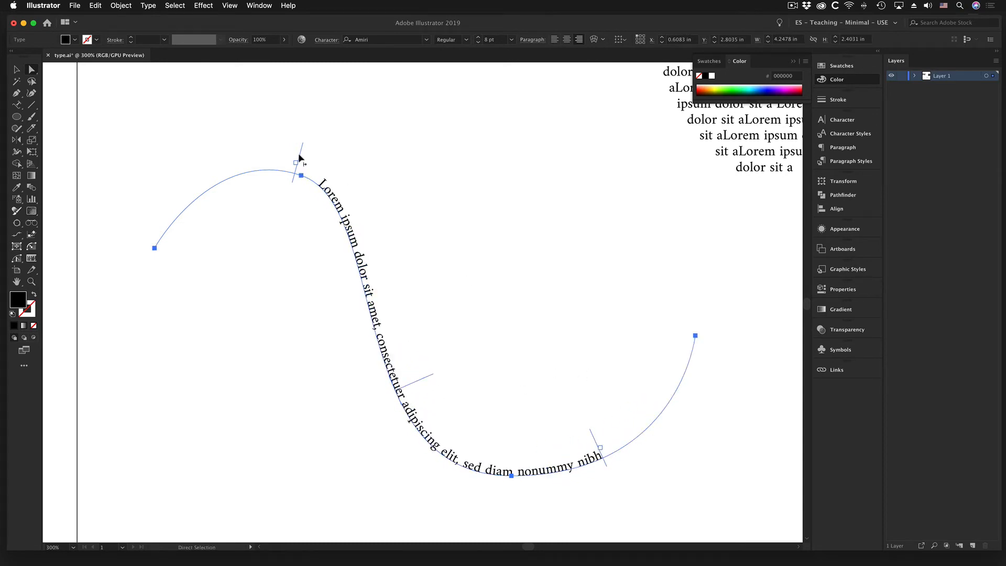
{"action": "left_click_drag", "start_coordinate": [300, 157], "coordinate": [210, 160]}
{"action": "left_click_drag", "start_coordinate": [597, 443], "coordinate": [528, 460]}
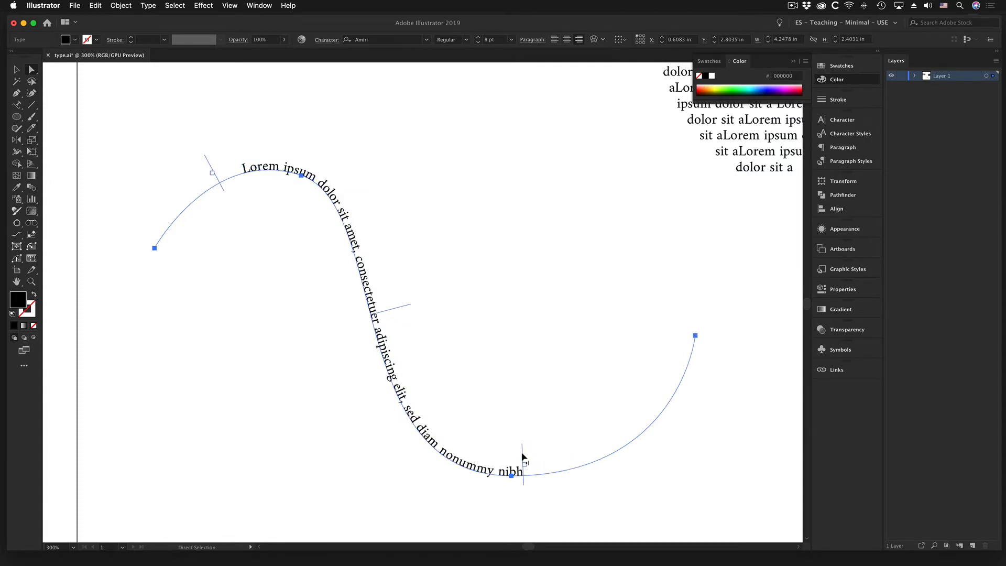
{"action": "left_click_drag", "start_coordinate": [523, 459], "coordinate": [423, 414]}
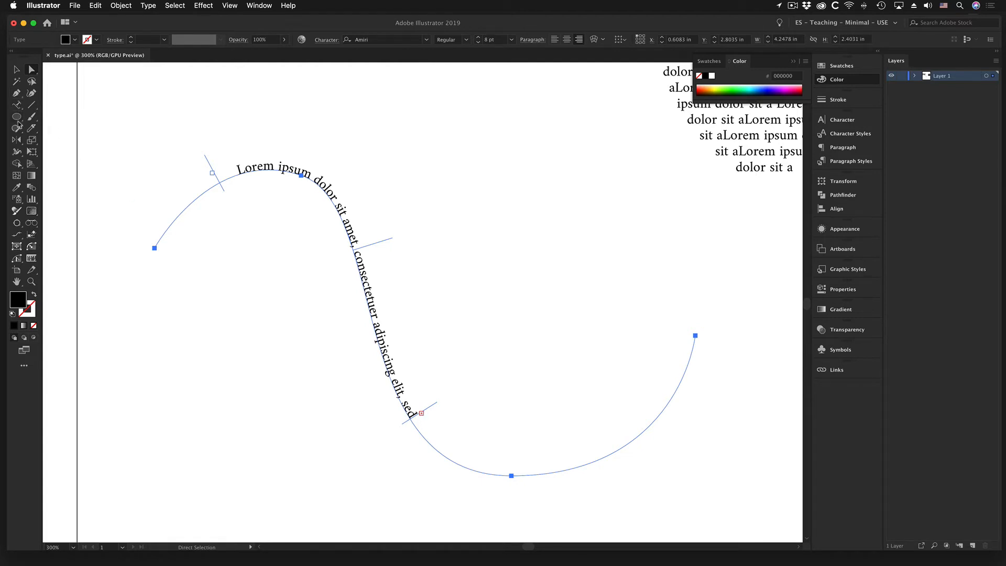
Draw a second, smaller open S-shaped path with four anchor points in the empty area beside the path text, using the Pen tool.
{"action": "left_click", "coordinate": [16, 95]}
{"action": "left_click", "coordinate": [481, 252]}
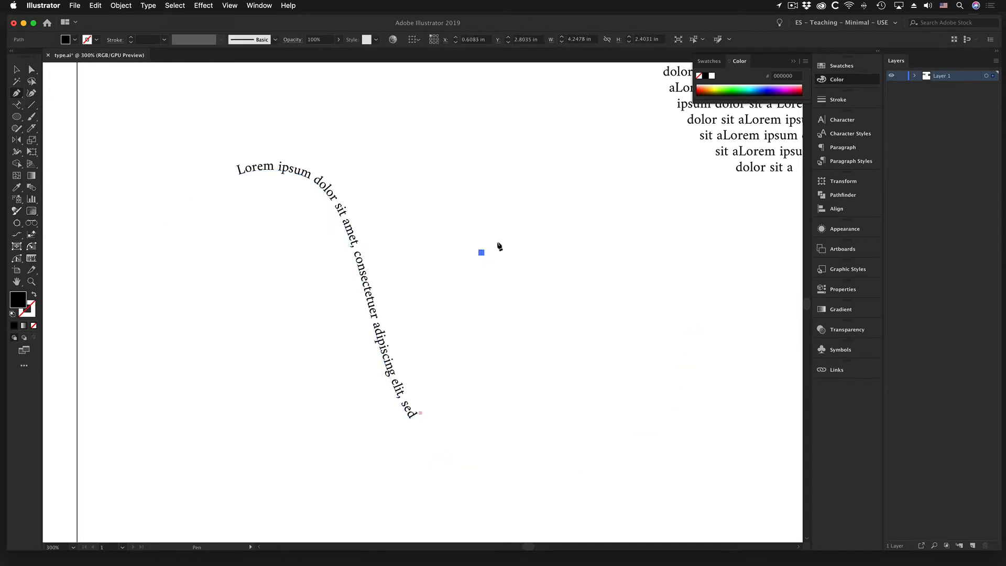
{"action": "left_click_drag", "start_coordinate": [563, 222], "coordinate": [615, 241]}
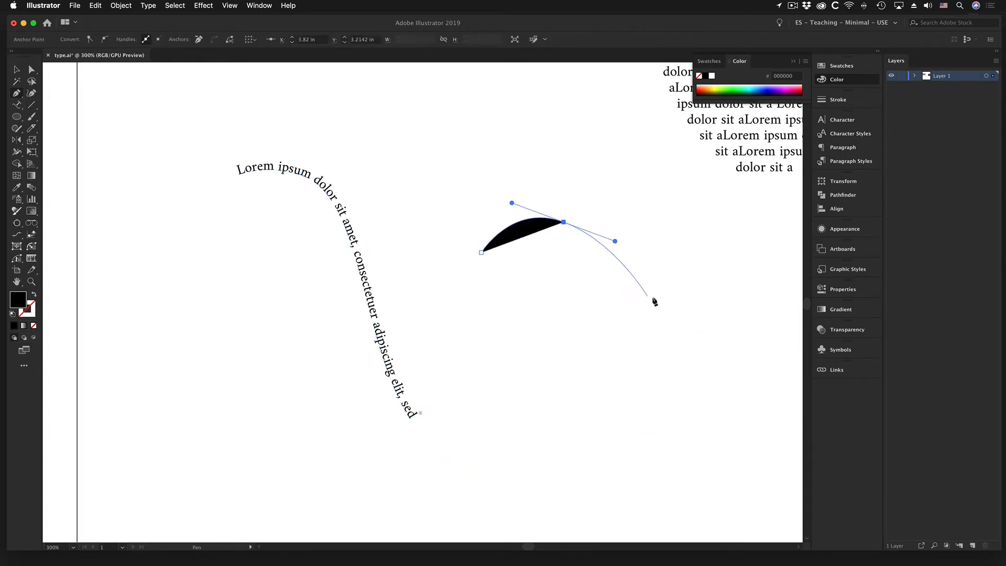
{"action": "left_click_drag", "start_coordinate": [675, 303], "coordinate": [744, 297]}
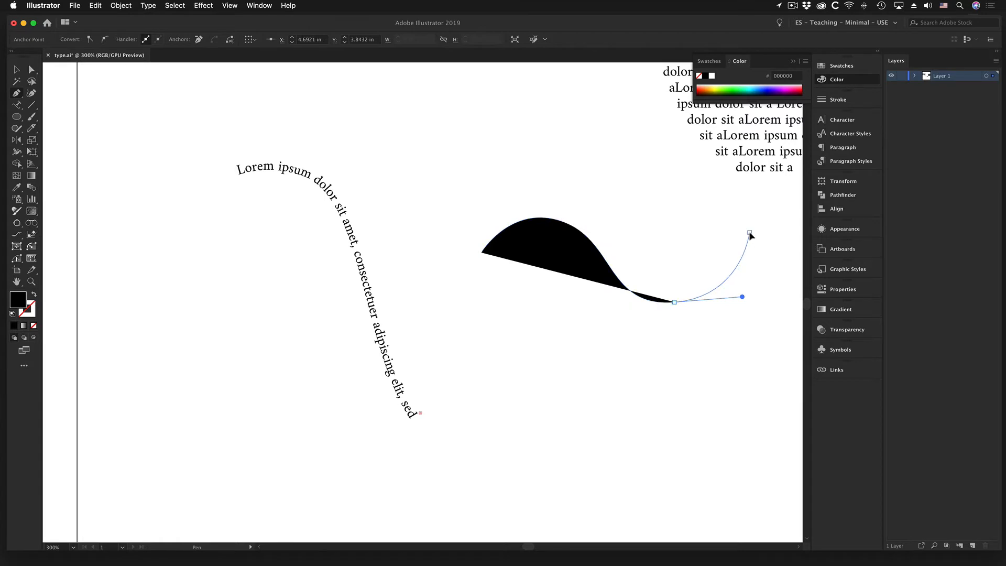
{"action": "left_click", "coordinate": [749, 233]}
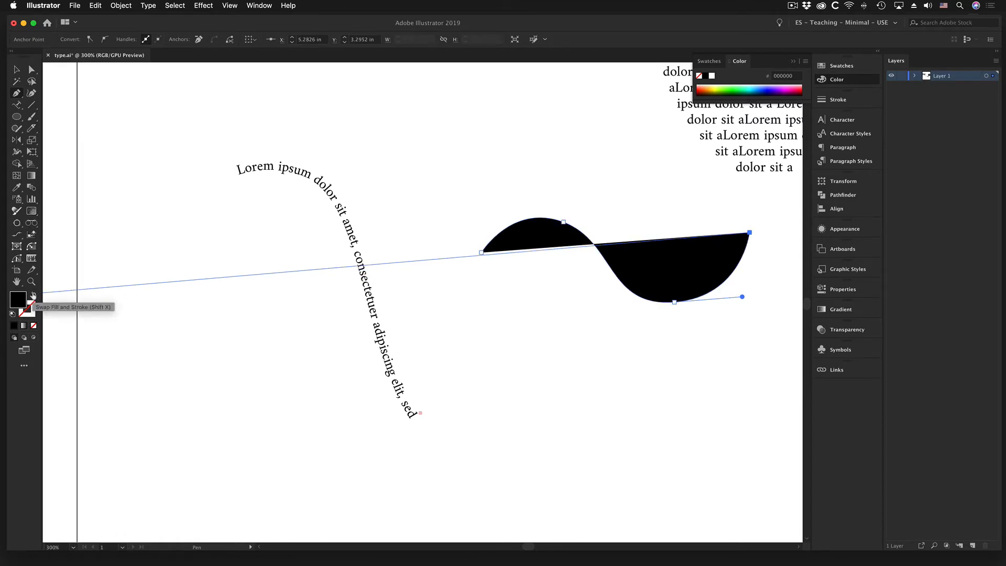
Swap the fill and stroke of the new S-shaped path so it has a black stroke and no fill, and deselect it.
{"action": "key", "text": "shift+x"}
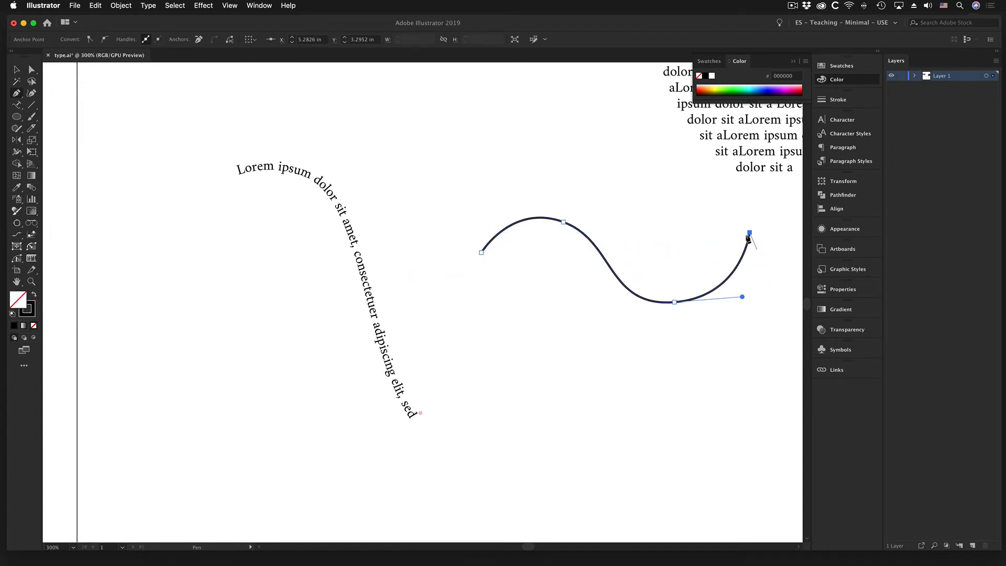
{"action": "left_click_drag", "start_coordinate": [749, 232], "coordinate": [499, 283]}
{"action": "left_click", "coordinate": [662, 254], "text": "super"}
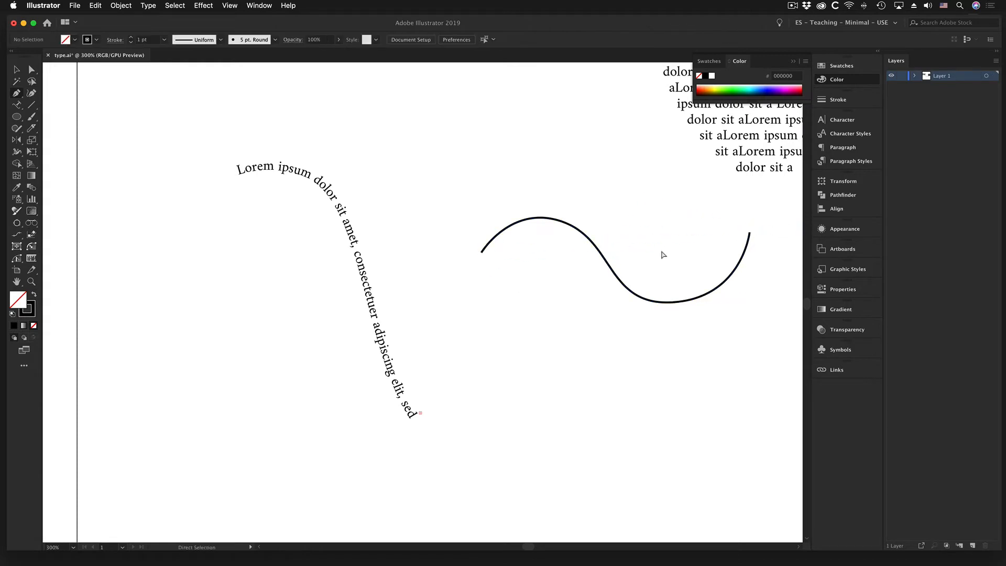
Thread the overflow text from the first curve onto the start of the smaller S-shaped path.
{"action": "left_click", "coordinate": [347, 226], "text": "super"}
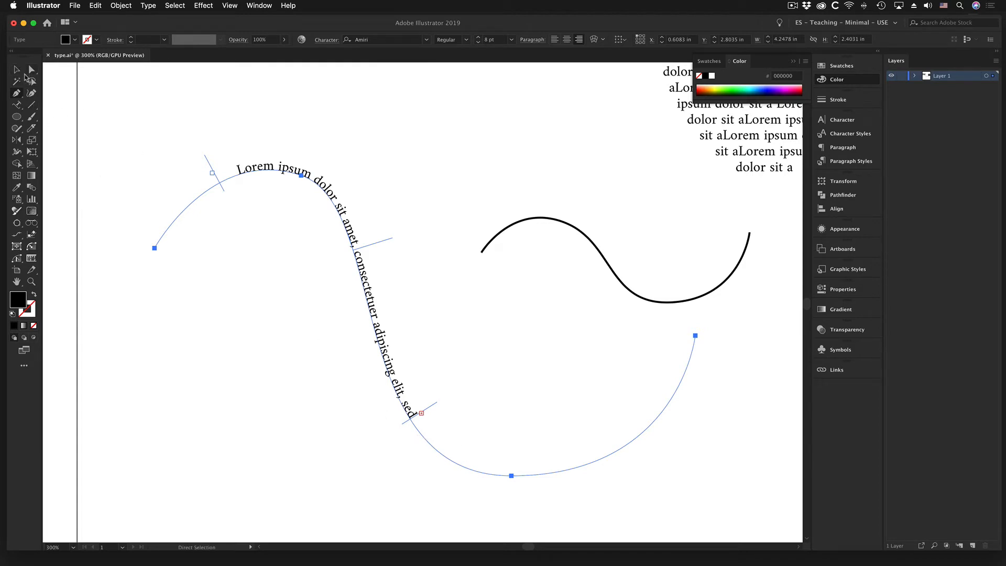
{"action": "left_click", "coordinate": [17, 105]}
{"action": "key", "text": "super"}
{"action": "key", "text": "t"}
{"action": "left_click", "coordinate": [487, 246]}
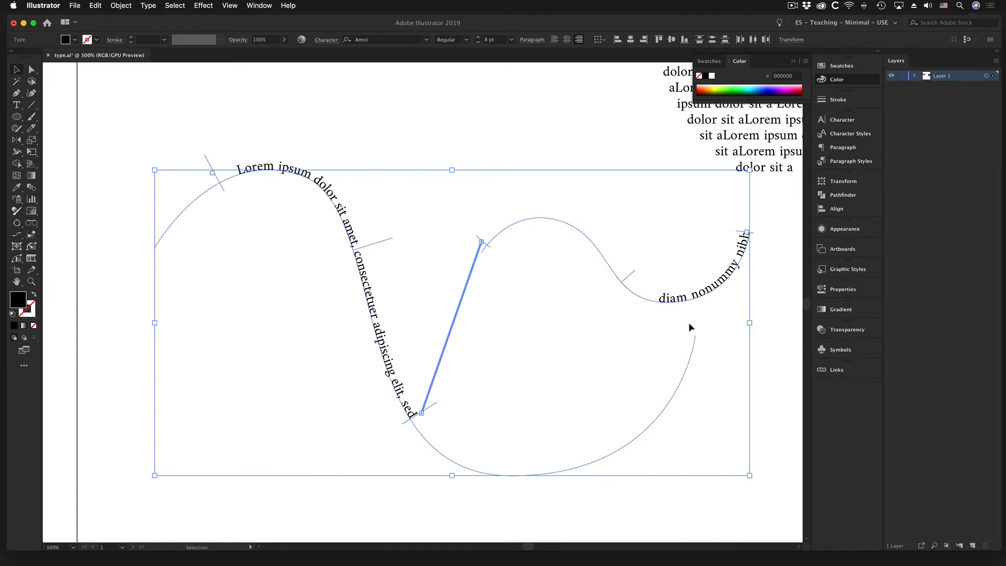
Select the text on the smaller path and compare left, right and centre alignment, finishing with the threaded text left-aligned.
{"action": "key", "text": "a"}
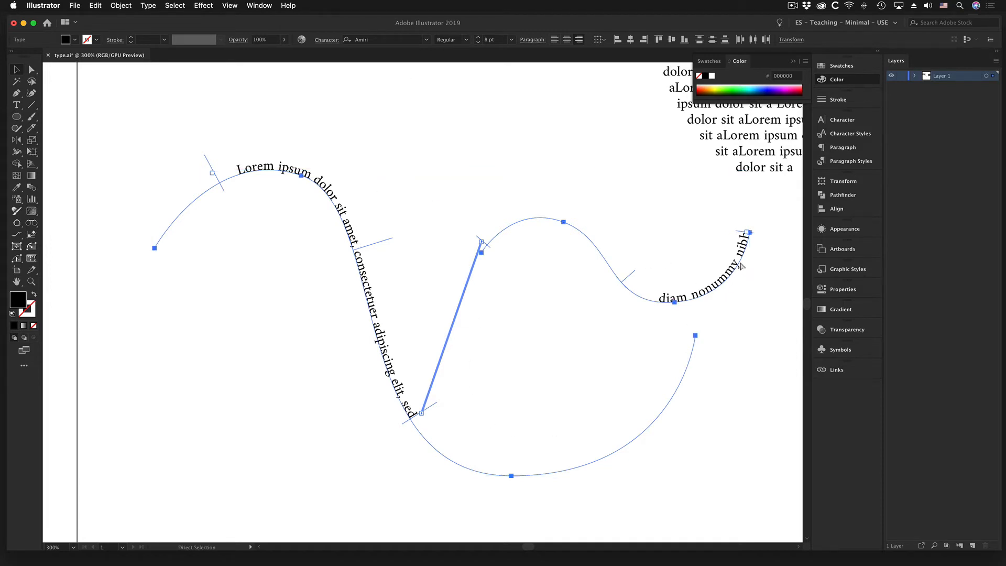
{"action": "key", "text": "v"}
{"action": "key", "text": "a"}
{"action": "key", "text": "v"}
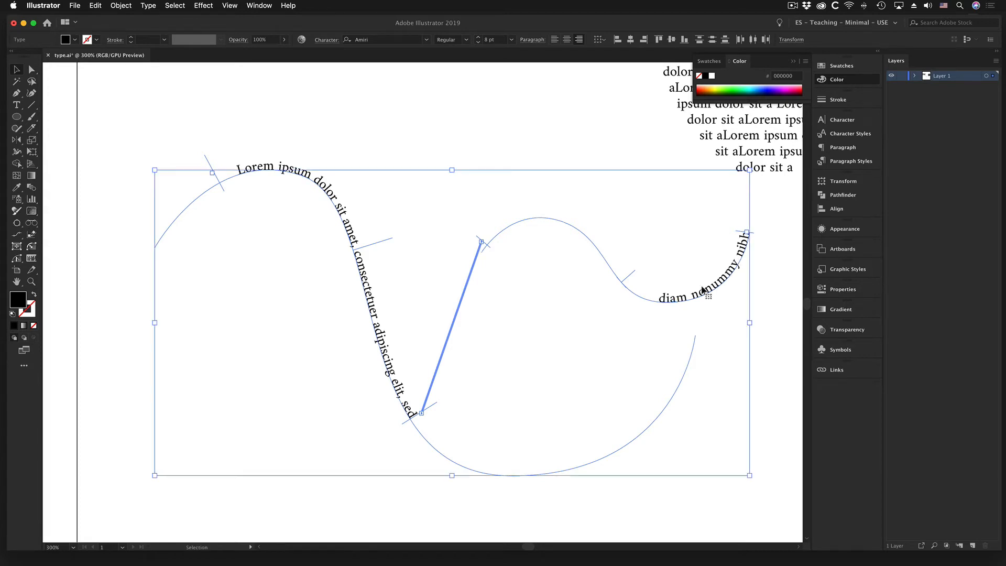
{"action": "key", "text": "t"}
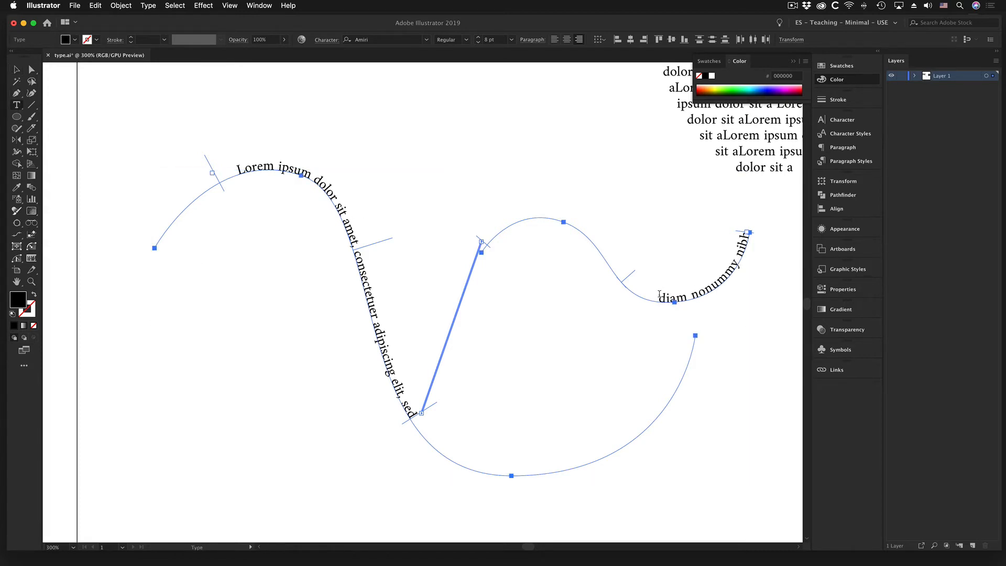
{"action": "triple_click", "coordinate": [683, 292]}
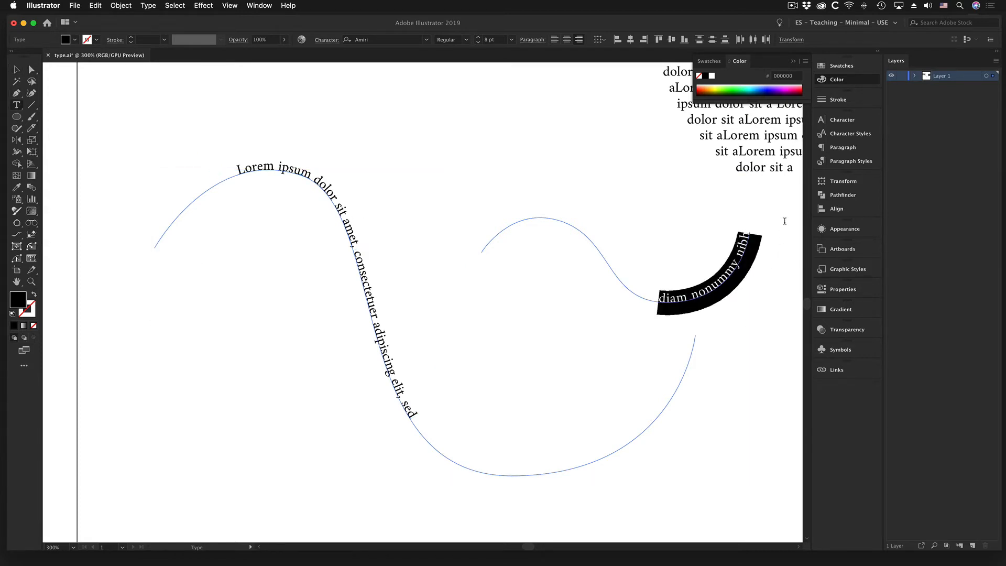
{"action": "left_click", "coordinate": [555, 39]}
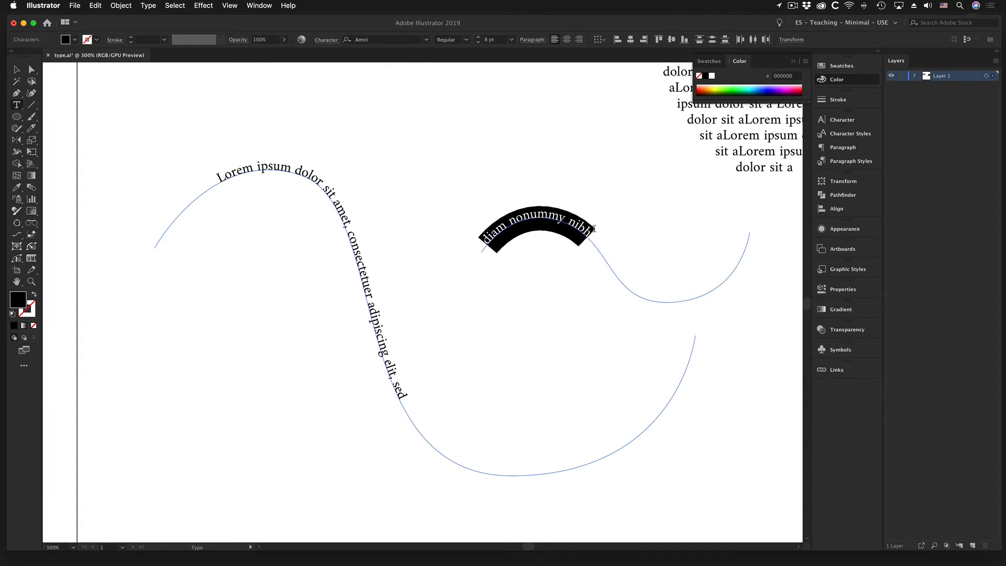
{"action": "left_click", "coordinate": [580, 41]}
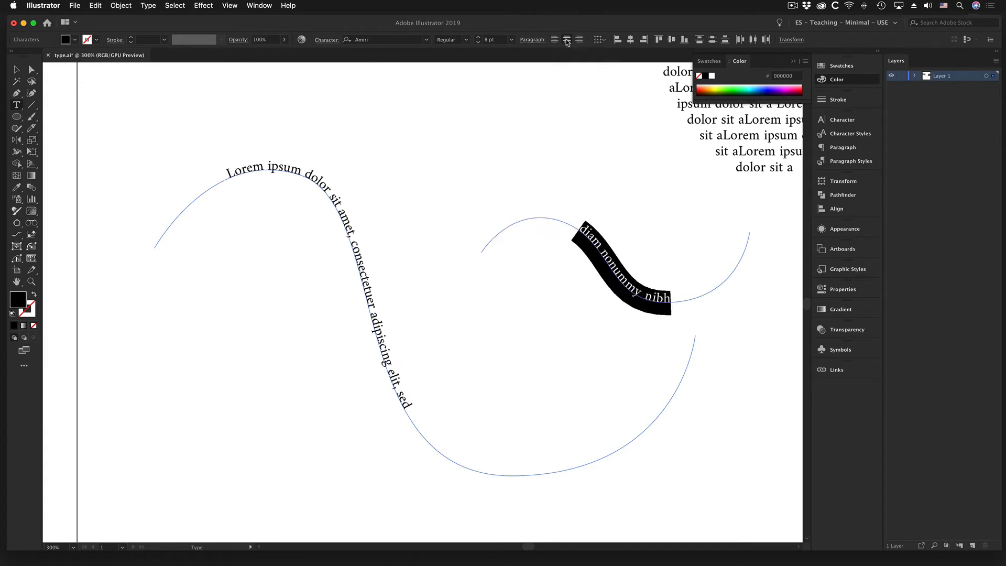
{"action": "left_click", "coordinate": [567, 40]}
{"action": "left_click", "coordinate": [554, 40]}
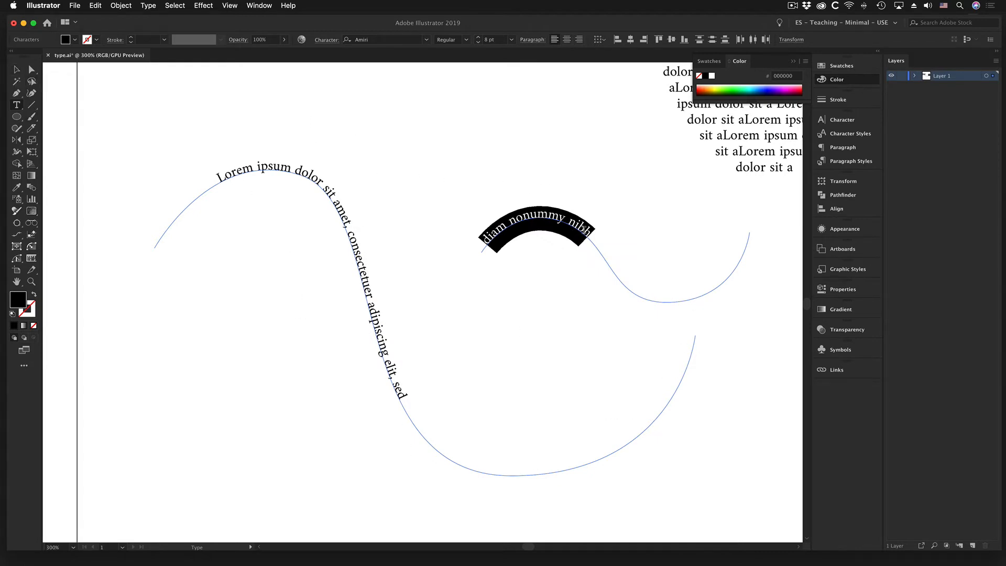
Select the threaded text on both curves and set its font size to 10 pt.
{"action": "left_click_drag", "start_coordinate": [404, 400], "coordinate": [186, 159]}
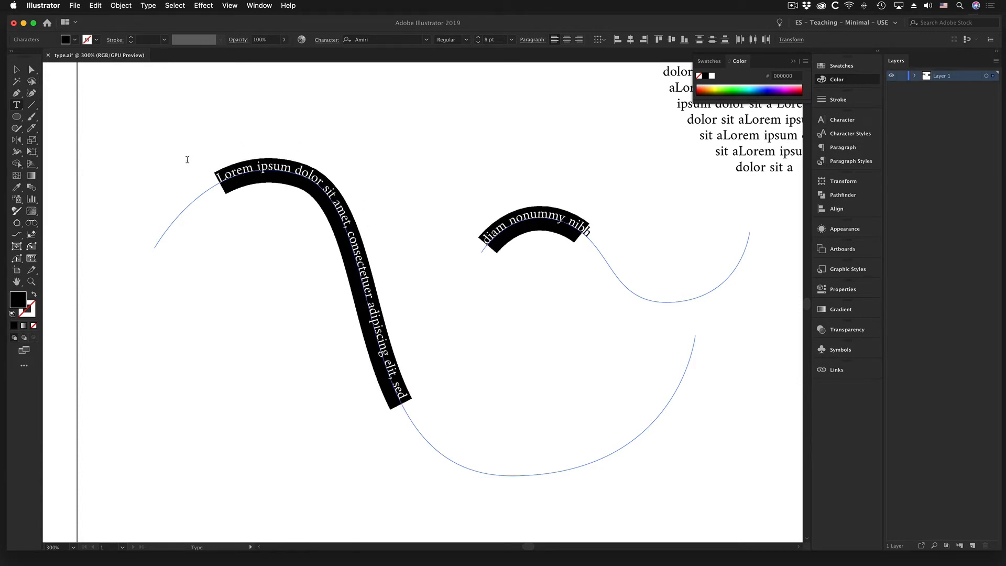
{"action": "left_click", "coordinate": [478, 37]}
{"action": "left_click", "coordinate": [479, 38]}
{"action": "left_click", "coordinate": [479, 37]}
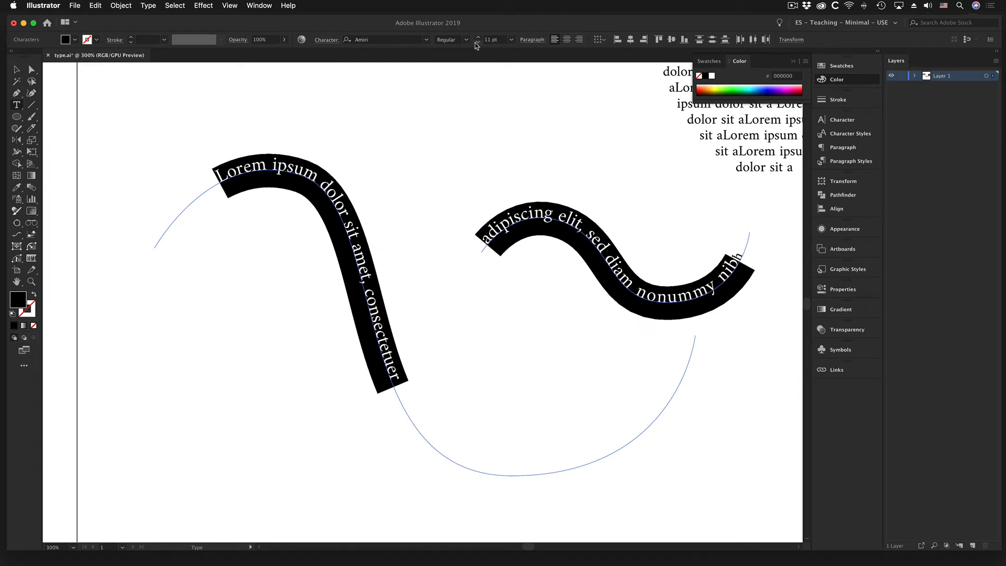
{"action": "left_click", "coordinate": [478, 42]}
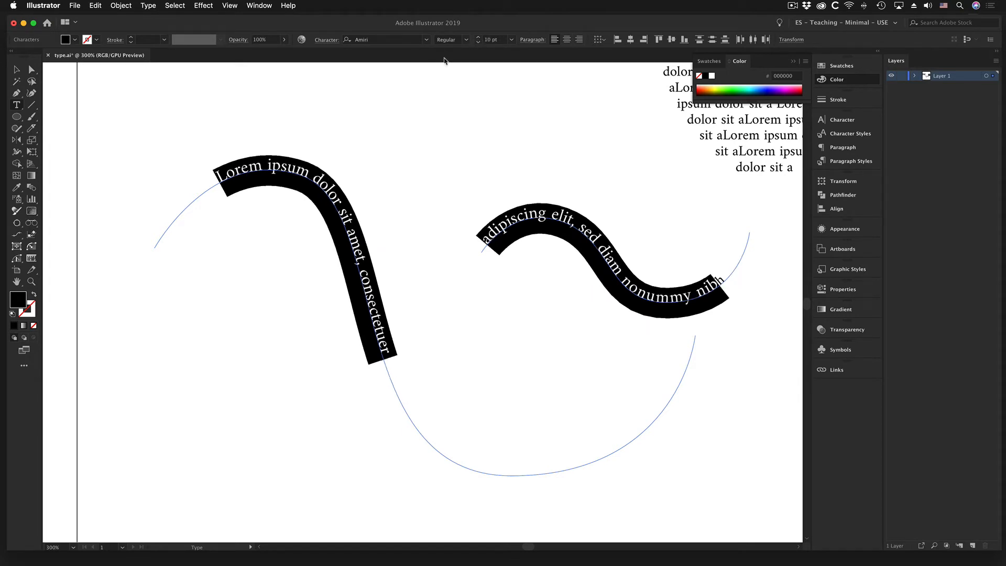
Change the threaded text's font to Roboto Slab Light at 9 pt, and deselect it.
{"action": "left_click", "coordinate": [426, 40]}
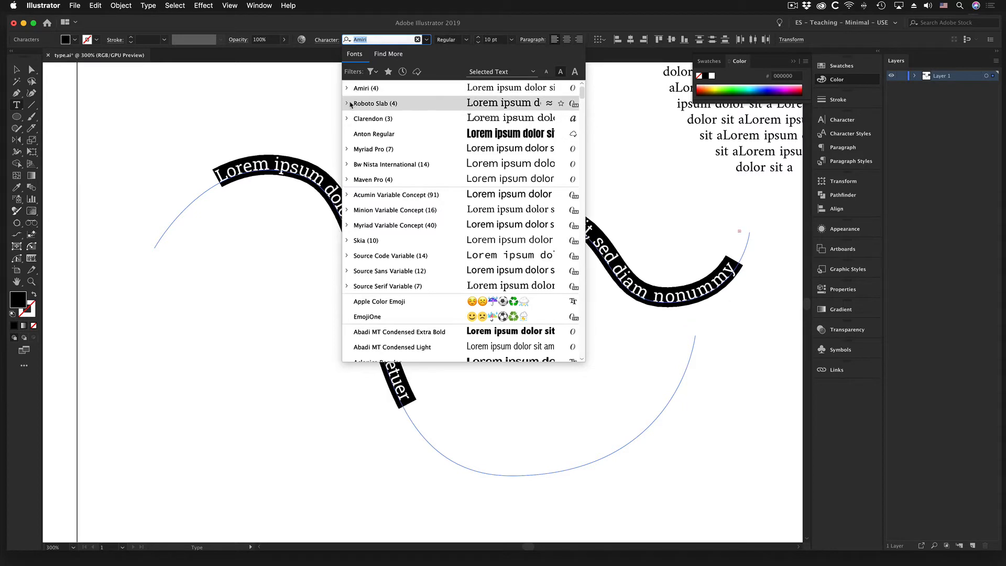
{"action": "left_click", "coordinate": [347, 104]}
{"action": "left_click", "coordinate": [369, 133]}
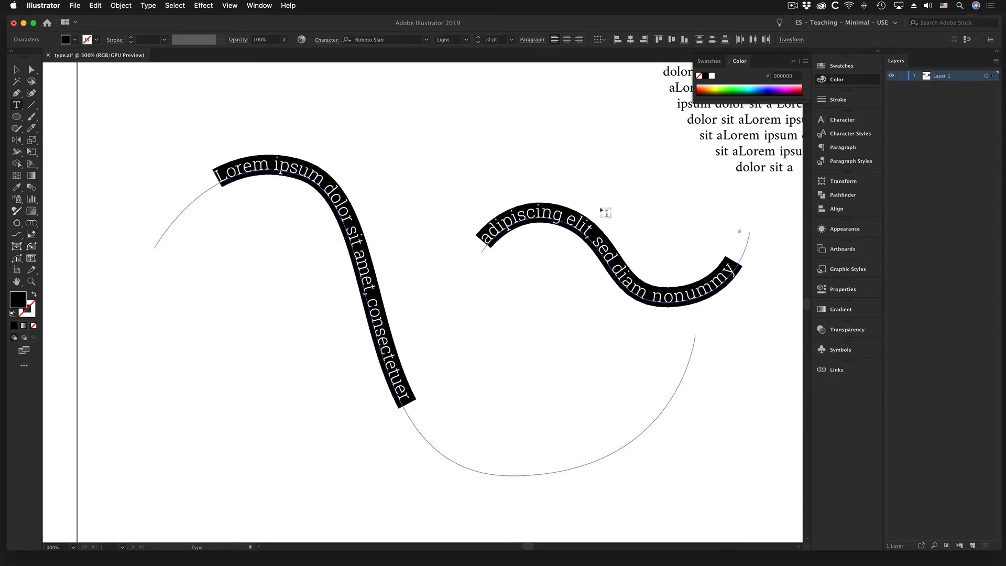
{"action": "left_click", "coordinate": [478, 42]}
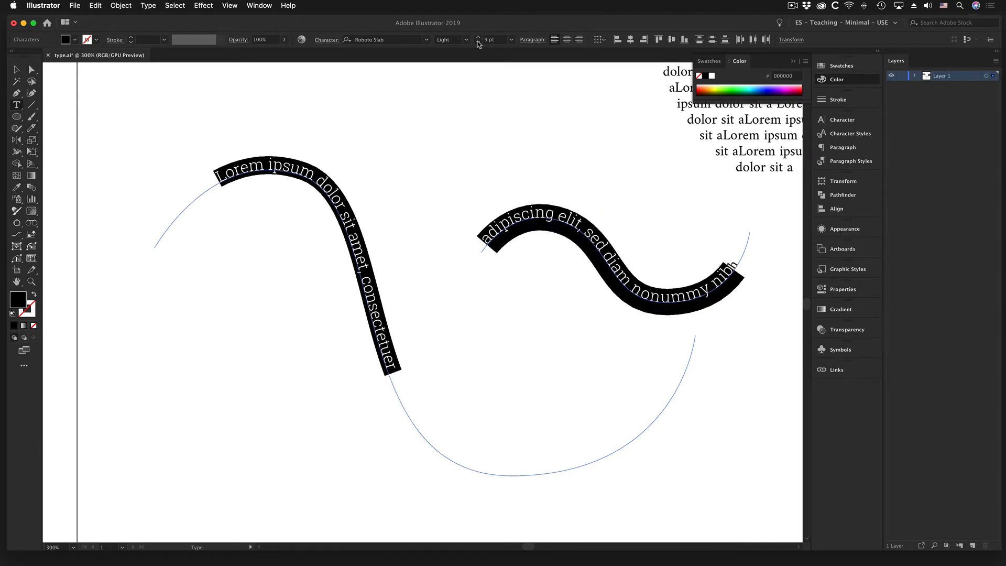
{"action": "left_click", "coordinate": [478, 42]}
{"action": "left_click", "coordinate": [478, 37]}
{"action": "left_click", "coordinate": [17, 69]}
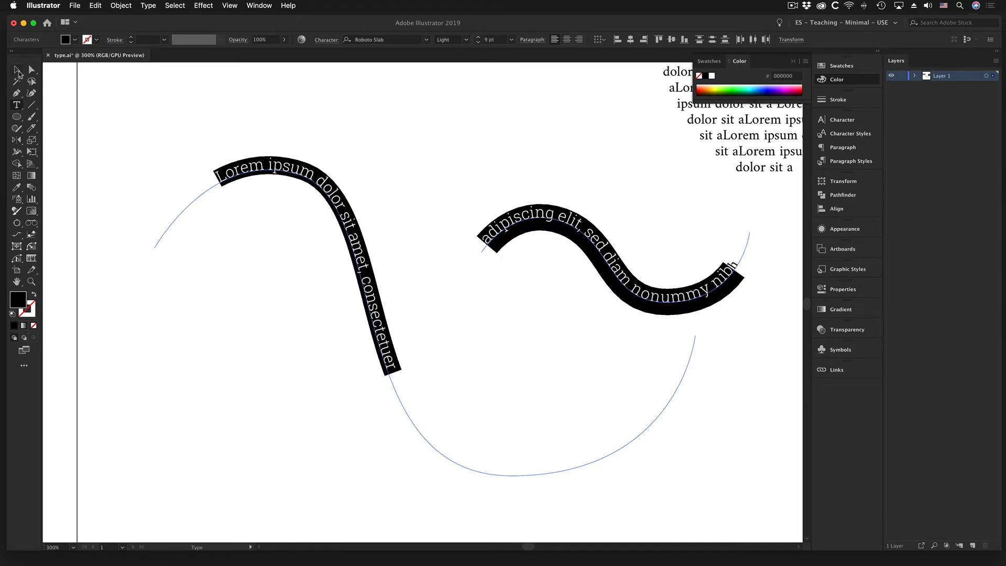
{"action": "left_click", "coordinate": [344, 137]}
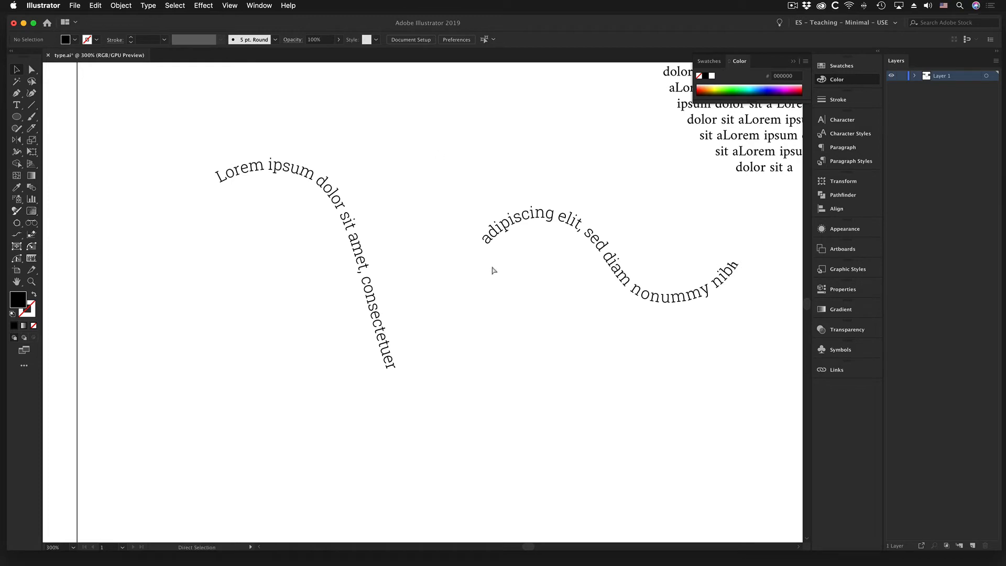
Move the first curved text away from the second so that it straddles the artboard's left edge.
{"action": "left_click", "coordinate": [501, 292], "text": "alt+super"}
{"action": "left_click", "coordinate": [489, 314], "text": "alt+super"}
{"action": "left_click_drag", "start_coordinate": [457, 303], "coordinate": [473, 400]}
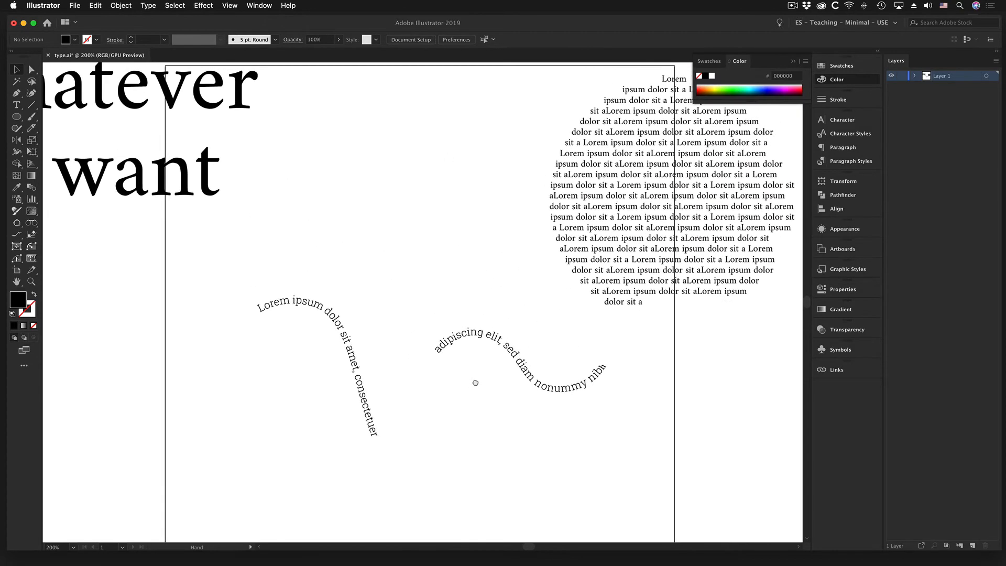
{"action": "left_click_drag", "start_coordinate": [335, 329], "coordinate": [182, 276]}
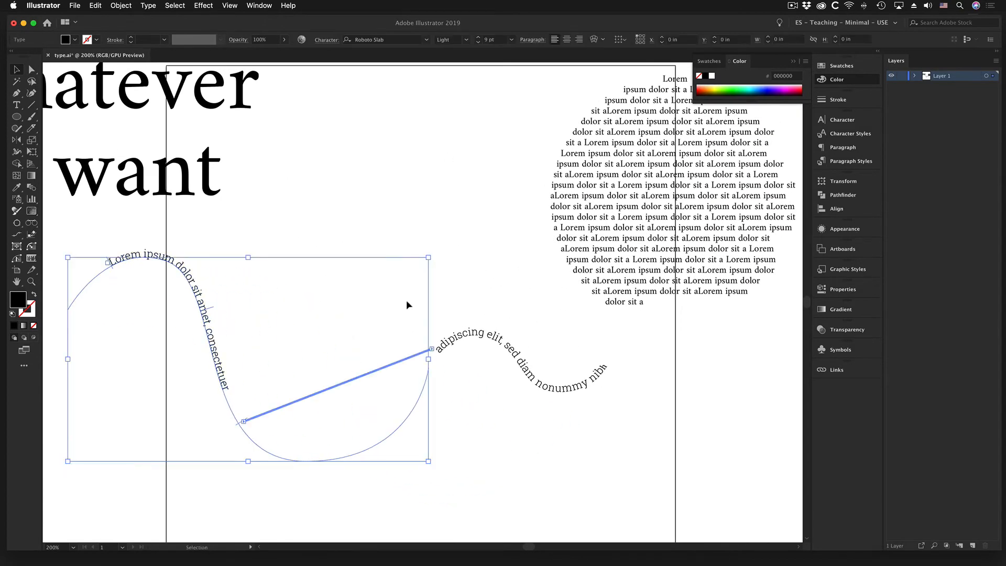
Delete the two threaded path texts and the circular block of area type.
{"action": "left_click", "coordinate": [474, 338]}
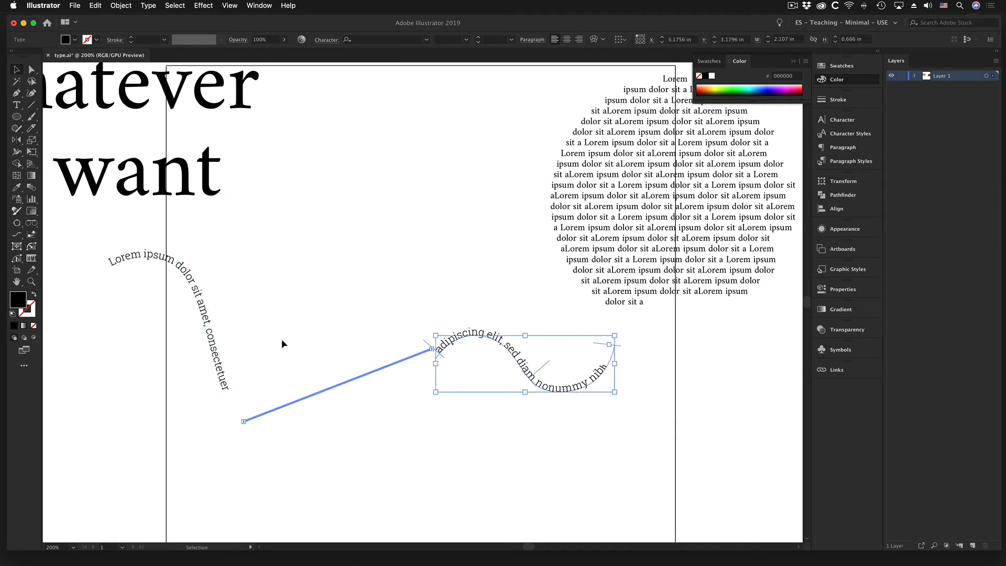
{"action": "key", "text": "Delete"}
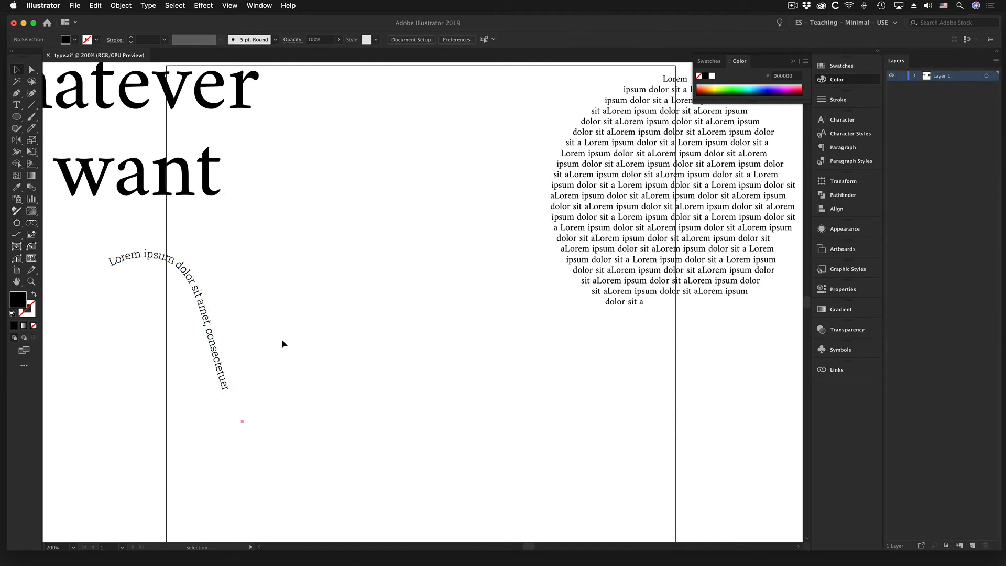
{"action": "left_click", "coordinate": [205, 312]}
{"action": "key", "text": "Delete"}
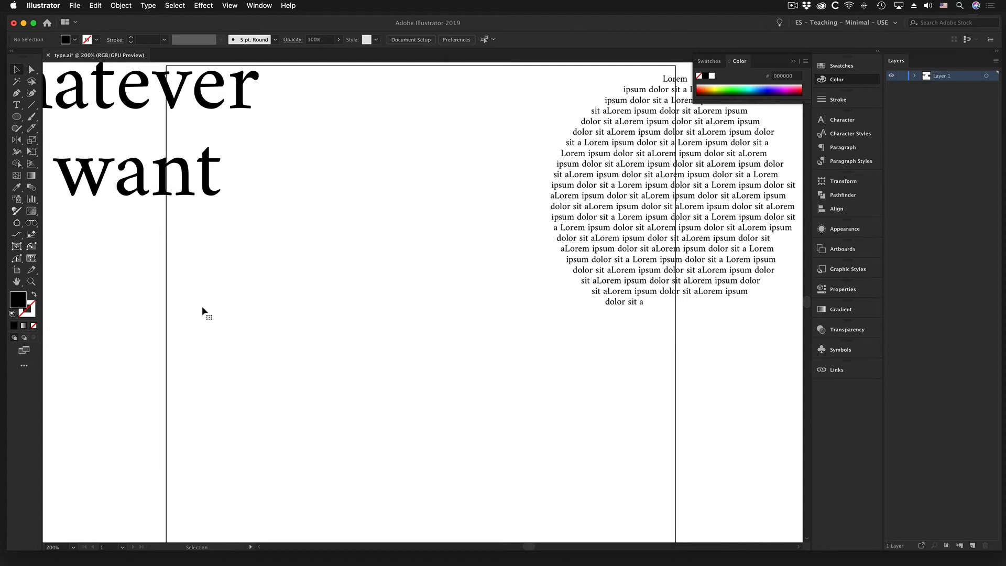
{"action": "left_click", "coordinate": [634, 186]}
{"action": "key", "text": "Delete"}
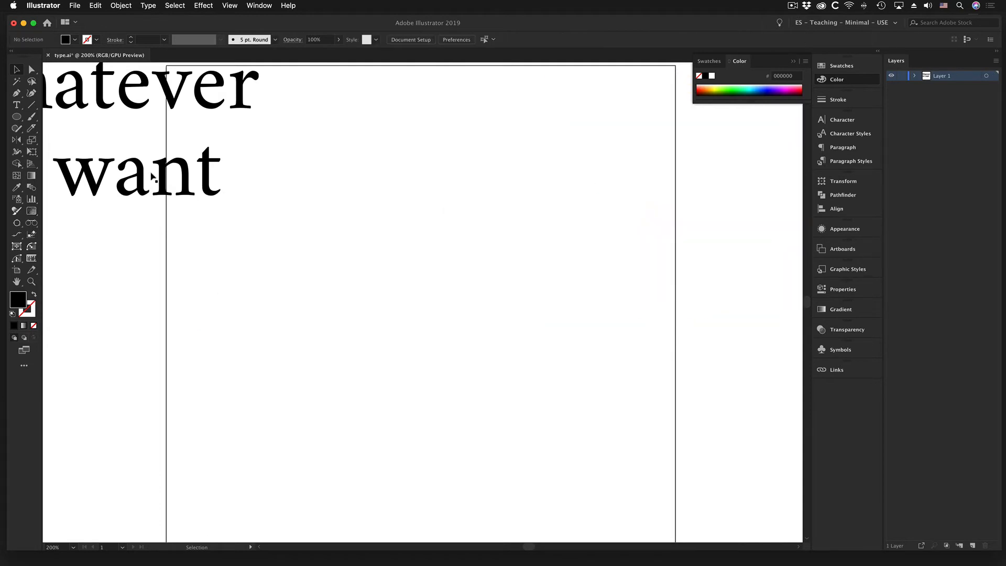
Move the large "whatever want" text left until it clears the artboard, fit the artboard to the window, and deselect the text.
{"action": "left_click", "coordinate": [178, 190]}
{"action": "left_click", "coordinate": [472, 354]}
{"action": "left_click_drag", "start_coordinate": [444, 281], "coordinate": [635, 344]}
{"action": "left_click_drag", "start_coordinate": [338, 271], "coordinate": [228, 238]}
{"action": "left_click_drag", "start_coordinate": [677, 425], "coordinate": [422, 330]}
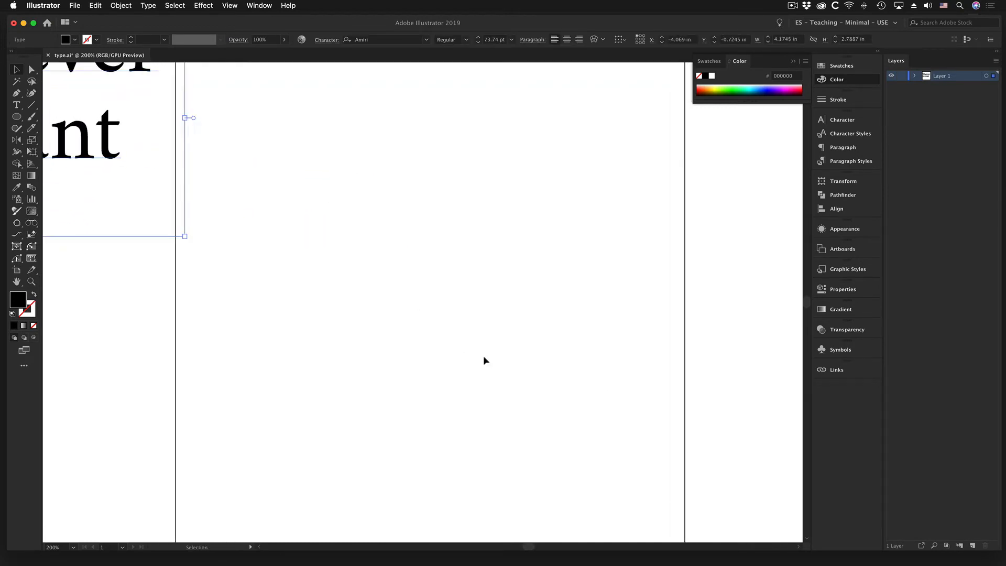
{"action": "key", "text": "a"}
{"action": "key", "text": "super+0"}
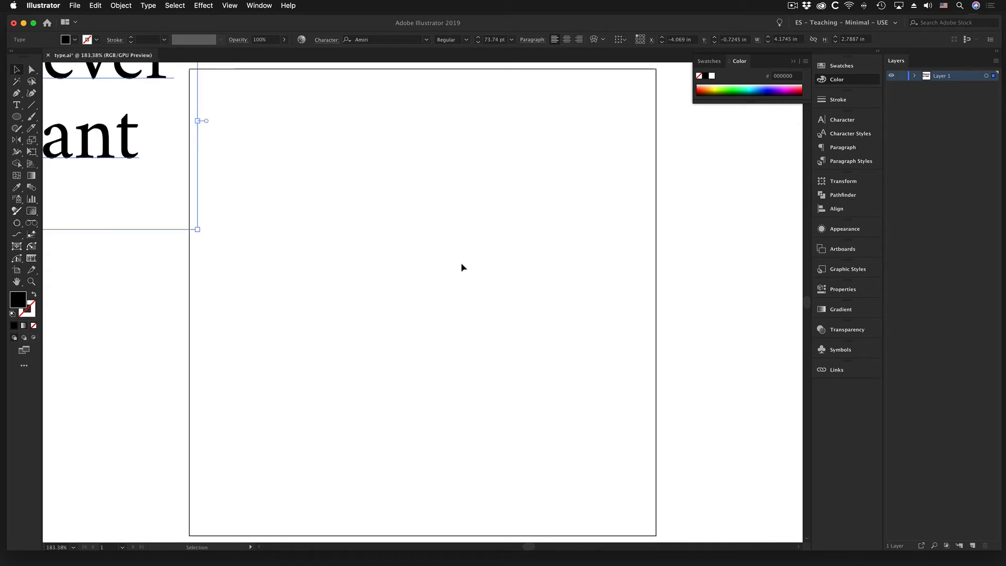
{"action": "left_click", "coordinate": [714, 281]}
{"action": "left_click_drag", "start_coordinate": [104, 131], "coordinate": [84, 132]}
{"action": "left_click", "coordinate": [466, 388]}
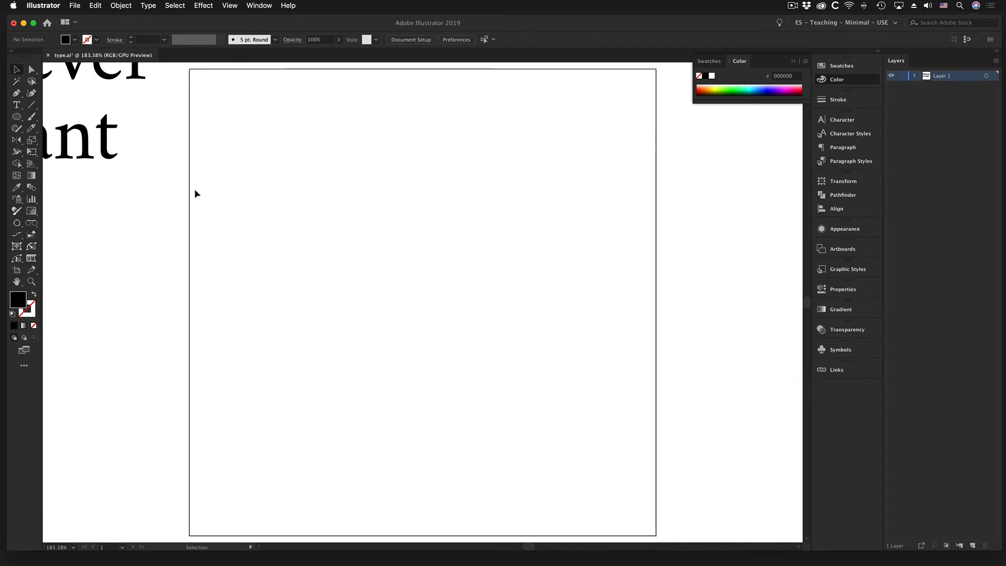
Draw a black circle about 3.2 in across with the Ellipse tool and move it to the upper middle of the artboard.
{"action": "left_click", "coordinate": [18, 118]}
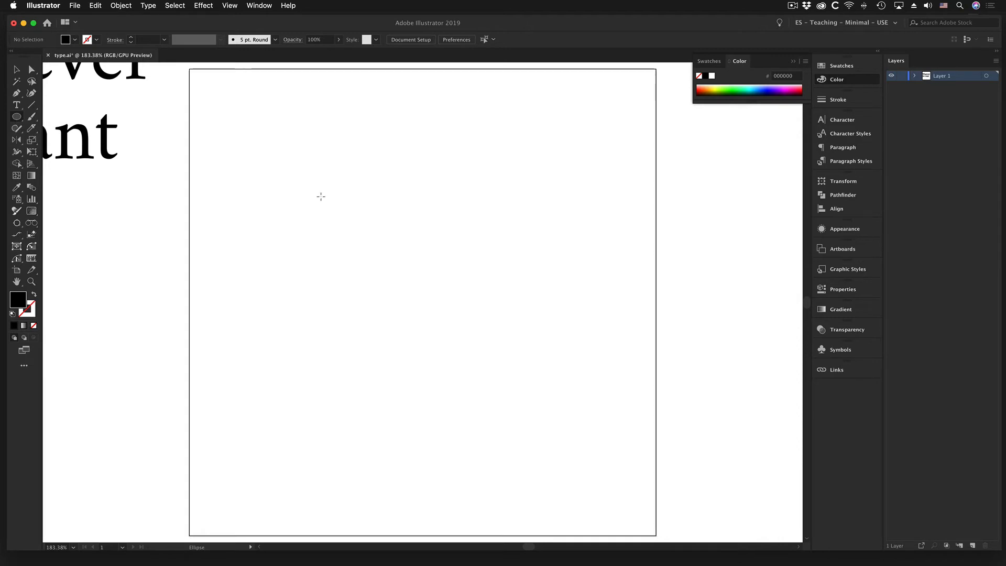
{"action": "left_click_drag", "start_coordinate": [319, 194], "coordinate": [568, 423]}
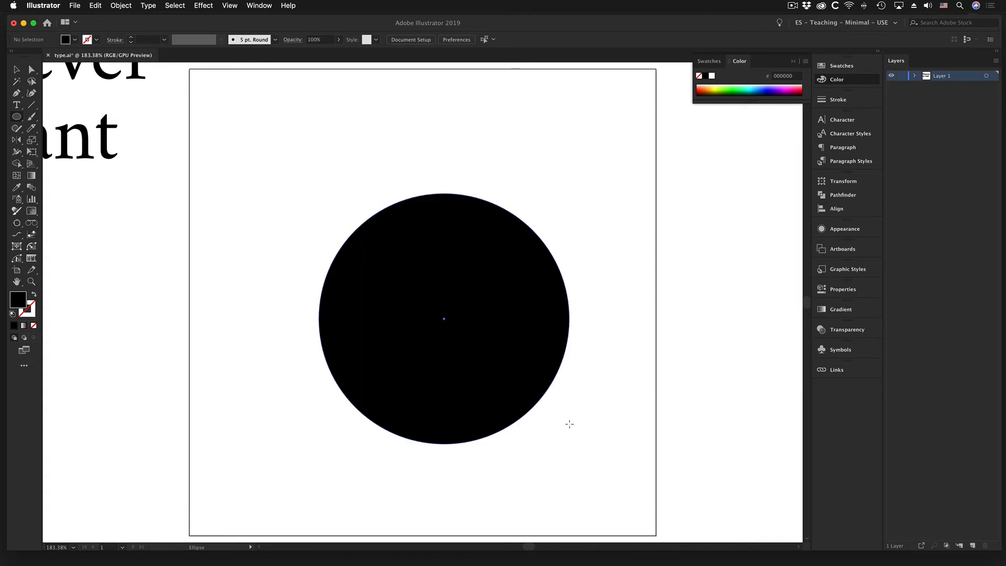
{"action": "key", "text": "v"}
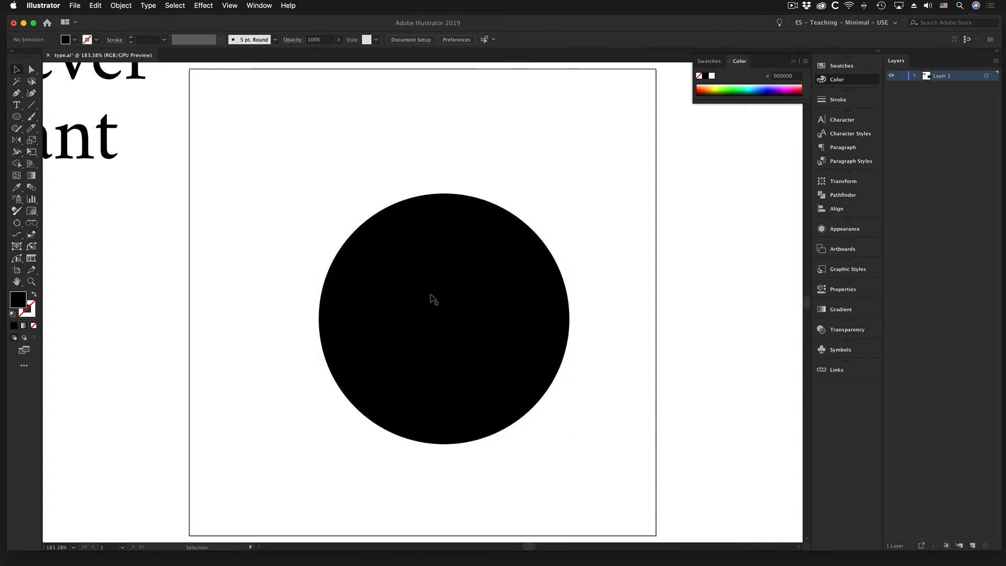
{"action": "left_click_drag", "start_coordinate": [433, 298], "coordinate": [412, 270]}
{"action": "left_click", "coordinate": [330, 127]}
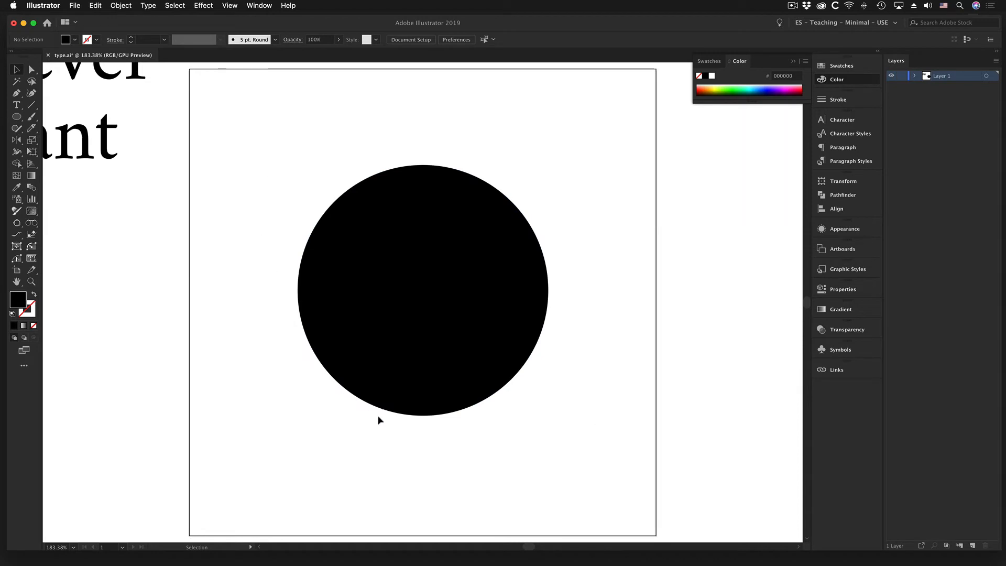
Place type around the circle's outline with the Type on a Path tool, starting at its upper-left edge.
{"action": "left_click", "coordinate": [17, 105]}
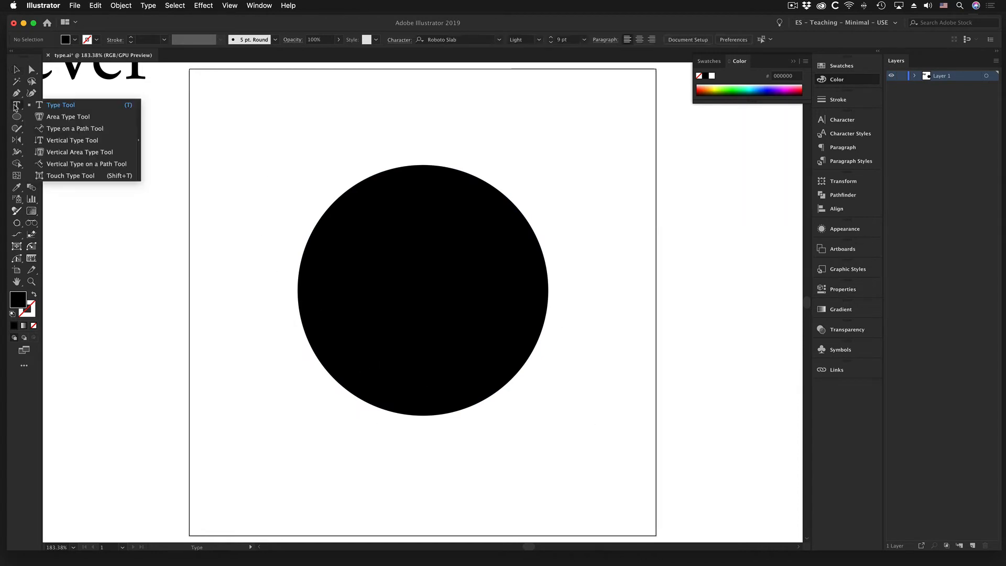
{"action": "left_click", "coordinate": [62, 132]}
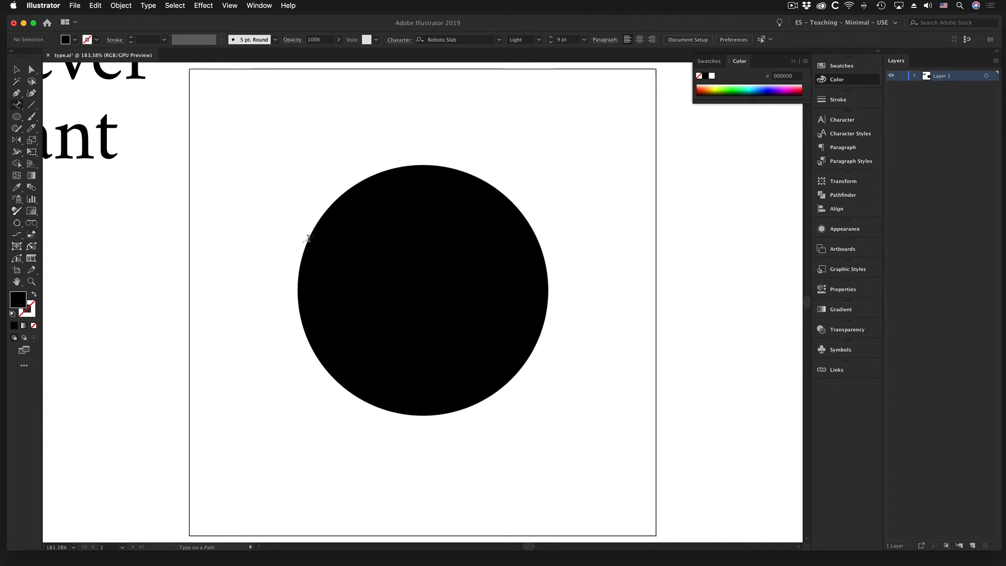
{"action": "left_click", "coordinate": [308, 239]}
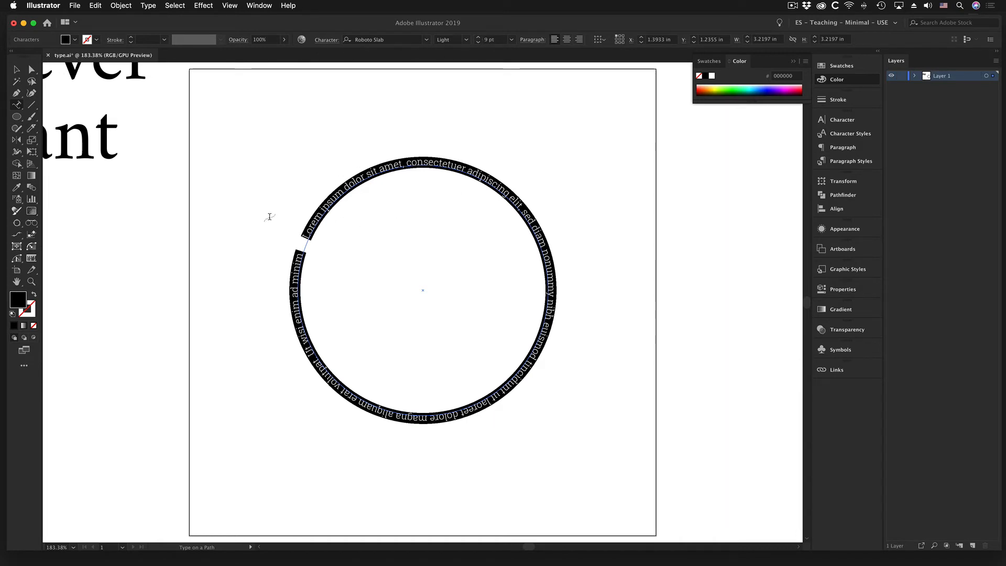
Set the font size of the placeholder text running around the circle to 11 pt.
{"action": "left_click_drag", "start_coordinate": [299, 234], "coordinate": [83, 250]}
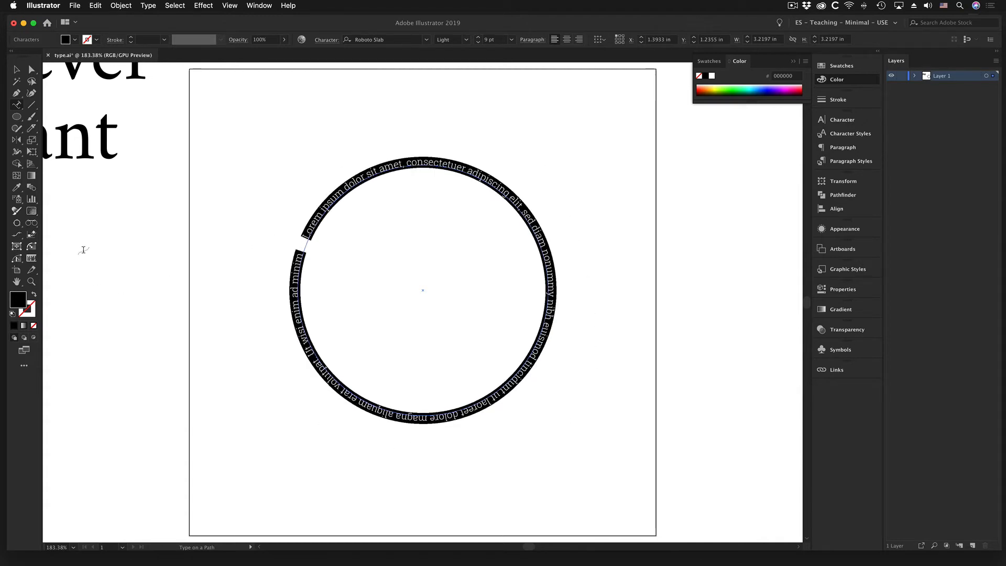
{"action": "left_click", "coordinate": [479, 43]}
{"action": "left_click", "coordinate": [478, 42]}
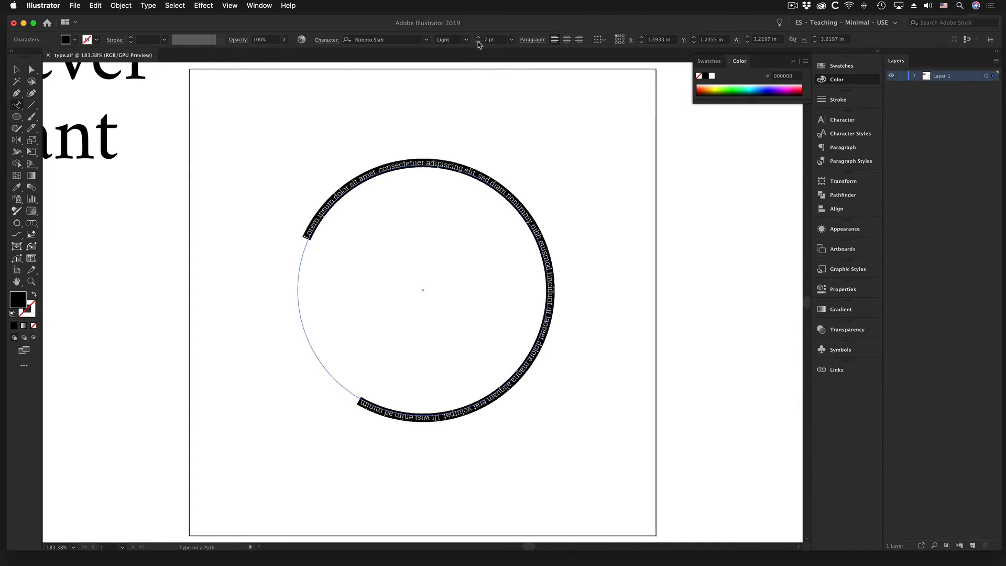
{"action": "left_click", "coordinate": [479, 39]}
{"action": "left_click", "coordinate": [478, 39]}
{"action": "left_click", "coordinate": [479, 39]}
{"action": "left_click", "coordinate": [478, 39]}
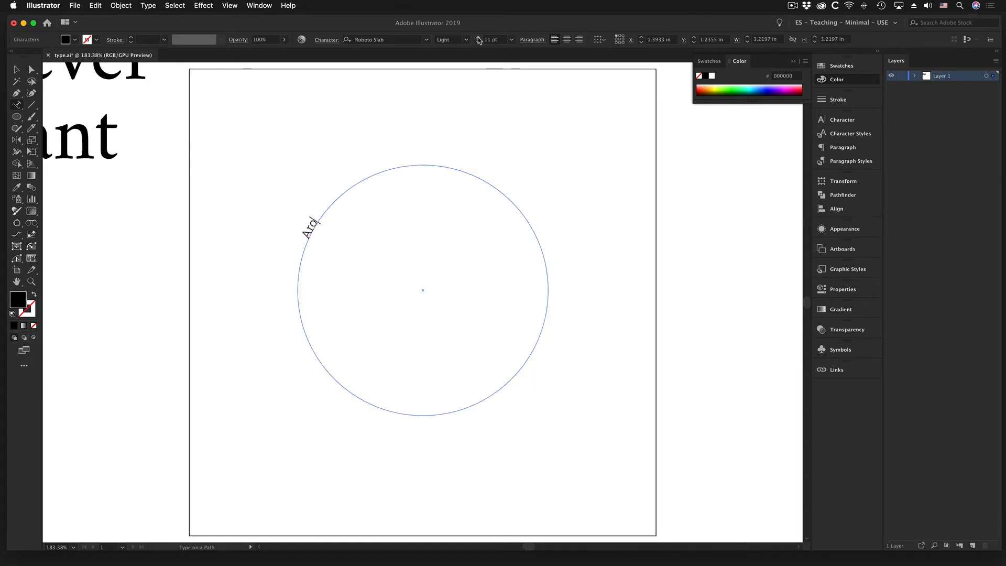
Replace the placeholder text on the circle with "Around the World in 80 days", and change 80 to 30.
{"action": "type", "text": "und the Wor"}
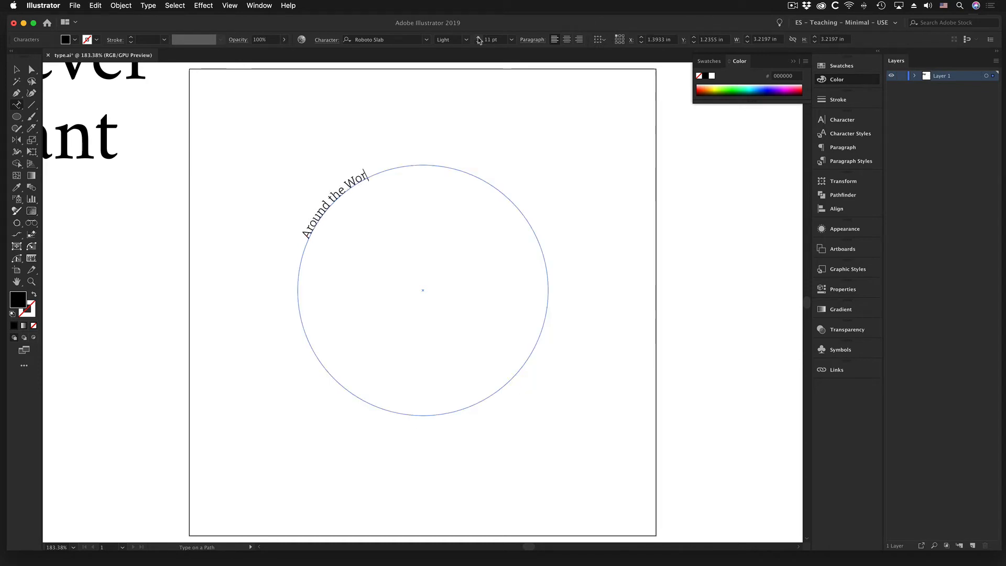
{"action": "type", "text": "ld in 8"}
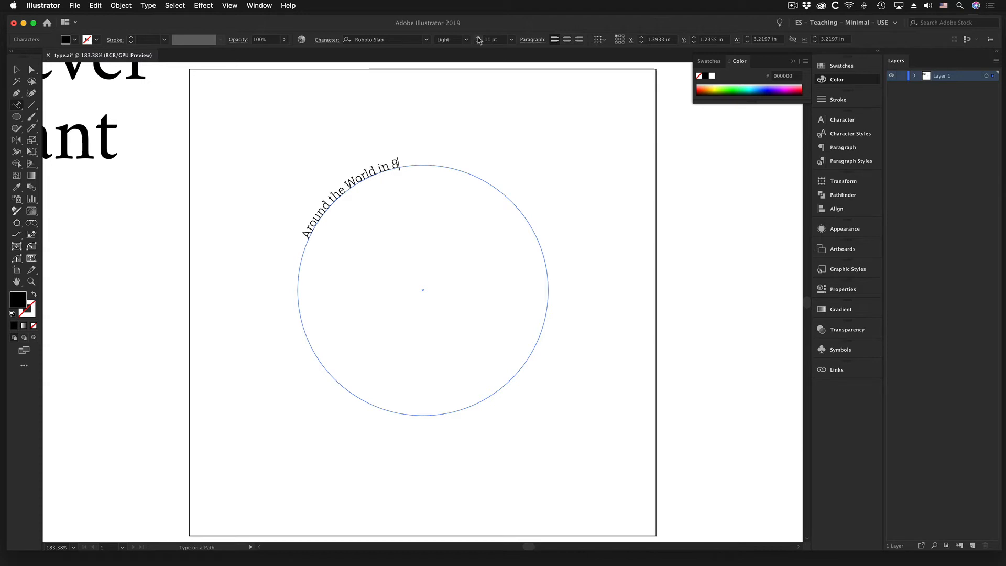
{"action": "type", "text": "0 days"}
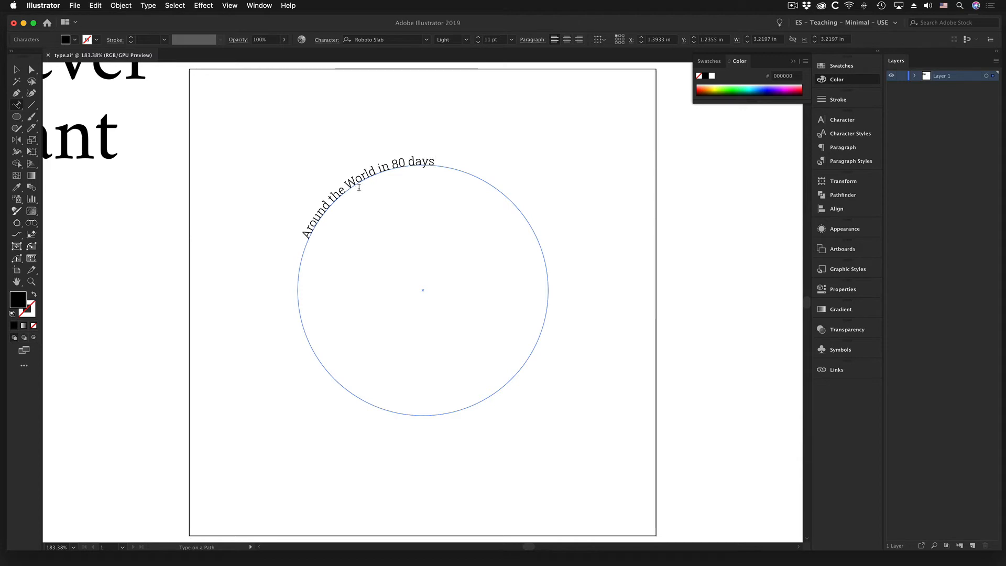
{"action": "left_click_drag", "start_coordinate": [399, 161], "coordinate": [394, 163]}
{"action": "type", "text": "30"}
Enlarge the whole "Around the World in 30 days" text on the circle to 20 pt.
{"action": "left_click_drag", "start_coordinate": [434, 160], "coordinate": [296, 231]}
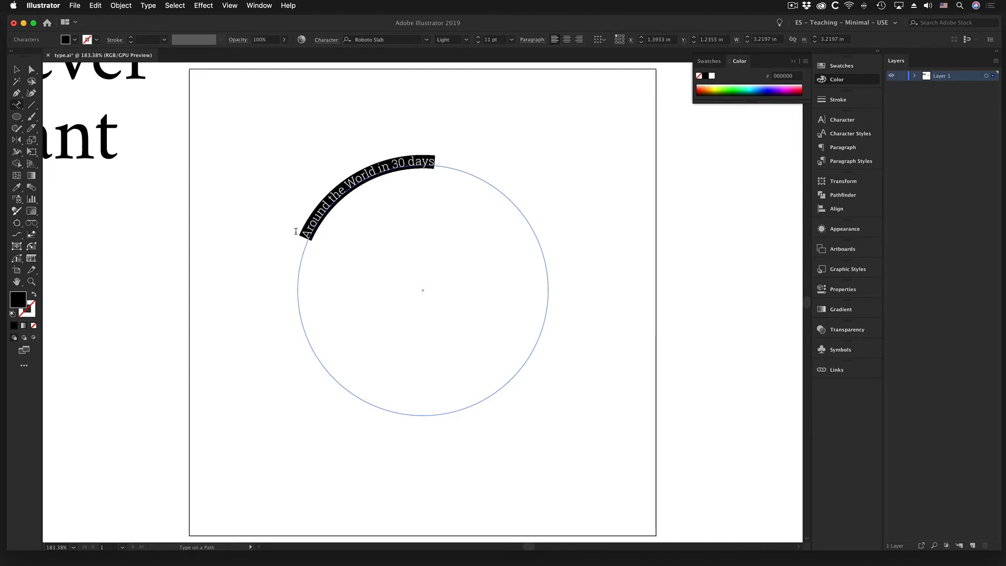
{"action": "left_click", "coordinate": [478, 38]}
{"action": "left_click", "coordinate": [477, 38]}
{"action": "left_click", "coordinate": [477, 38]}
{"action": "left_click", "coordinate": [478, 38]}
{"action": "left_click", "coordinate": [478, 38]}
{"action": "left_click", "coordinate": [478, 38]}
{"action": "left_click", "coordinate": [477, 38]}
{"action": "left_click", "coordinate": [478, 38]}
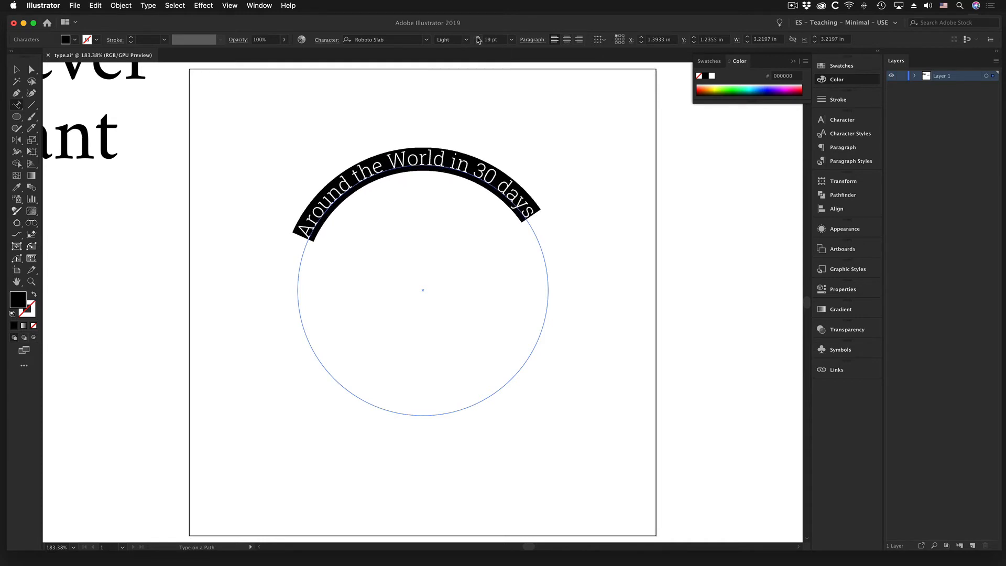
{"action": "left_click", "coordinate": [478, 37]}
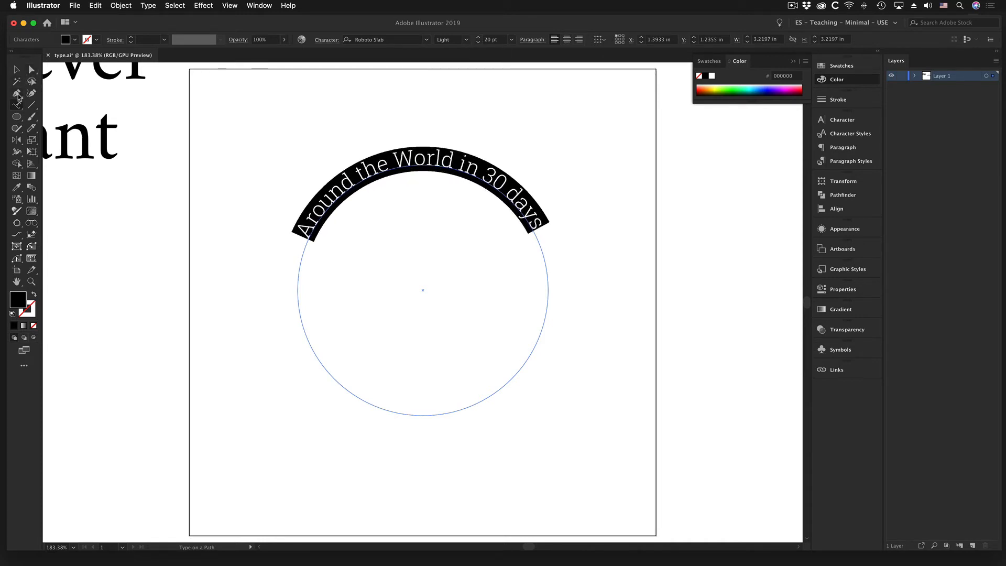
Center-align the circle's text and move its center bracket to the top of the circle with the Direct Selection tool.
{"action": "left_click", "coordinate": [32, 70]}
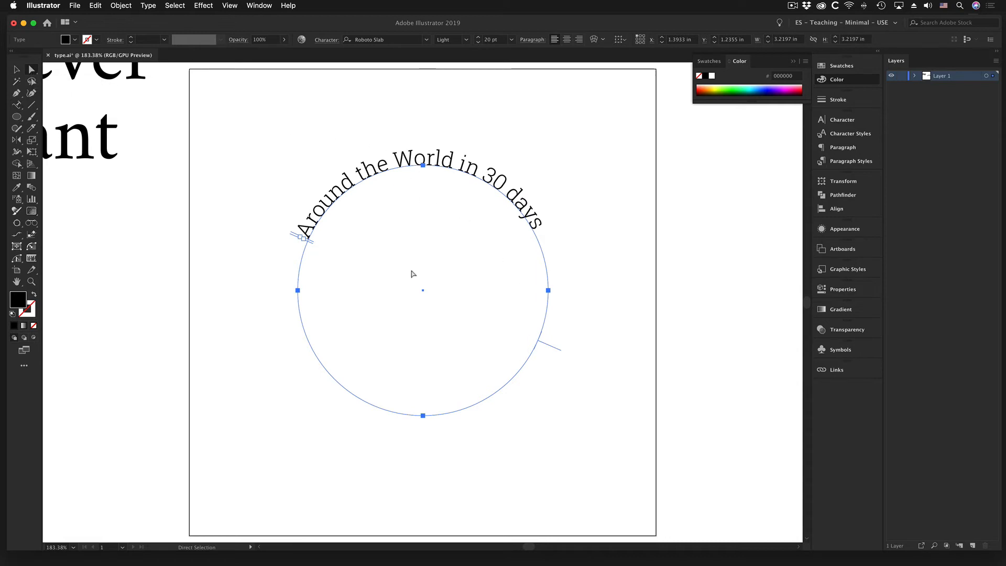
{"action": "left_click", "coordinate": [567, 40]}
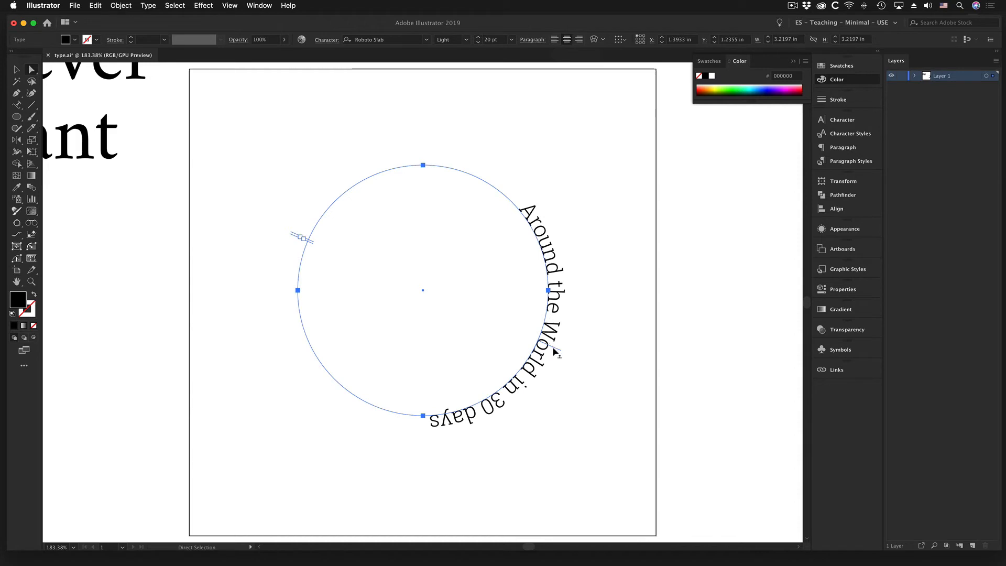
{"action": "left_click_drag", "start_coordinate": [554, 350], "coordinate": [423, 139]}
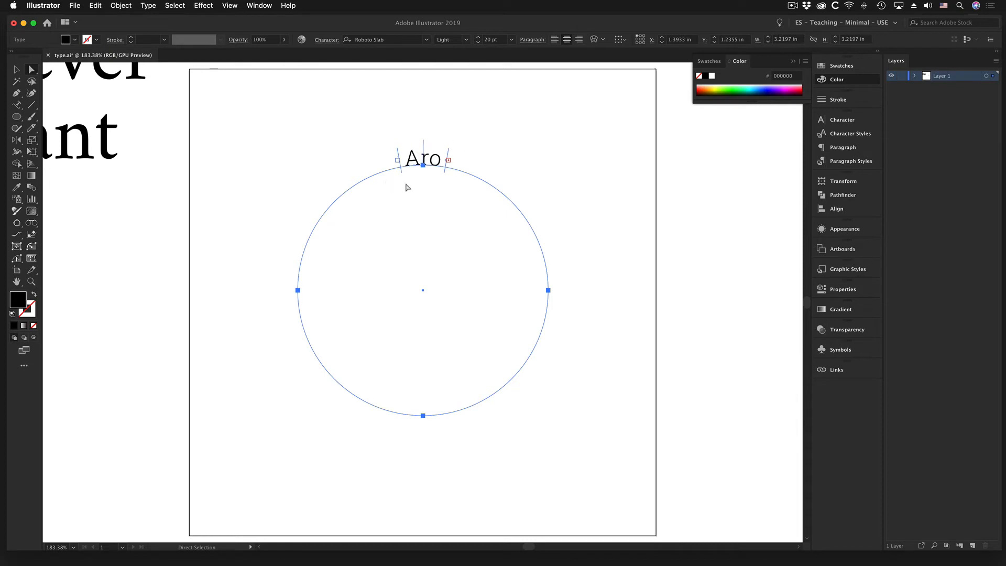
Spread the text's start and end brackets to the circle's left and right anchor points, and deselect the text.
{"action": "left_click_drag", "start_coordinate": [398, 158], "coordinate": [288, 285]}
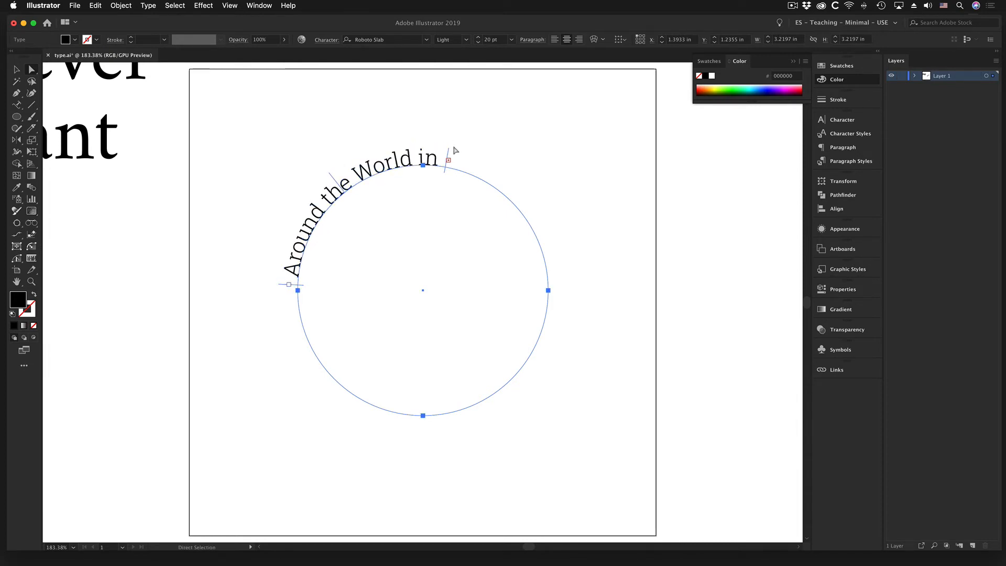
{"action": "left_click_drag", "start_coordinate": [449, 150], "coordinate": [576, 293]}
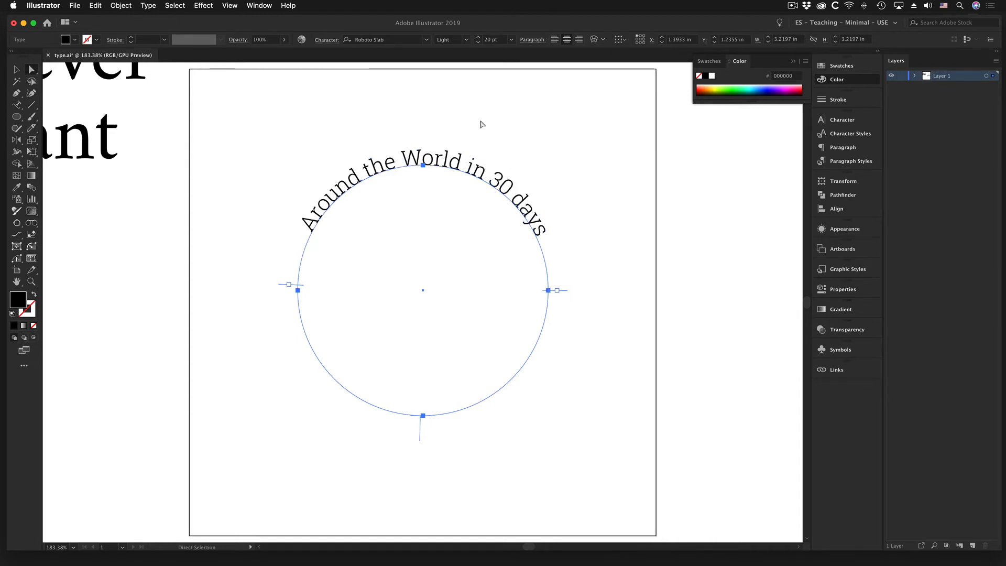
{"action": "left_click_drag", "start_coordinate": [281, 287], "coordinate": [279, 287]}
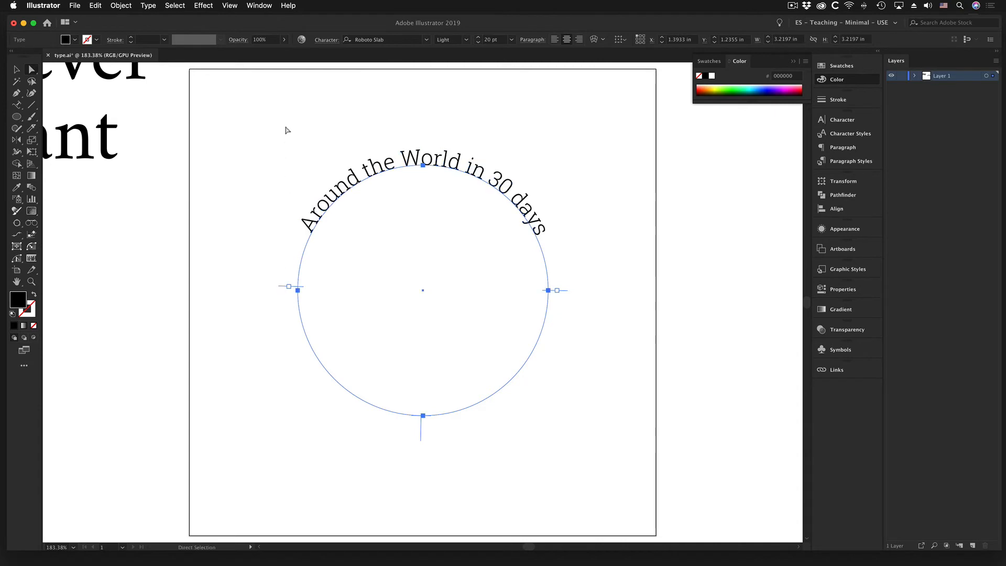
{"action": "left_click", "coordinate": [17, 69]}
{"action": "left_click", "coordinate": [274, 149]}
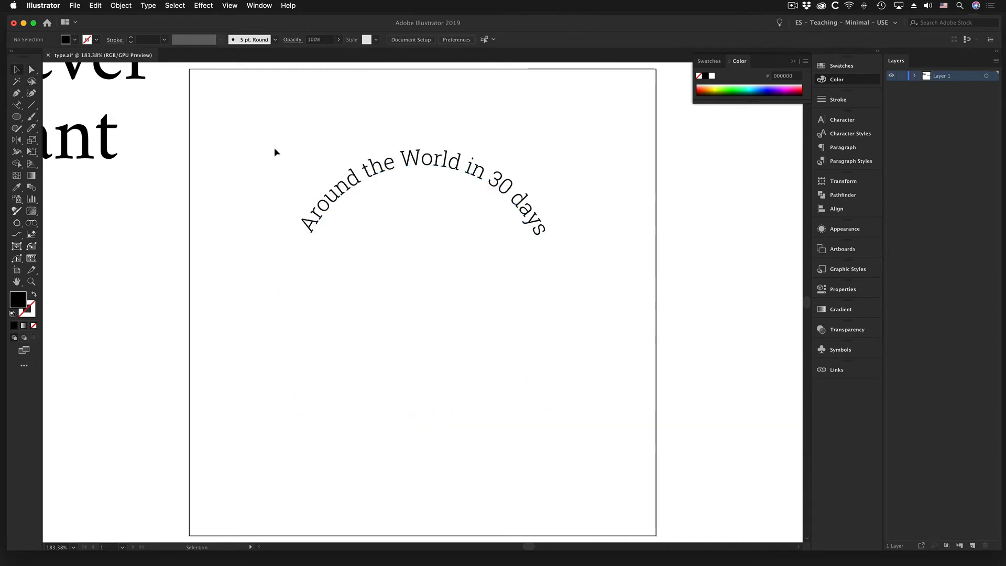
Open the Type on a Path Options for the circle's text and turn on Preview.
{"action": "left_click", "coordinate": [387, 166]}
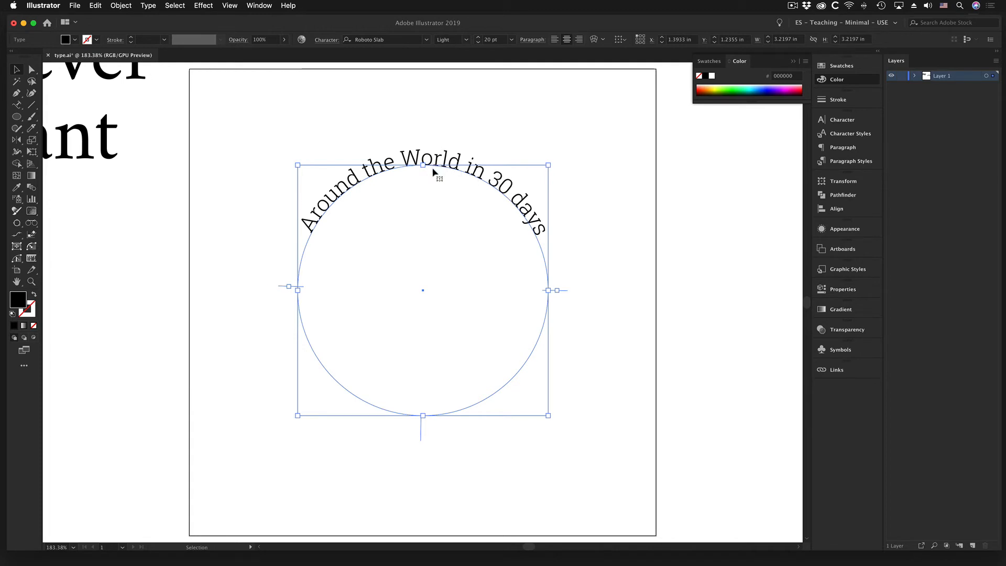
{"action": "left_click", "coordinate": [148, 6]}
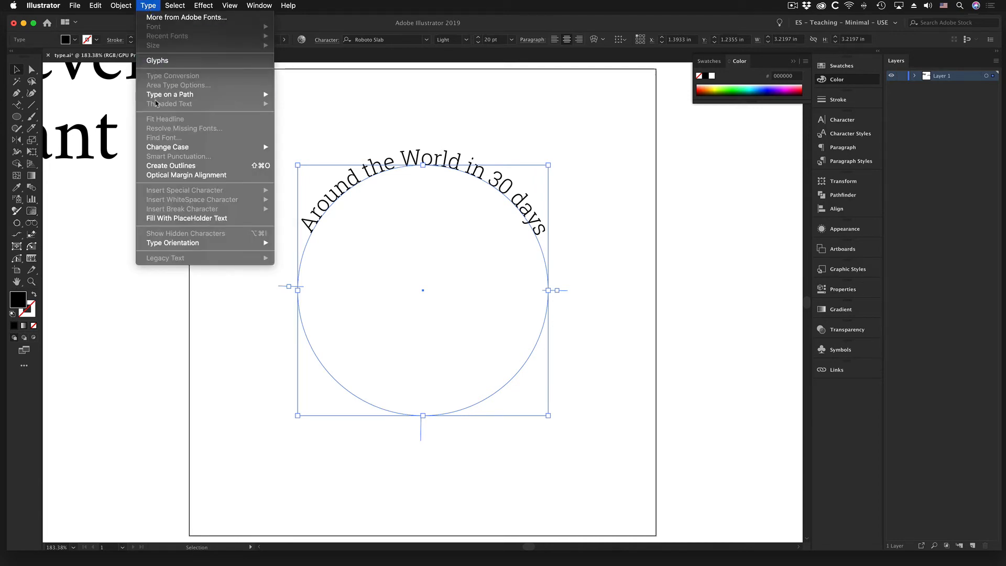
{"action": "mouse_move", "coordinate": [160, 97]}
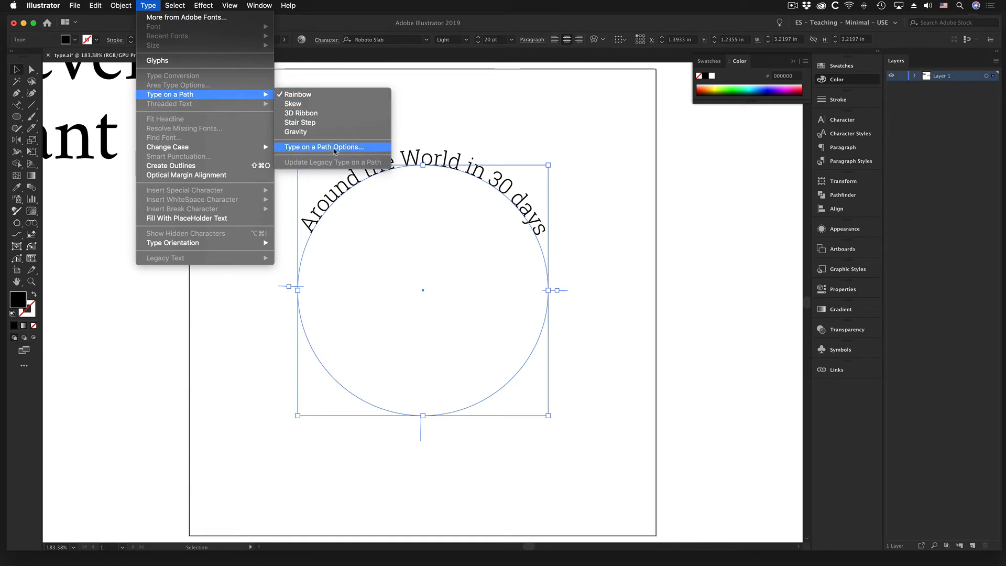
{"action": "left_click", "coordinate": [335, 149]}
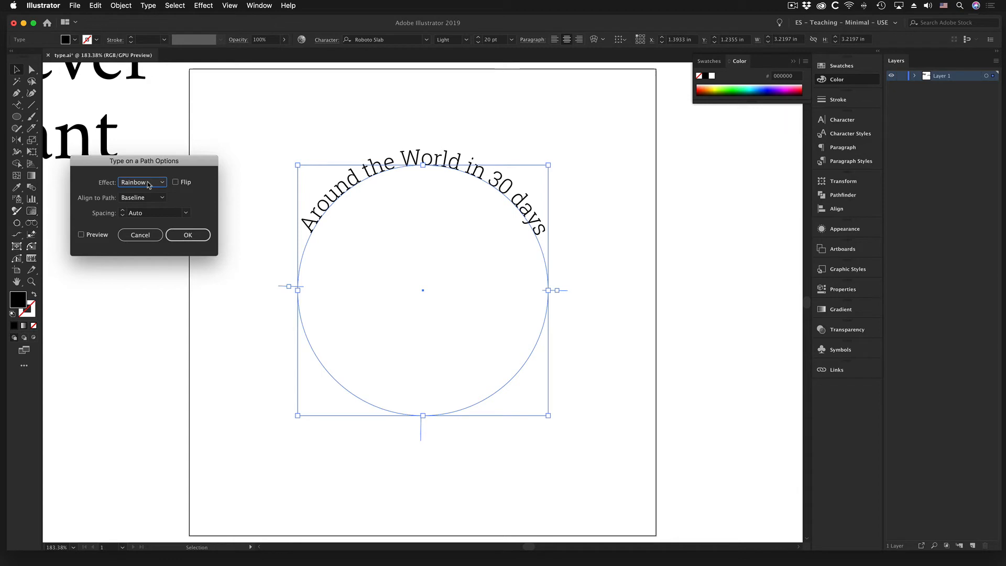
{"action": "left_click", "coordinate": [81, 235]}
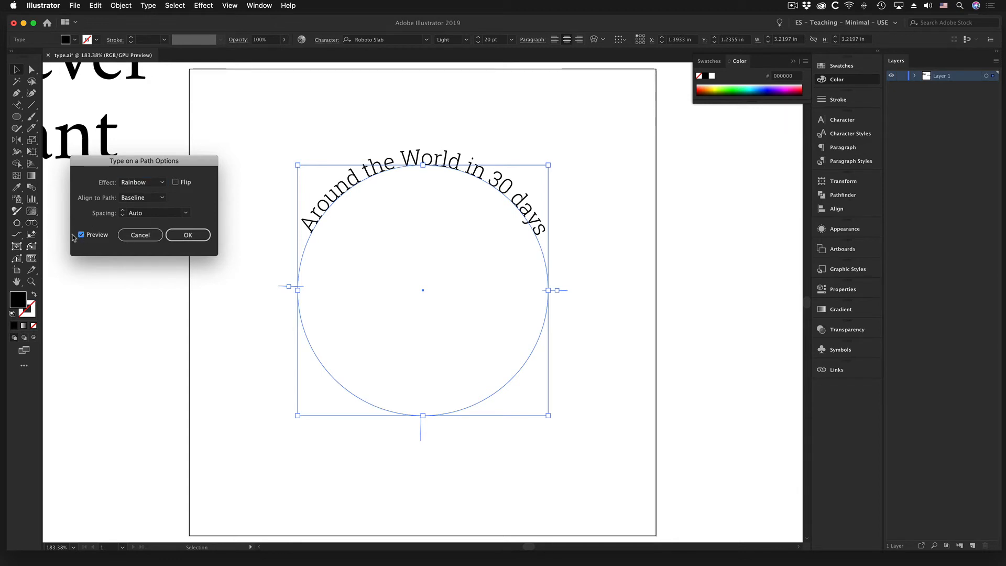
Try the Skew, 3D Ribbon, Stair Step and Gravity effects on the path type, comparing Stair Step and Gravity once more.
{"action": "left_click", "coordinate": [137, 184]}
{"action": "left_click", "coordinate": [134, 197]}
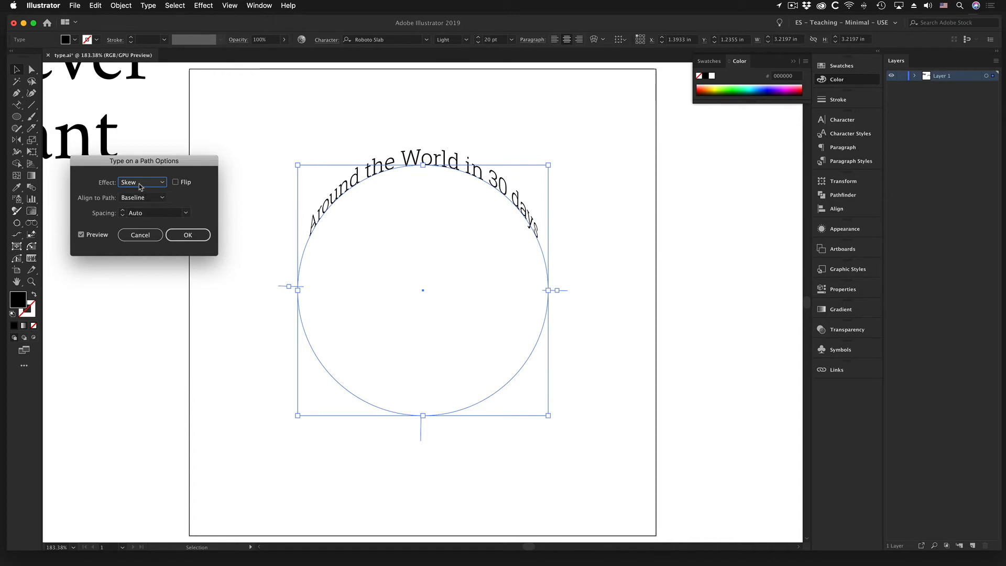
{"action": "left_click", "coordinate": [139, 183]}
{"action": "left_click", "coordinate": [136, 211]}
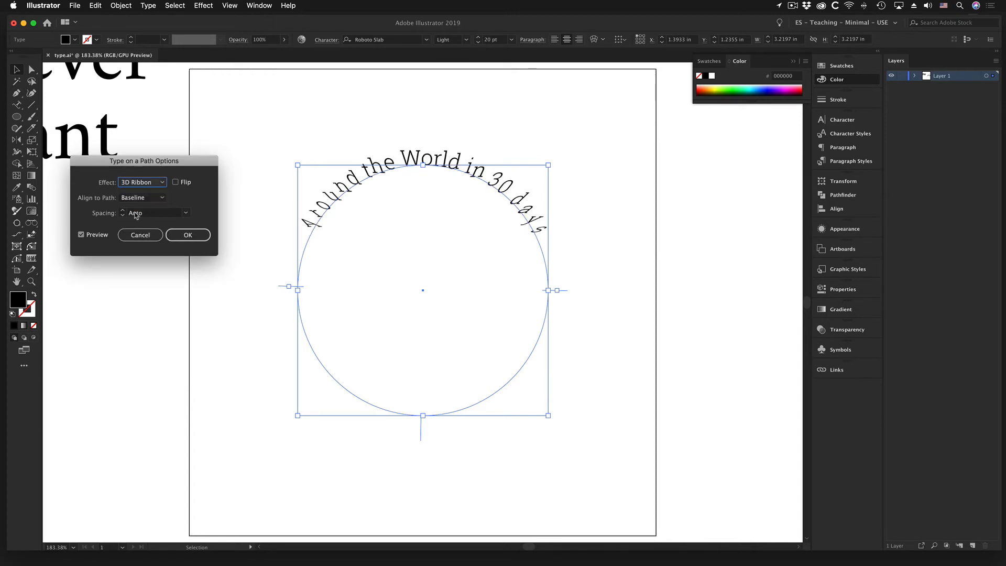
{"action": "left_click", "coordinate": [133, 182]}
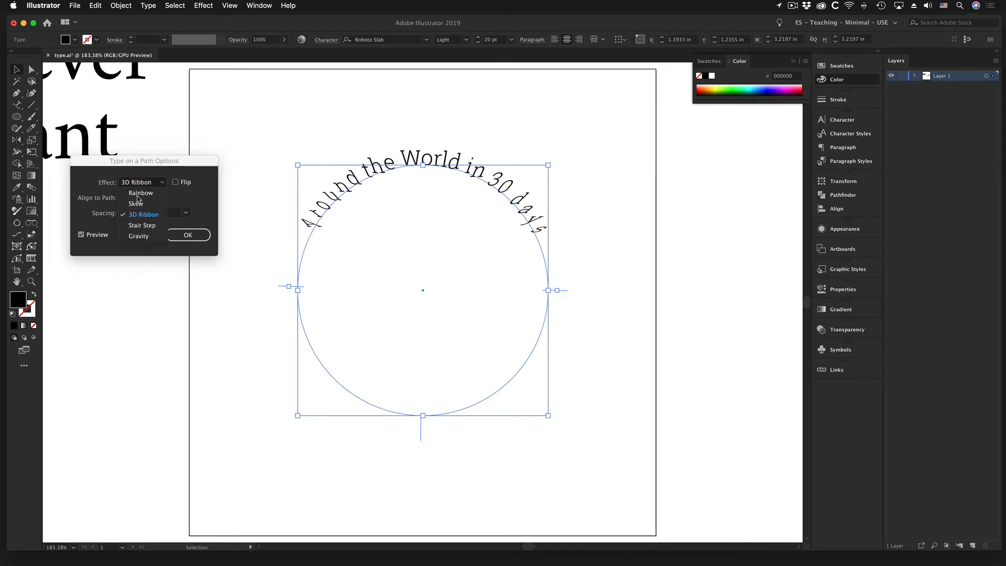
{"action": "left_click", "coordinate": [135, 222]}
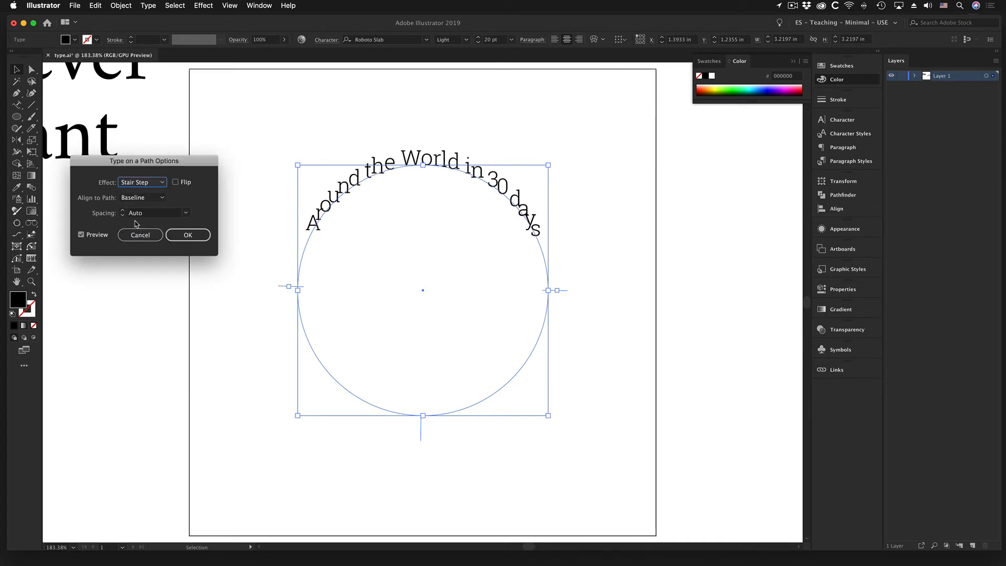
{"action": "left_click", "coordinate": [140, 182]}
{"action": "left_click", "coordinate": [138, 236]}
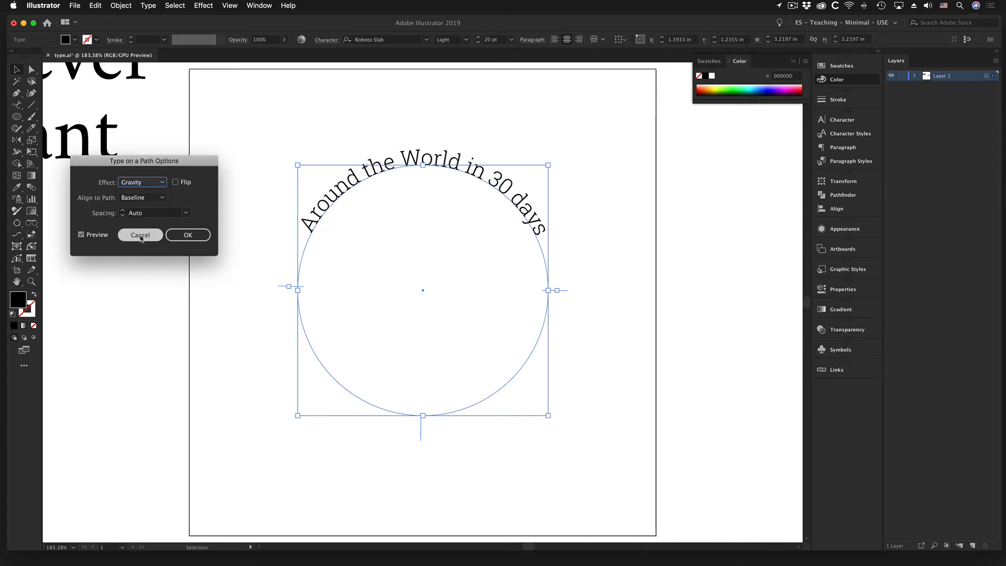
{"action": "left_click", "coordinate": [139, 184]}
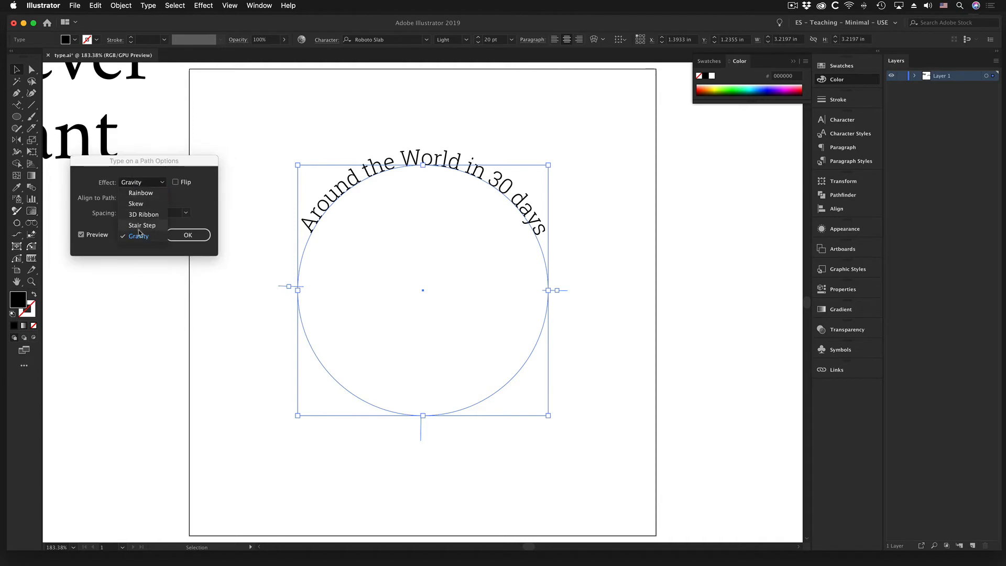
{"action": "left_click", "coordinate": [141, 225]}
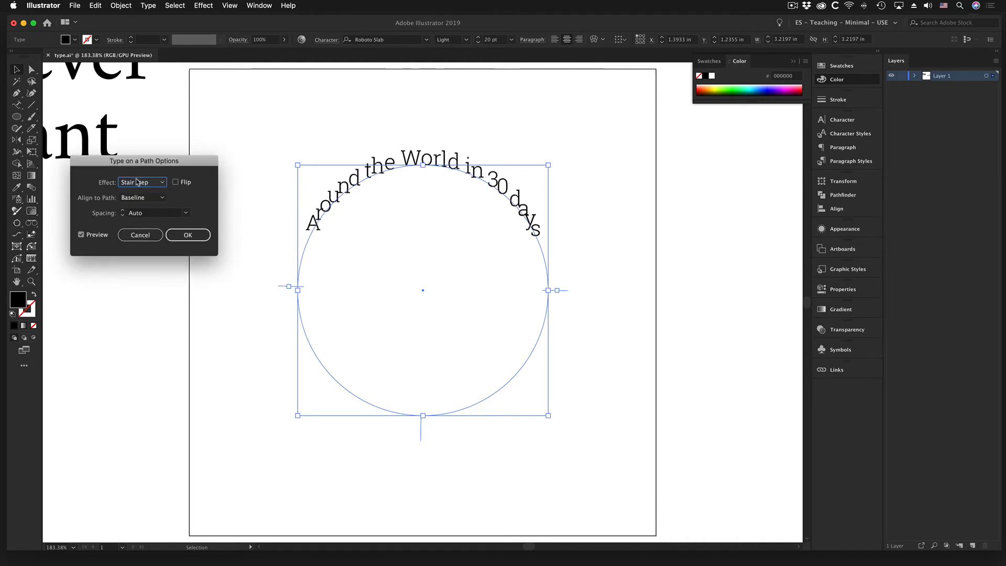
{"action": "left_click", "coordinate": [137, 181]}
{"action": "left_click", "coordinate": [140, 235]}
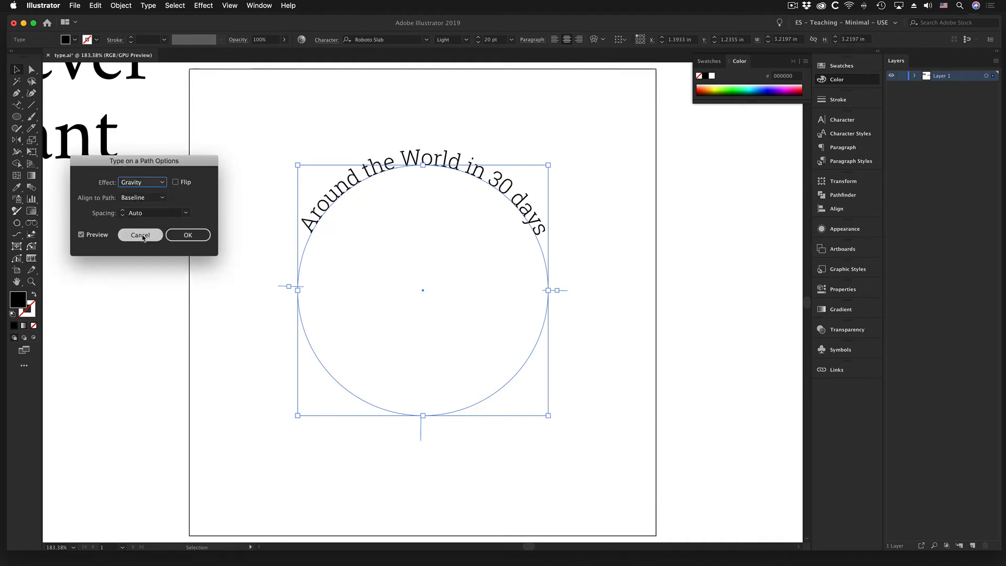
Restore the Rainbow effect on the path type, and turn Flip on and back off.
{"action": "left_click", "coordinate": [139, 184]}
{"action": "left_click", "coordinate": [139, 195]}
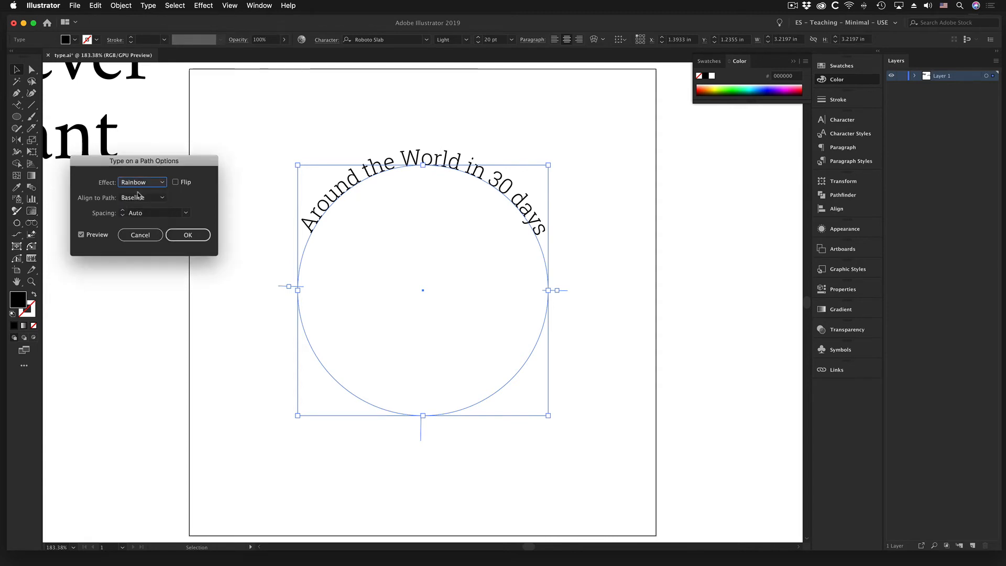
{"action": "left_click", "coordinate": [176, 182]}
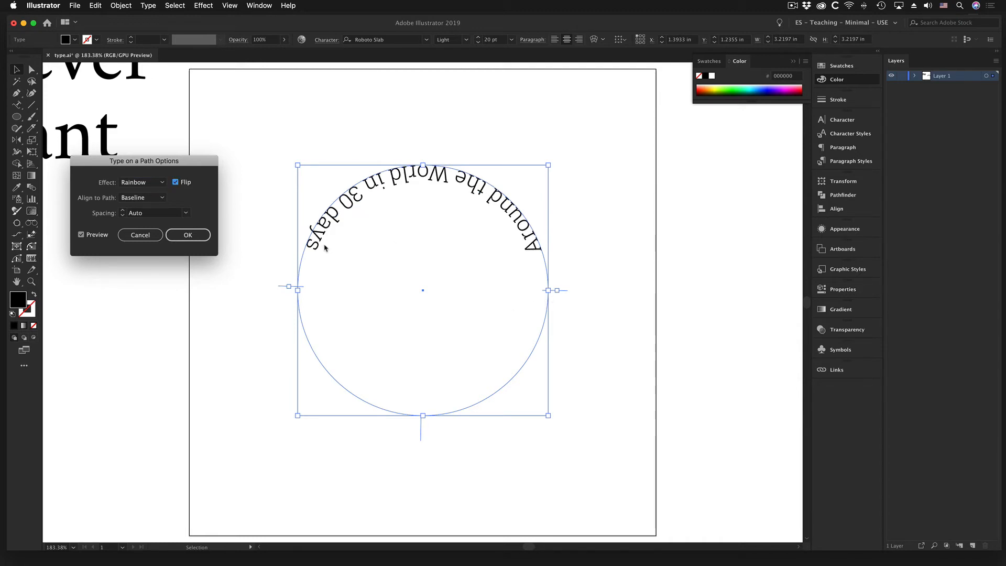
{"action": "left_click", "coordinate": [175, 182]}
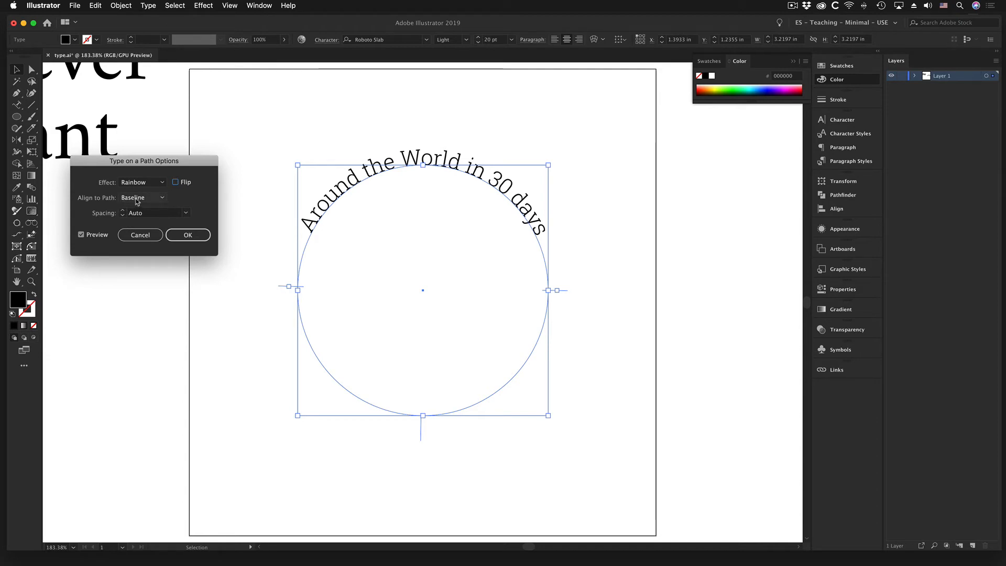
Try the Ascender, Descender and Center alignments to the path for the circle's text.
{"action": "left_click", "coordinate": [136, 201]}
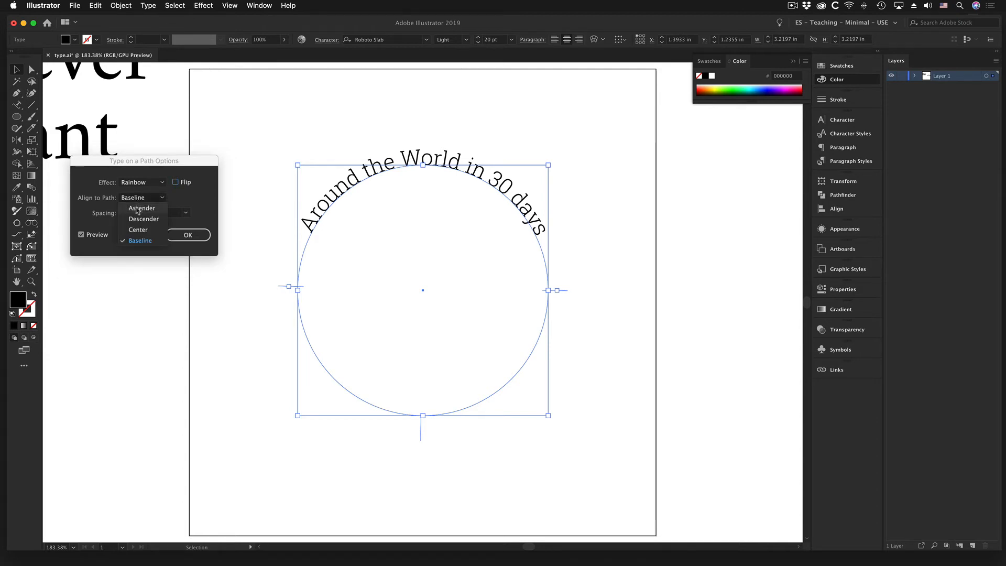
{"action": "left_click", "coordinate": [139, 208]}
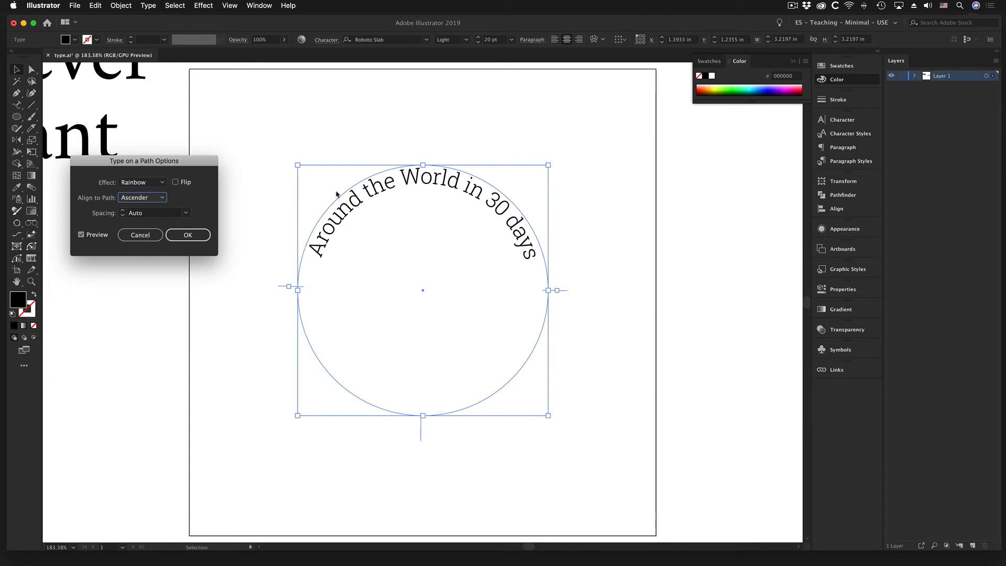
{"action": "left_click", "coordinate": [135, 200]}
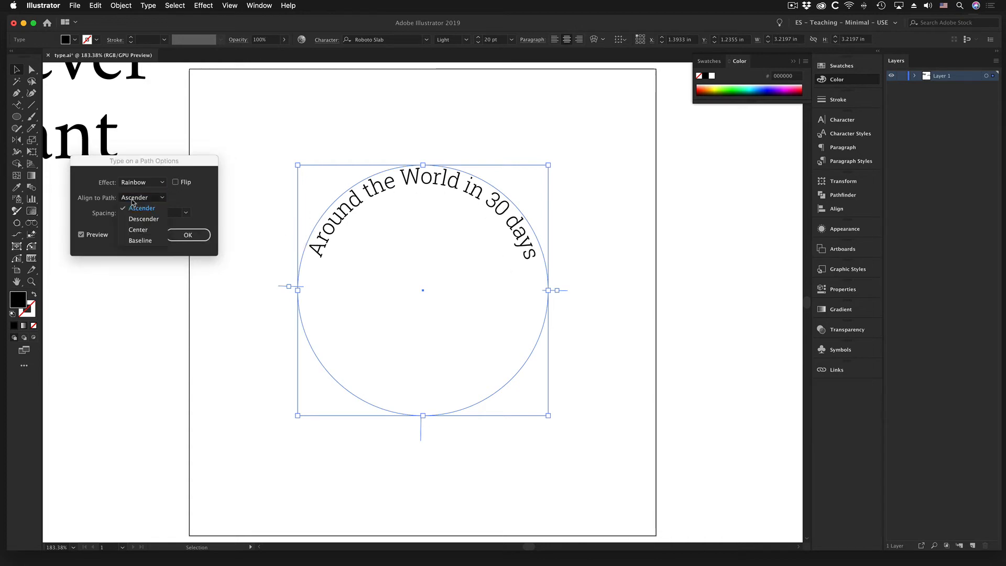
{"action": "left_click", "coordinate": [138, 220]}
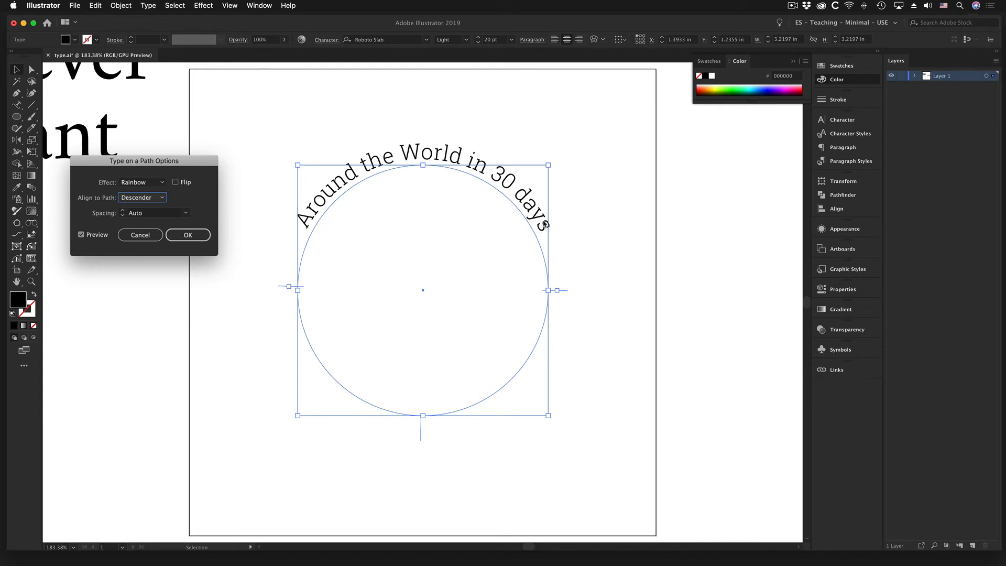
{"action": "left_click", "coordinate": [136, 202]}
{"action": "left_click", "coordinate": [137, 218]}
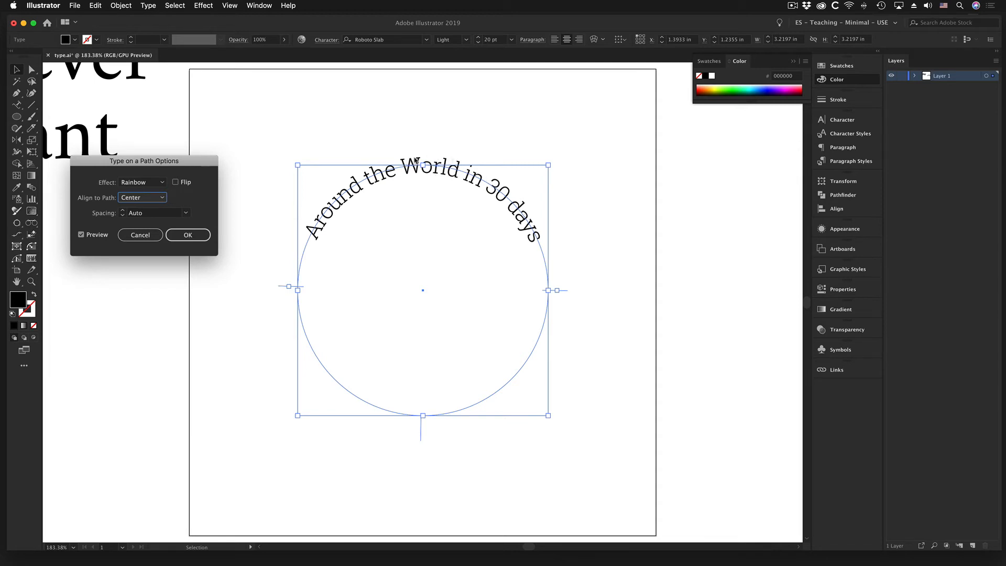
Try a spacing of -800 pt on the circle's text, discard all the Type on a Path Options changes, and deselect the text.
{"action": "left_click", "coordinate": [122, 216]}
{"action": "left_click", "coordinate": [123, 216]}
{"action": "left_click", "coordinate": [122, 216]}
{"action": "left_click", "coordinate": [122, 216]}
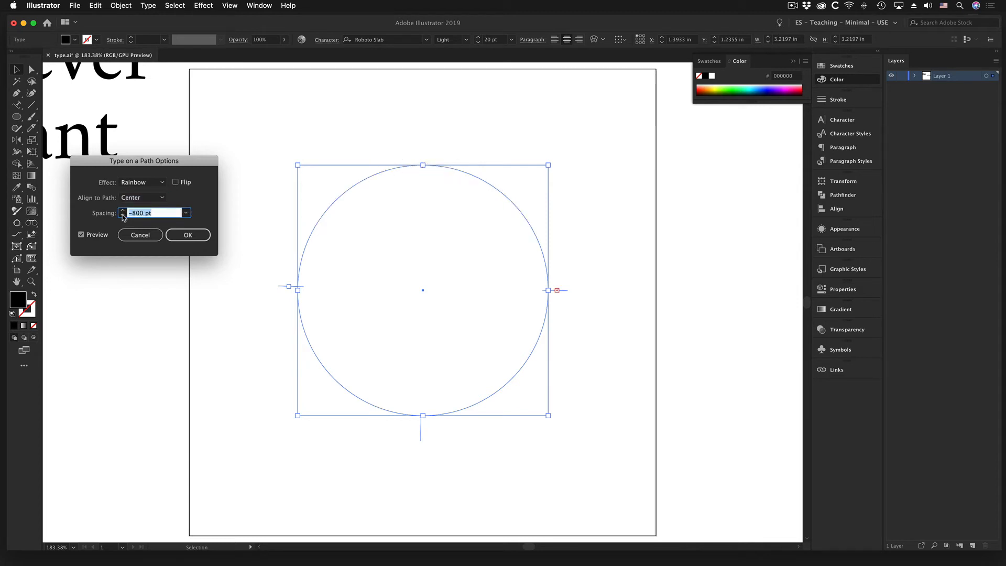
{"action": "left_click", "coordinate": [186, 213]}
{"action": "left_click", "coordinate": [194, 224]}
{"action": "left_click", "coordinate": [153, 238]}
{"action": "left_click", "coordinate": [376, 193]}
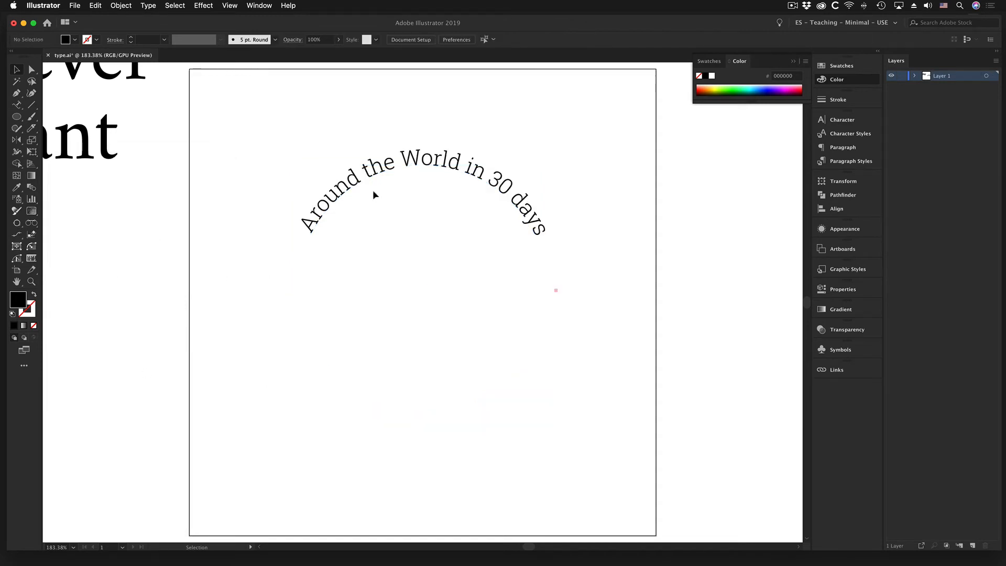
Select the circle's text and flip it to the inside of the circle by moving its center bracket across the path.
{"action": "left_click", "coordinate": [352, 189]}
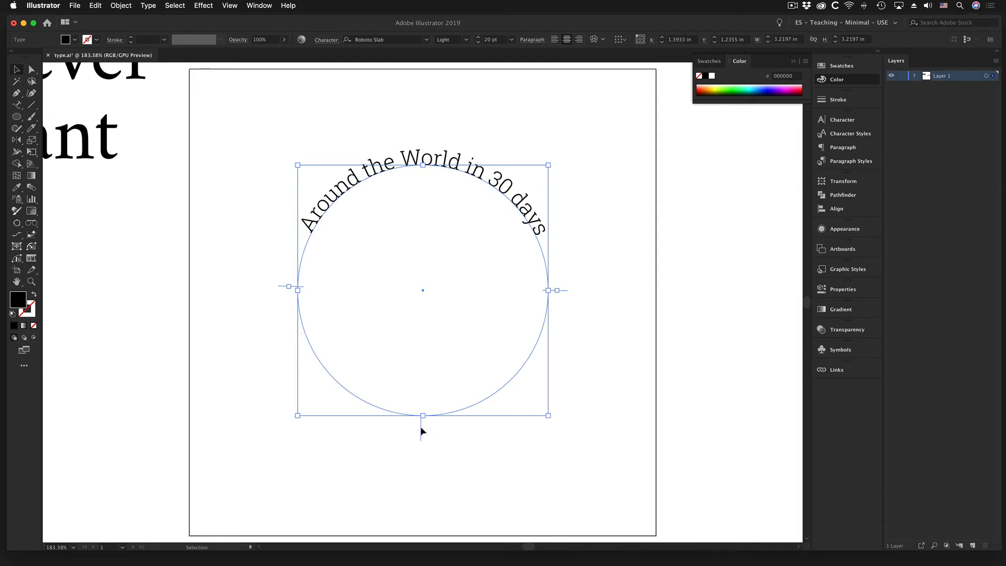
{"action": "left_click_drag", "start_coordinate": [422, 432], "coordinate": [432, 207]}
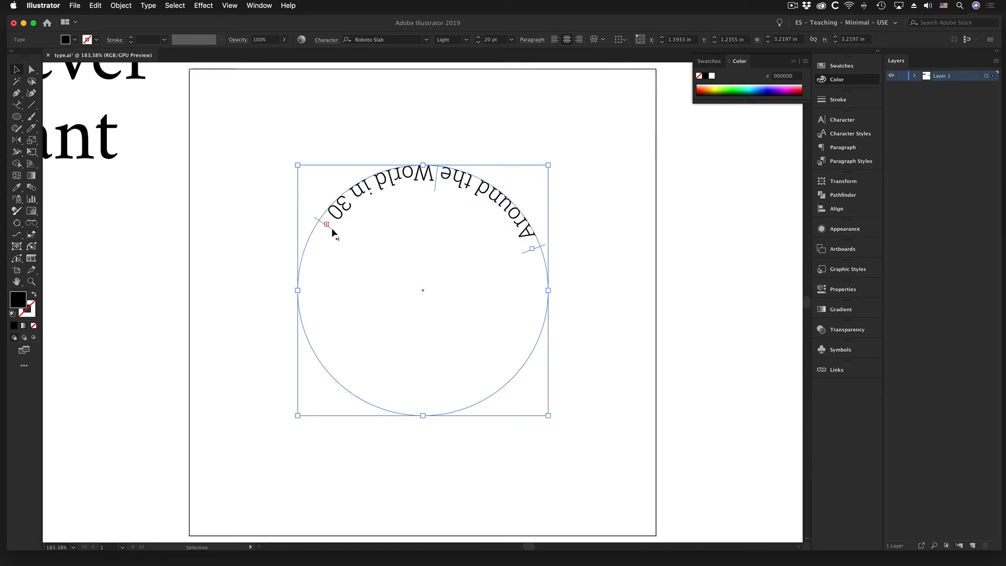
Extend the circular path type's brackets to fit "Around the World in 30 days" and move the text to the circle's lower inside arc.
{"action": "left_click_drag", "start_coordinate": [332, 229], "coordinate": [310, 266]}
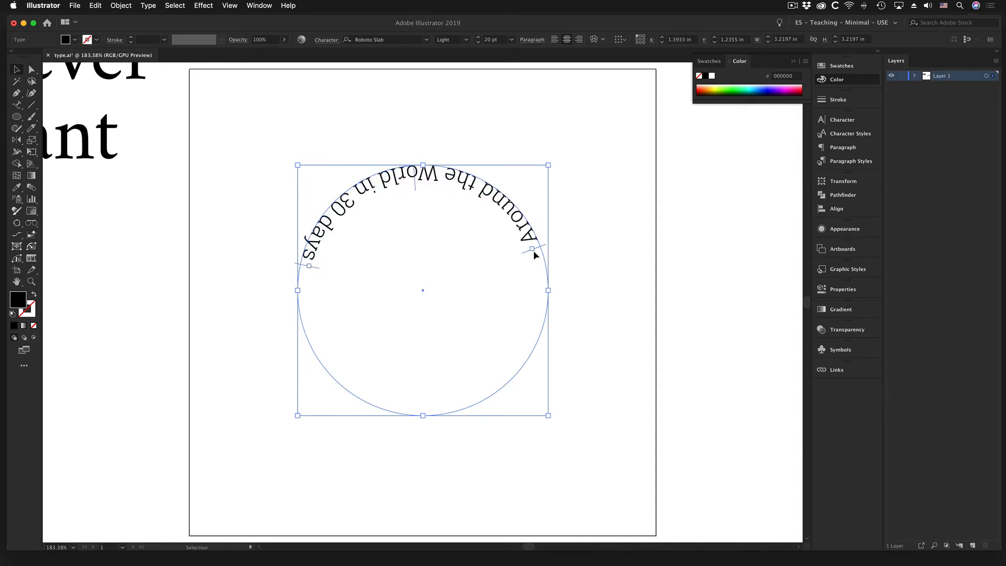
{"action": "left_click_drag", "start_coordinate": [533, 252], "coordinate": [530, 268]}
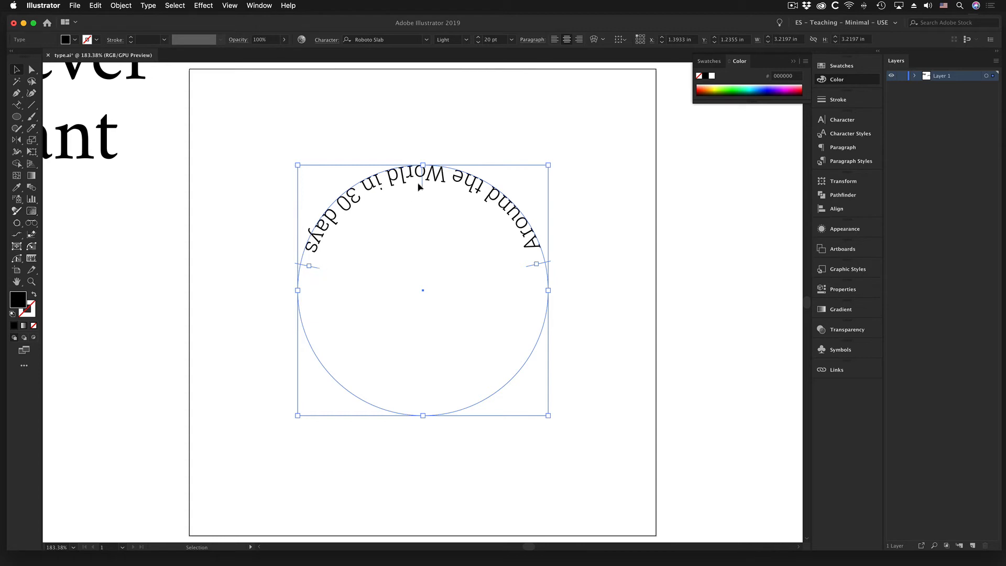
{"action": "left_click_drag", "start_coordinate": [421, 181], "coordinate": [427, 397]}
Set the circular text's Type on a Path alignment to Center with the preview enabled, and apply it.
{"action": "left_click", "coordinate": [148, 5]}
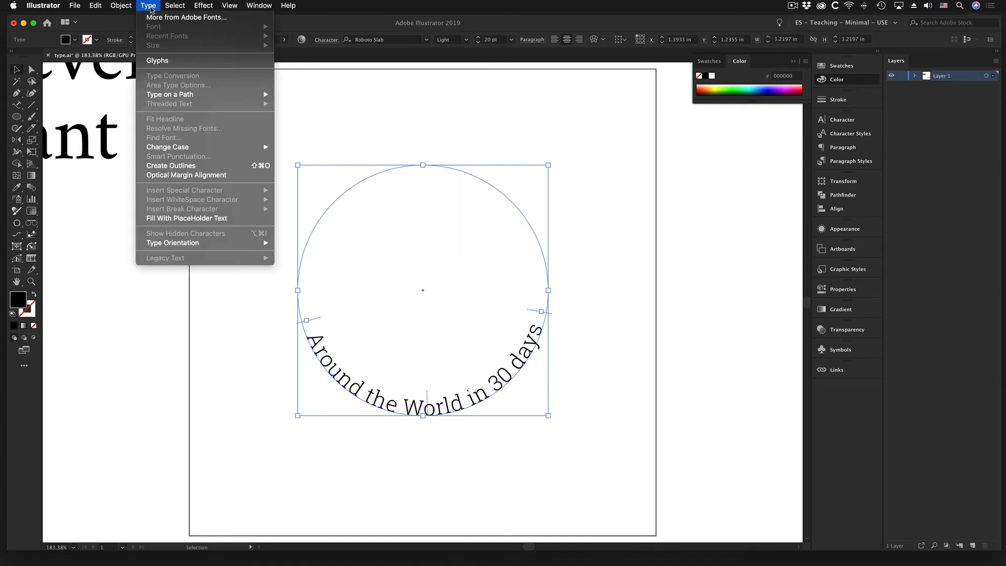
{"action": "mouse_move", "coordinate": [159, 97]}
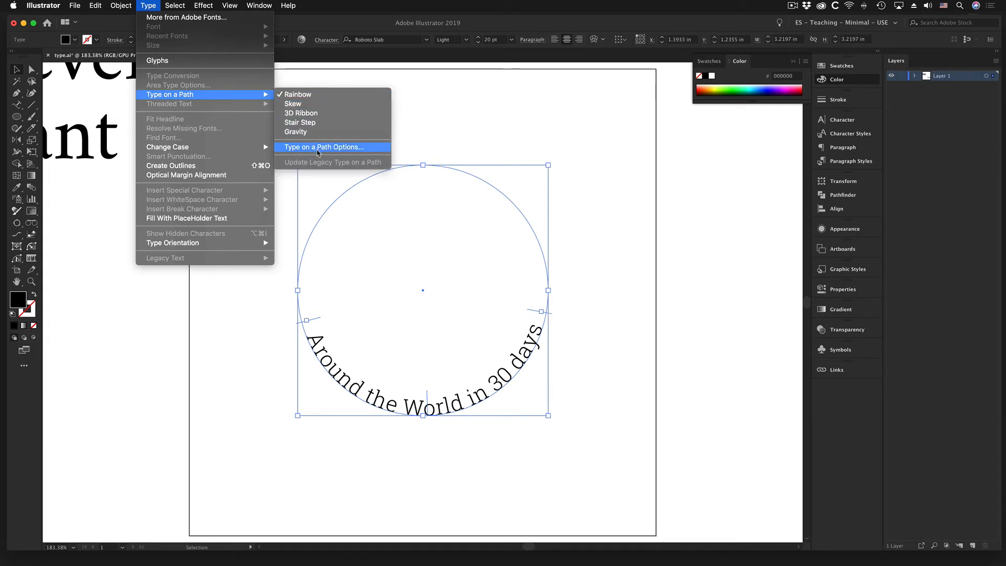
{"action": "left_click", "coordinate": [318, 147]}
{"action": "left_click", "coordinate": [136, 198]}
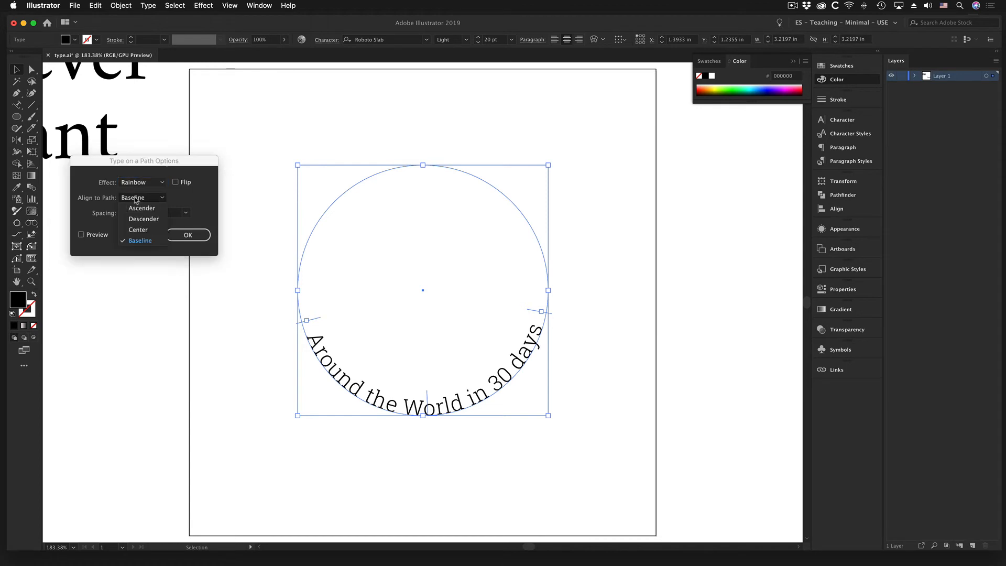
{"action": "left_click", "coordinate": [138, 230]}
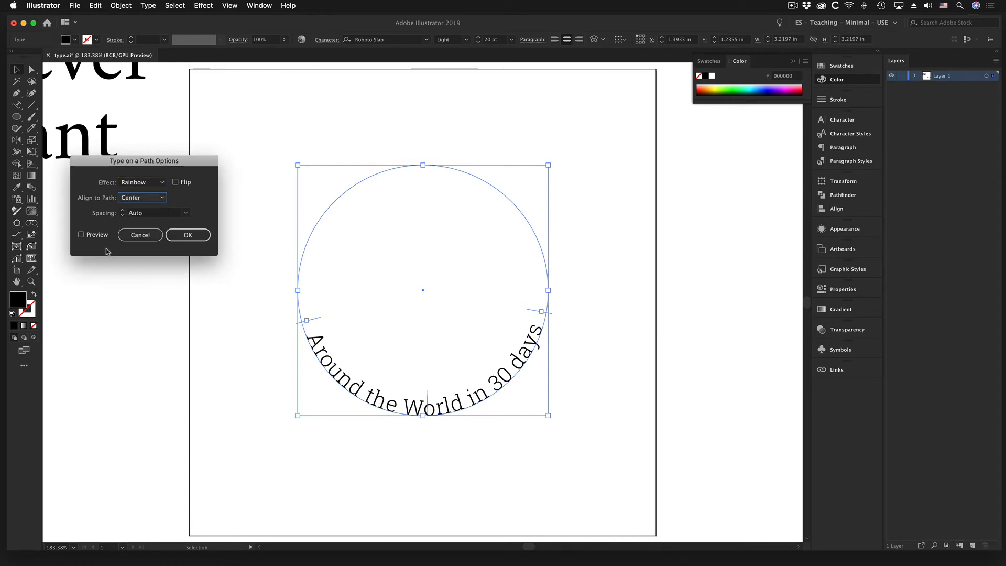
{"action": "left_click", "coordinate": [80, 235]}
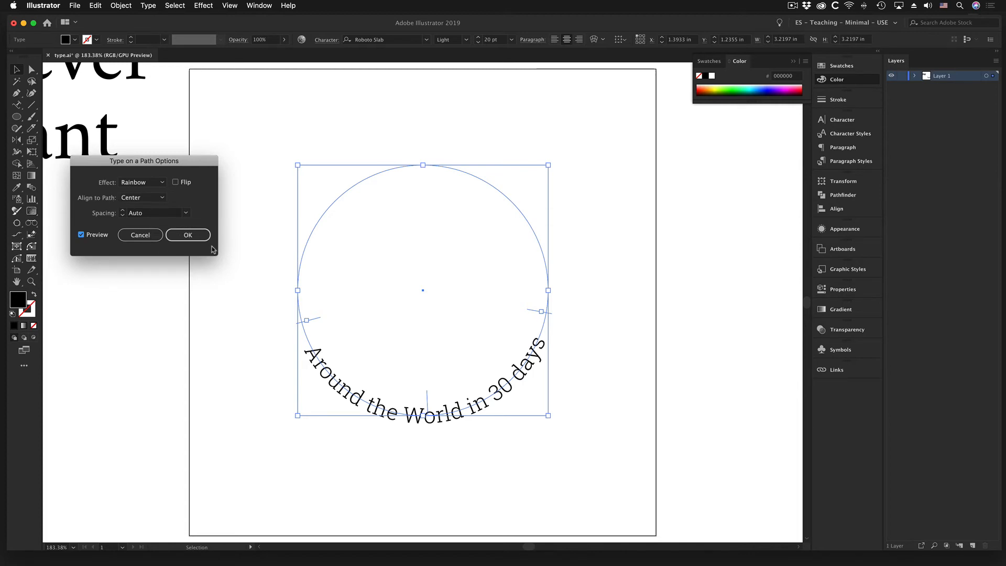
{"action": "left_click", "coordinate": [200, 235]}
{"action": "left_click", "coordinate": [321, 392]}
{"action": "left_click", "coordinate": [343, 394]}
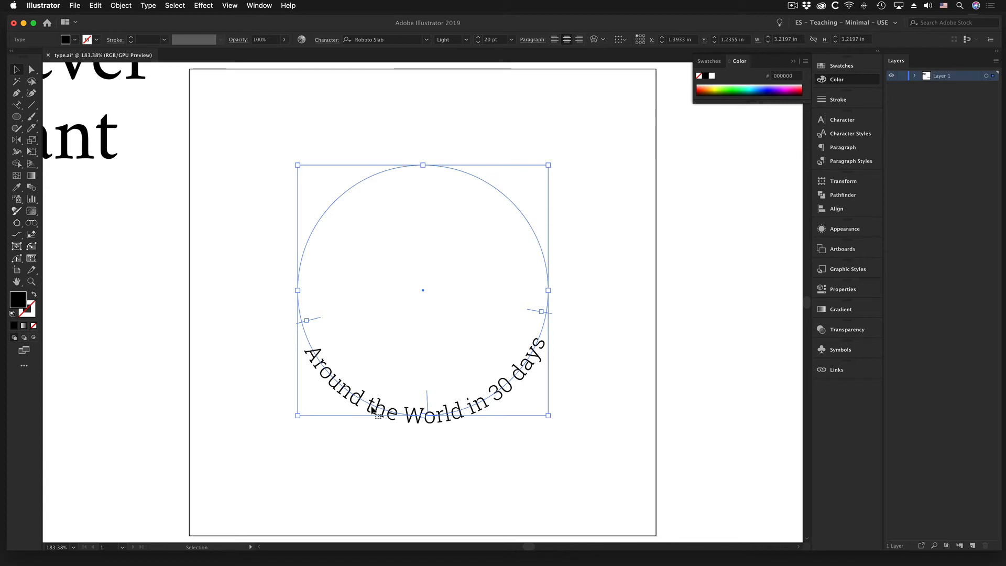
Use the Type tool to replace the text "Whatever we want" with "Change".
{"action": "left_click", "coordinate": [16, 104]}
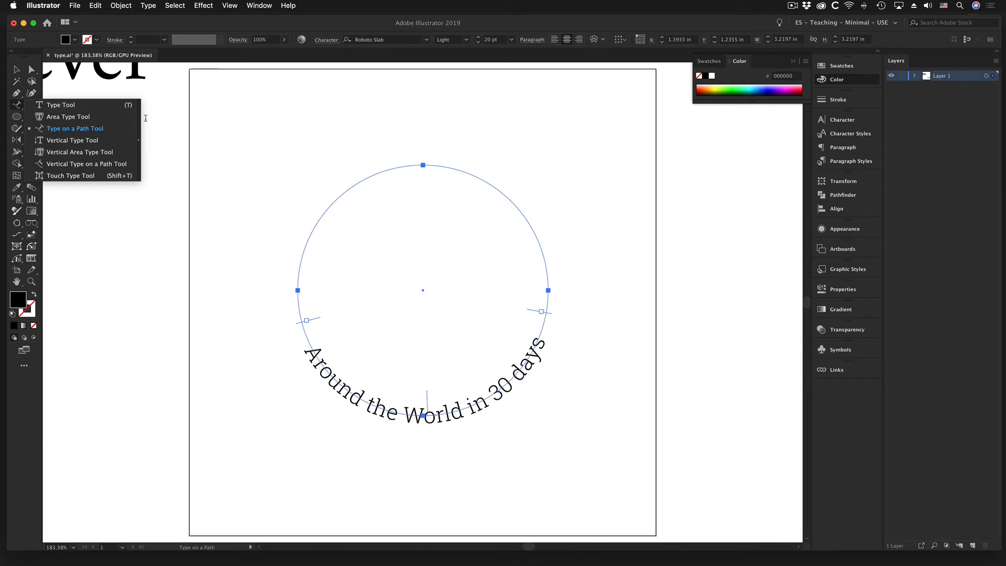
{"action": "left_click", "coordinate": [84, 106]}
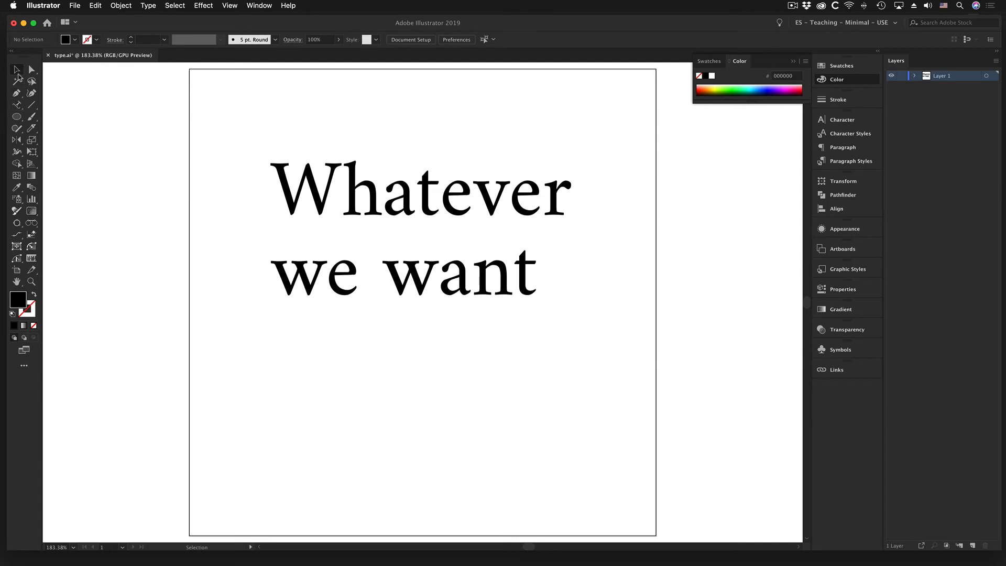
{"action": "left_click", "coordinate": [406, 216]}
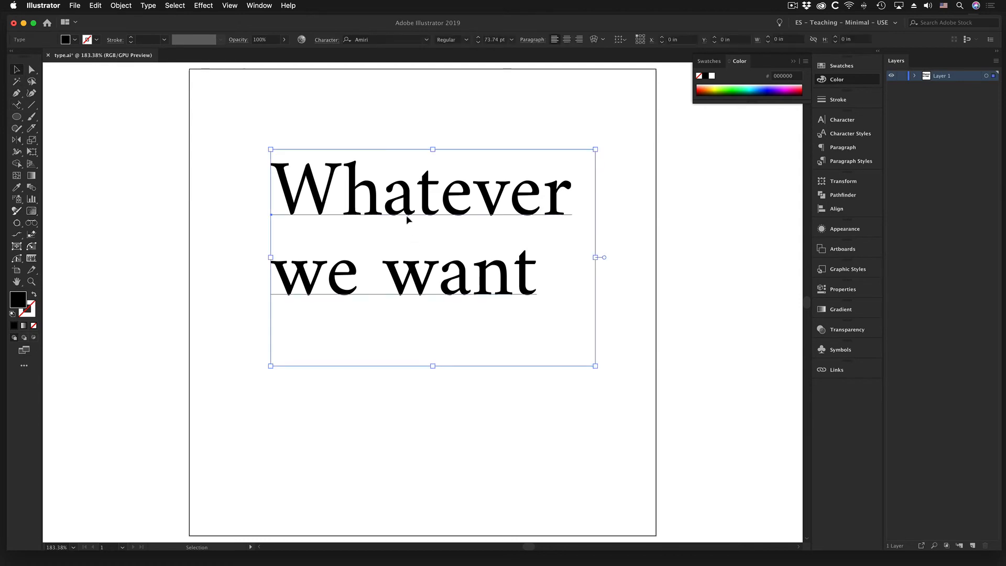
{"action": "left_click", "coordinate": [16, 105]}
{"action": "left_click_drag", "start_coordinate": [16, 107], "coordinate": [56, 107]}
{"action": "left_click_drag", "start_coordinate": [533, 269], "coordinate": [254, 187]}
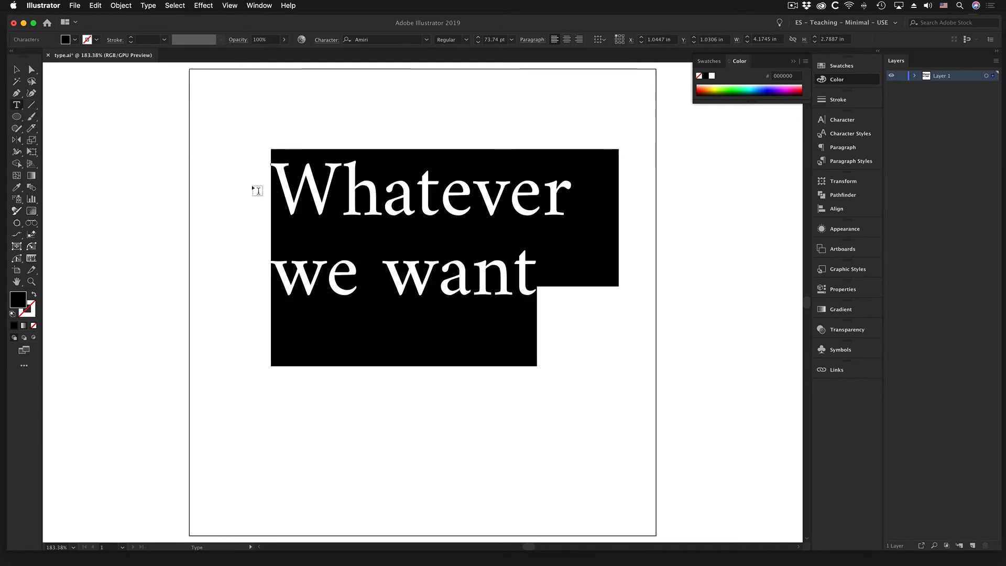
{"action": "type", "text": "Chn"}
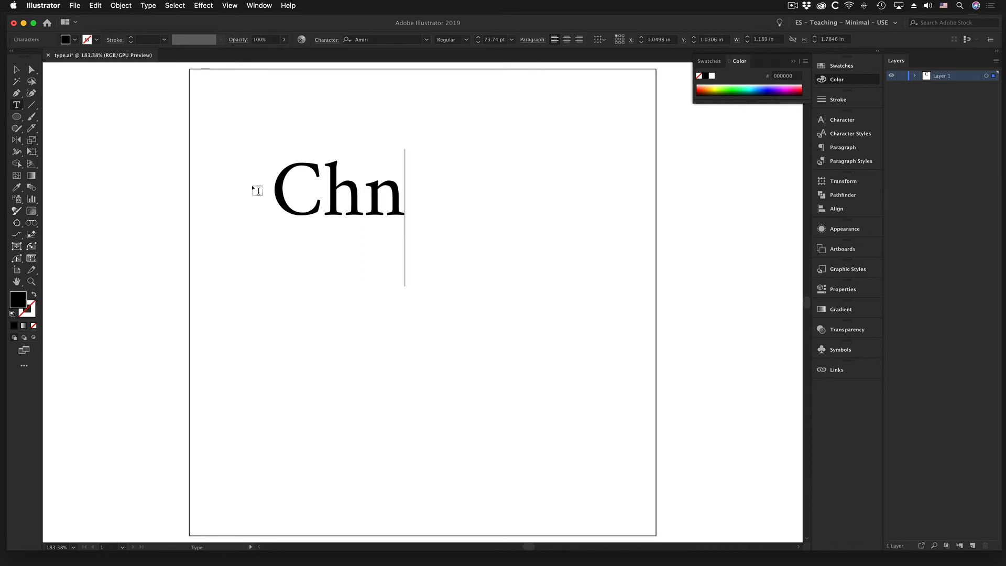
{"action": "key", "text": "BackSpace"}
{"action": "type", "text": "ange"}
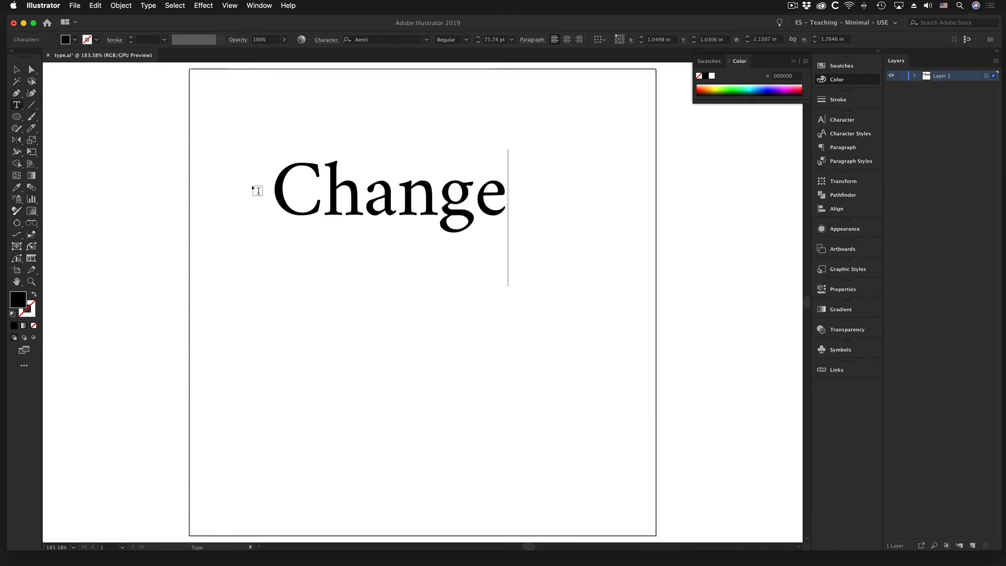
Move the "Change" text to the artboard's upper-left area and place a duplicate directly below it.
{"action": "left_click", "coordinate": [17, 69]}
{"action": "left_click_drag", "start_coordinate": [417, 187], "coordinate": [441, 114]}
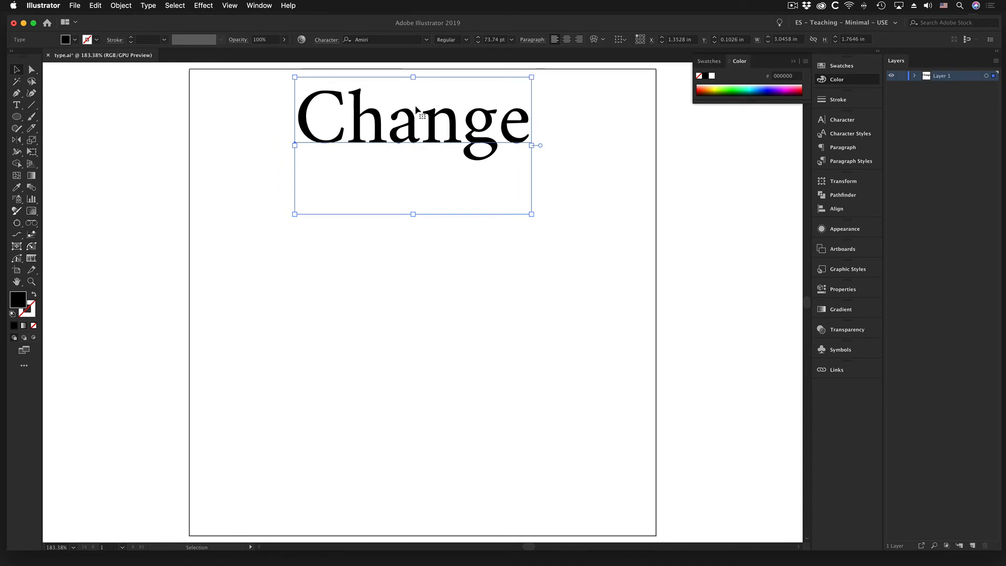
{"action": "left_click_drag", "start_coordinate": [418, 109], "coordinate": [345, 127]}
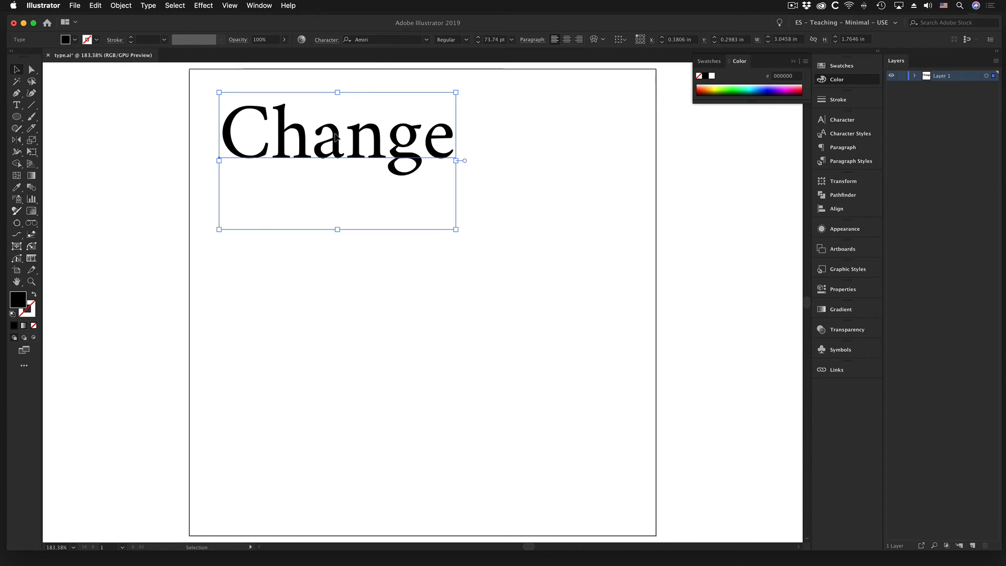
{"action": "left_click_drag", "start_coordinate": [335, 136], "coordinate": [338, 302]}
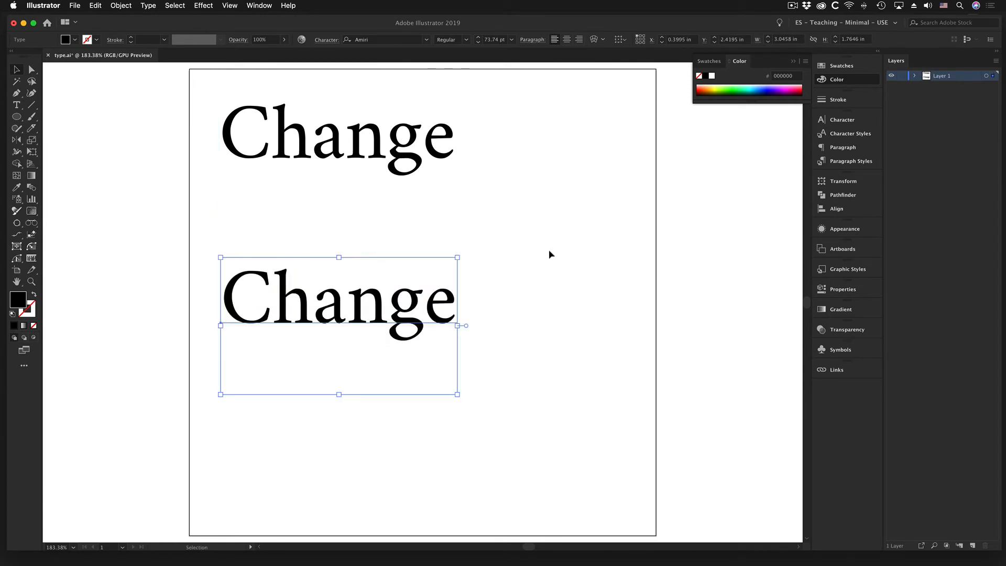
Convert the lower "Change" text to outlines, leaving the upper copy as live type.
{"action": "left_click", "coordinate": [383, 154]}
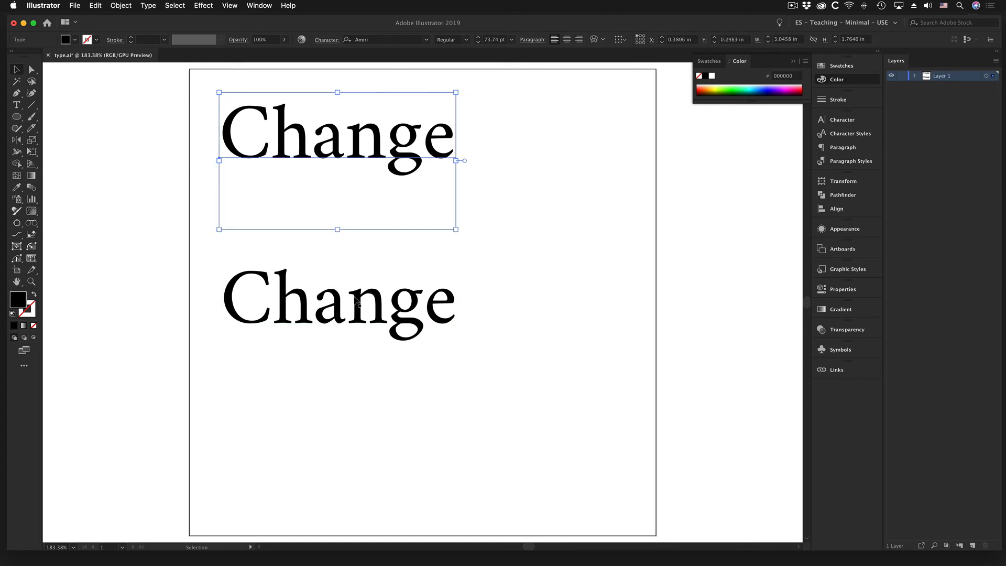
{"action": "left_click", "coordinate": [359, 305]}
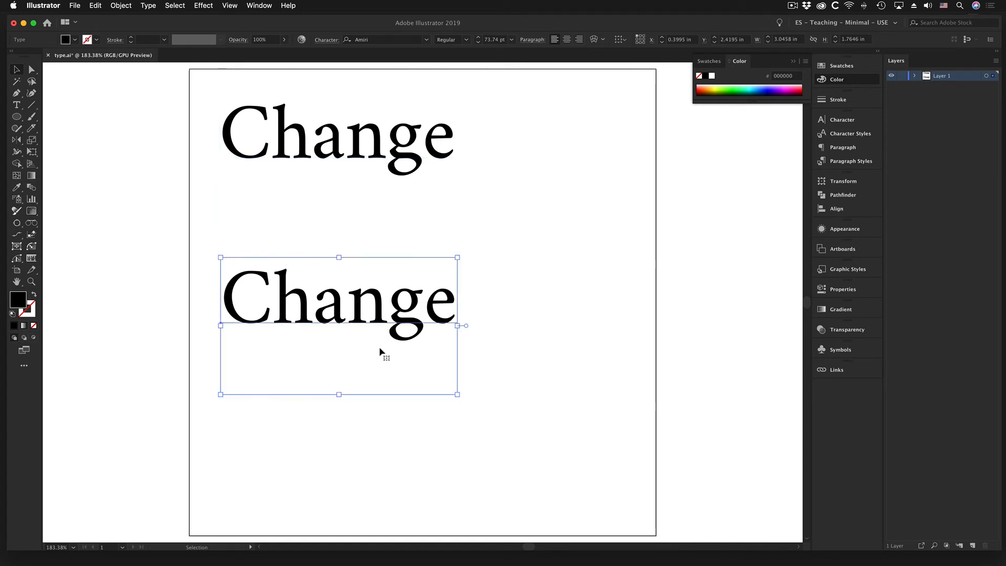
{"action": "left_click", "coordinate": [148, 5]}
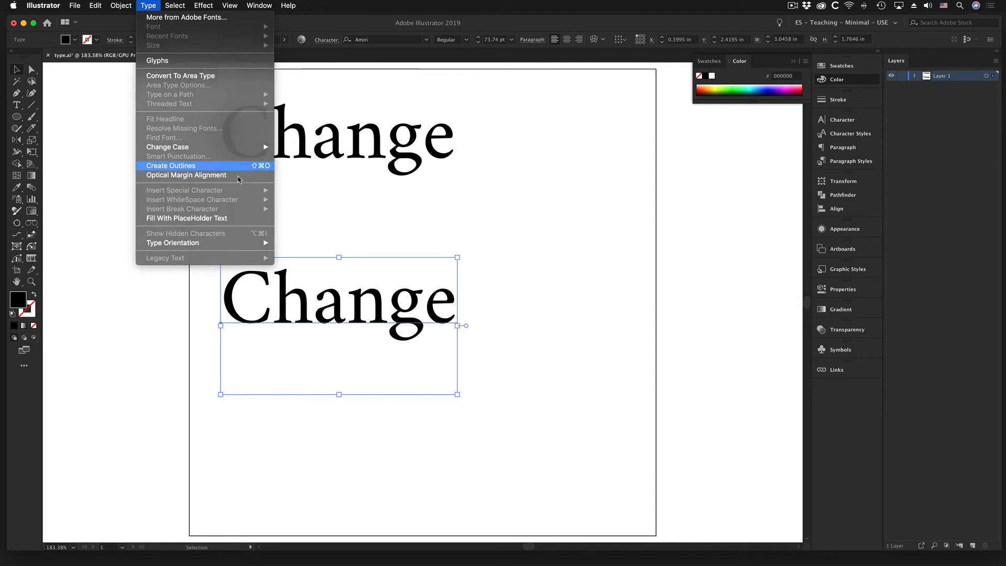
{"action": "left_click", "coordinate": [220, 166]}
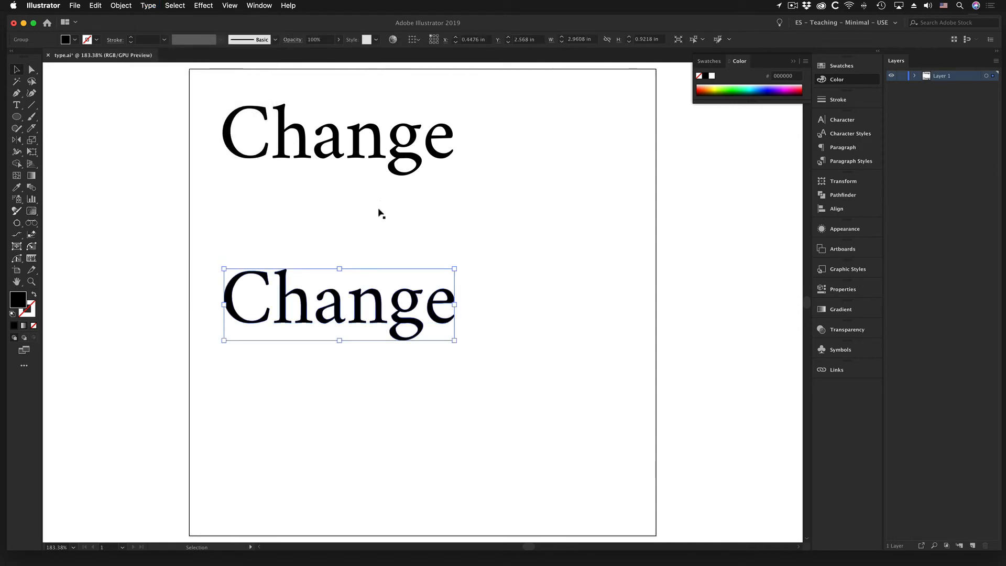
Examine the anchor points along the outlined letters of the lower "Change" up close.
{"action": "key", "text": "super+space"}
{"action": "left_click_drag", "start_coordinate": [265, 288], "coordinate": [506, 390]}
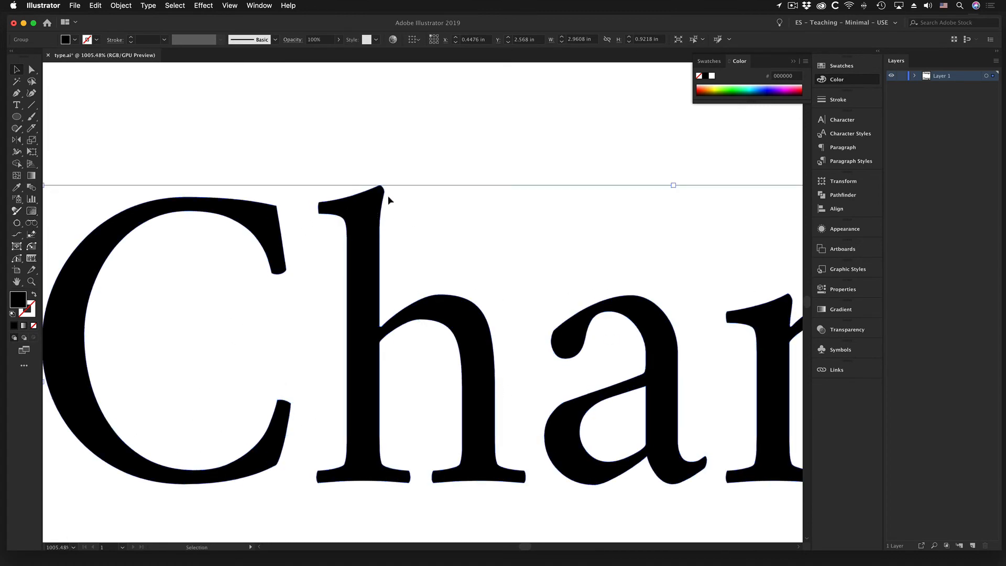
{"action": "key", "text": "super+space"}
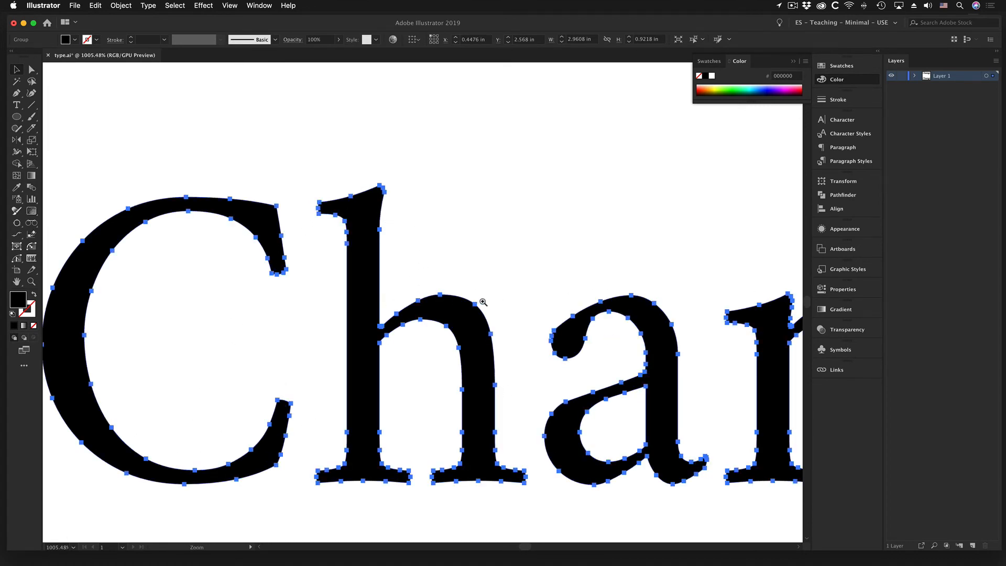
{"action": "left_click_drag", "start_coordinate": [628, 319], "coordinate": [154, 262]}
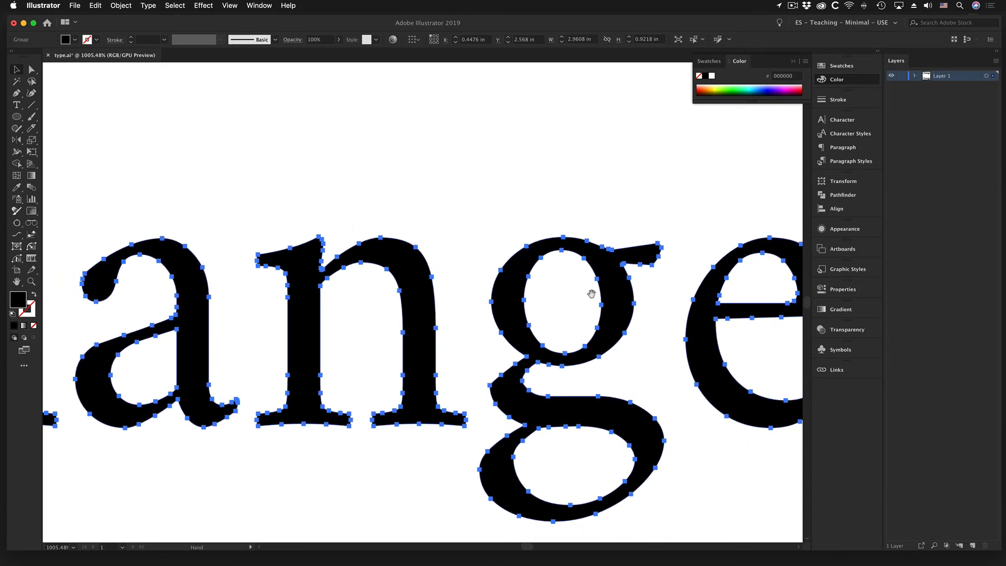
{"action": "left_click_drag", "start_coordinate": [590, 294], "coordinate": [326, 281]}
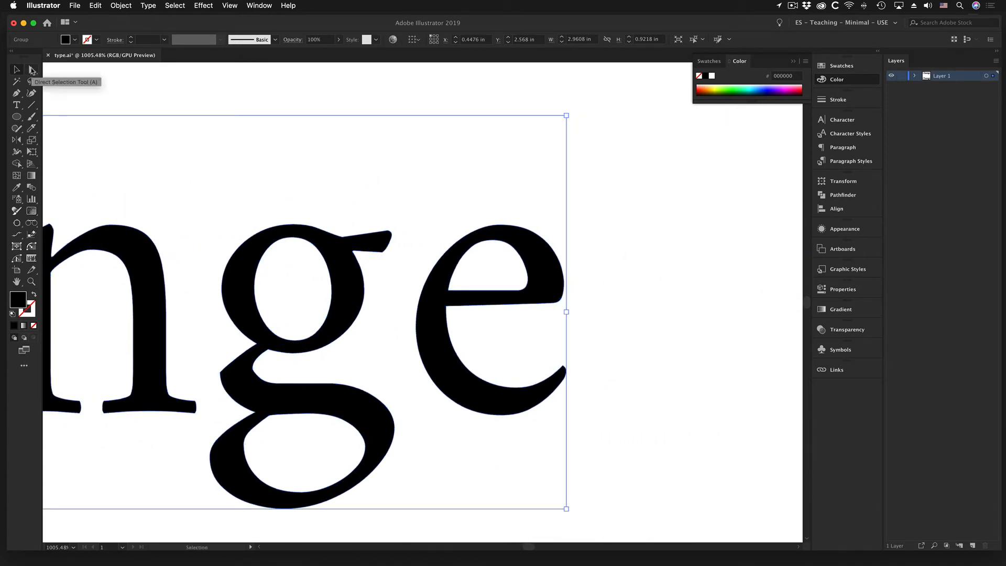
{"action": "key", "text": "space"}
{"action": "left_click_drag", "start_coordinate": [211, 398], "coordinate": [745, 413]}
{"action": "left_click_drag", "start_coordinate": [498, 381], "coordinate": [638, 380]}
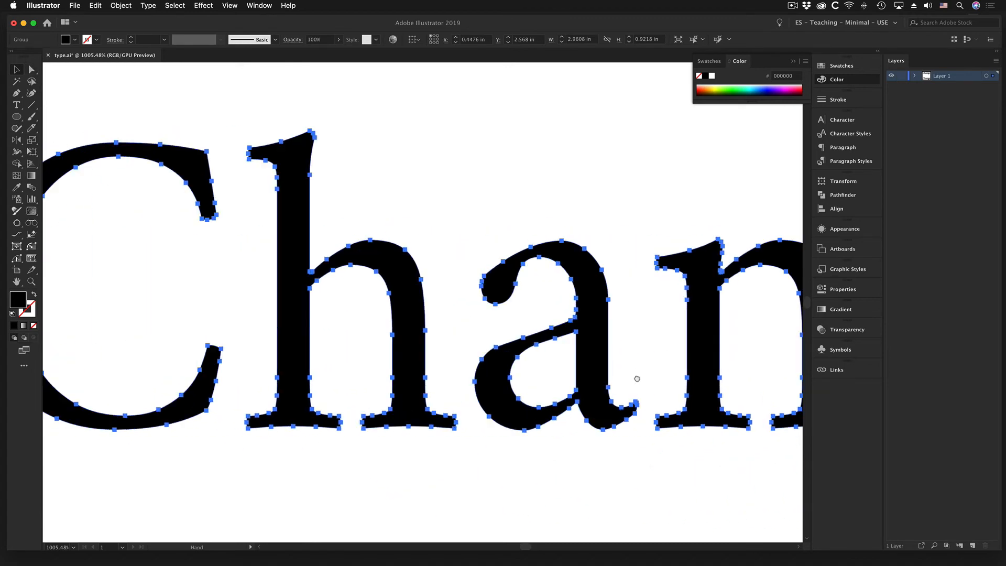
{"action": "left_click_drag", "start_coordinate": [406, 305], "coordinate": [628, 303]}
Deselect the outlined word and select only its letter C with the Direct Selection tool.
{"action": "left_click", "coordinate": [32, 71]}
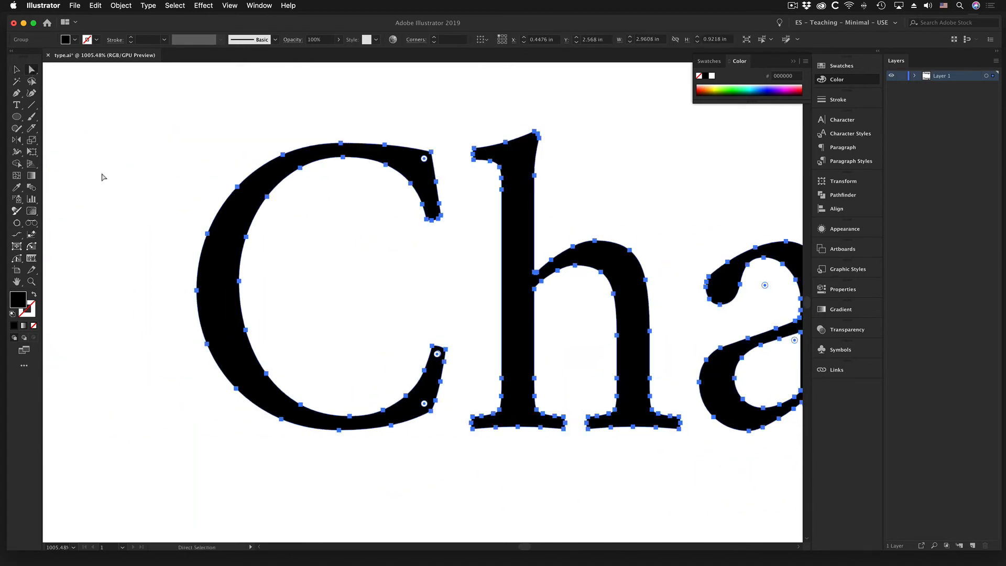
{"action": "left_click", "coordinate": [186, 231]}
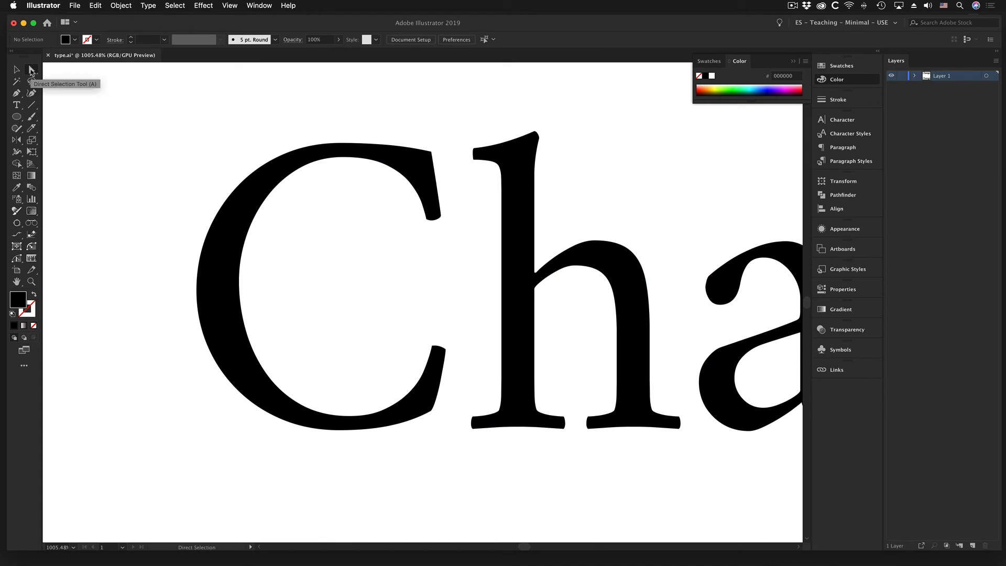
{"action": "left_click", "coordinate": [221, 230]}
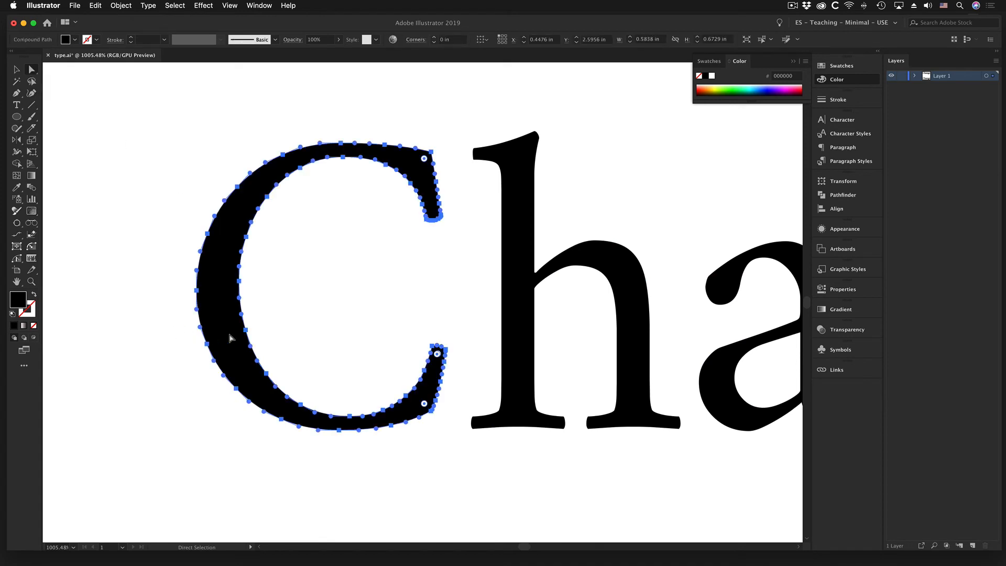
Inspect the anchor points and direction handles on the curves of the outlined C.
{"action": "key", "text": "super+space"}
{"action": "mouse_move", "coordinate": [229, 262]}
{"action": "left_mouse_down"}
{"action": "mouse_move", "coordinate": [256, 251]}
{"action": "mouse_move", "coordinate": [439, 327]}
{"action": "left_mouse_up"}
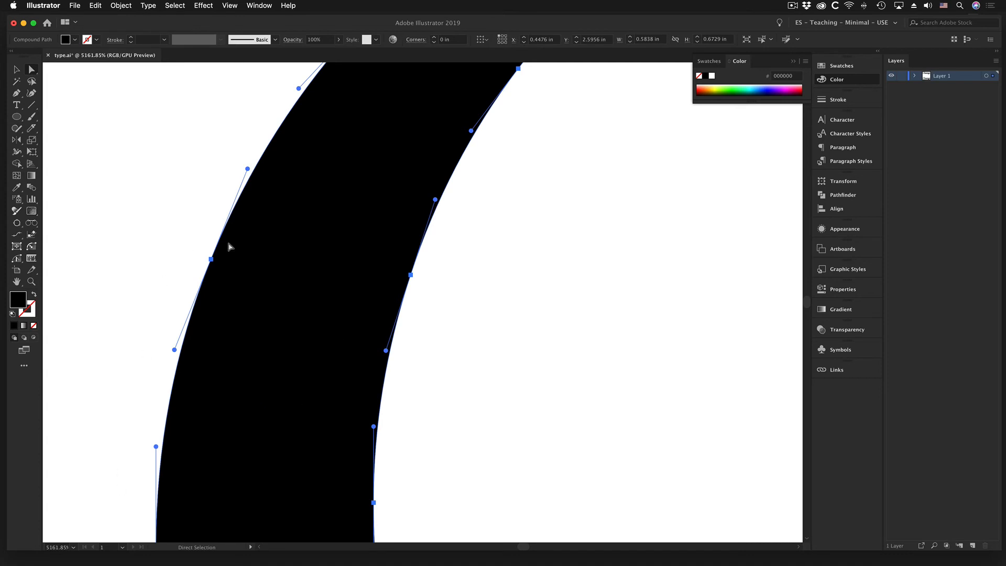
{"action": "left_click", "coordinate": [522, 371], "text": "alt+super"}
{"action": "left_click", "coordinate": [499, 319], "text": "alt+super"}
{"action": "left_click", "coordinate": [499, 320], "text": "alt+super"}
{"action": "left_click", "coordinate": [500, 319], "text": "alt+super"}
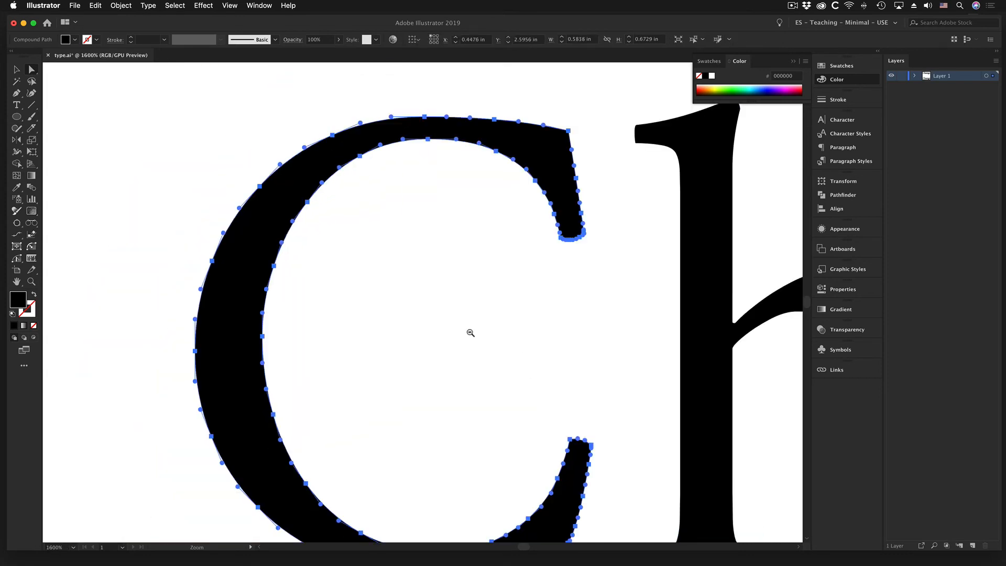
{"action": "left_click_drag", "start_coordinate": [424, 354], "coordinate": [371, 330]}
{"action": "left_click", "coordinate": [465, 317], "text": "alt+super"}
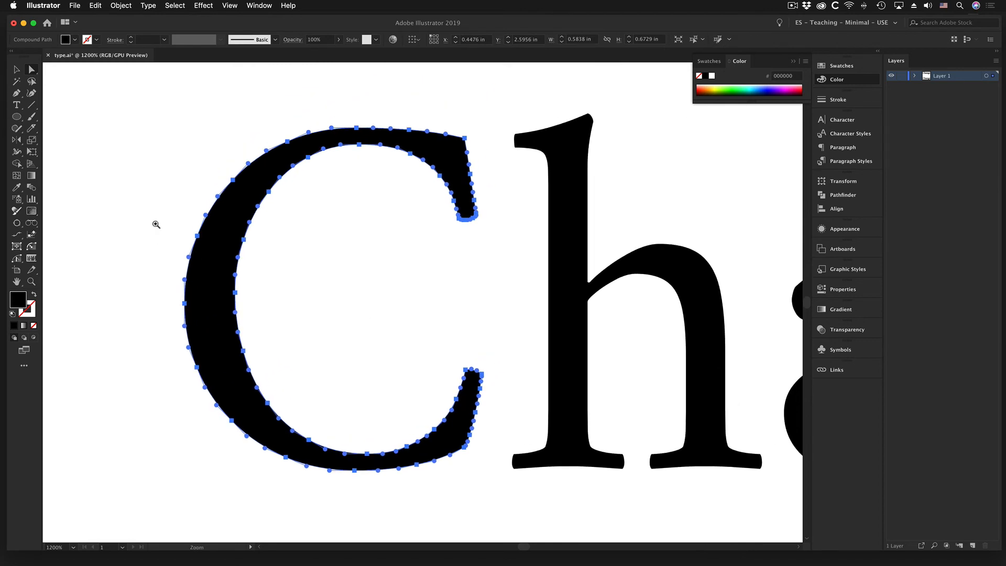
{"action": "left_click_drag", "start_coordinate": [179, 183], "coordinate": [308, 261]}
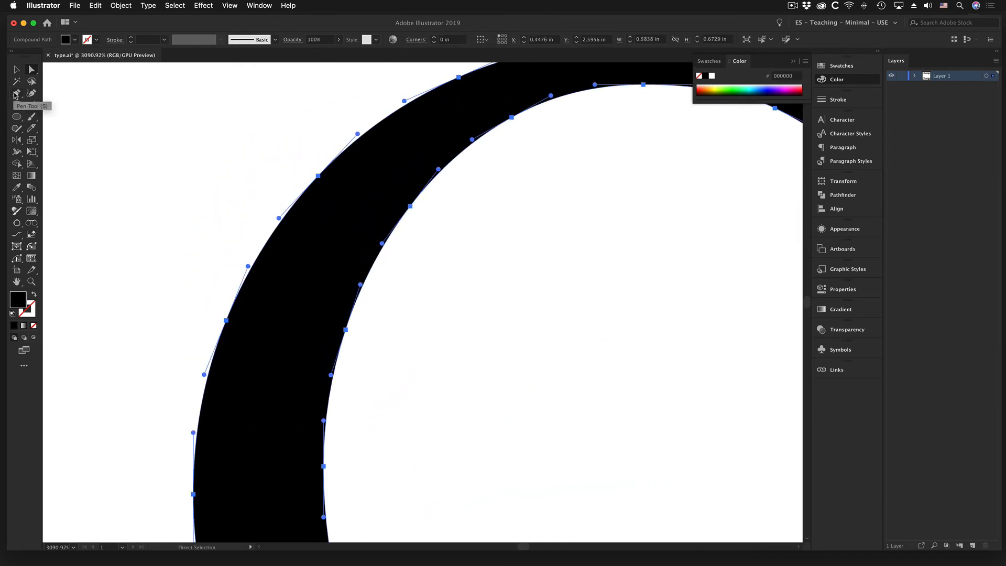
{"action": "left_click", "coordinate": [16, 94]}
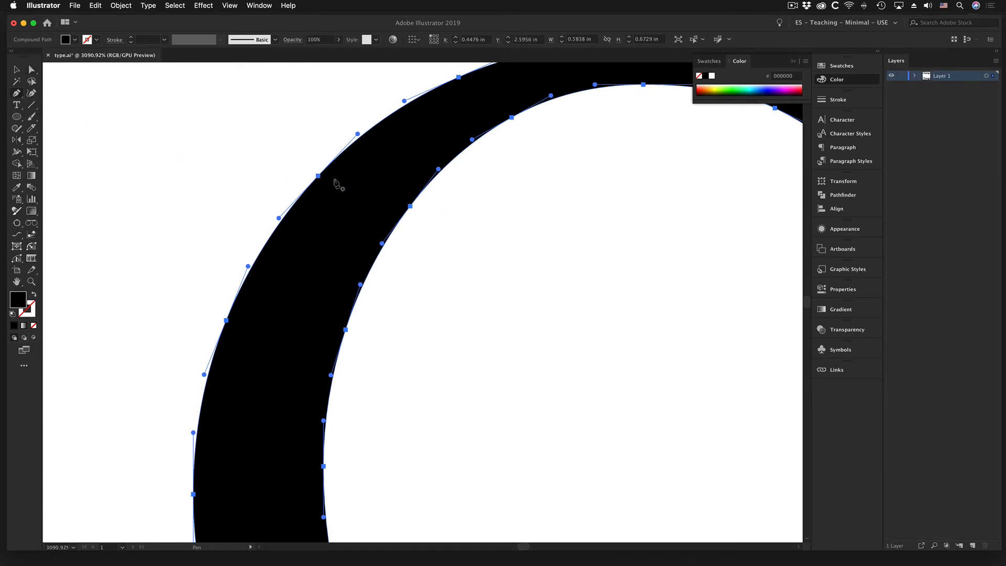
{"action": "right_click", "coordinate": [318, 178]}
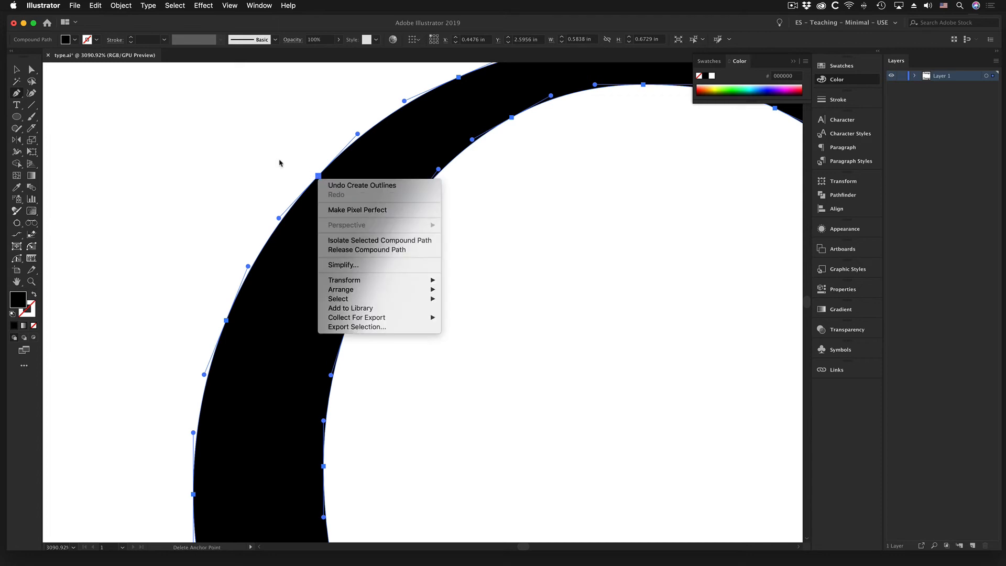
{"action": "left_click", "coordinate": [209, 159]}
{"action": "left_click", "coordinate": [206, 157]}
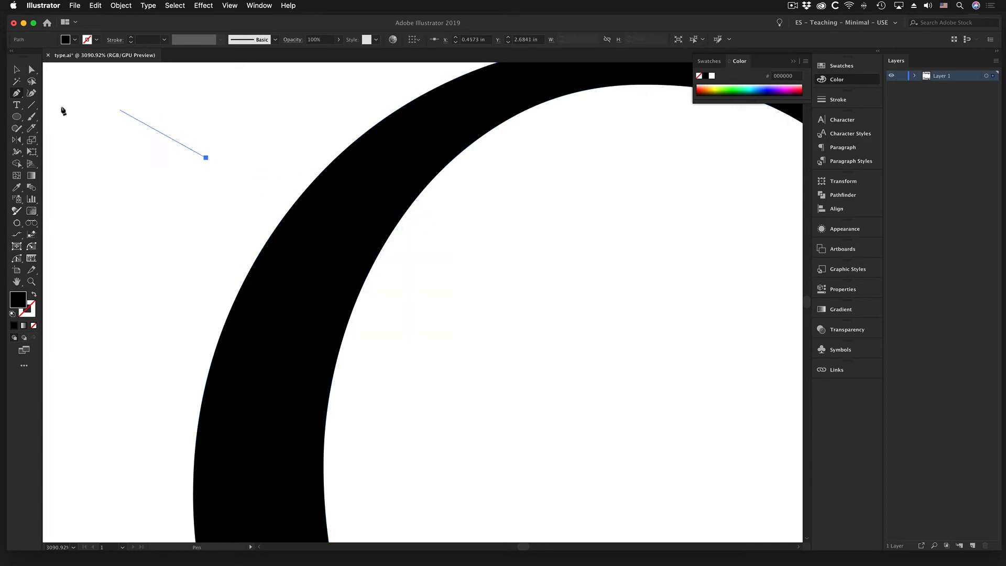
{"action": "left_click", "coordinate": [182, 150], "text": "super"}
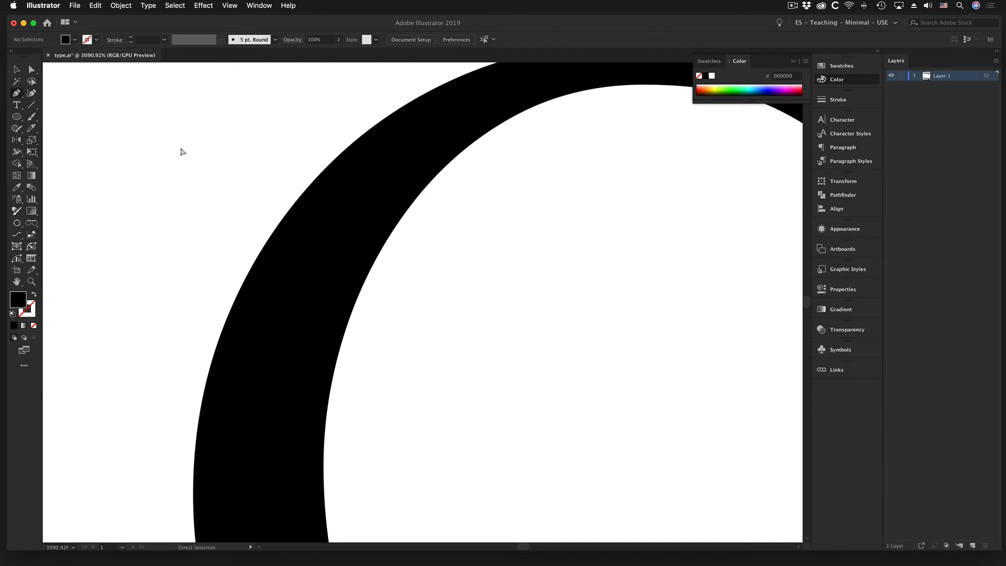
Try deleting an anchor point on the upper-left outer curve of the outlined C with the Pen tool, and undo the deletion.
{"action": "left_click", "coordinate": [357, 207], "text": "super"}
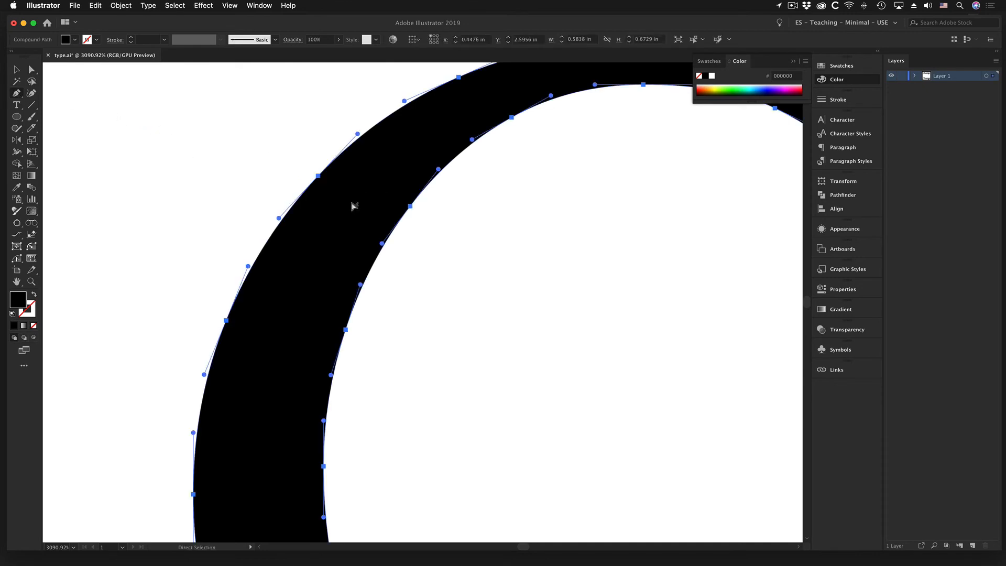
{"action": "left_click", "coordinate": [318, 175]}
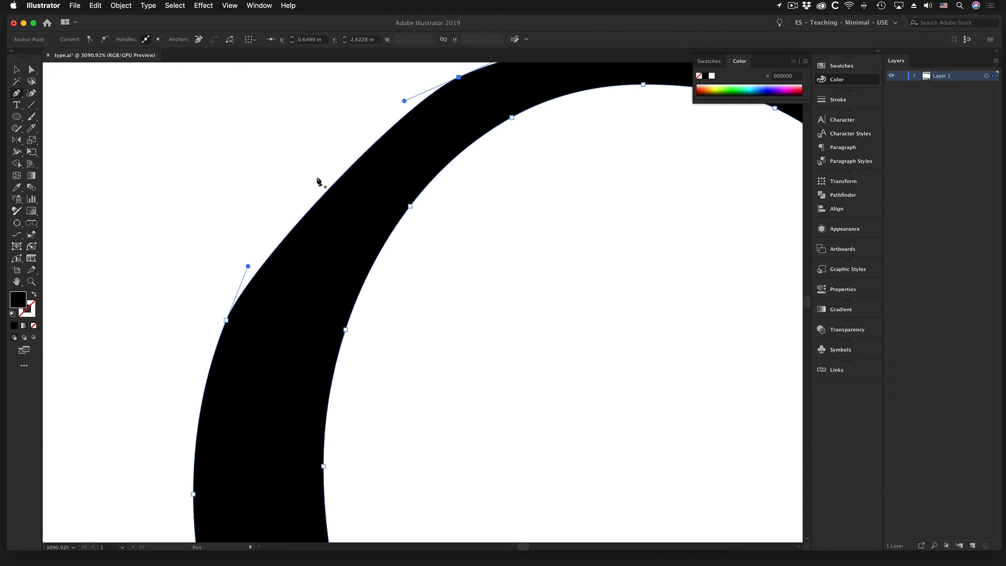
{"action": "left_click", "coordinate": [467, 289], "text": "alt+super"}
{"action": "left_click", "coordinate": [467, 288], "text": "alt+super"}
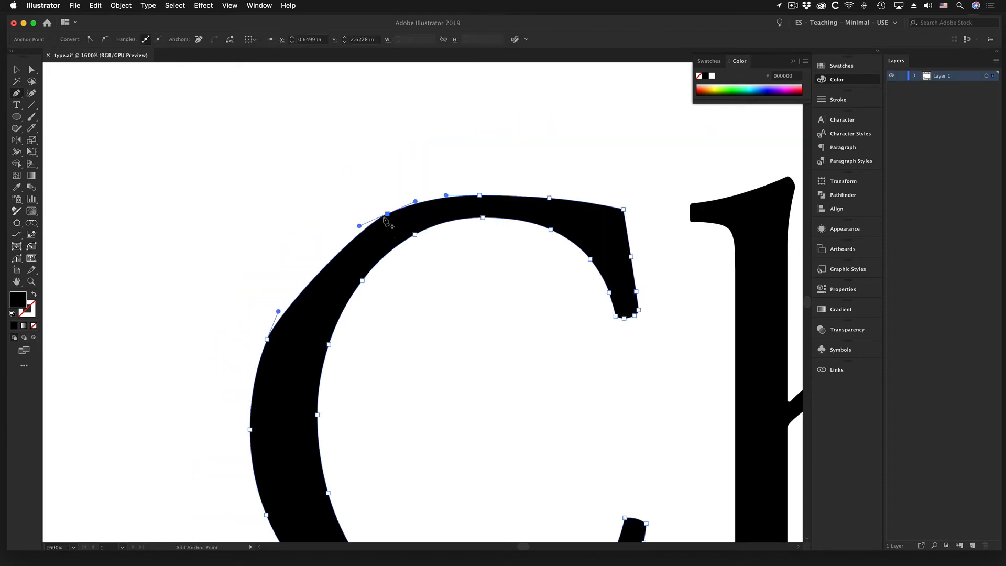
{"action": "left_click", "coordinate": [96, 5]}
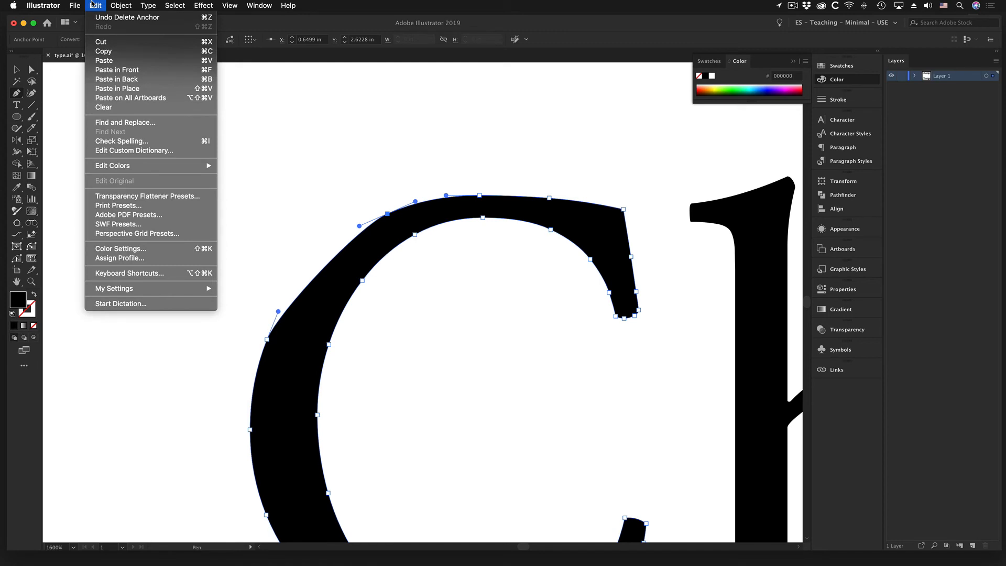
{"action": "left_click", "coordinate": [121, 16]}
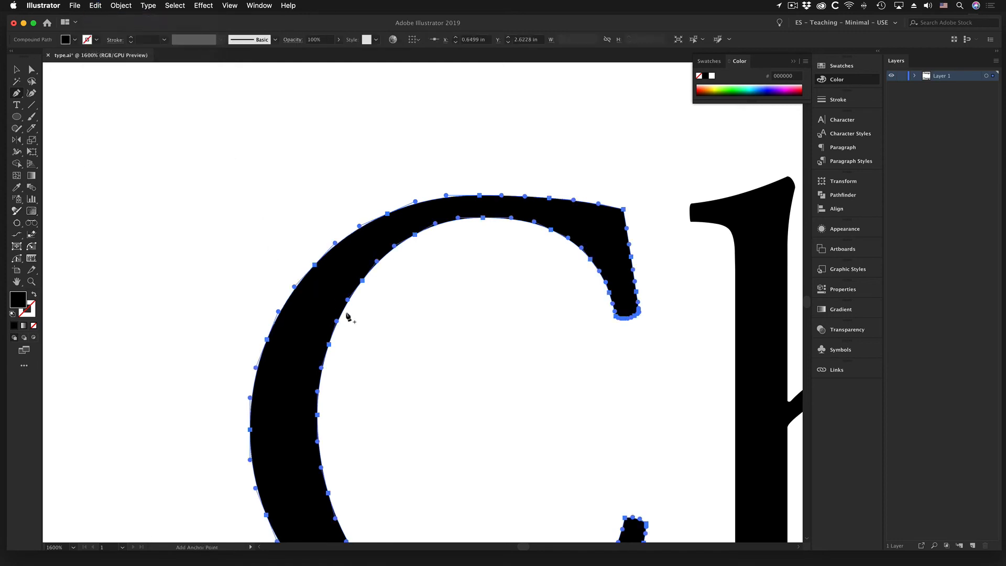
{"action": "key", "text": "p"}
{"action": "left_click", "coordinate": [315, 264]}
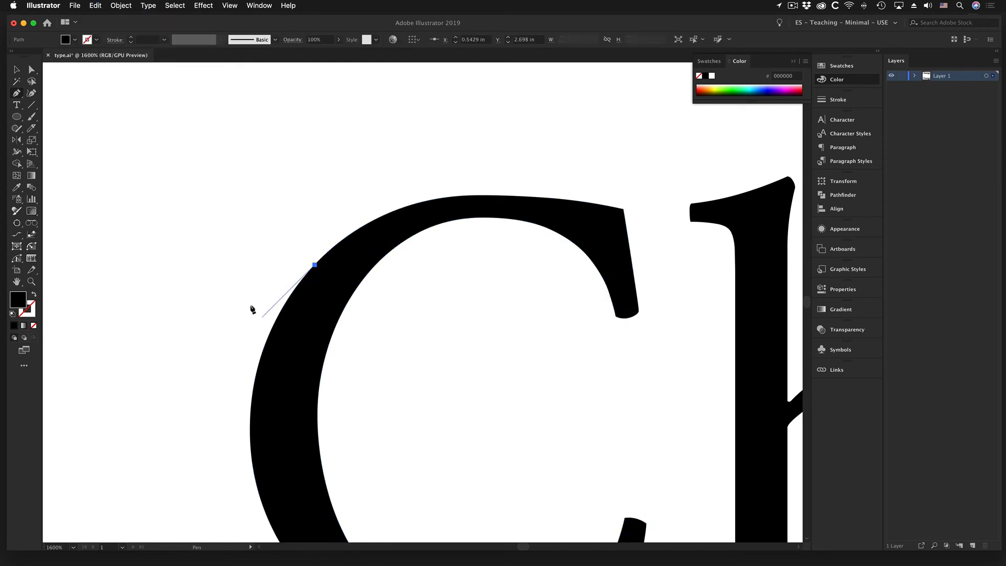
{"action": "left_click", "coordinate": [95, 5]}
{"action": "left_click", "coordinate": [112, 16]}
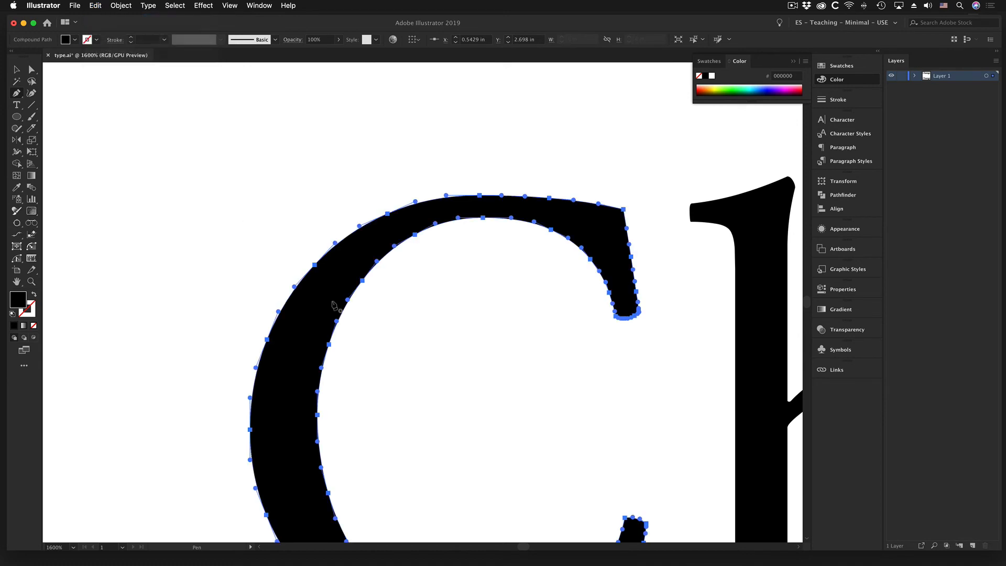
{"action": "left_click", "coordinate": [95, 4]}
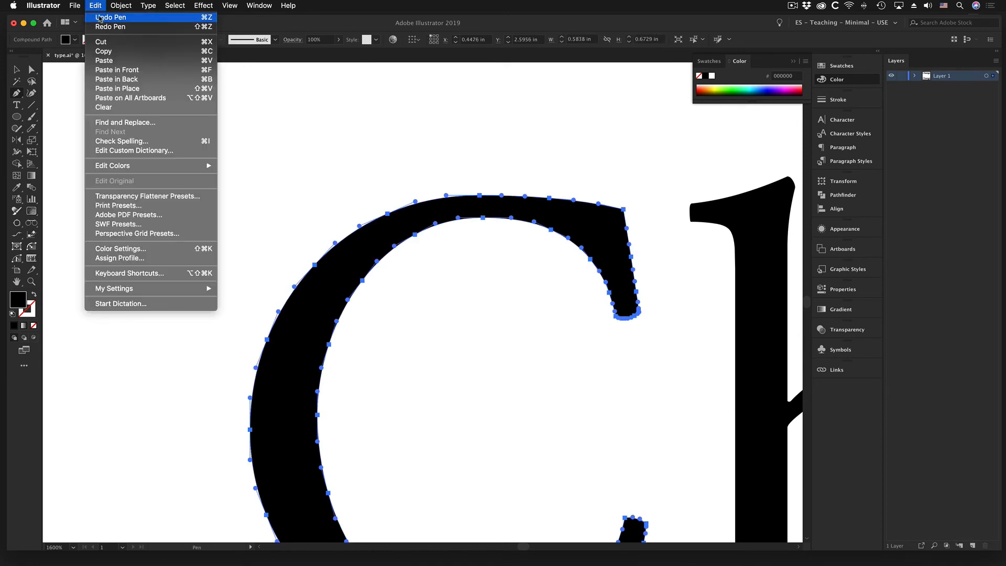
{"action": "left_click", "coordinate": [99, 16]}
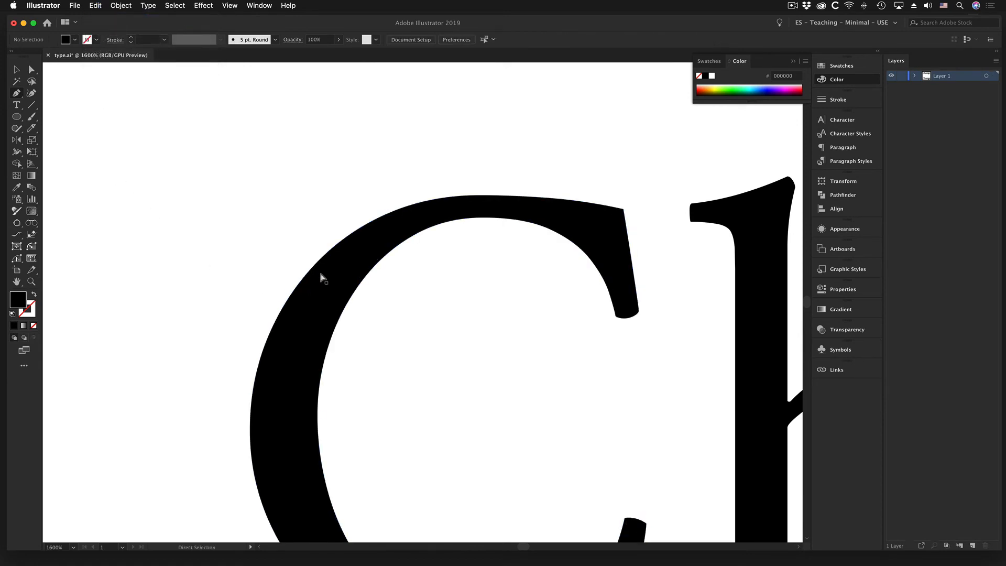
Pull the anchor point on the C's upper-left outer curve outward with Direct Selection and rotate its direction handles to a steep angle.
{"action": "left_click_drag", "start_coordinate": [292, 264], "coordinate": [348, 285]}
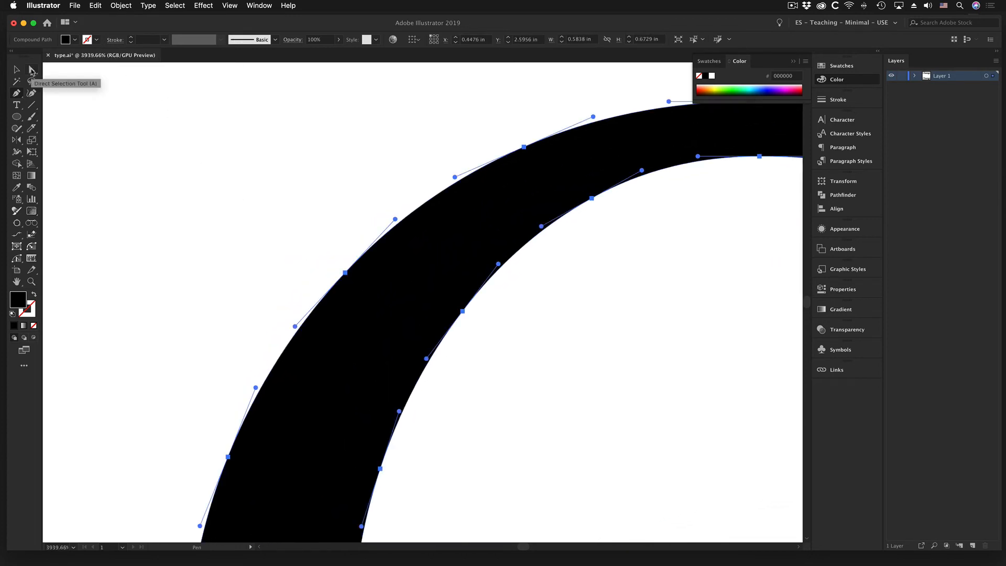
{"action": "left_click", "coordinate": [32, 71]}
{"action": "left_click", "coordinate": [333, 271]}
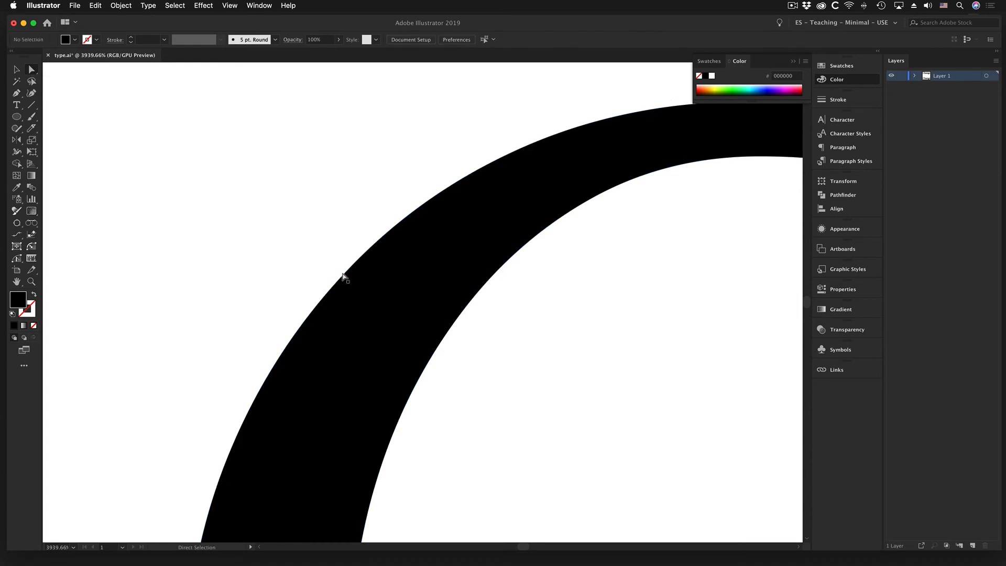
{"action": "left_click", "coordinate": [345, 273]}
{"action": "left_click_drag", "start_coordinate": [345, 273], "coordinate": [298, 225]}
{"action": "left_click_drag", "start_coordinate": [247, 279], "coordinate": [290, 294]}
Try re-angling the direction handles of the pulled-out anchor point on the C inward, and undo these handle changes.
{"action": "left_click_drag", "start_coordinate": [307, 152], "coordinate": [341, 183]}
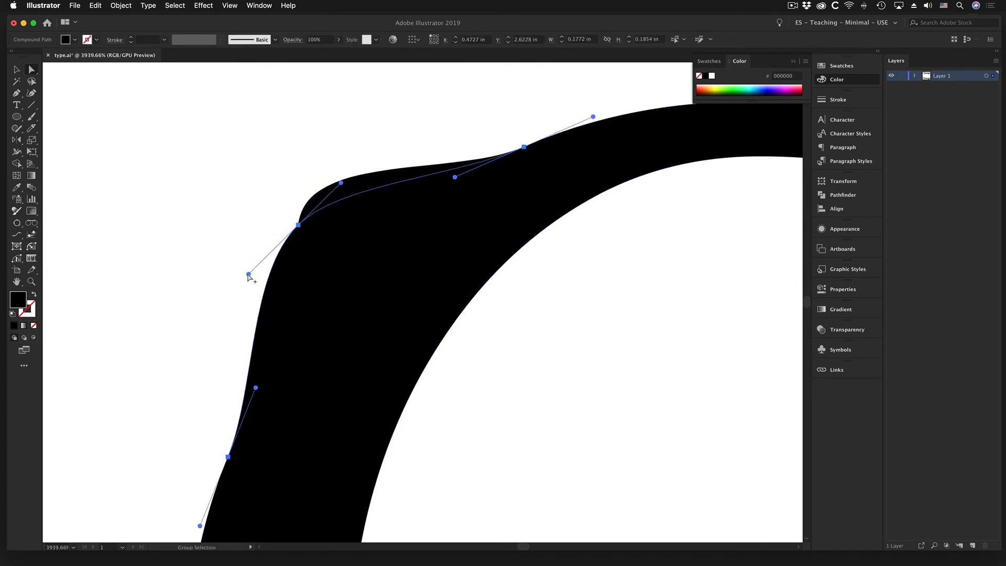
{"action": "left_click_drag", "start_coordinate": [248, 274], "coordinate": [334, 306]}
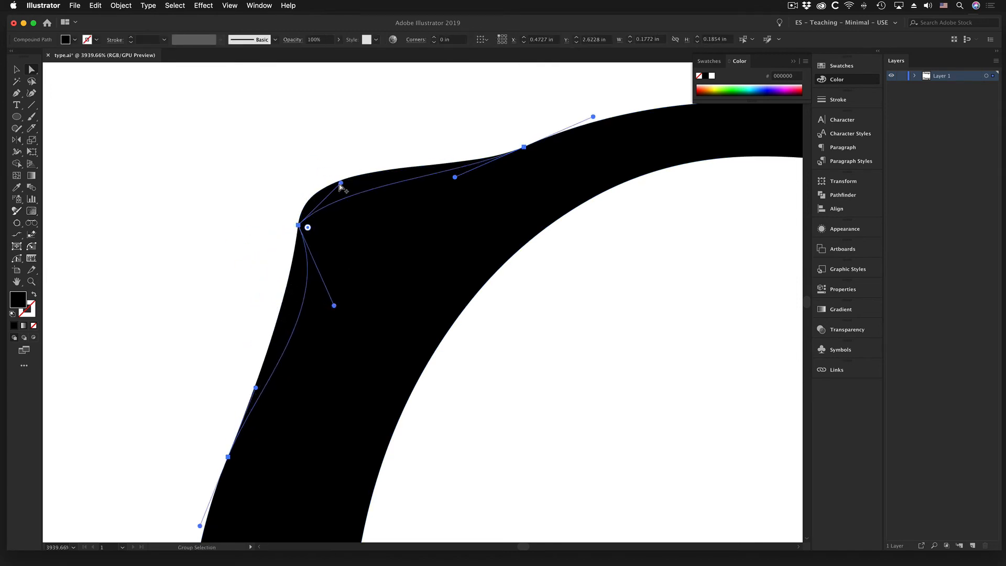
{"action": "left_click_drag", "start_coordinate": [341, 183], "coordinate": [400, 222]}
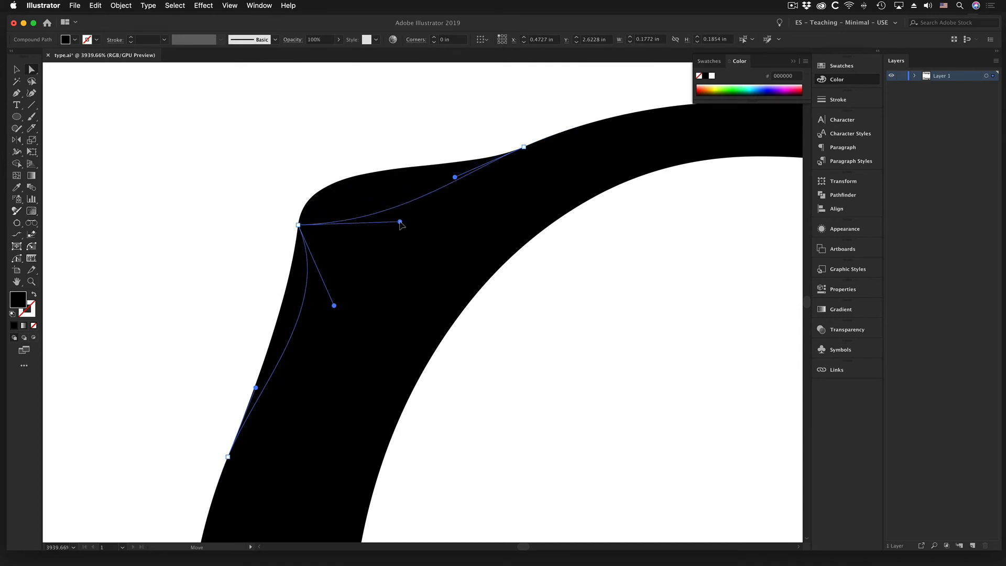
{"action": "left_click", "coordinate": [96, 5]}
{"action": "left_click", "coordinate": [105, 16]}
{"action": "left_click", "coordinate": [96, 5]}
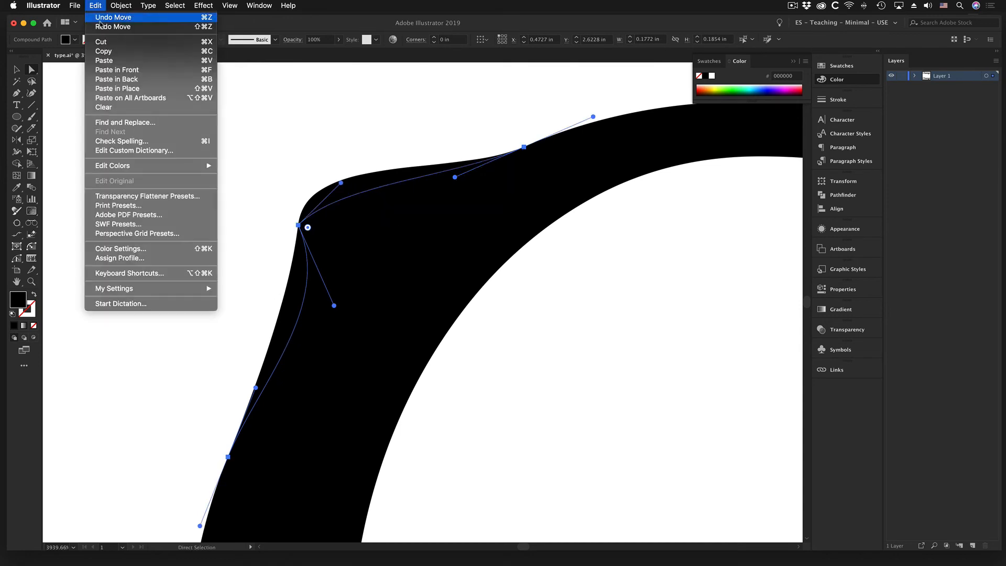
{"action": "left_click", "coordinate": [104, 17]}
{"action": "left_click", "coordinate": [96, 5]}
{"action": "left_click", "coordinate": [101, 18]}
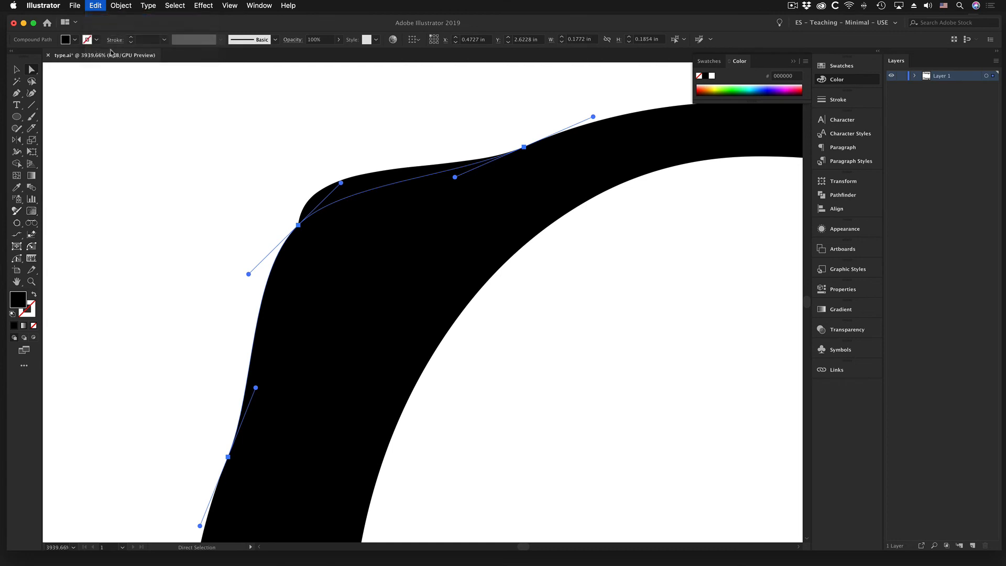
Convert the pulled-out anchor point to a corner with independent handles pointing into the C, forming a sharp spur on its upper-left edge.
{"action": "left_click", "coordinate": [21, 97]}
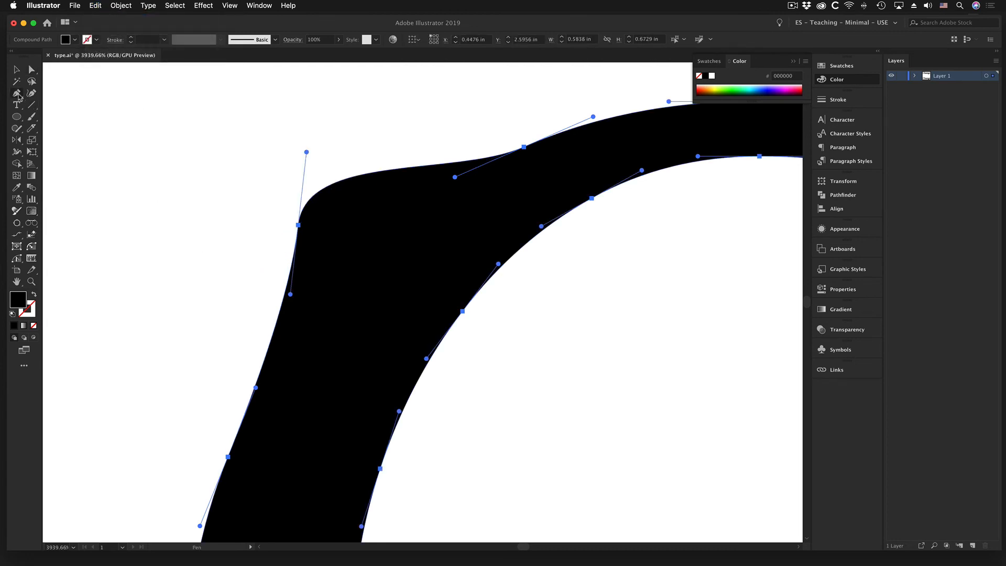
{"action": "left_click_drag", "start_coordinate": [291, 295], "coordinate": [367, 320]}
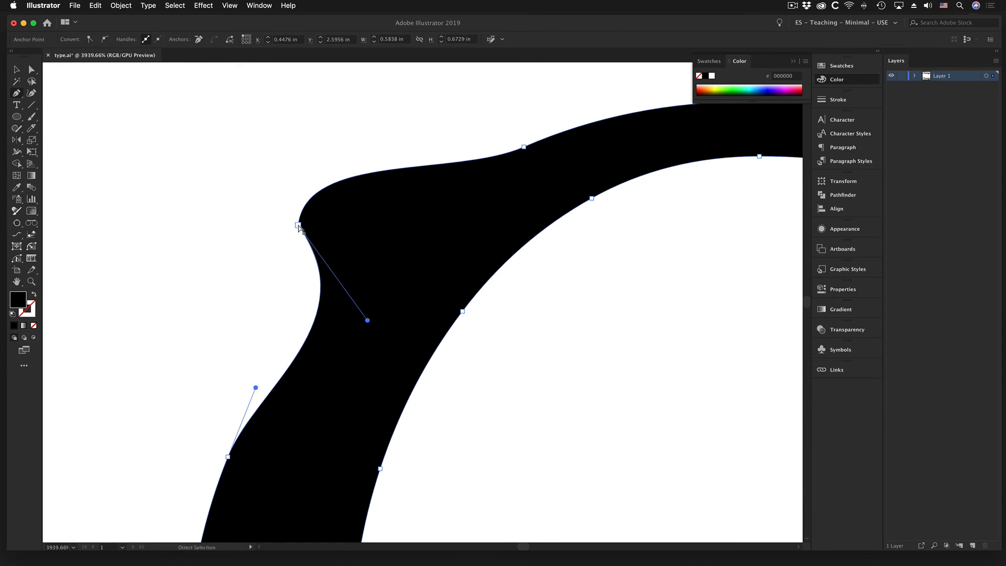
{"action": "left_click_drag", "start_coordinate": [299, 225], "coordinate": [418, 216]}
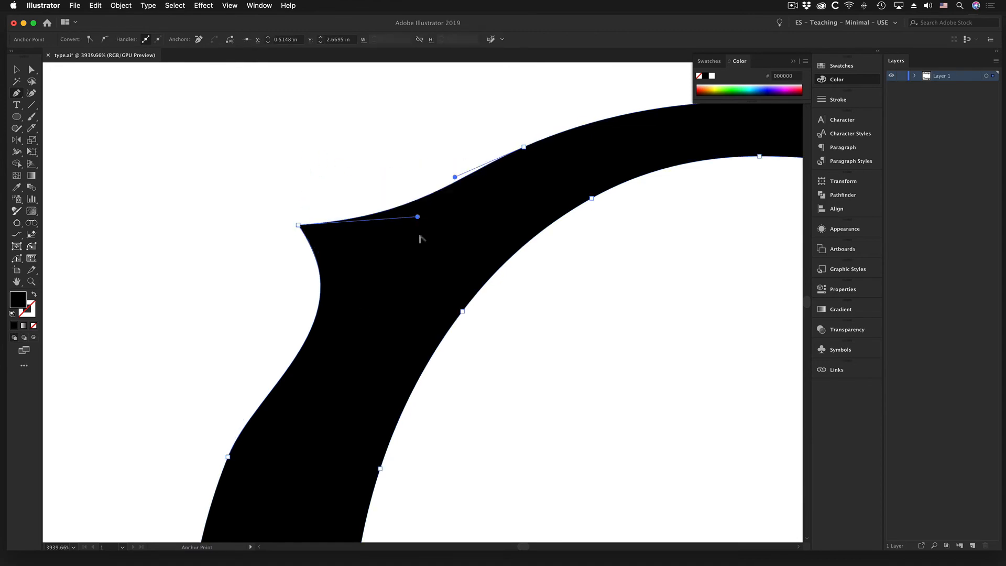
{"action": "left_click", "coordinate": [488, 335], "text": "alt+super"}
{"action": "left_click", "coordinate": [488, 335], "text": "alt+super"}
{"action": "left_click", "coordinate": [488, 335], "text": "alt+super"}
{"action": "left_click", "coordinate": [487, 335], "text": "alt+super"}
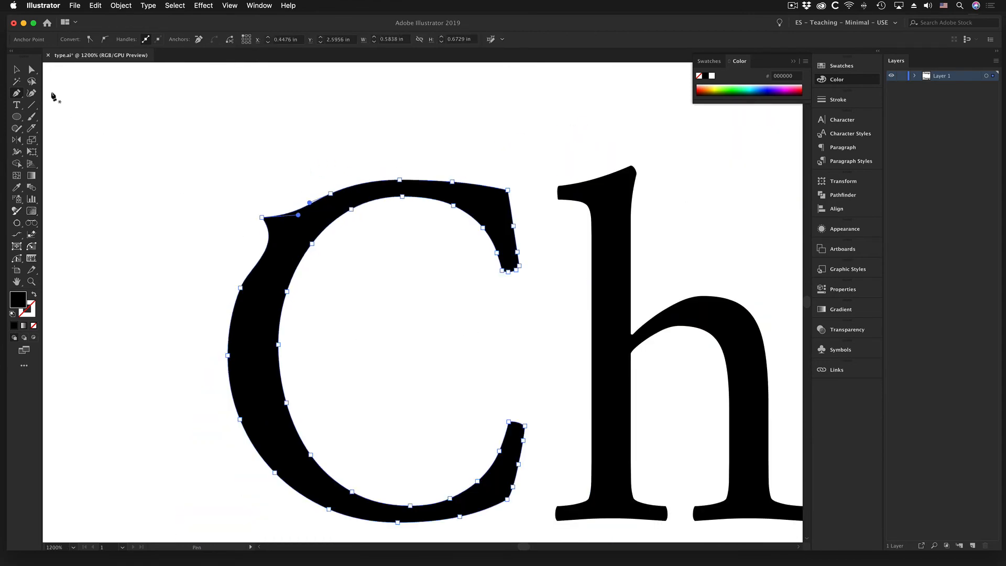
Move the outer anchor point below the C's spur outward with Direct Selection and adjust its handle to form a rounded bulge.
{"action": "left_click", "coordinate": [31, 70]}
{"action": "left_click", "coordinate": [312, 373]}
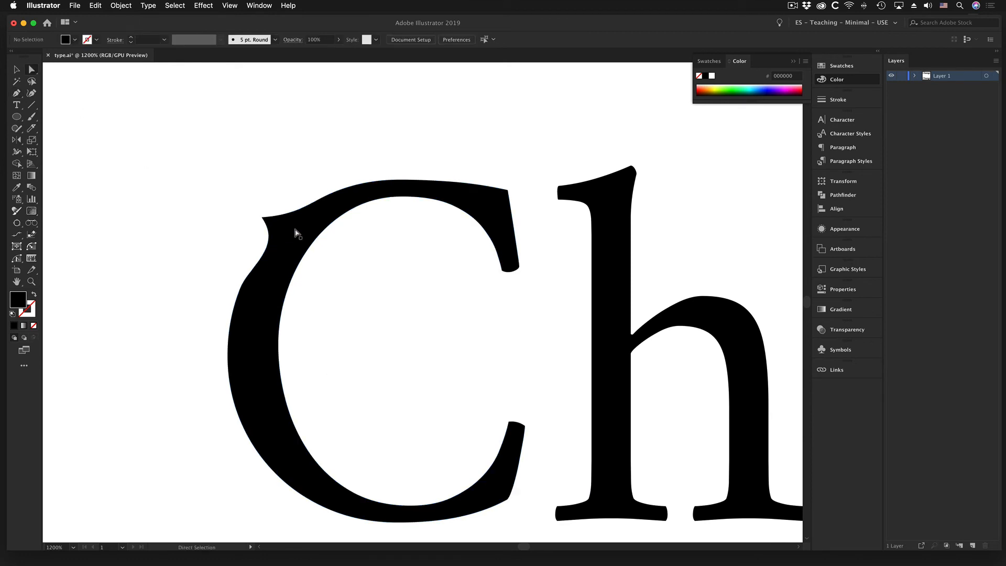
{"action": "left_click", "coordinate": [263, 261]}
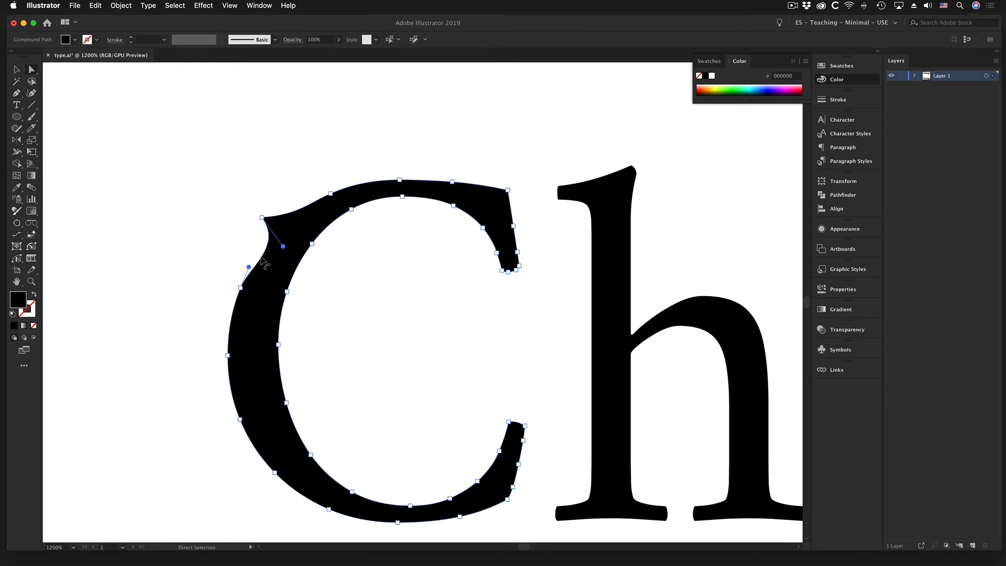
{"action": "left_click", "coordinate": [240, 287]}
{"action": "left_click_drag", "start_coordinate": [241, 288], "coordinate": [204, 311]}
{"action": "left_click_drag", "start_coordinate": [220, 275], "coordinate": [213, 271]}
{"action": "left_click", "coordinate": [391, 306]}
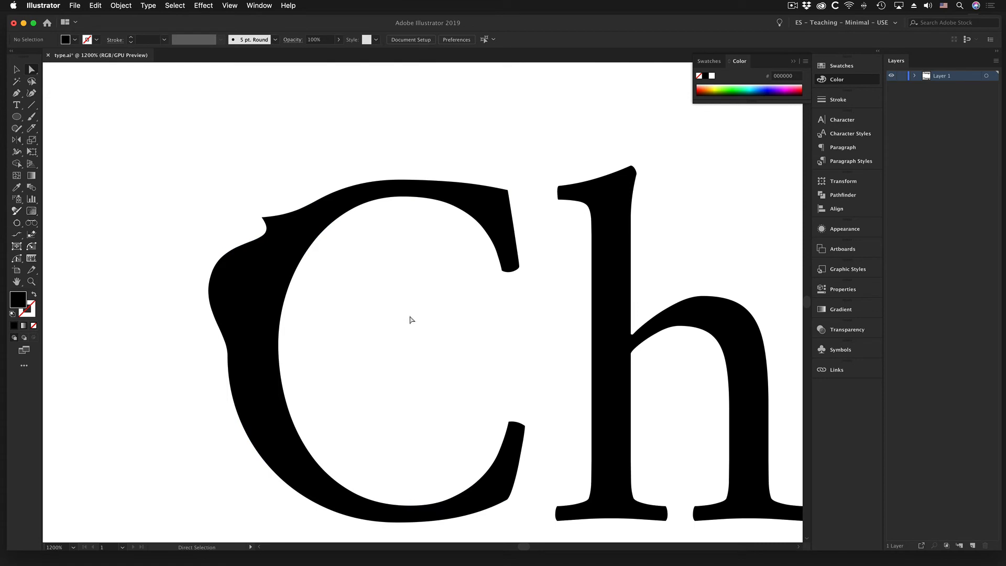
Select the letter C and slice across its upper stroke just past the spur with the Knife tool.
{"action": "left_click", "coordinate": [480, 343], "text": "alt+super"}
{"action": "left_click", "coordinate": [438, 300], "text": "alt+super"}
{"action": "left_click", "coordinate": [442, 304], "text": "alt+super"}
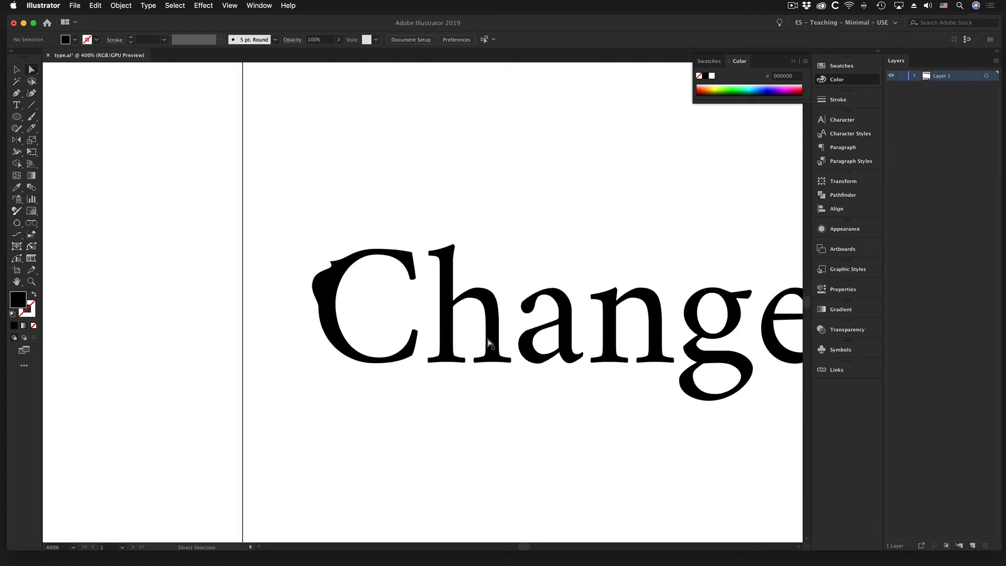
{"action": "left_click_drag", "start_coordinate": [521, 329], "coordinate": [508, 367]}
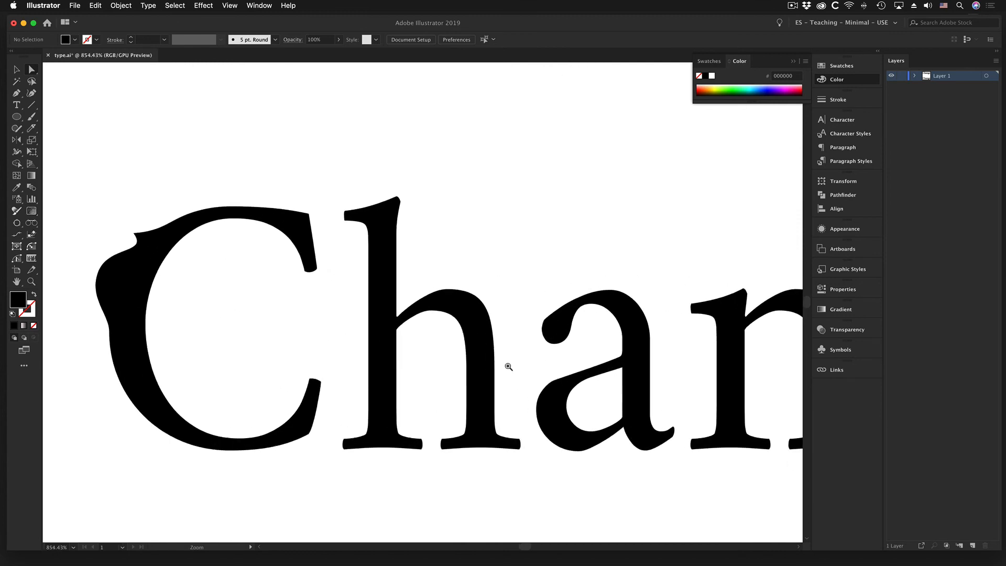
{"action": "left_click", "coordinate": [139, 281]}
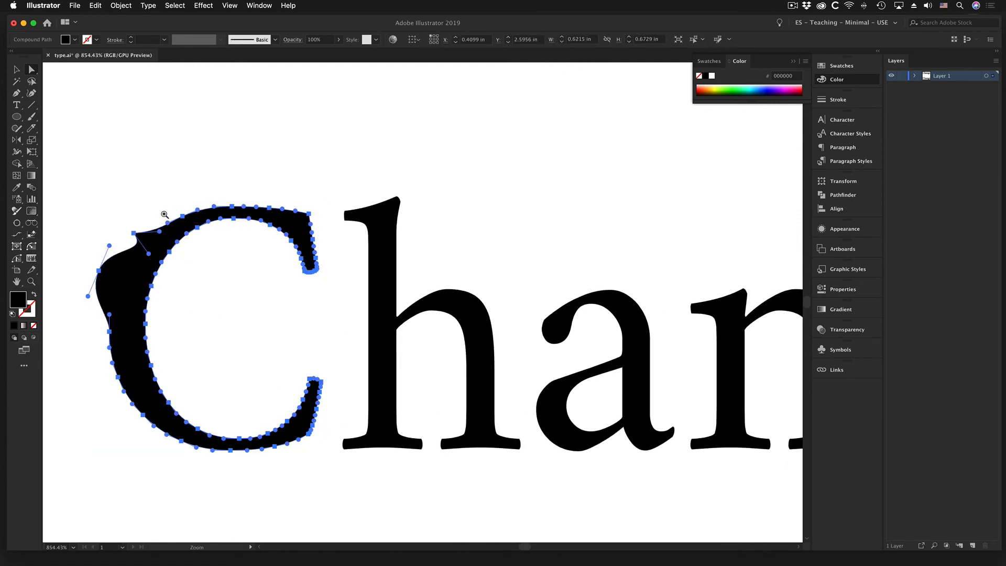
{"action": "left_click_drag", "start_coordinate": [143, 225], "coordinate": [398, 316]}
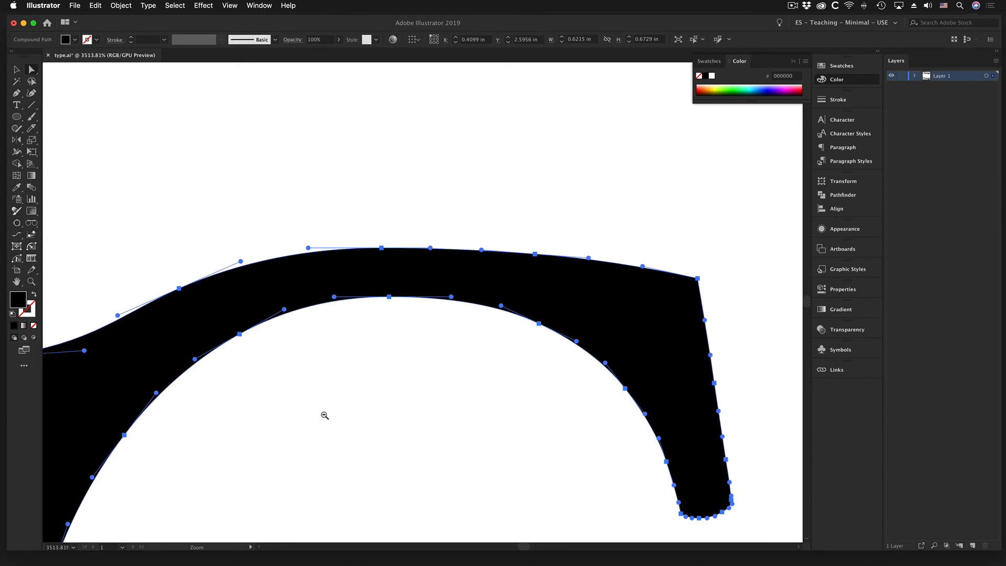
{"action": "left_click", "coordinate": [355, 348], "text": "alt"}
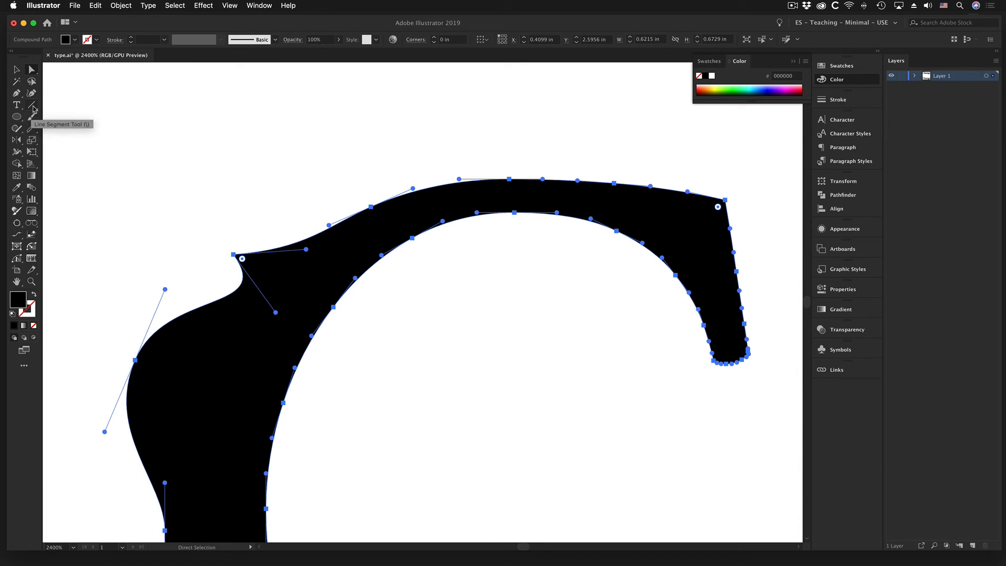
{"action": "left_click", "coordinate": [31, 131]}
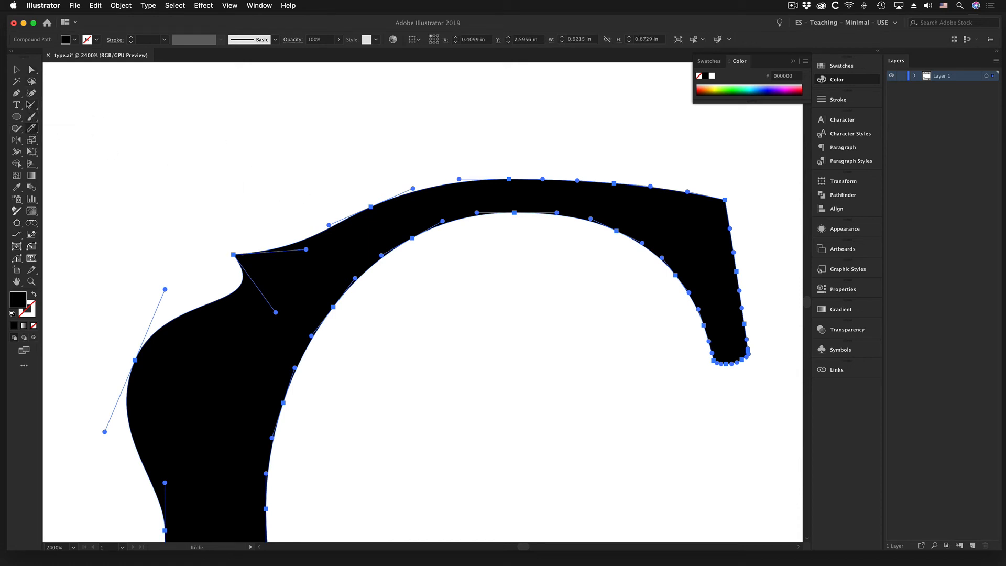
{"action": "left_click_drag", "start_coordinate": [31, 128], "coordinate": [62, 131]}
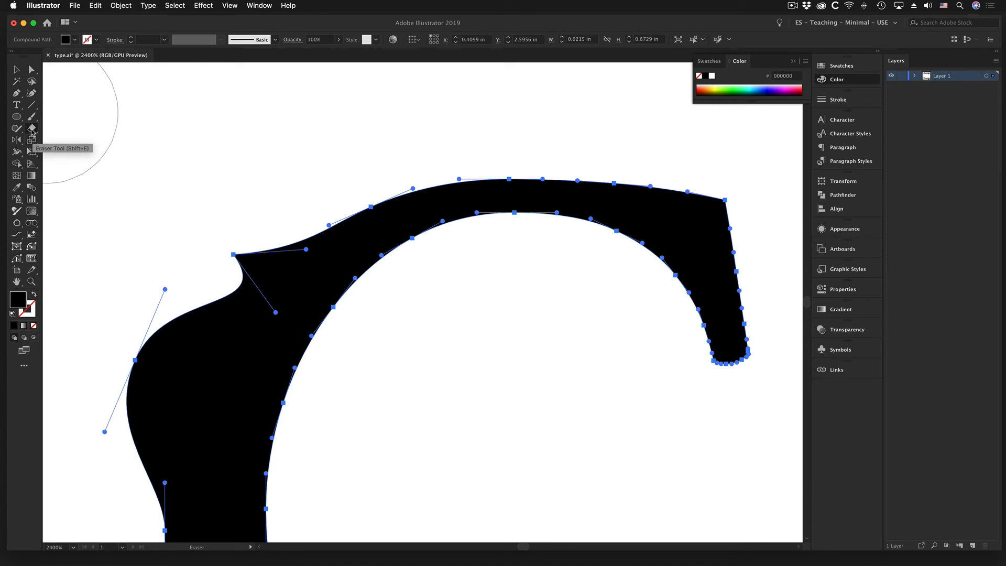
{"action": "mouse_move", "coordinate": [31, 130]}
{"action": "left_mouse_down"}
{"action": "mouse_move", "coordinate": [63, 132]}
{"action": "mouse_move", "coordinate": [66, 152]}
{"action": "left_mouse_up"}
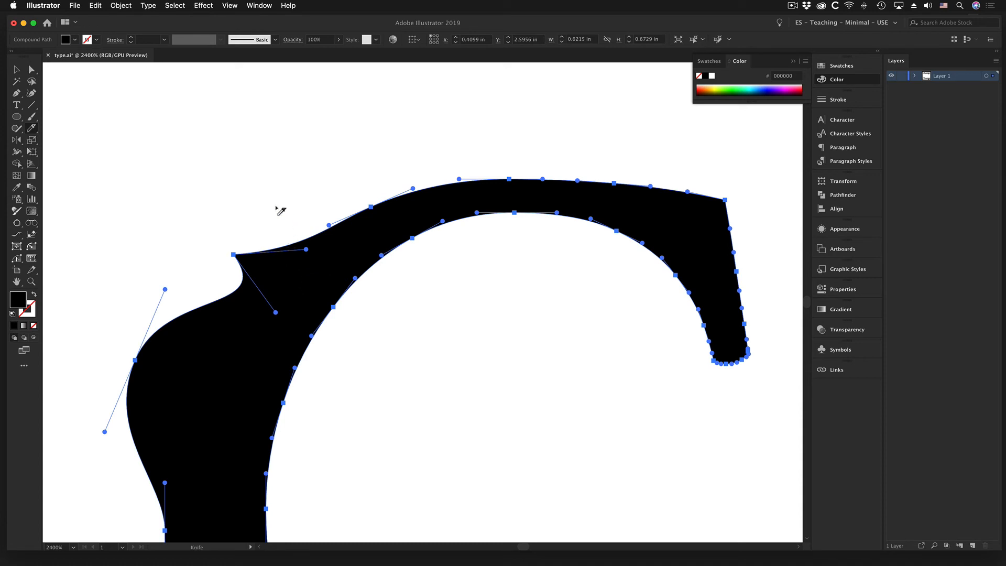
{"action": "mouse_move", "coordinate": [279, 208]}
{"action": "left_mouse_down"}
{"action": "mouse_move", "coordinate": [335, 274]}
{"action": "mouse_move", "coordinate": [425, 341]}
{"action": "left_mouse_up"}
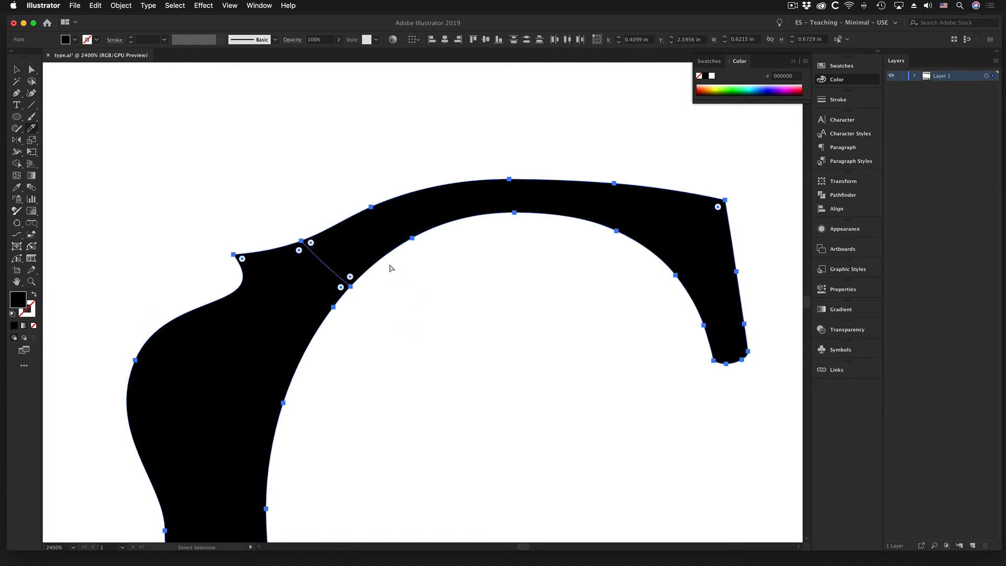
Move the C's sliced-off top arc and its remaining body apart with Direct Selection to open a gap at the cut.
{"action": "key", "text": "a"}
{"action": "left_click", "coordinate": [356, 244]}
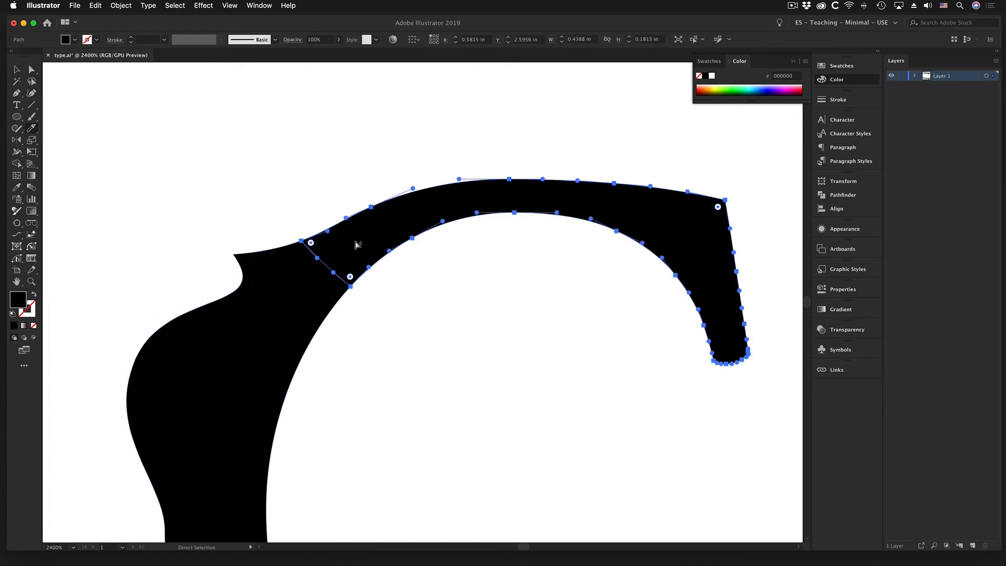
{"action": "left_click_drag", "start_coordinate": [356, 245], "coordinate": [425, 188]}
{"action": "left_click_drag", "start_coordinate": [308, 314], "coordinate": [269, 314]}
{"action": "left_click_drag", "start_coordinate": [474, 327], "coordinate": [381, 294]}
{"action": "key", "text": "super+minus"}
{"action": "key", "text": "super+minus"}
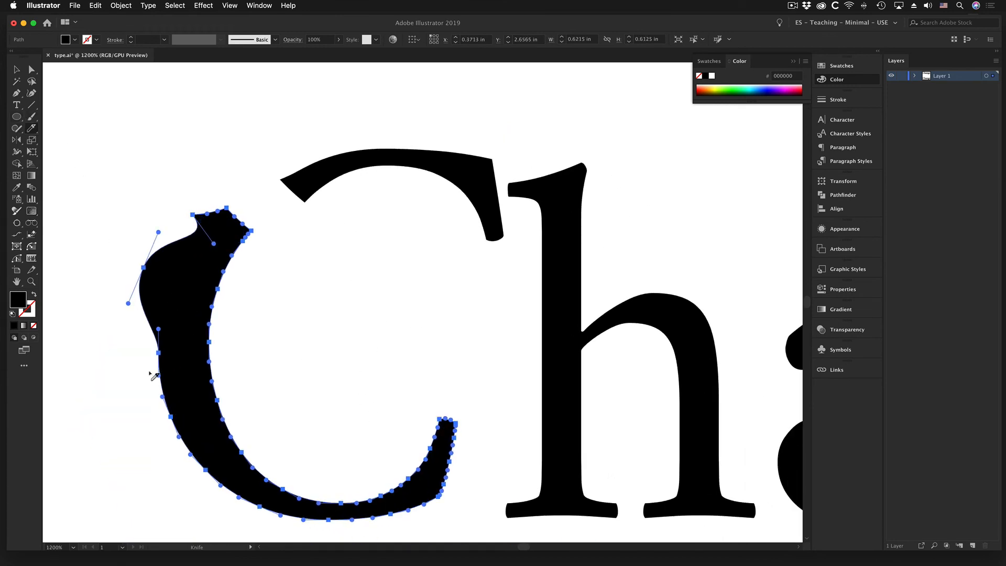
Slice across the C's lower-left stroke with the Knife and move the two resulting pieces apart.
{"action": "mouse_move", "coordinate": [150, 431]}
{"action": "left_mouse_down"}
{"action": "mouse_move", "coordinate": [189, 399]}
{"action": "mouse_move", "coordinate": [241, 391]}
{"action": "left_mouse_up"}
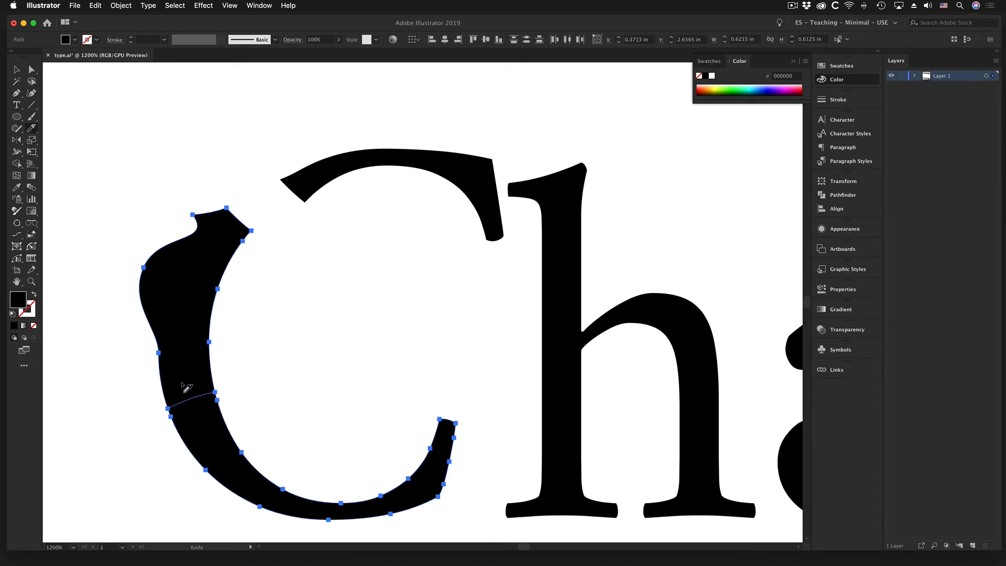
{"action": "left_click", "coordinate": [253, 410], "text": "super"}
{"action": "left_click", "coordinate": [206, 434], "text": "super"}
{"action": "left_click_drag", "start_coordinate": [209, 428], "coordinate": [233, 444]}
{"action": "left_click", "coordinate": [193, 324], "text": "super"}
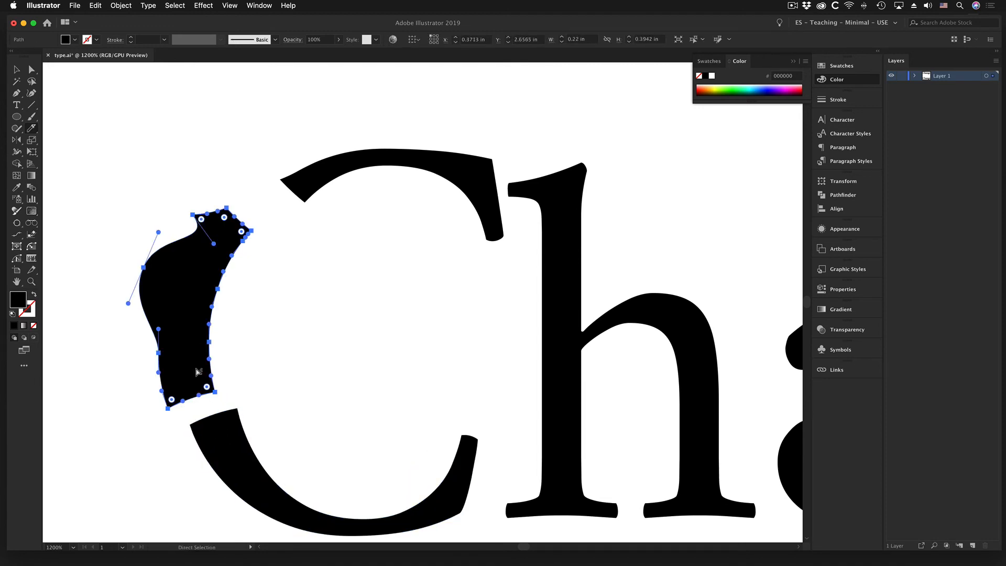
{"action": "left_click_drag", "start_coordinate": [197, 367], "coordinate": [196, 342]}
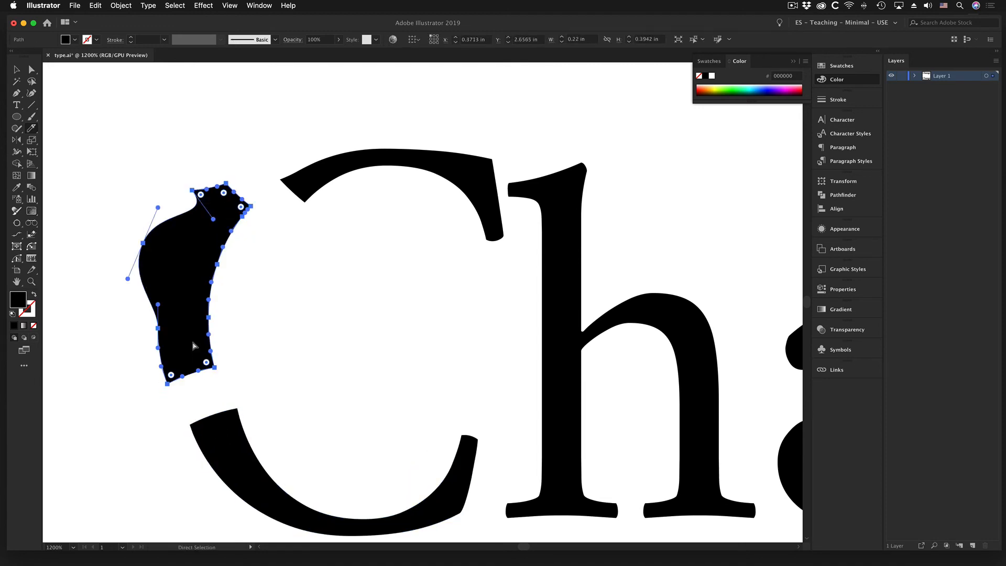
Slice the C's bulged left piece in two with the Knife and move its lower part down and outward.
{"action": "left_click", "coordinate": [33, 131]}
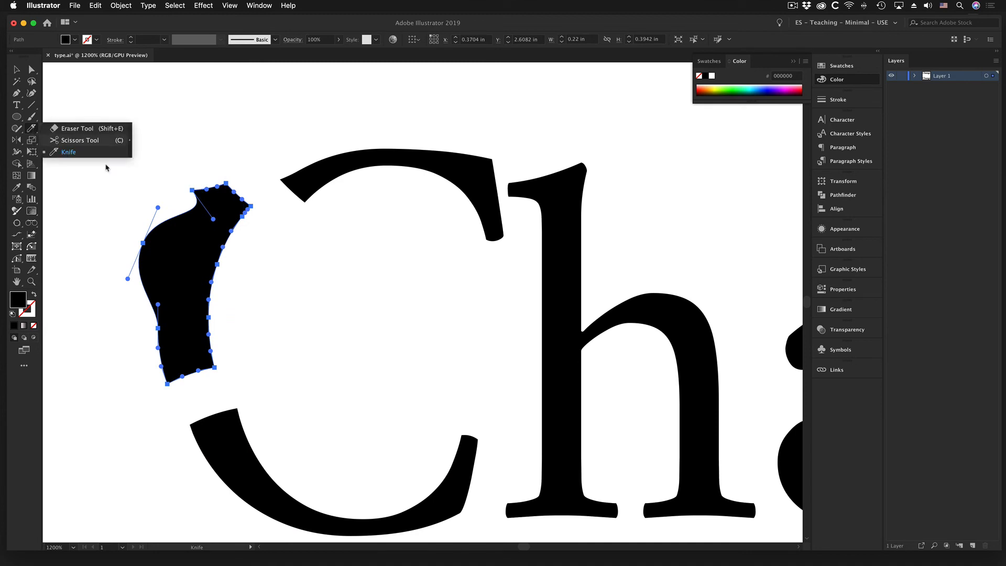
{"action": "mouse_move", "coordinate": [108, 290]}
{"action": "left_mouse_down"}
{"action": "mouse_move", "coordinate": [182, 278]}
{"action": "mouse_move", "coordinate": [255, 301]}
{"action": "left_mouse_up"}
{"action": "left_click_drag", "start_coordinate": [190, 327], "coordinate": [149, 366], "text": "super"}
{"action": "left_click", "coordinate": [180, 325]}
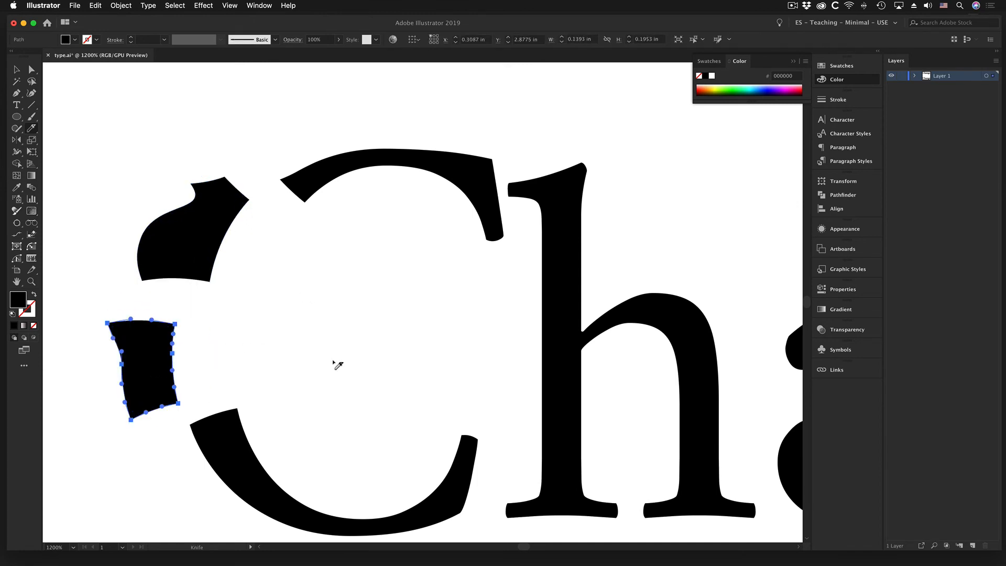
Select the whole outlined word "Change" with the Selection tool and ungroup it.
{"action": "left_click", "coordinate": [345, 299], "text": "alt+super"}
{"action": "left_click_drag", "start_coordinate": [429, 310], "coordinate": [351, 330]}
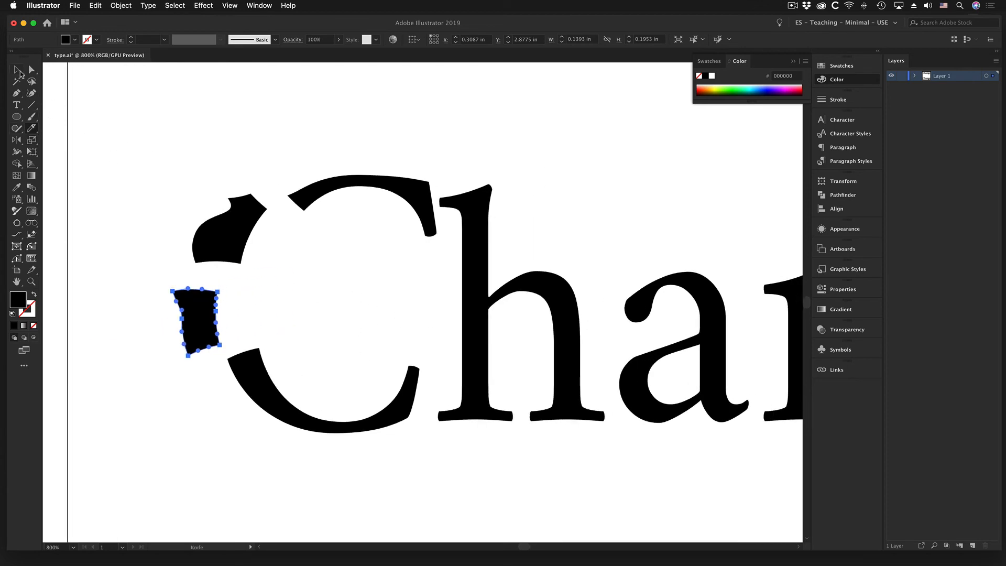
{"action": "left_click_drag", "start_coordinate": [550, 243], "coordinate": [458, 271]}
{"action": "left_click", "coordinate": [367, 268]}
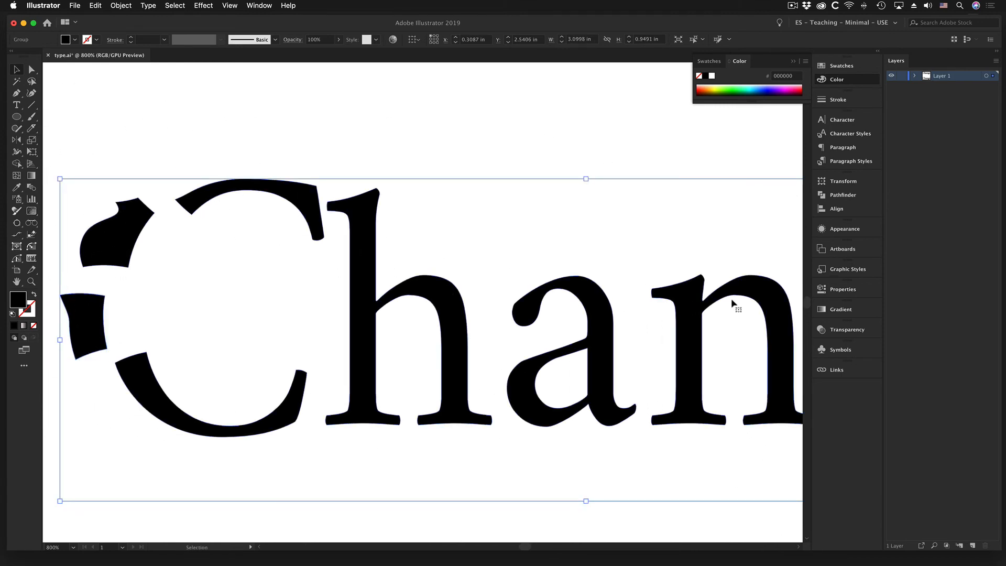
{"action": "left_click", "coordinate": [462, 320], "text": "alt"}
{"action": "left_click", "coordinate": [463, 318], "text": "alt"}
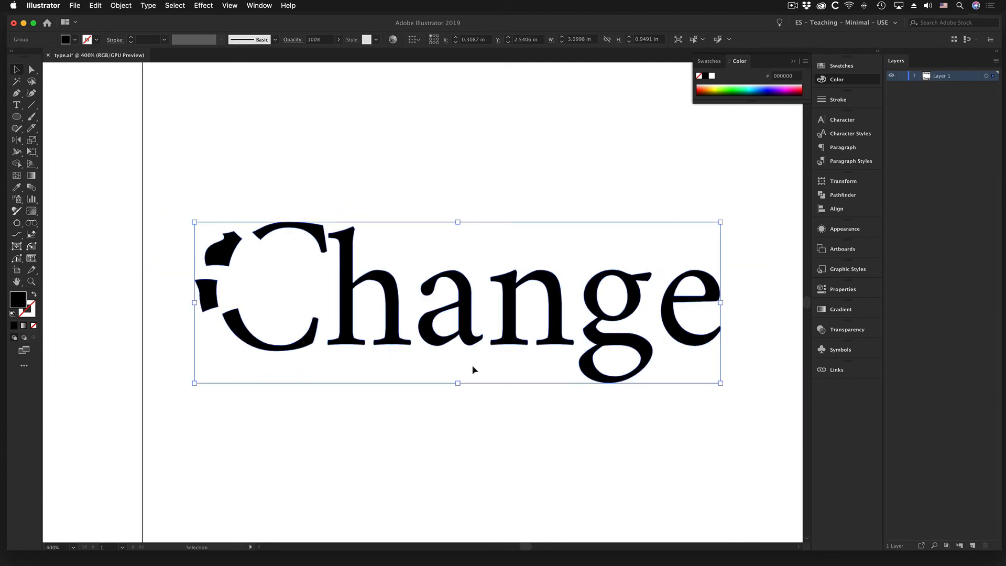
{"action": "left_click", "coordinate": [123, 5]}
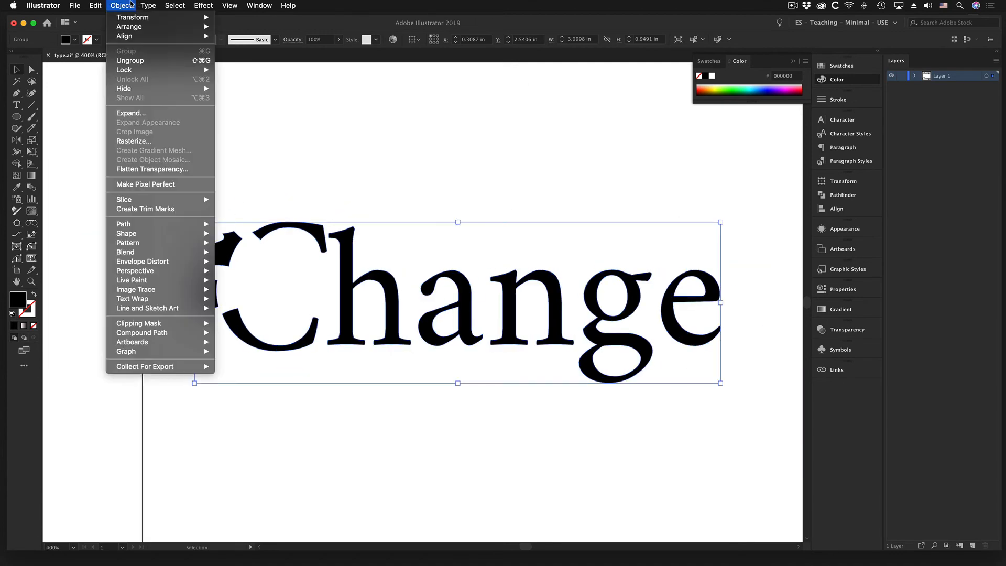
{"action": "left_click", "coordinate": [131, 60]}
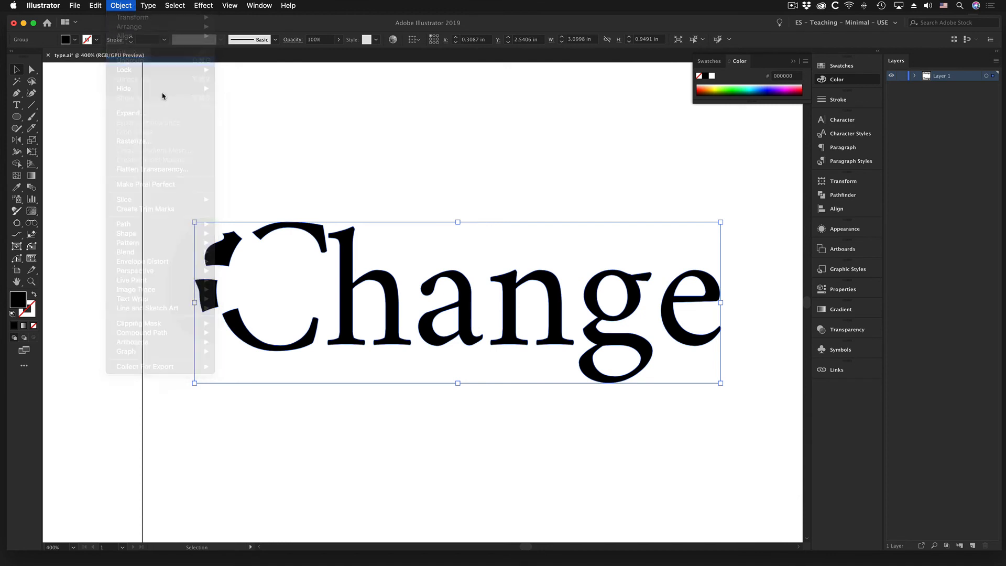
Select the letters h, a, n, g and e one at a time to check that each is a separate object.
{"action": "left_click", "coordinate": [258, 159]}
{"action": "left_click", "coordinate": [352, 249]}
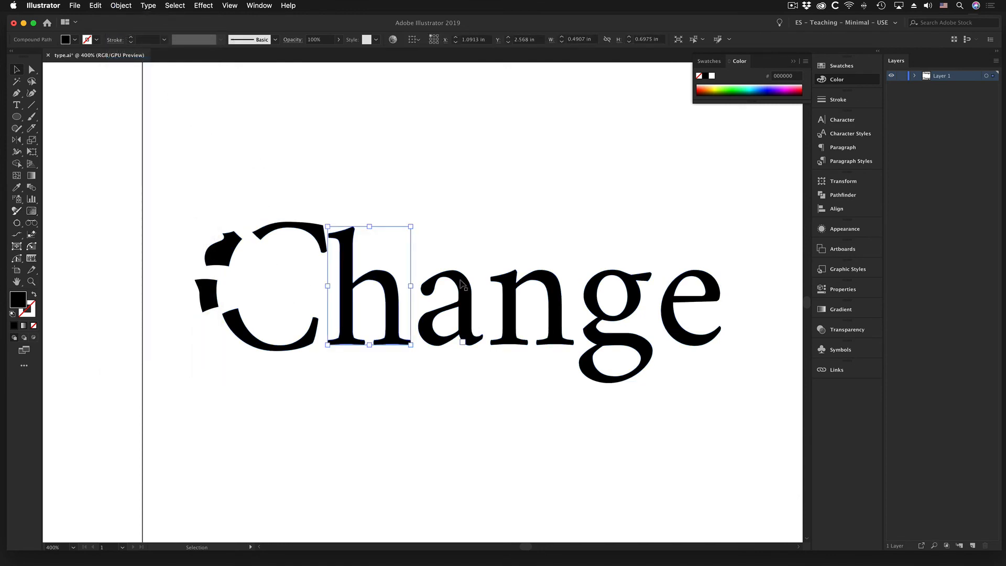
{"action": "left_click", "coordinate": [461, 283]}
{"action": "left_click", "coordinate": [517, 282]}
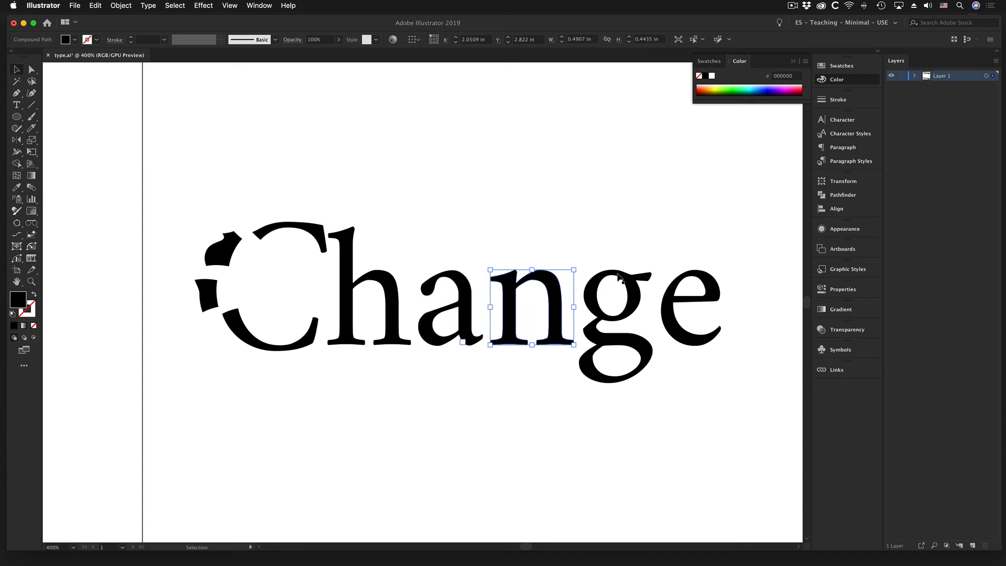
{"action": "left_click", "coordinate": [618, 276]}
{"action": "left_click", "coordinate": [668, 314]}
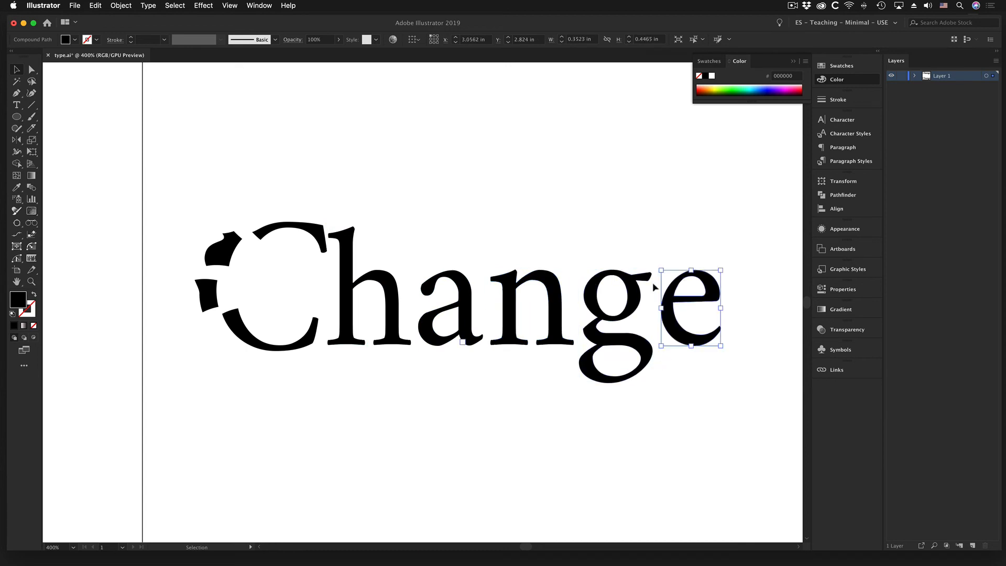
{"action": "left_click", "coordinate": [628, 289]}
{"action": "left_click", "coordinate": [539, 284]}
{"action": "left_click", "coordinate": [466, 287]}
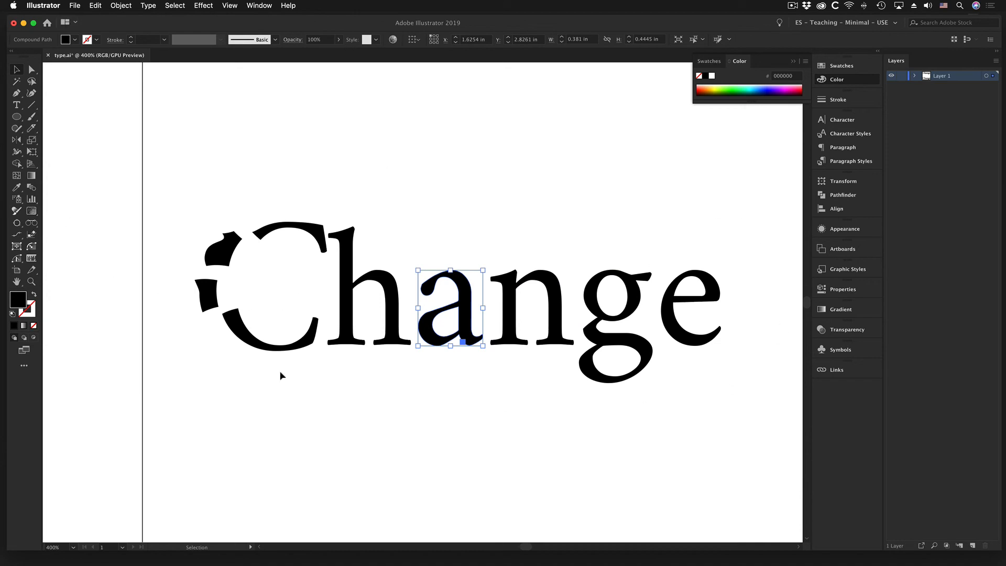
{"action": "left_click", "coordinate": [123, 5]}
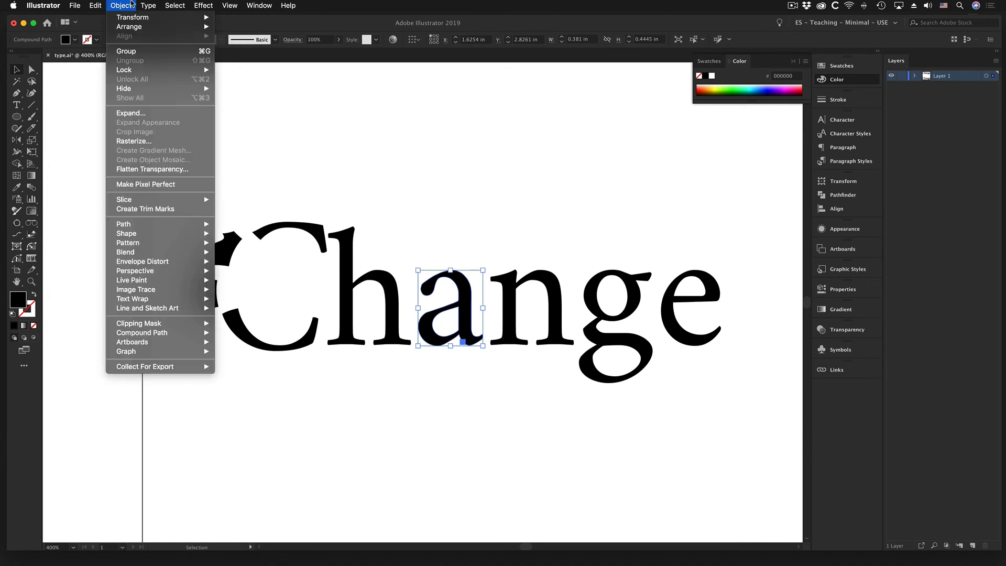
{"action": "left_click", "coordinate": [442, 207]}
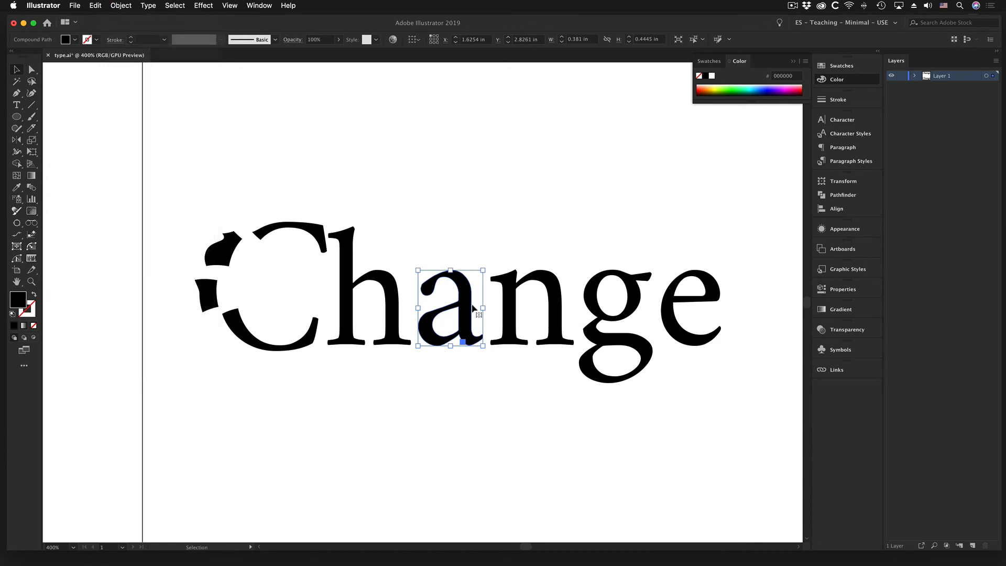
Scatter the letters a, n, g, e and h around the artboard and spread the C's top and bottom arcs apart.
{"action": "left_click_drag", "start_coordinate": [468, 303], "coordinate": [520, 175]}
{"action": "left_click_drag", "start_coordinate": [544, 276], "coordinate": [548, 385]}
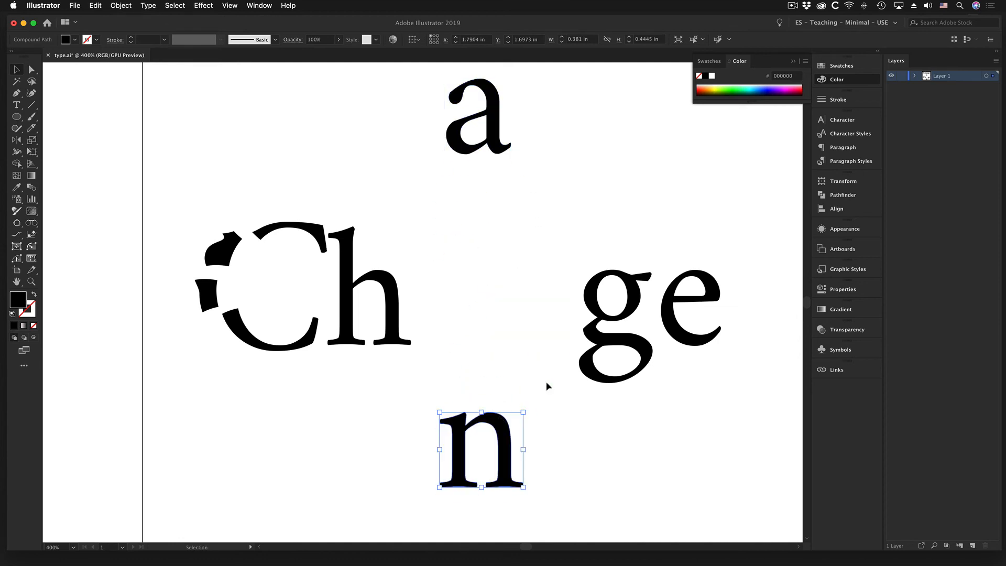
{"action": "left_click_drag", "start_coordinate": [600, 301], "coordinate": [559, 218]}
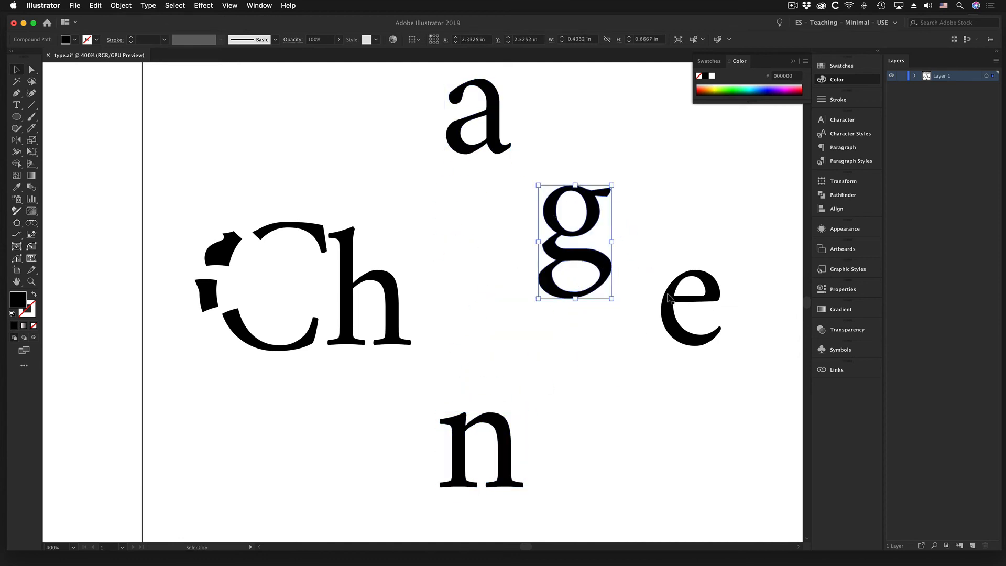
{"action": "left_click_drag", "start_coordinate": [671, 314], "coordinate": [641, 404]}
{"action": "left_click_drag", "start_coordinate": [394, 280], "coordinate": [469, 297]}
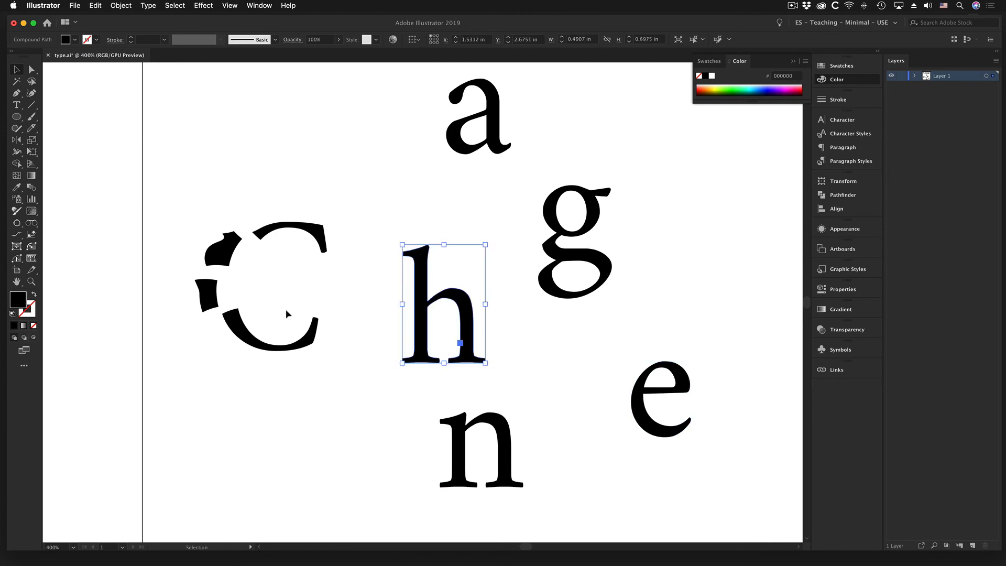
{"action": "left_click_drag", "start_coordinate": [281, 347], "coordinate": [251, 417]}
{"action": "left_click_drag", "start_coordinate": [292, 228], "coordinate": [259, 199]}
Select all four pieces of the sliced C and delete them.
{"action": "left_click_drag", "start_coordinate": [146, 139], "coordinate": [346, 476]}
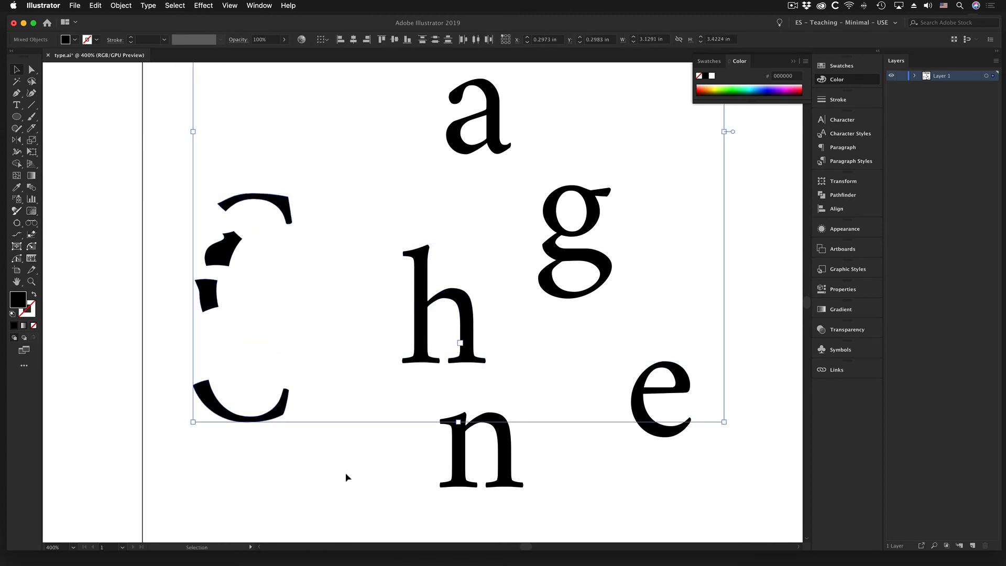
{"action": "left_click", "coordinate": [374, 375]}
{"action": "left_click_drag", "start_coordinate": [183, 166], "coordinate": [313, 454]}
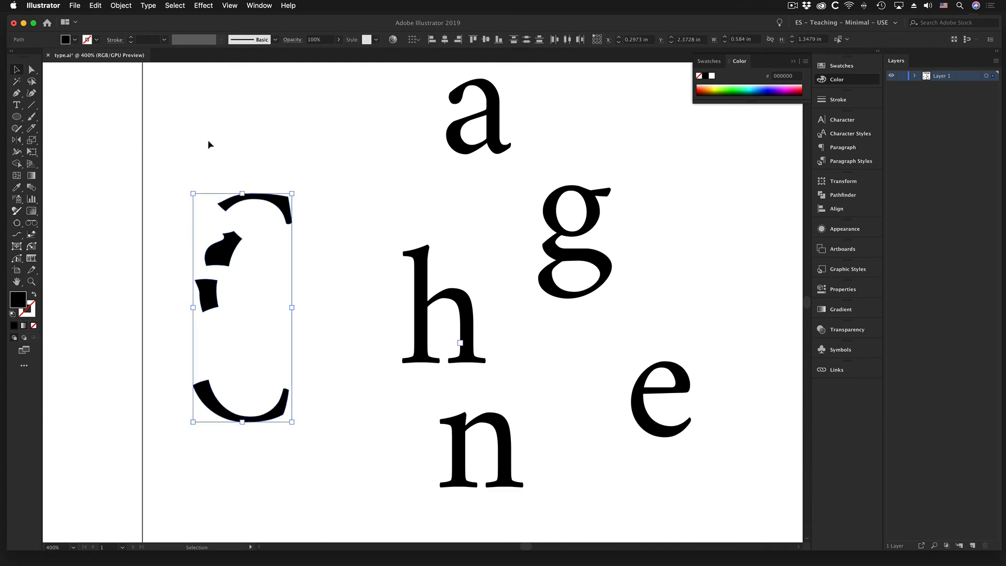
{"action": "key", "text": "Delete"}
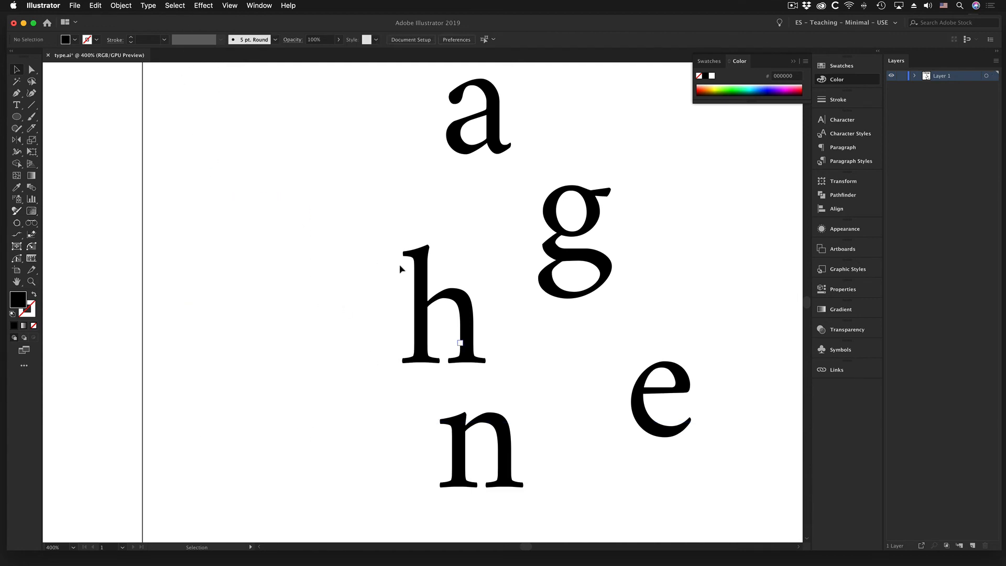
{"action": "left_click", "coordinate": [433, 259], "text": "alt+super"}
{"action": "left_click", "coordinate": [434, 259], "text": "alt+super"}
{"action": "left_click_drag", "start_coordinate": [450, 179], "coordinate": [577, 172]}
{"action": "left_click_drag", "start_coordinate": [642, 165], "coordinate": [229, 163]}
{"action": "left_click", "coordinate": [621, 423]}
{"action": "left_click_drag", "start_coordinate": [624, 422], "coordinate": [519, 323]}
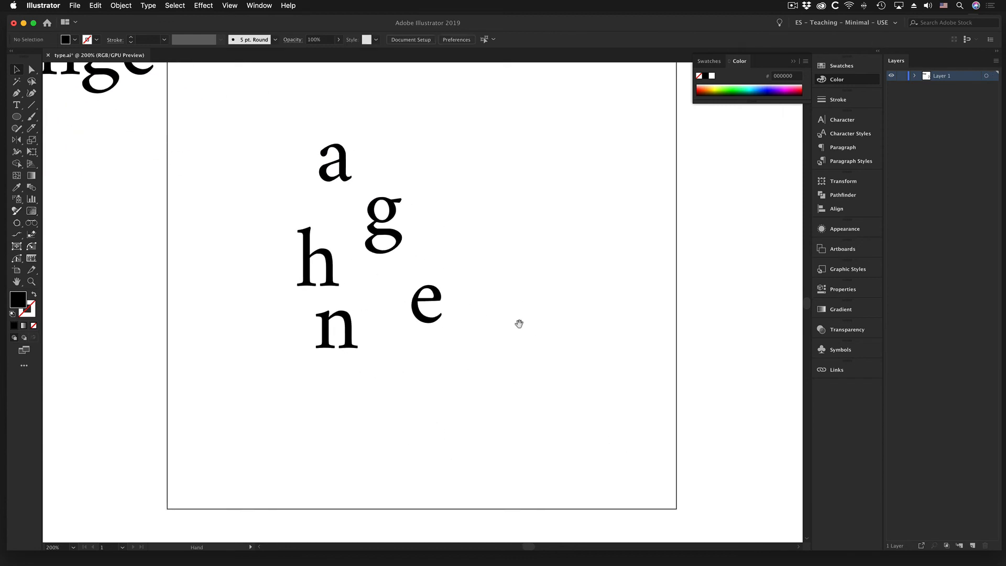
{"action": "left_click_drag", "start_coordinate": [293, 210], "coordinate": [416, 317]}
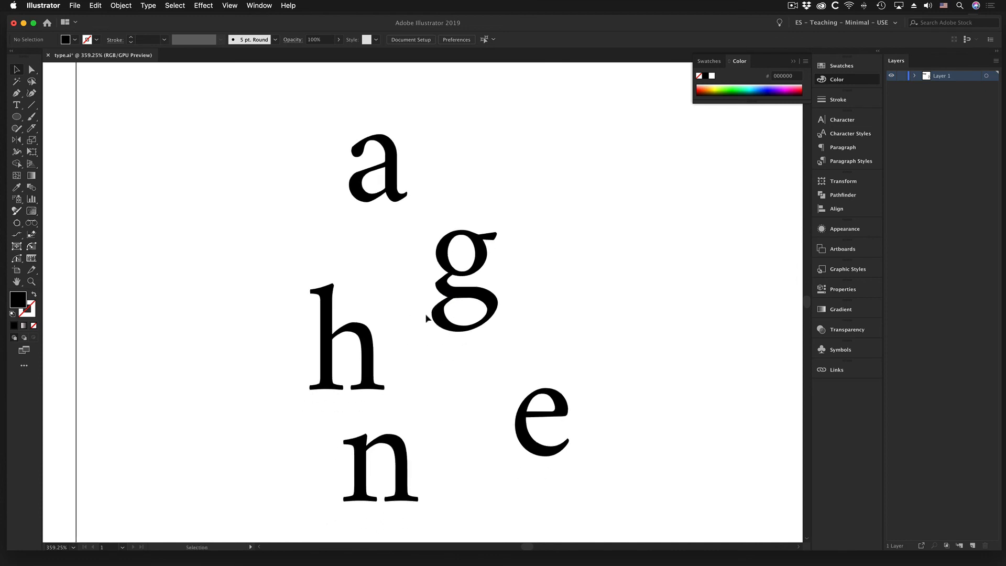
Enlarge the letter a proportionally to about 1.09 × 1.27 in and move it to the artboard's upper left.
{"action": "left_click", "coordinate": [381, 190]}
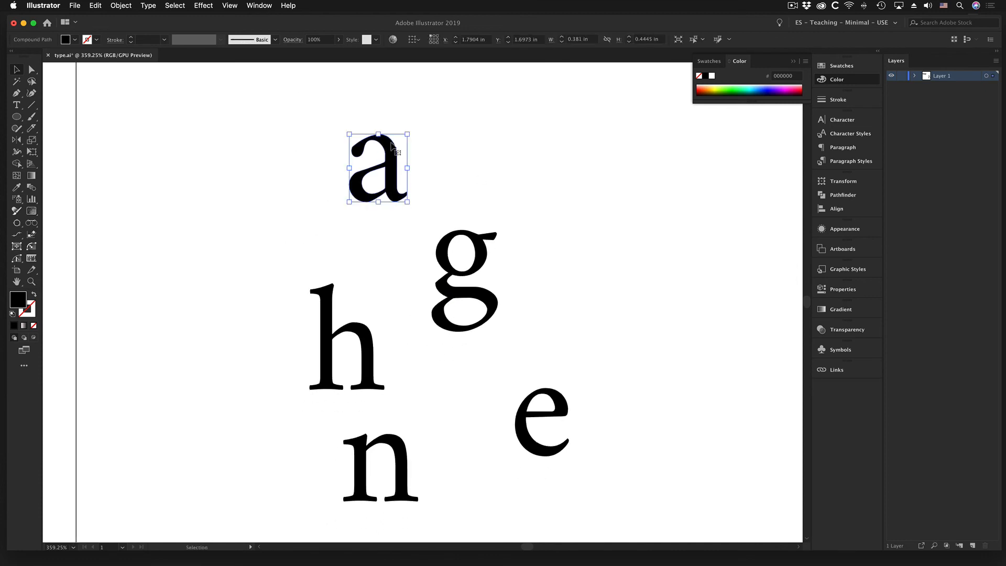
{"action": "left_click_drag", "start_coordinate": [408, 133], "coordinate": [515, 79]}
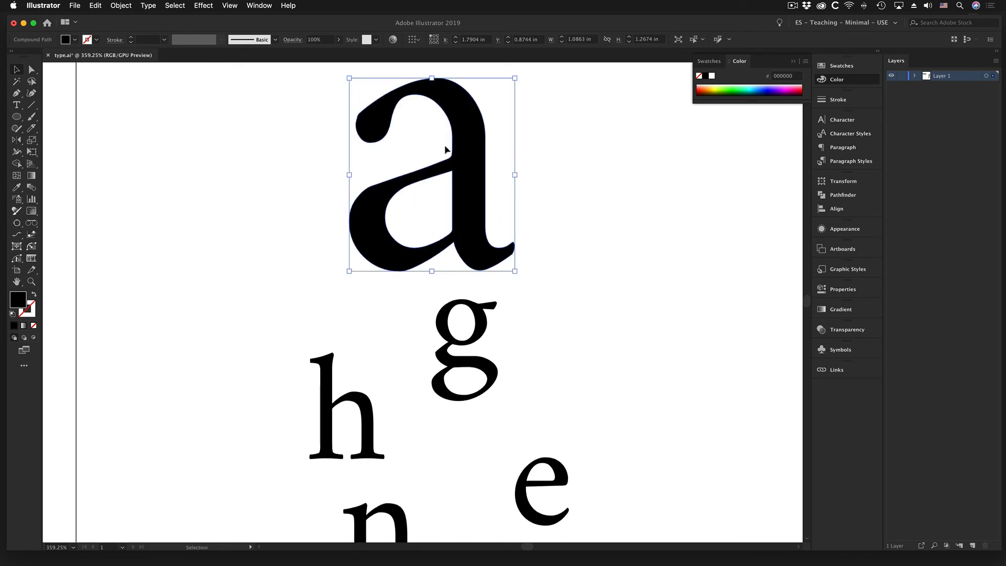
{"action": "left_click_drag", "start_coordinate": [471, 182], "coordinate": [311, 221]}
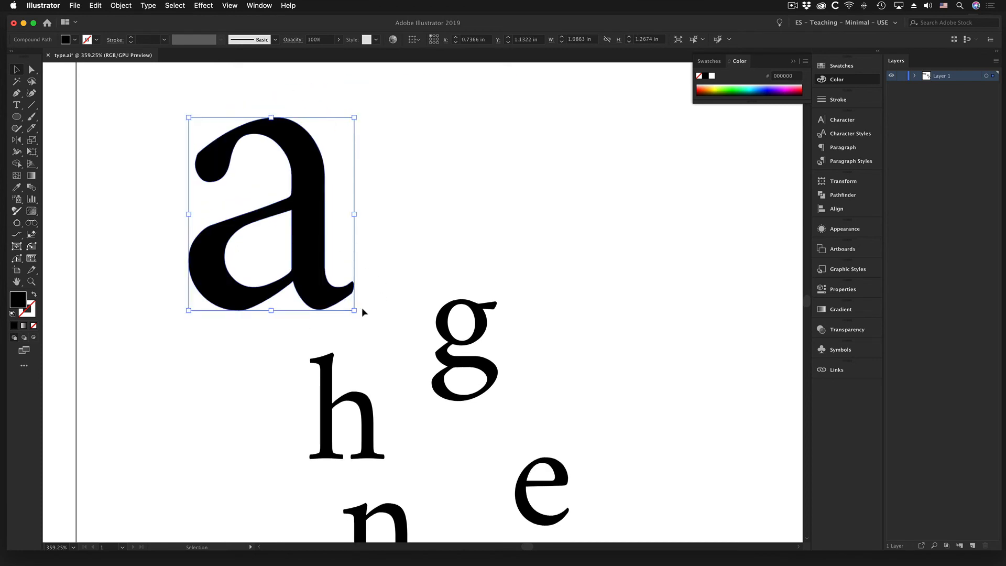
Enlarge the letter g to about 0.95 × 1.46 in and place it against the right side of the a.
{"action": "left_click", "coordinate": [443, 326]}
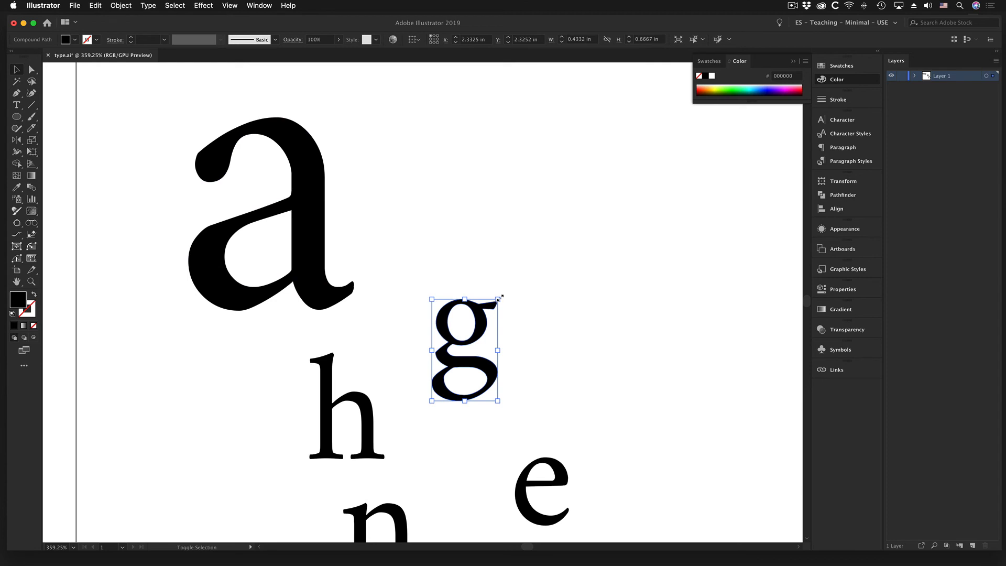
{"action": "left_click_drag", "start_coordinate": [498, 297], "coordinate": [598, 206]}
{"action": "left_click_drag", "start_coordinate": [520, 268], "coordinate": [434, 258]}
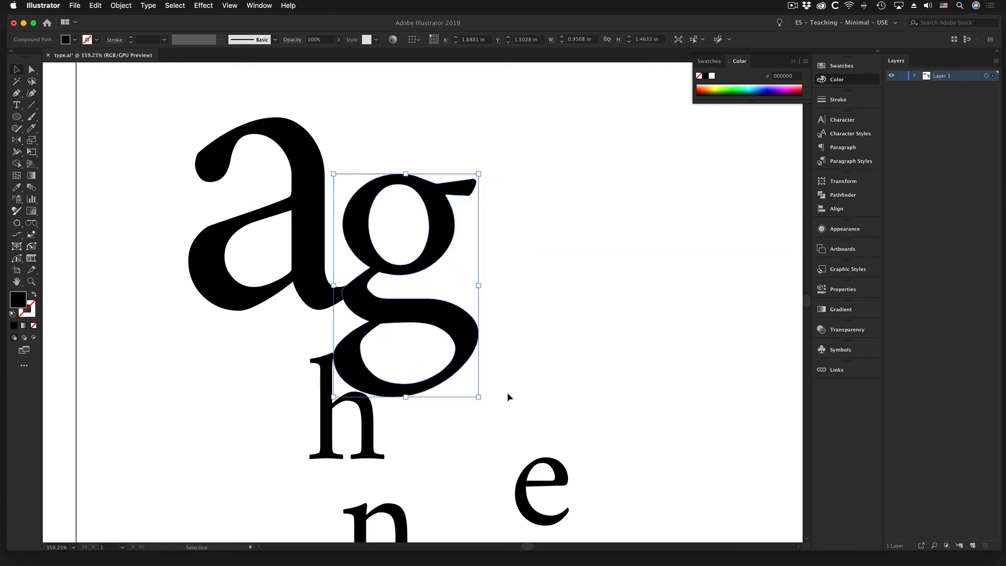
Enlarge the letter h to about 0.70 × 1.00 in and place it against the right side of the g, touching its ear.
{"action": "left_click", "coordinate": [420, 410]}
{"action": "left_click_drag", "start_coordinate": [323, 396], "coordinate": [245, 381]}
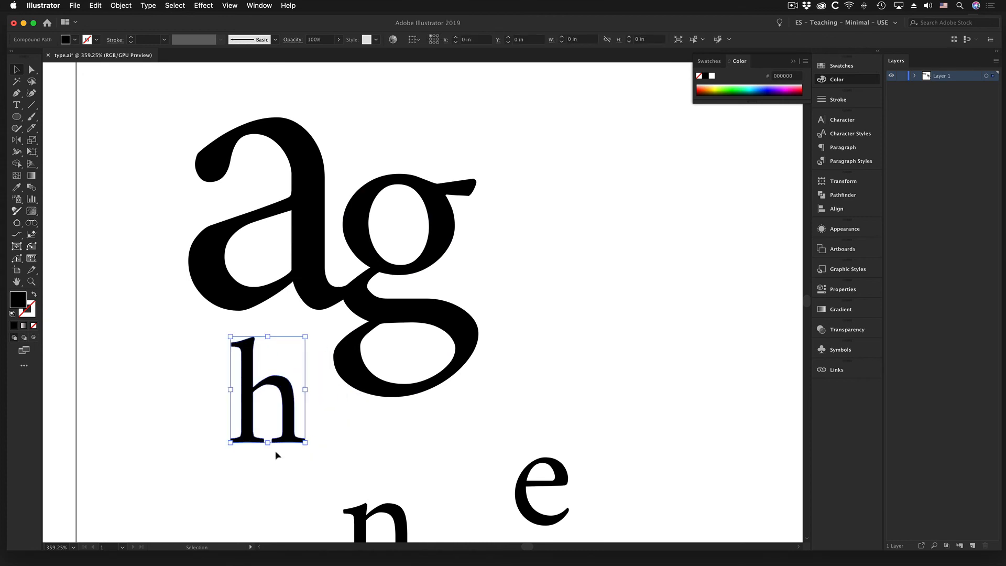
{"action": "left_click_drag", "start_coordinate": [314, 452], "coordinate": [340, 490]}
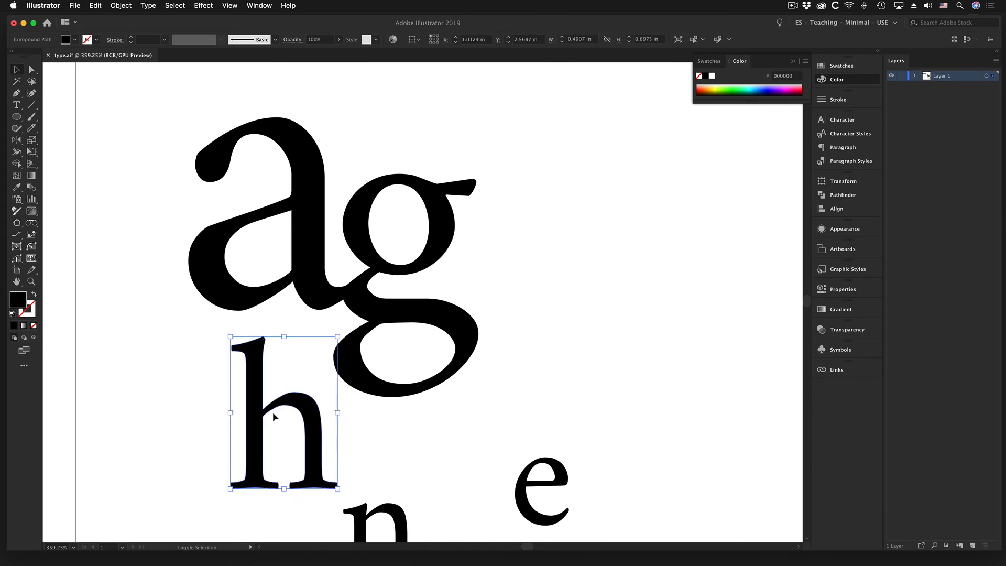
{"action": "left_click_drag", "start_coordinate": [293, 406], "coordinate": [522, 232]}
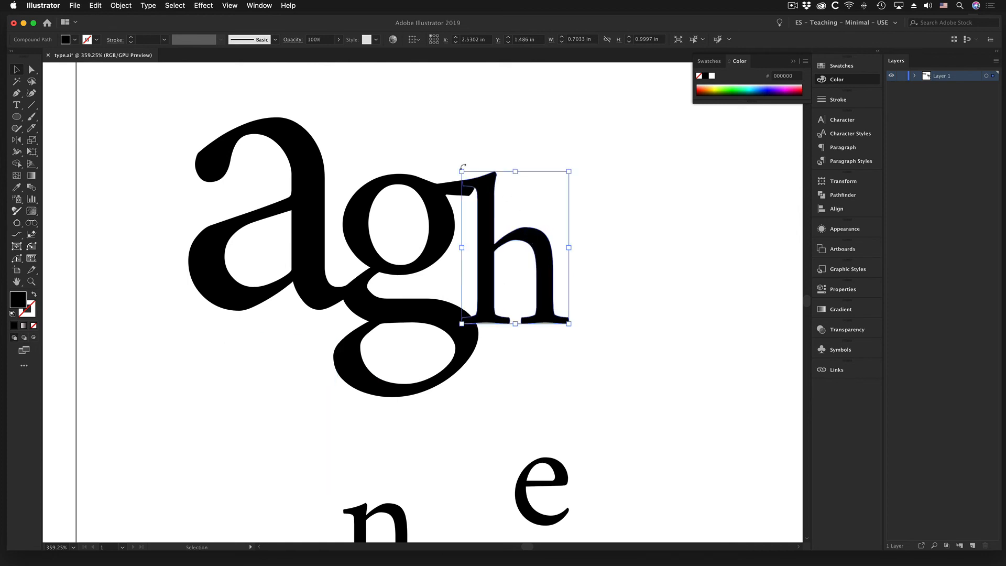
{"action": "left_click", "coordinate": [460, 134]}
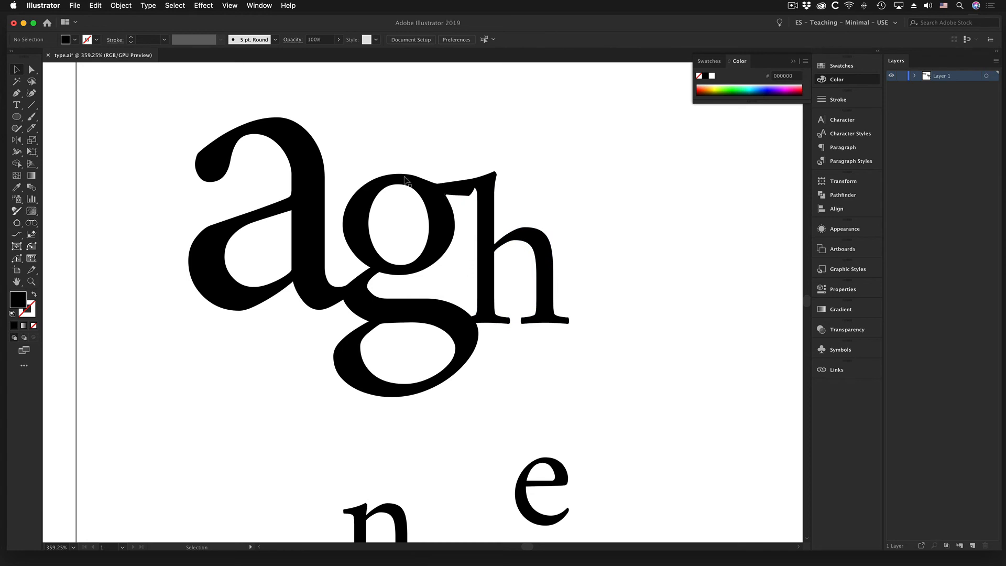
Shrink the letter e proportionally and place it inside the bowl of the a.
{"action": "left_click", "coordinate": [527, 482]}
{"action": "left_click_drag", "start_coordinate": [514, 457], "coordinate": [481, 418]}
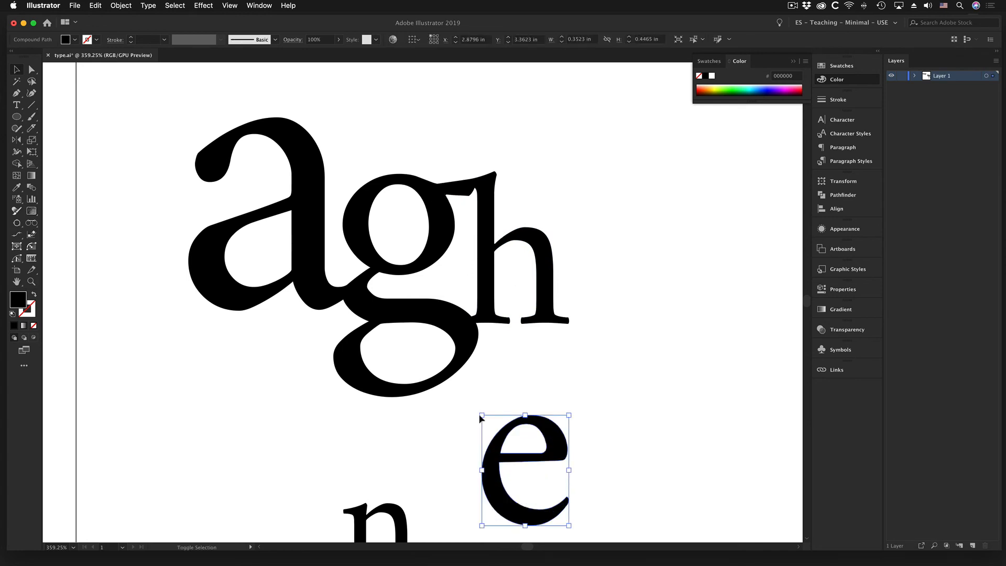
{"action": "left_click_drag", "start_coordinate": [569, 525], "coordinate": [543, 504]}
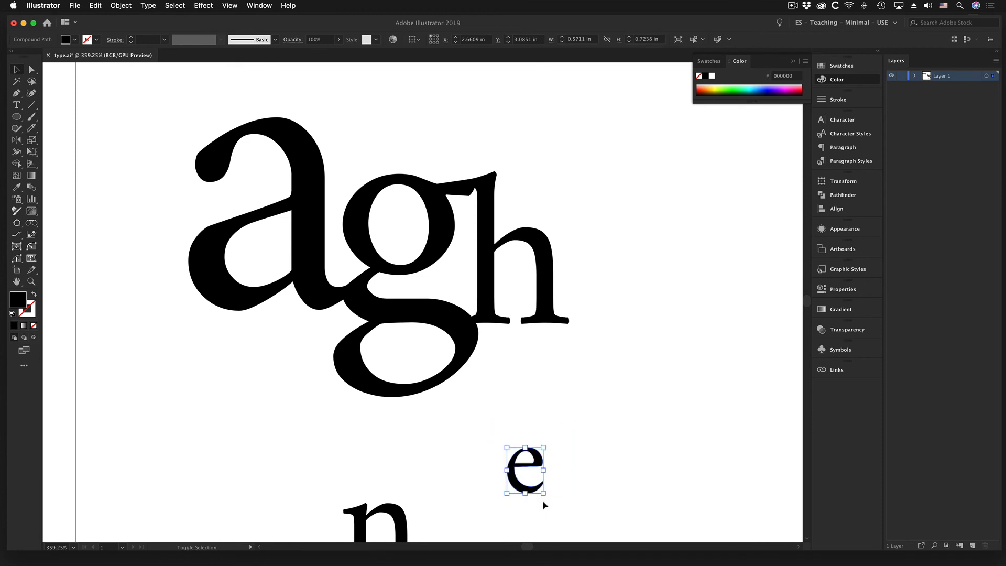
{"action": "left_click_drag", "start_coordinate": [538, 462], "coordinate": [263, 241]}
Shrink the letter n proportionally and place it inside the arch of the h.
{"action": "left_click_drag", "start_coordinate": [404, 524], "coordinate": [287, 403]}
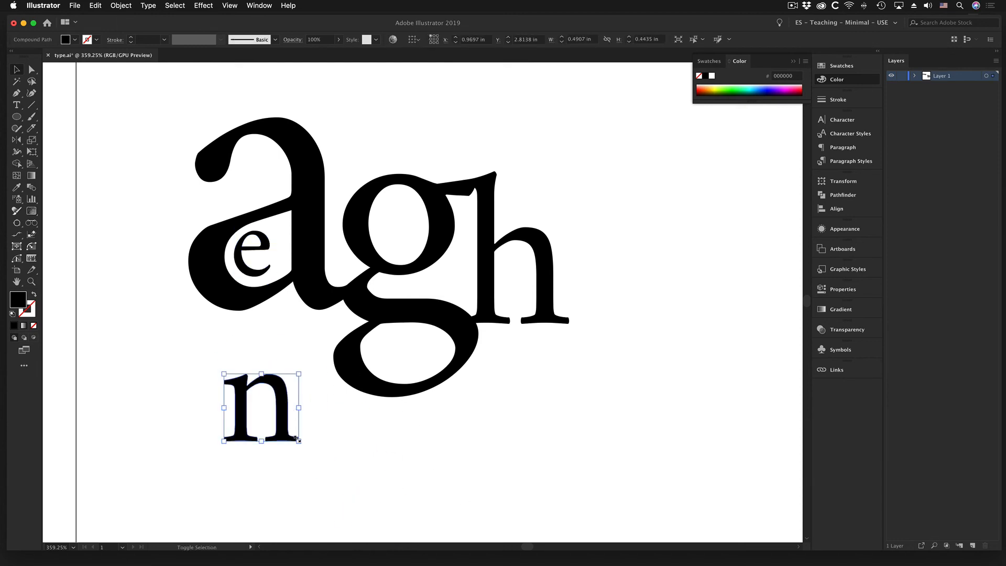
{"action": "left_click_drag", "start_coordinate": [298, 441], "coordinate": [527, 262]}
{"action": "left_click", "coordinate": [636, 303]}
Select all five arranged letters on the artboard and group them.
{"action": "left_click", "coordinate": [422, 304], "text": "alt"}
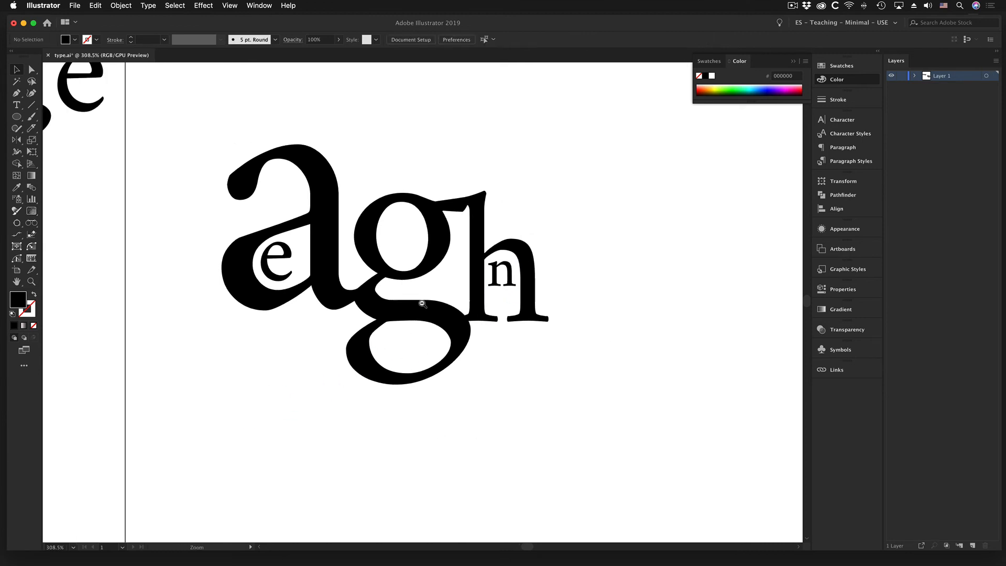
{"action": "left_click", "coordinate": [424, 305], "text": "alt"}
{"action": "left_click", "coordinate": [461, 338], "text": "alt"}
{"action": "left_click", "coordinate": [434, 328], "text": "alt"}
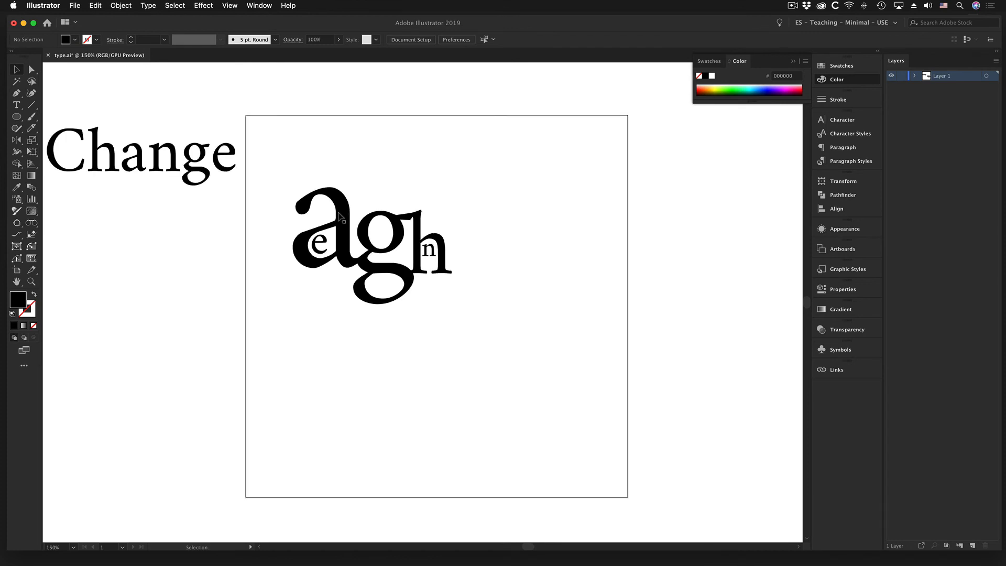
{"action": "left_click_drag", "start_coordinate": [274, 168], "coordinate": [498, 337]}
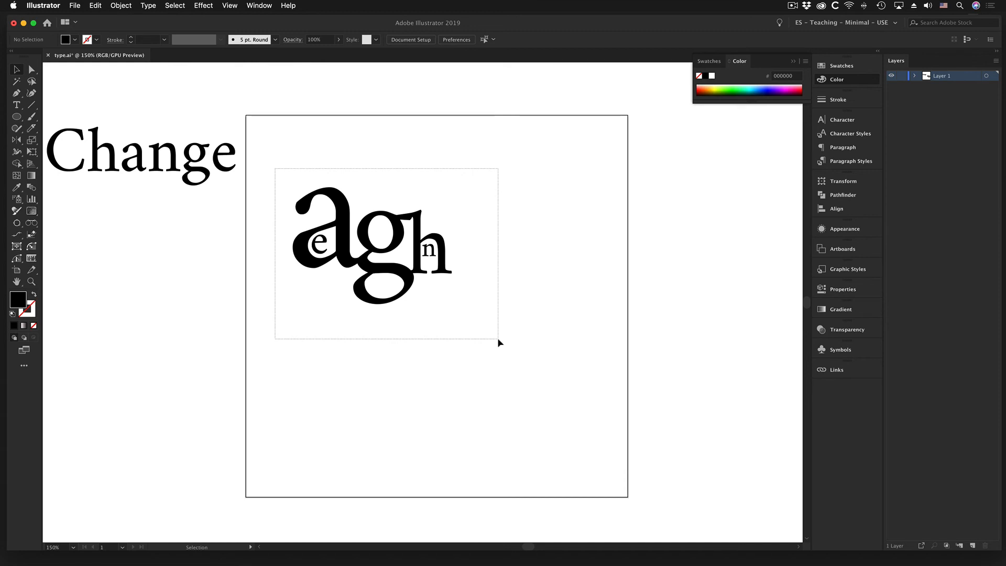
{"action": "left_click_drag", "start_coordinate": [498, 337], "coordinate": [498, 338]}
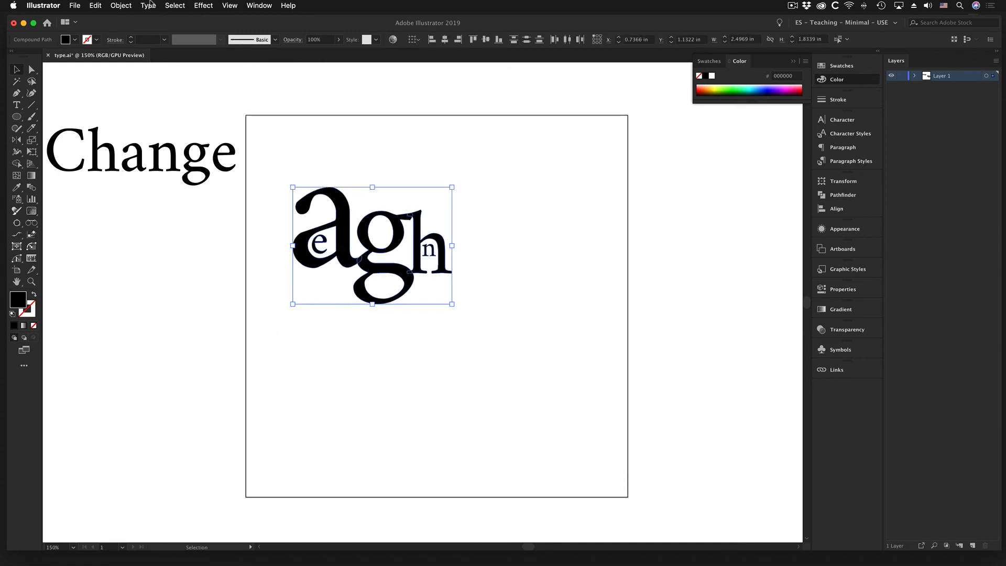
{"action": "left_click", "coordinate": [129, 5]}
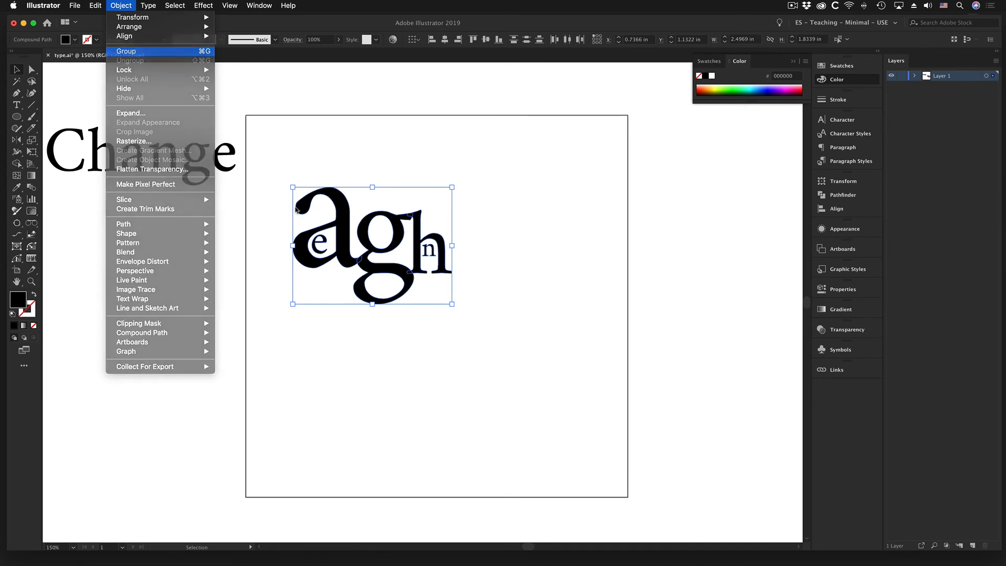
{"action": "left_click", "coordinate": [137, 49]}
{"action": "left_click", "coordinate": [404, 186]}
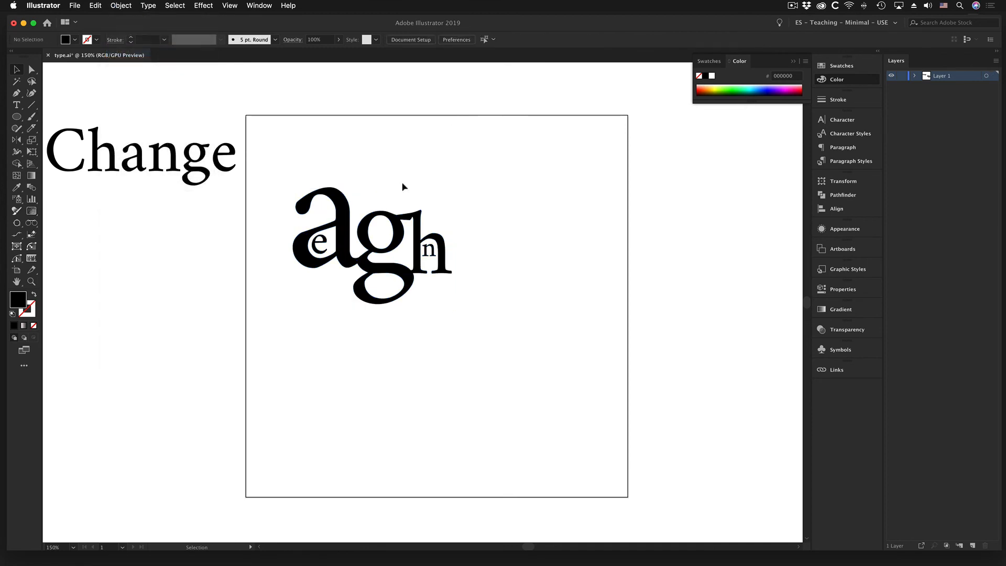
Scale the letter group up to about 5.18 × 3.80 in and position it centrally across the artboard.
{"action": "left_click", "coordinate": [388, 223]}
{"action": "left_click_drag", "start_coordinate": [388, 222], "coordinate": [418, 313]}
{"action": "left_click", "coordinate": [435, 364]}
{"action": "left_click_drag", "start_coordinate": [473, 348], "coordinate": [627, 444]}
{"action": "left_click_drag", "start_coordinate": [314, 230], "coordinate": [273, 198]}
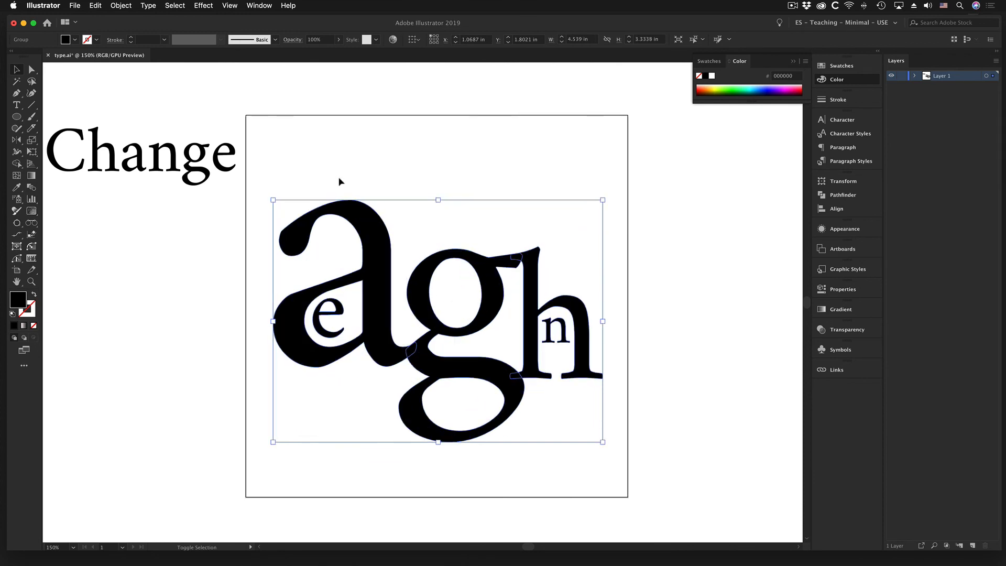
{"action": "left_click", "coordinate": [412, 255]}
{"action": "left_click_drag", "start_coordinate": [387, 278], "coordinate": [389, 237]}
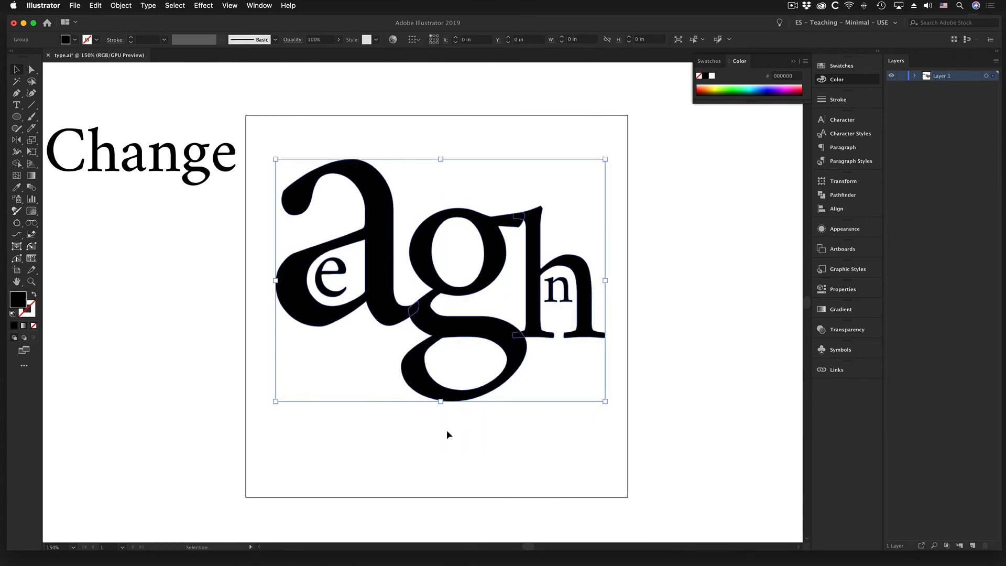
{"action": "left_click", "coordinate": [349, 371]}
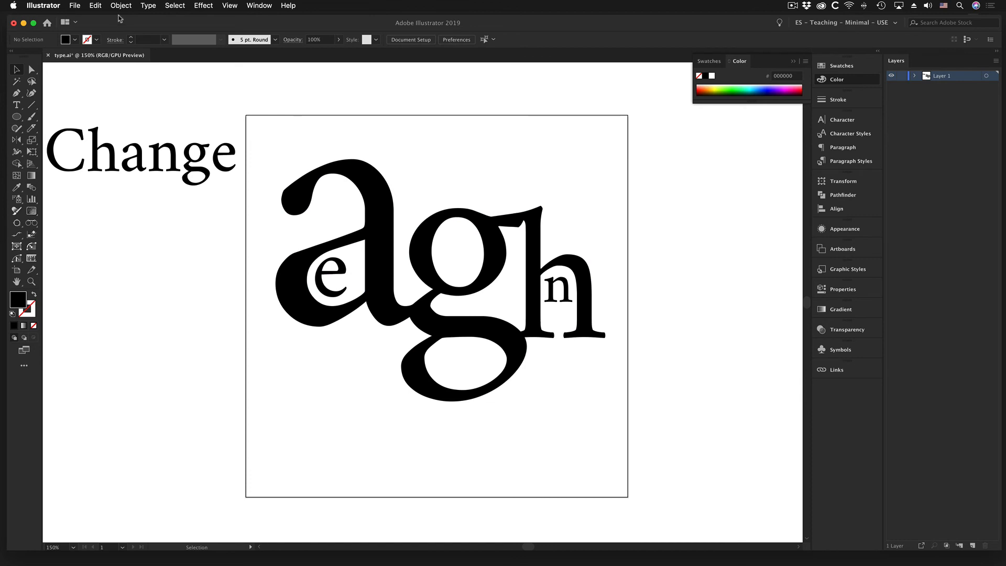
Select the enlarged letter group and ungroup it.
{"action": "left_click", "coordinate": [360, 174]}
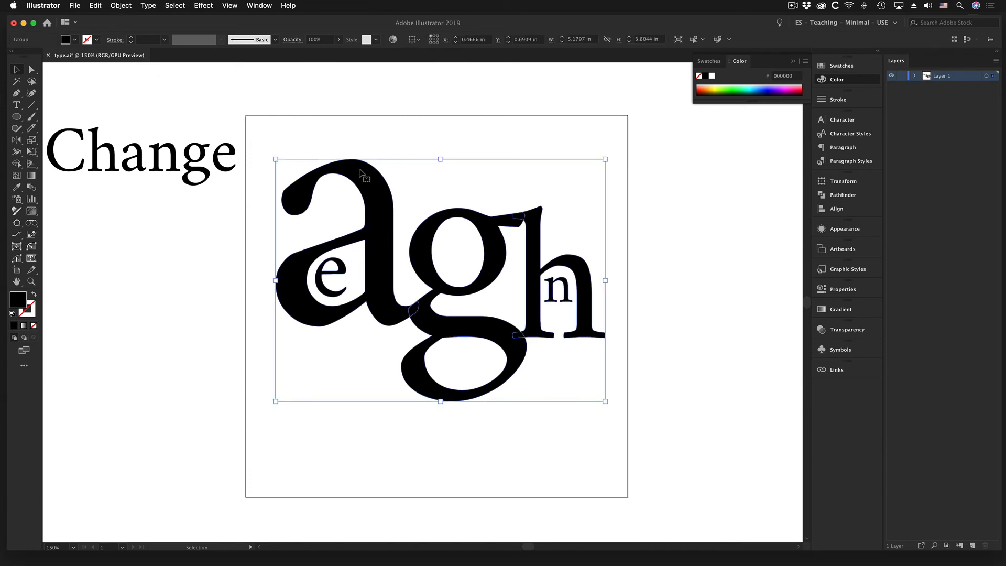
{"action": "left_click", "coordinate": [122, 5]}
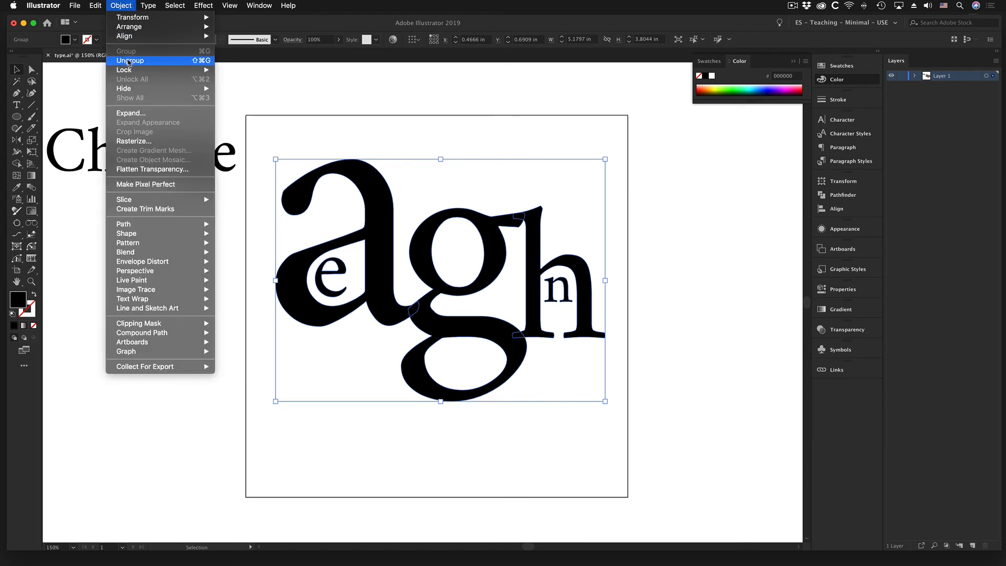
{"action": "left_click", "coordinate": [129, 61]}
{"action": "left_click", "coordinate": [355, 137]}
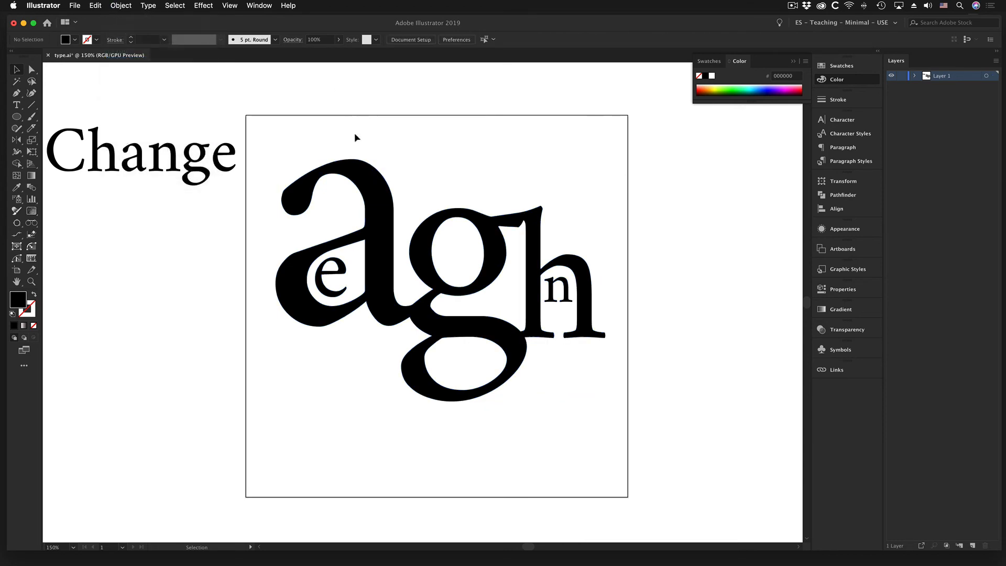
Select the ungrouped letters one at a time to check that each is a separate object.
{"action": "left_click", "coordinate": [339, 276]}
{"action": "left_click", "coordinate": [388, 265]}
{"action": "left_click", "coordinate": [455, 217]}
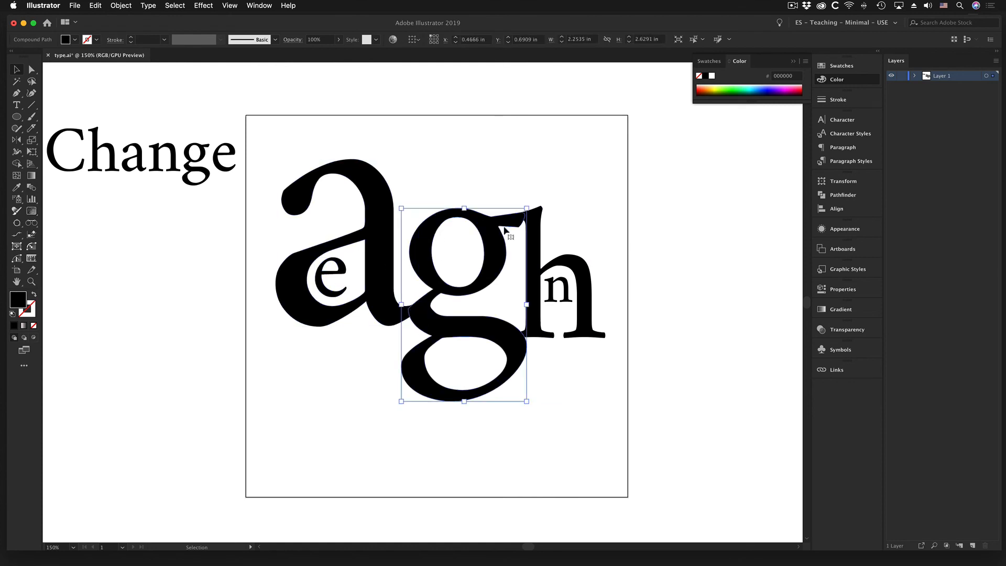
{"action": "left_click", "coordinate": [560, 277]}
{"action": "left_click", "coordinate": [560, 283]}
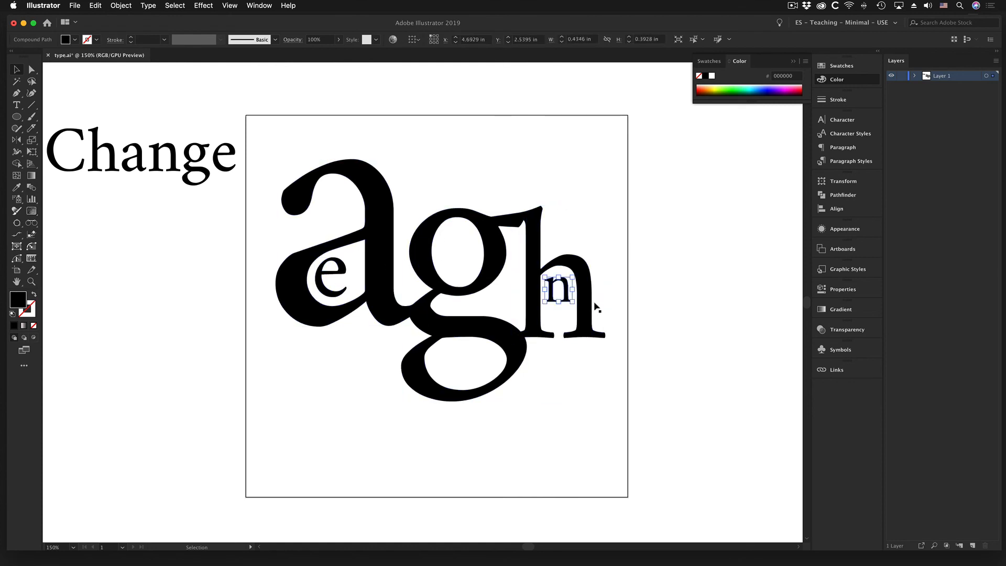
{"action": "left_click", "coordinate": [608, 201]}
{"action": "left_click", "coordinate": [580, 164]}
{"action": "left_click", "coordinate": [540, 291]}
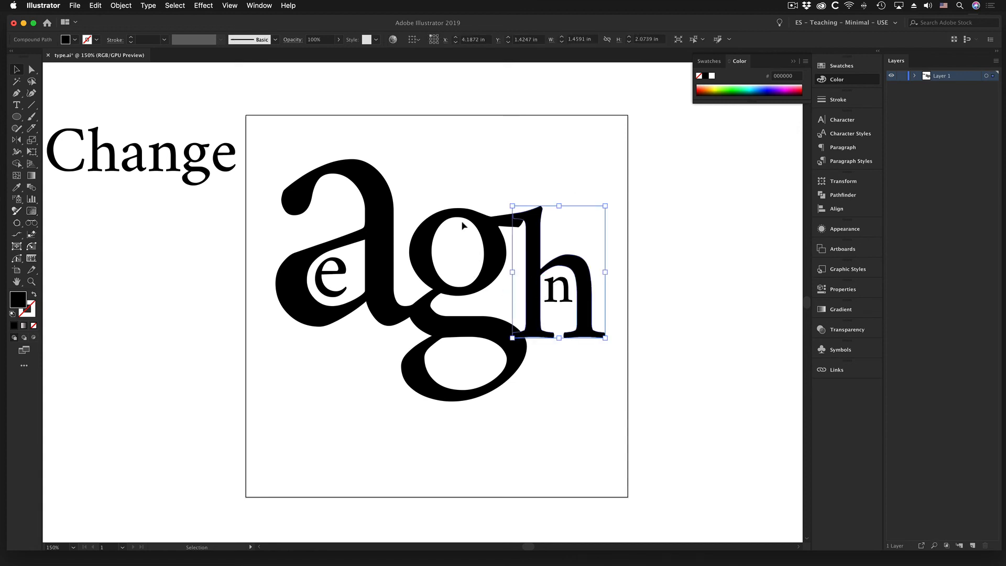
{"action": "left_click", "coordinate": [497, 262]}
{"action": "left_click", "coordinate": [371, 193]}
{"action": "left_click", "coordinate": [365, 437]}
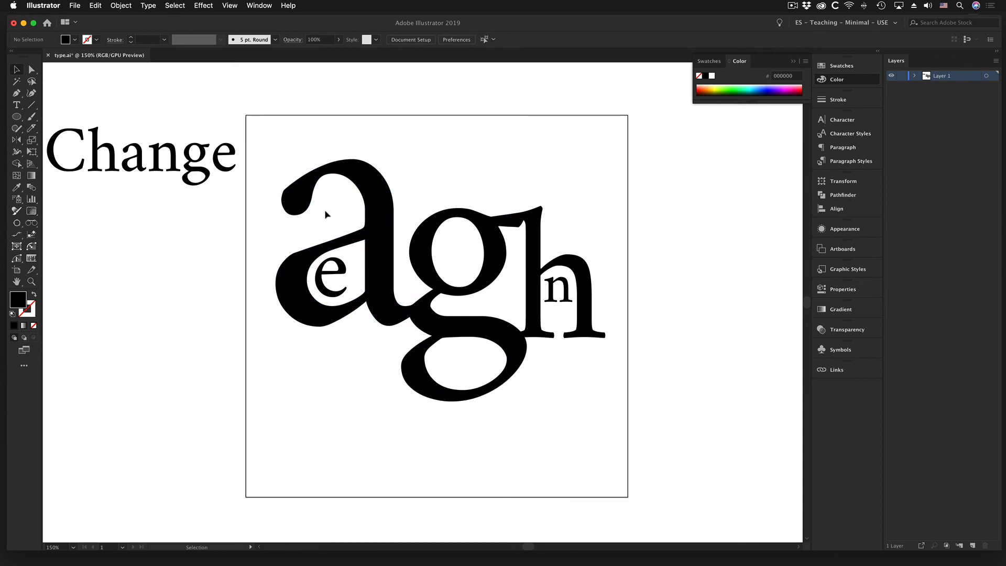
Move the e, g, h and n off the artboard's right side and leave only the a near its centre.
{"action": "left_click", "coordinate": [373, 224]}
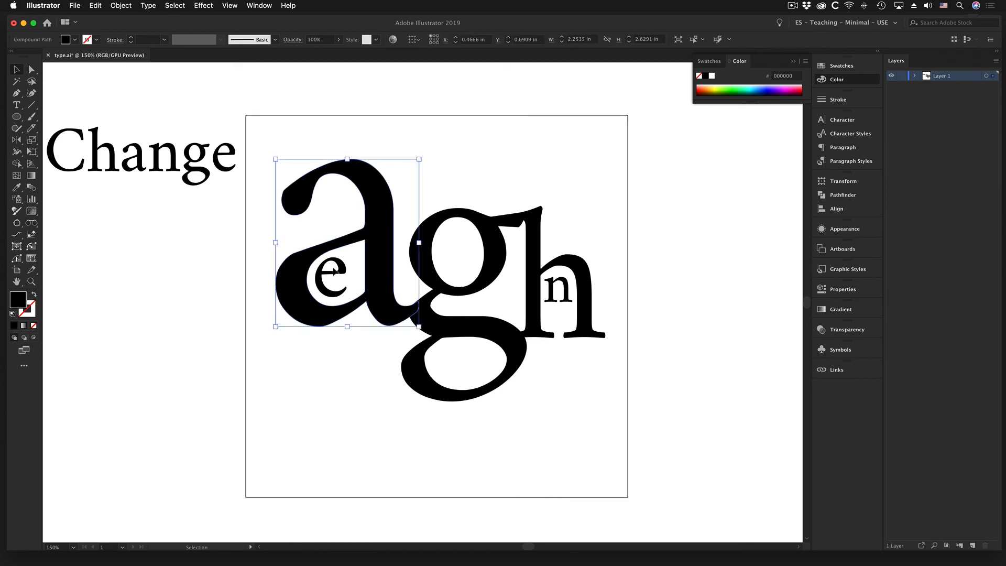
{"action": "left_click_drag", "start_coordinate": [378, 214], "coordinate": [175, 354]}
{"action": "left_click_drag", "start_coordinate": [311, 157], "coordinate": [640, 435]}
{"action": "left_click_drag", "start_coordinate": [338, 267], "coordinate": [668, 210]}
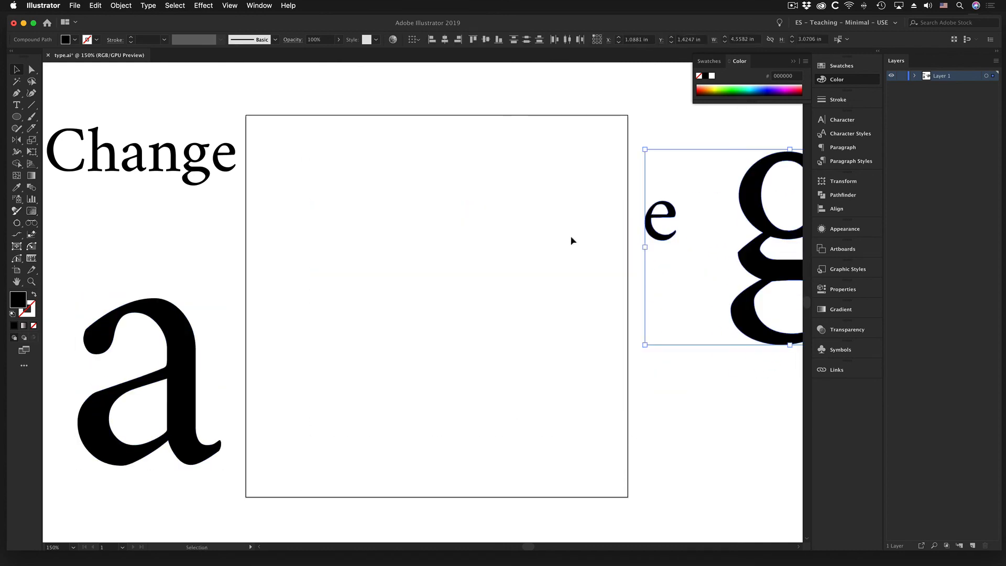
{"action": "left_click_drag", "start_coordinate": [193, 343], "coordinate": [476, 220]}
{"action": "left_click", "coordinate": [414, 468]}
Swap the letter a's fill and stroke to give it no fill and a black 1 pt outline.
{"action": "left_click", "coordinate": [469, 259]}
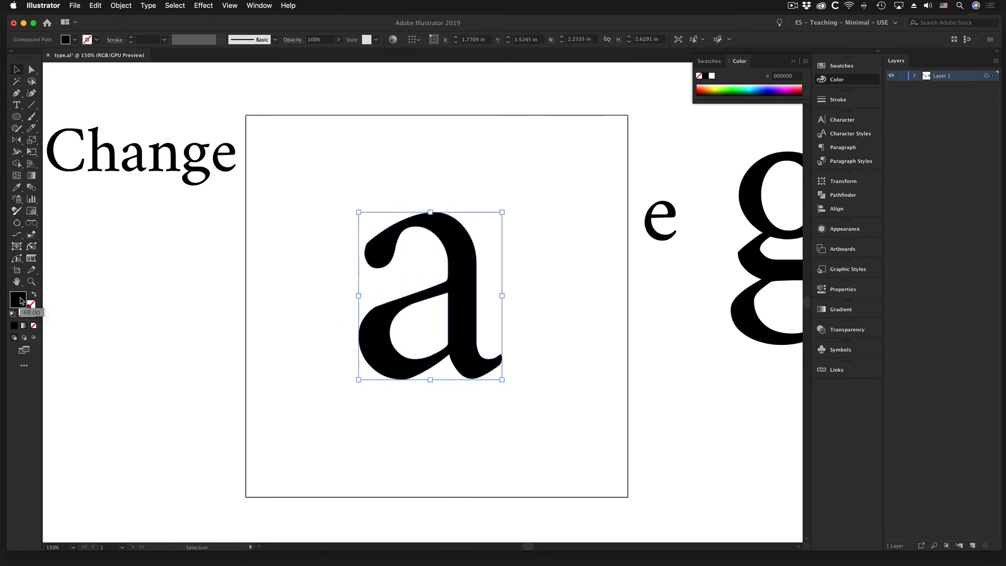
{"action": "left_click", "coordinate": [34, 308]}
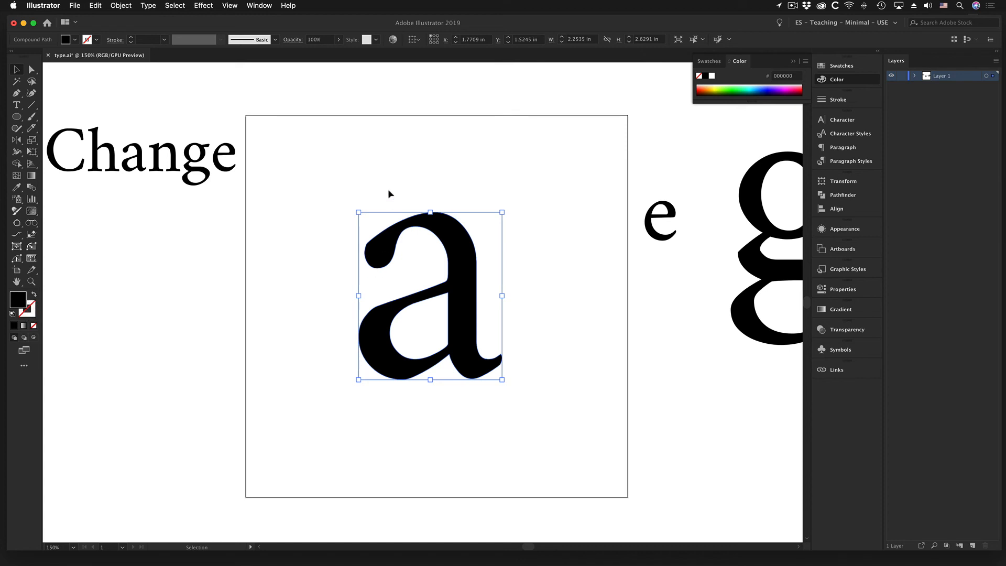
{"action": "key", "text": "shift+x"}
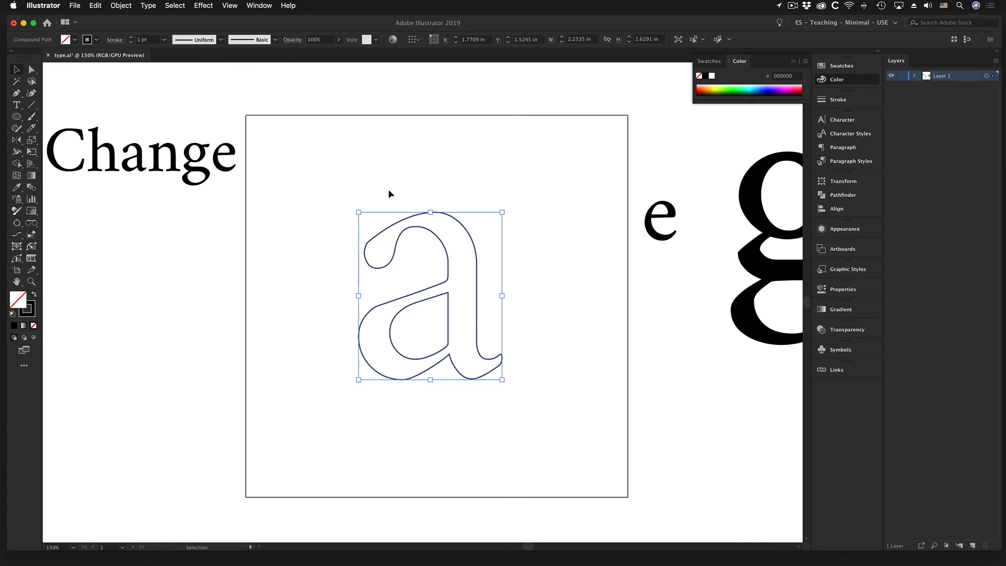
{"action": "left_click", "coordinate": [406, 169]}
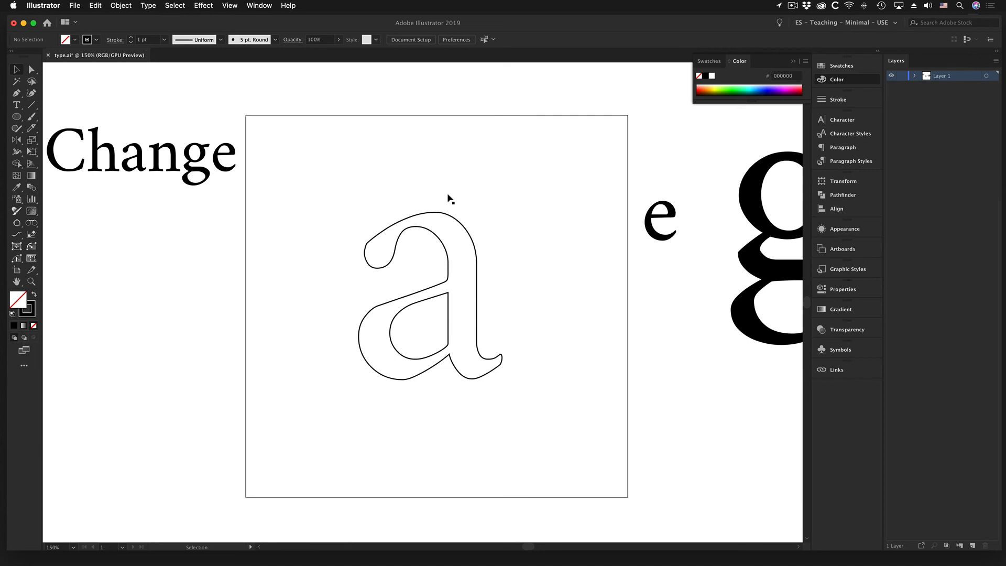
{"action": "left_click_drag", "start_coordinate": [418, 266], "coordinate": [432, 308]}
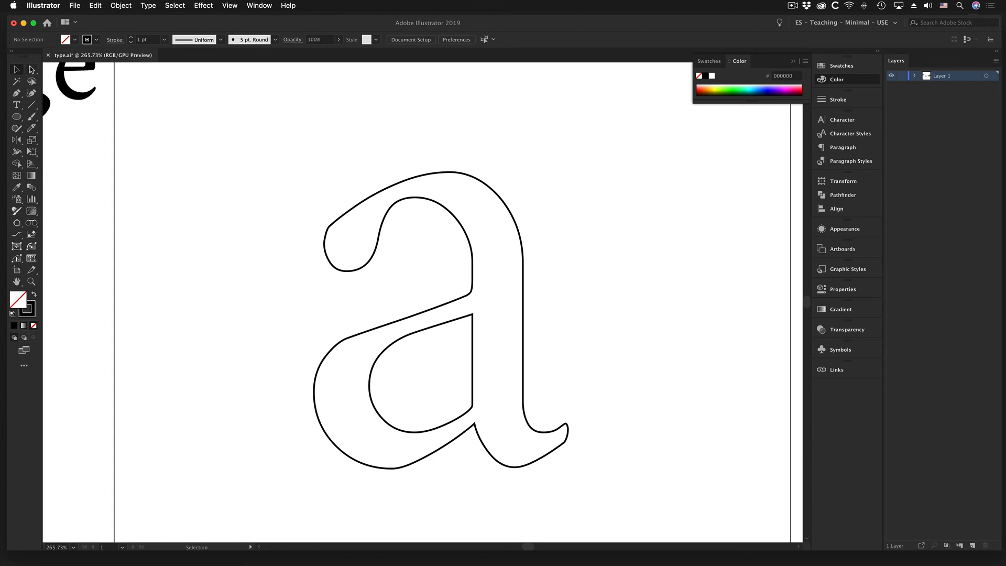
Select all anchor points of the letter a's outer and inner paths with Direct Selection and examine them up close.
{"action": "left_click", "coordinate": [31, 70]}
{"action": "left_click", "coordinate": [462, 230]}
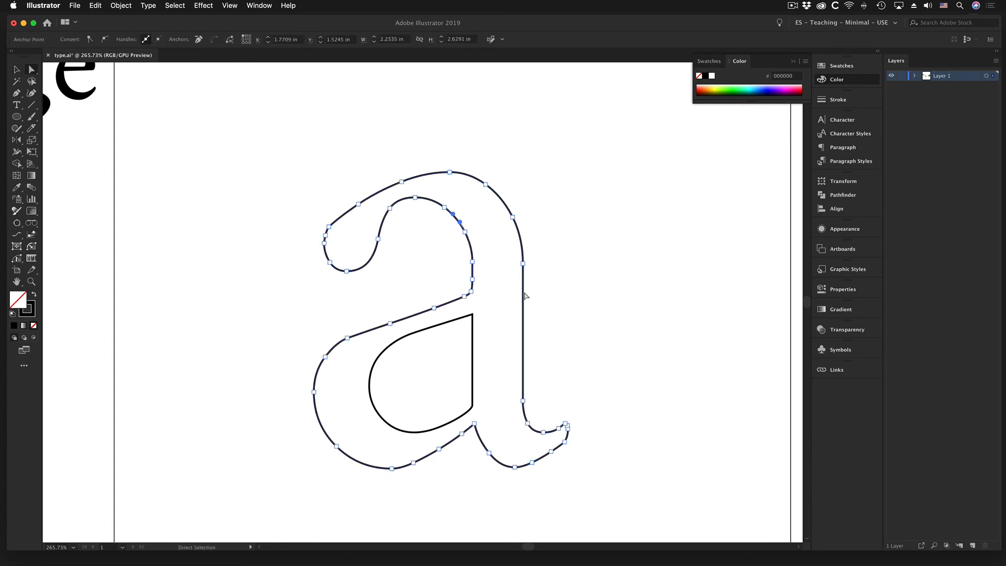
{"action": "left_click_drag", "start_coordinate": [279, 137], "coordinate": [595, 506]}
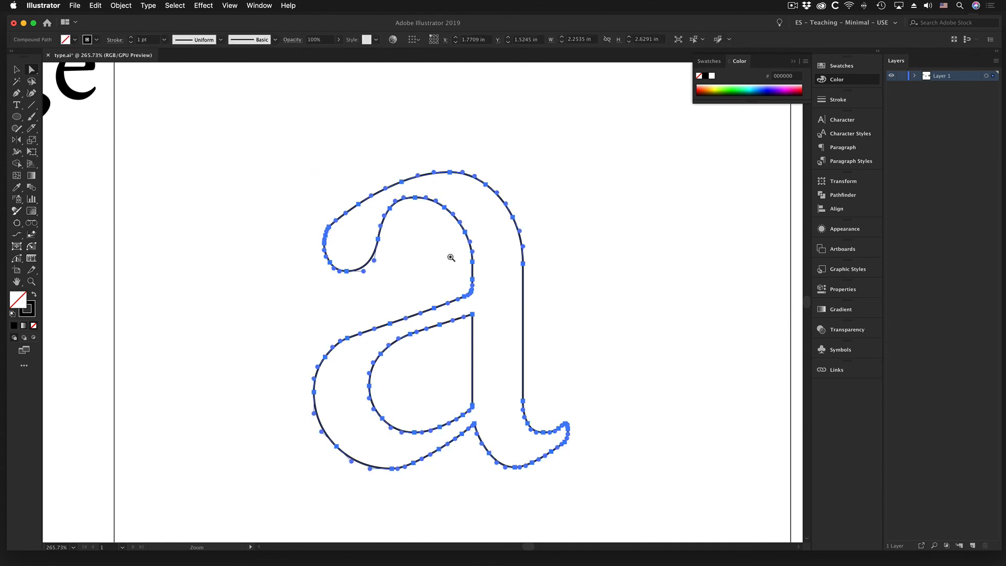
{"action": "left_click_drag", "start_coordinate": [449, 258], "coordinate": [640, 359]}
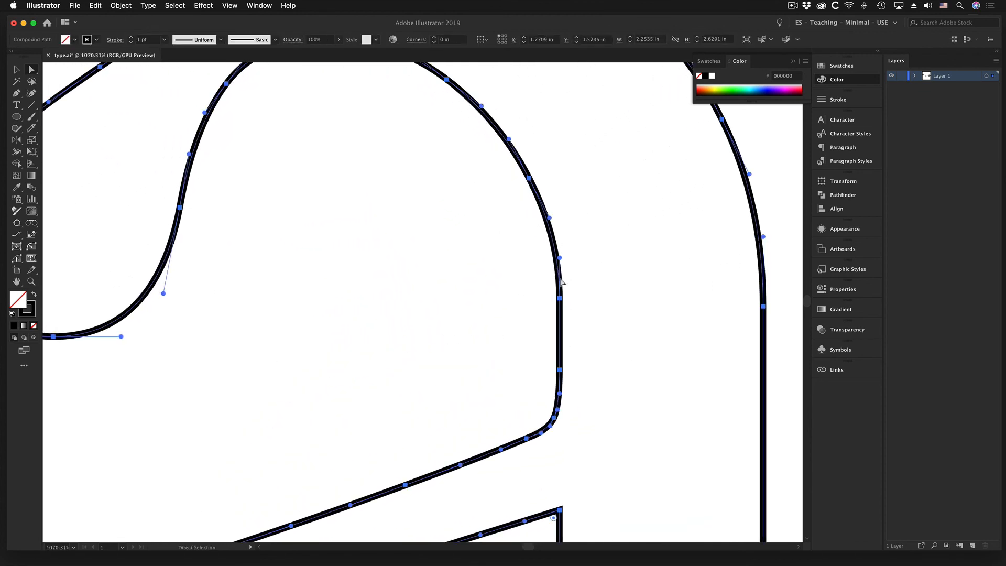
{"action": "left_click", "coordinate": [492, 292], "text": "alt+super"}
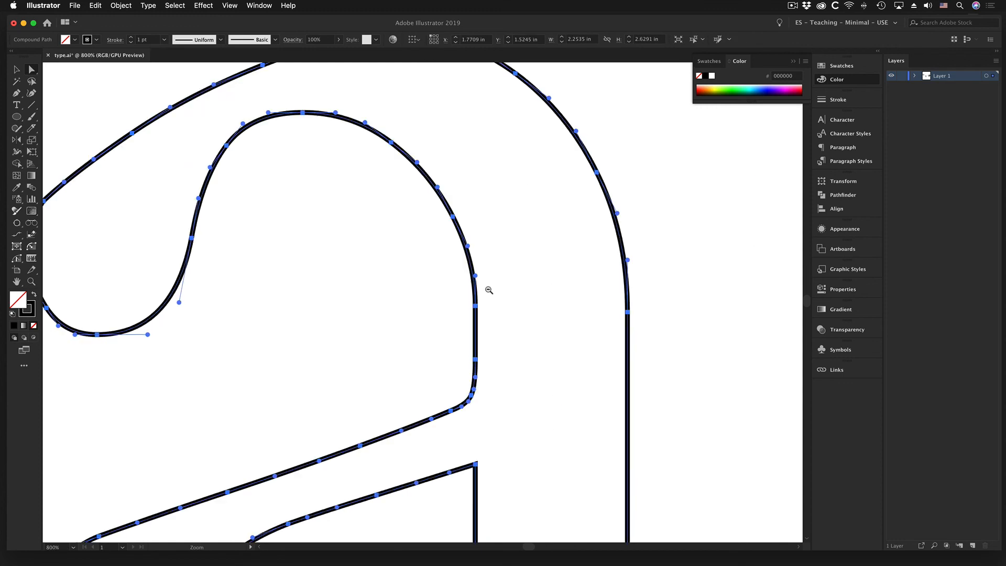
{"action": "left_click", "coordinate": [488, 291], "text": "alt+super"}
{"action": "left_click", "coordinate": [430, 324], "text": "alt+super"}
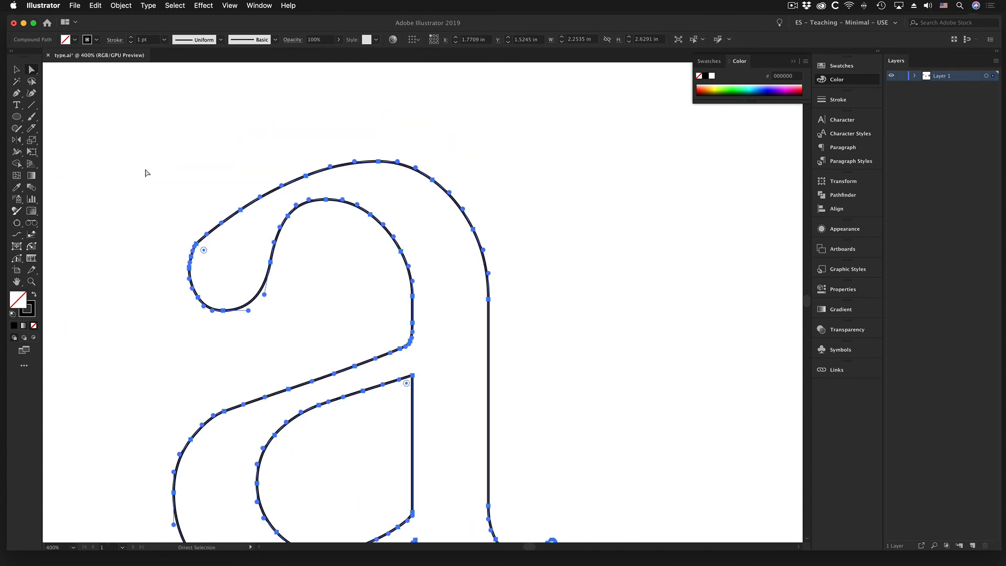
Use Scissors to cut the a's outer path at two neighbouring anchor points on its upper-right shoulder.
{"action": "left_click", "coordinate": [32, 130]}
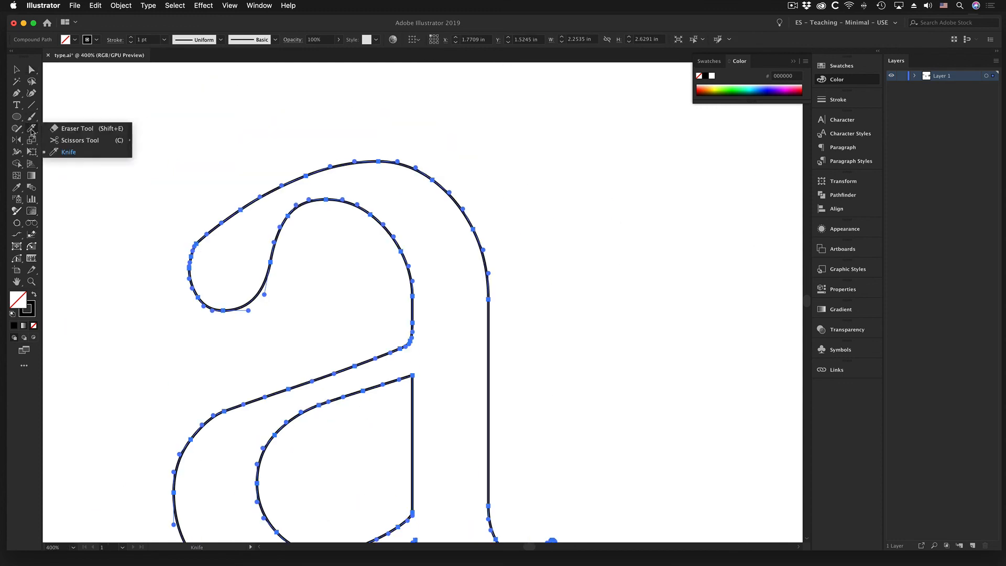
{"action": "left_click", "coordinate": [64, 141]}
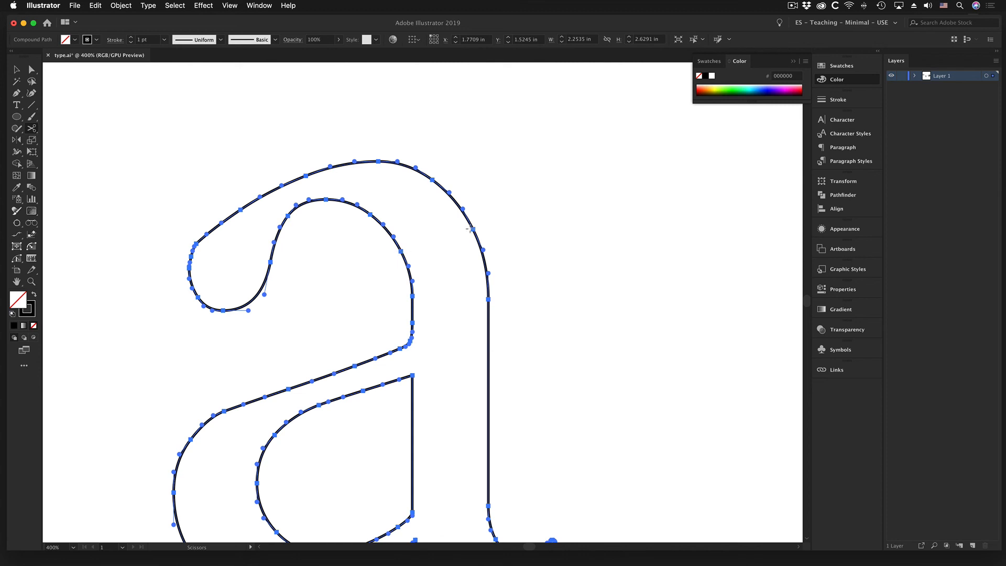
{"action": "scroll", "coordinate": [478, 236], "scroll_direction": "up", "scroll_amount": 5}
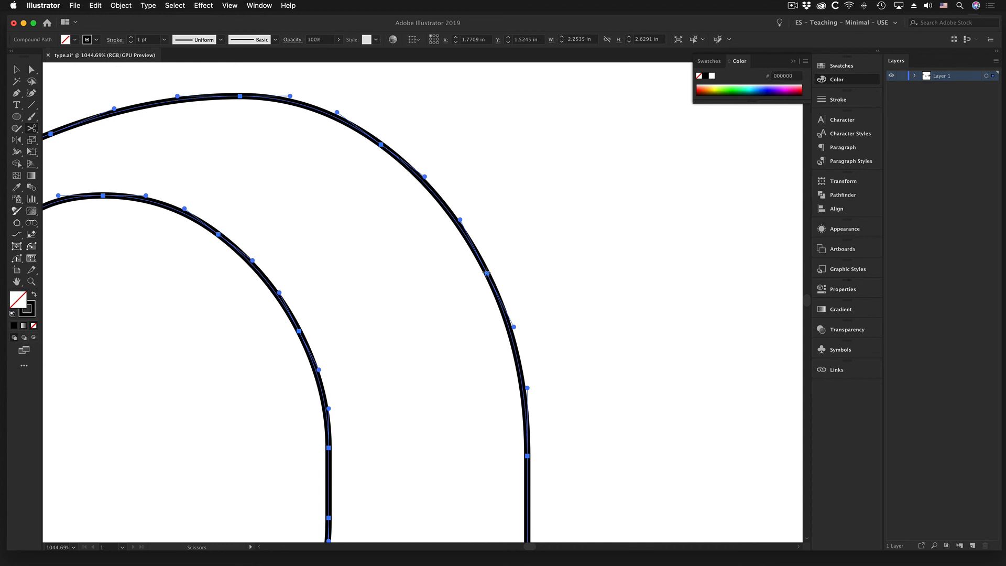
{"action": "left_click", "coordinate": [487, 274]}
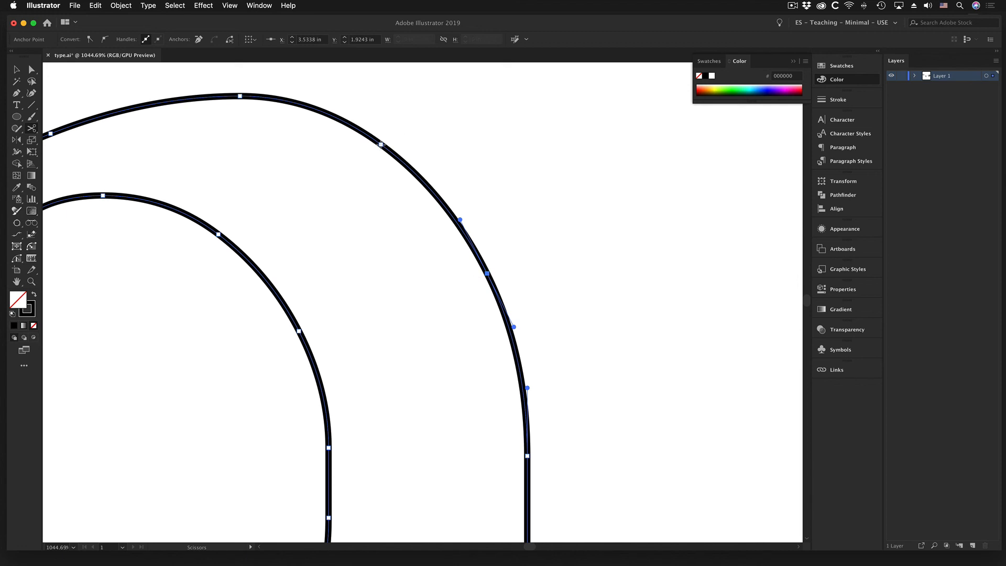
{"action": "key", "text": "a"}
{"action": "left_click", "coordinate": [381, 145]}
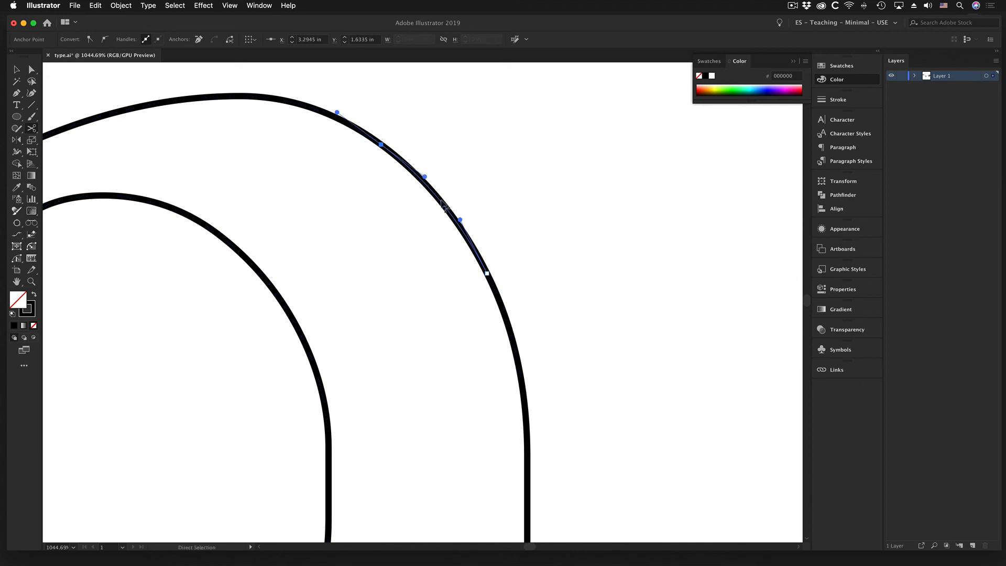
{"action": "key", "text": "c"}
Select the short cut segment on the outer shoulder and move it up and outward, away from the letter.
{"action": "left_click", "coordinate": [36, 70]}
{"action": "left_click", "coordinate": [467, 153]}
{"action": "left_click", "coordinate": [444, 208]}
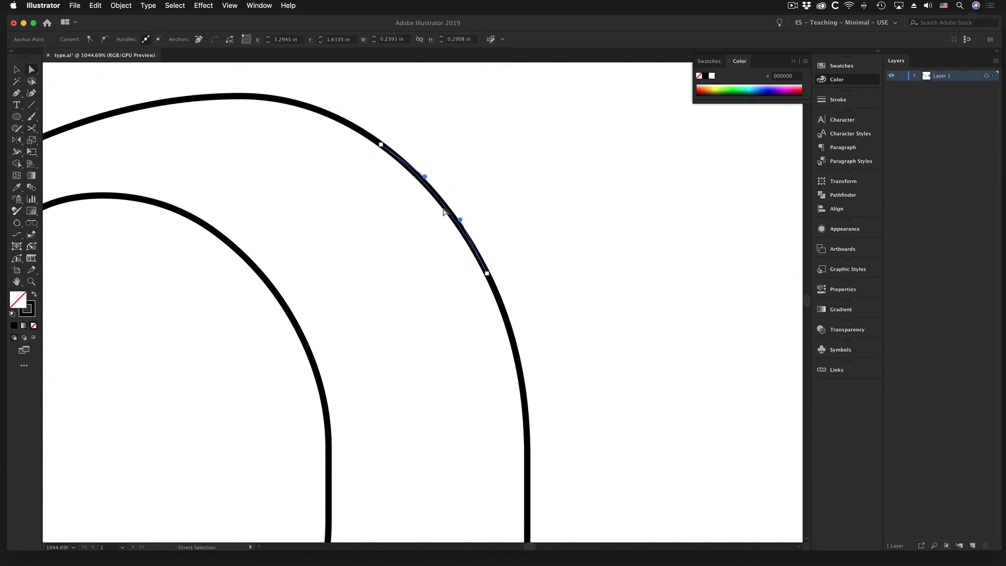
{"action": "left_click", "coordinate": [382, 144]}
{"action": "left_click", "coordinate": [488, 273], "text": "shift"}
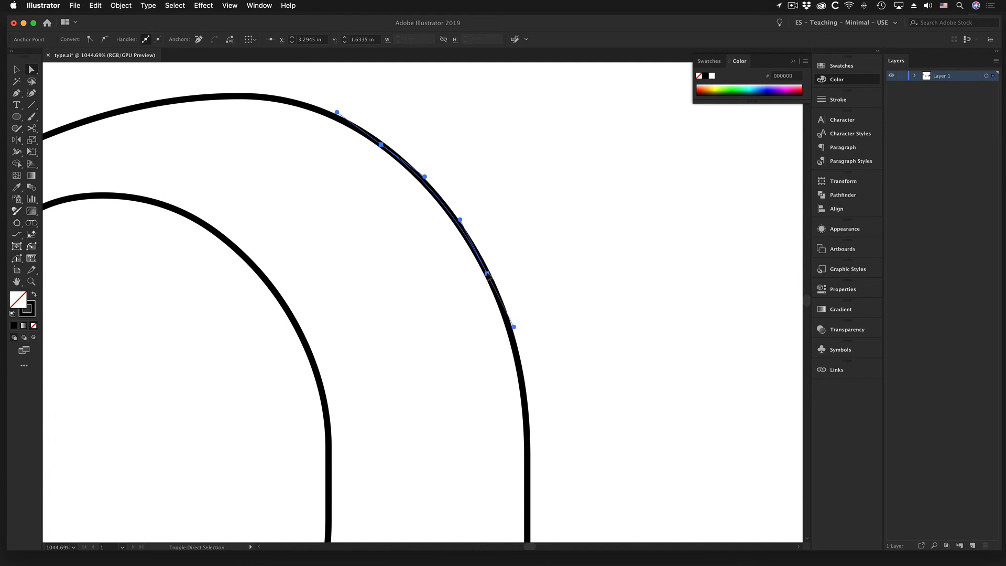
{"action": "left_click_drag", "start_coordinate": [443, 205], "coordinate": [521, 171]}
Cut the inner arch with Scissors at the anchor where it meets the straight stem and at its topmost anchor.
{"action": "left_click", "coordinate": [463, 272], "text": "alt+super"}
{"action": "left_click", "coordinate": [463, 272], "text": "alt+super"}
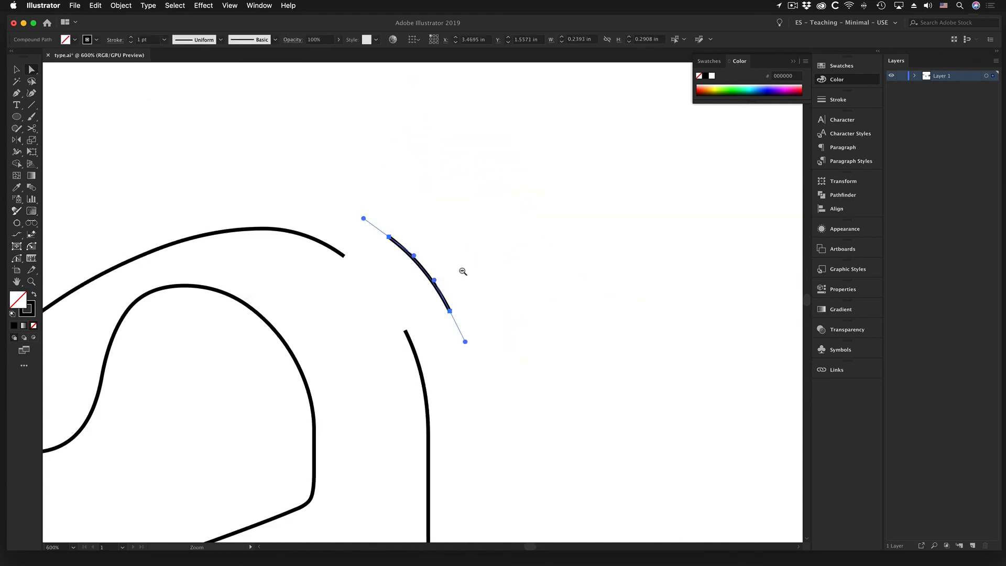
{"action": "left_click_drag", "start_coordinate": [407, 358], "coordinate": [478, 226]}
{"action": "left_click", "coordinate": [388, 305]}
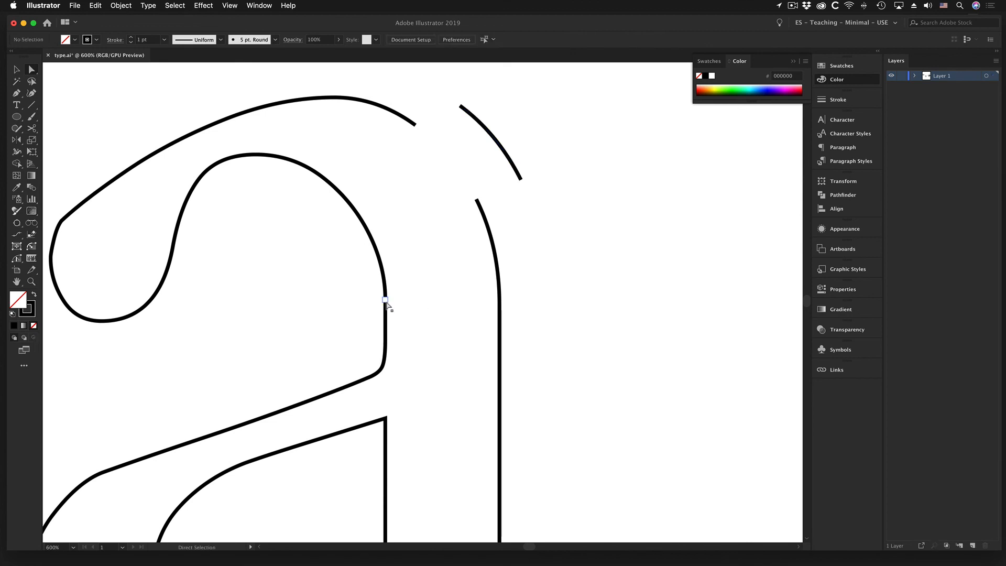
{"action": "left_click", "coordinate": [385, 298]}
{"action": "left_click", "coordinate": [32, 129]}
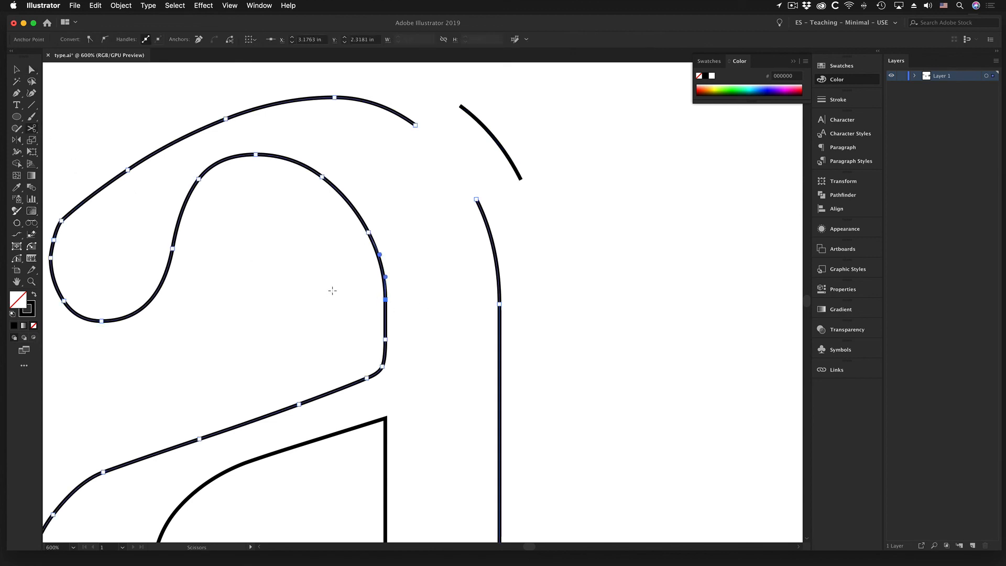
{"action": "left_click", "coordinate": [386, 300]}
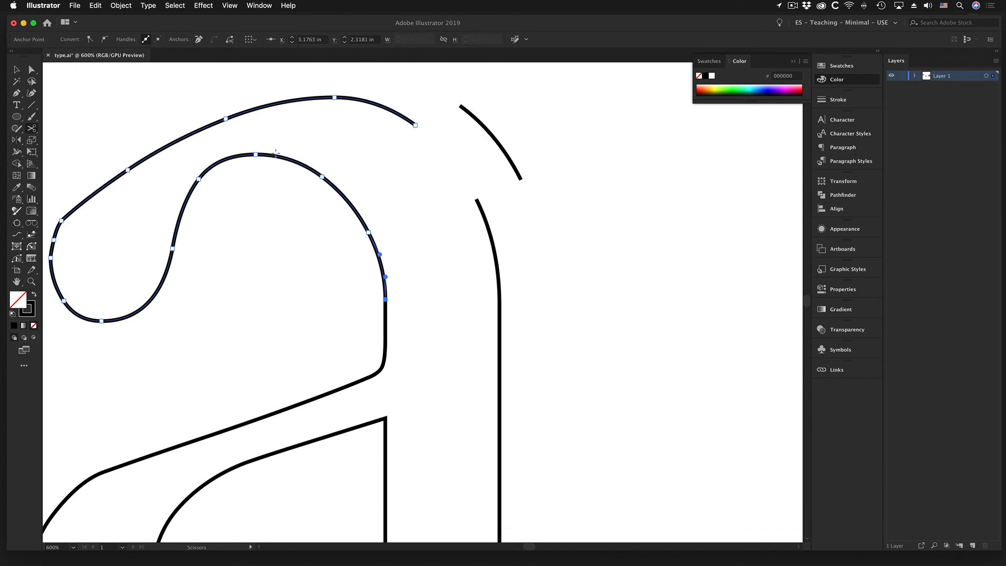
{"action": "left_click", "coordinate": [256, 155]}
{"action": "key", "text": "a"}
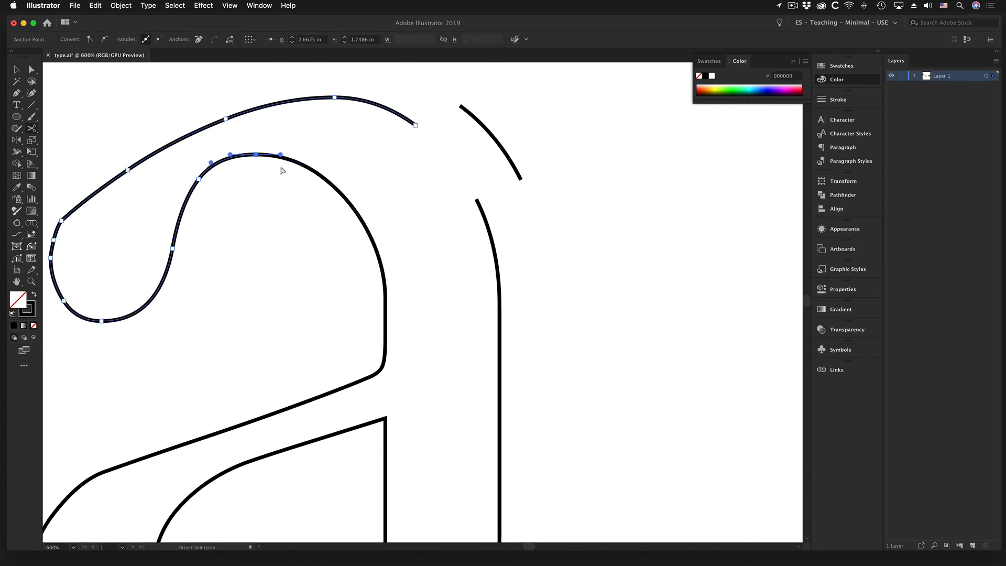
Select all anchor points of the cut inner arch and move the piece down and left inside the a, then deselect it.
{"action": "left_click", "coordinate": [324, 178]}
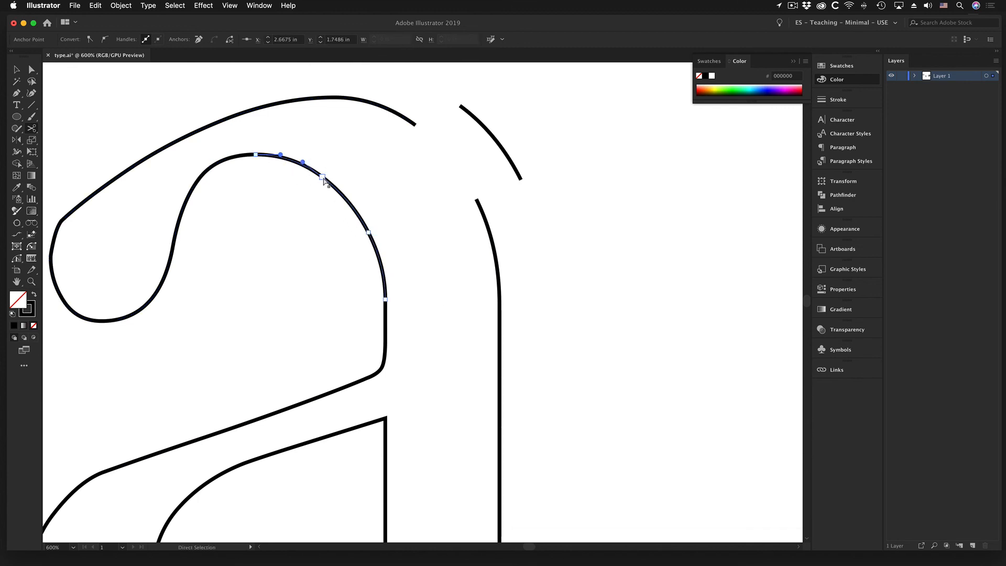
{"action": "left_click", "coordinate": [341, 198]}
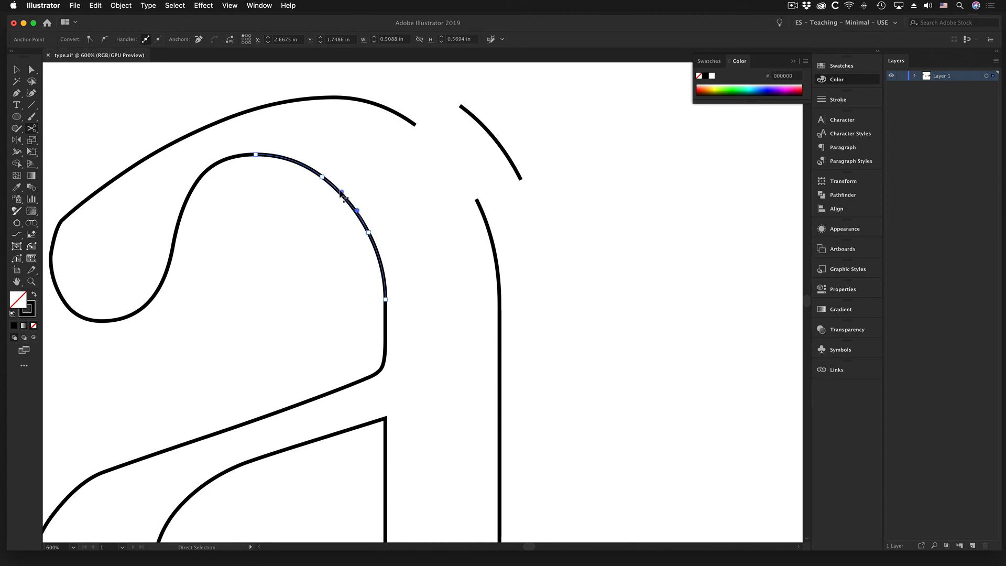
{"action": "left_click", "coordinate": [260, 144]}
{"action": "left_click", "coordinate": [256, 154]}
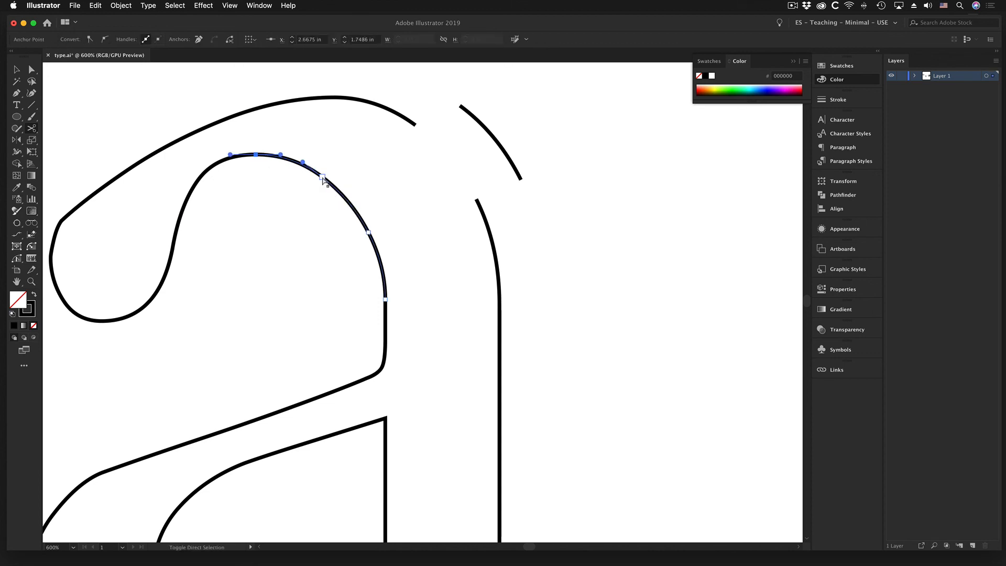
{"action": "left_click", "coordinate": [322, 177], "text": "shift"}
{"action": "left_click", "coordinate": [369, 232], "text": "shift"}
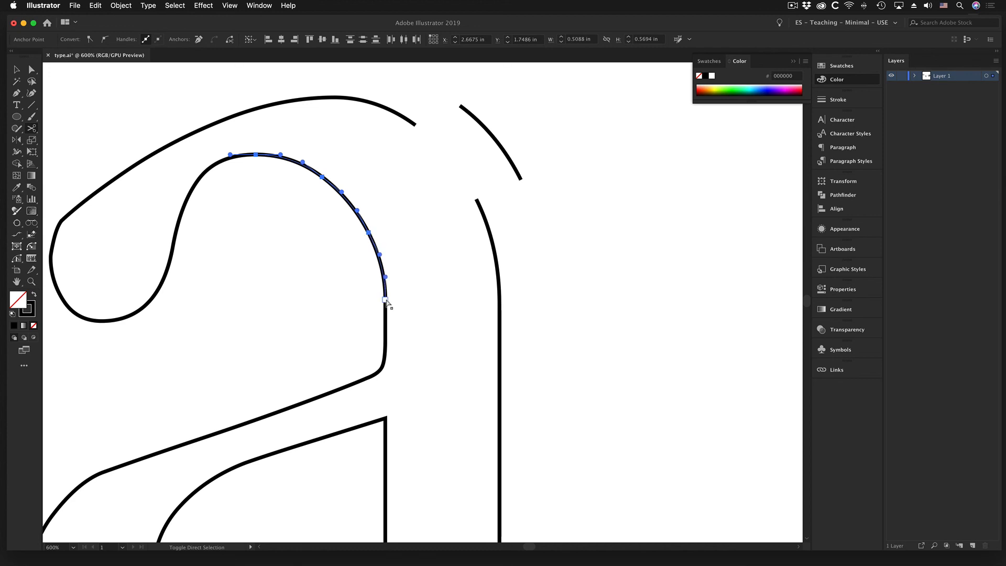
{"action": "left_click", "coordinate": [386, 299], "text": "shift"}
{"action": "left_click_drag", "start_coordinate": [350, 205], "coordinate": [331, 245]}
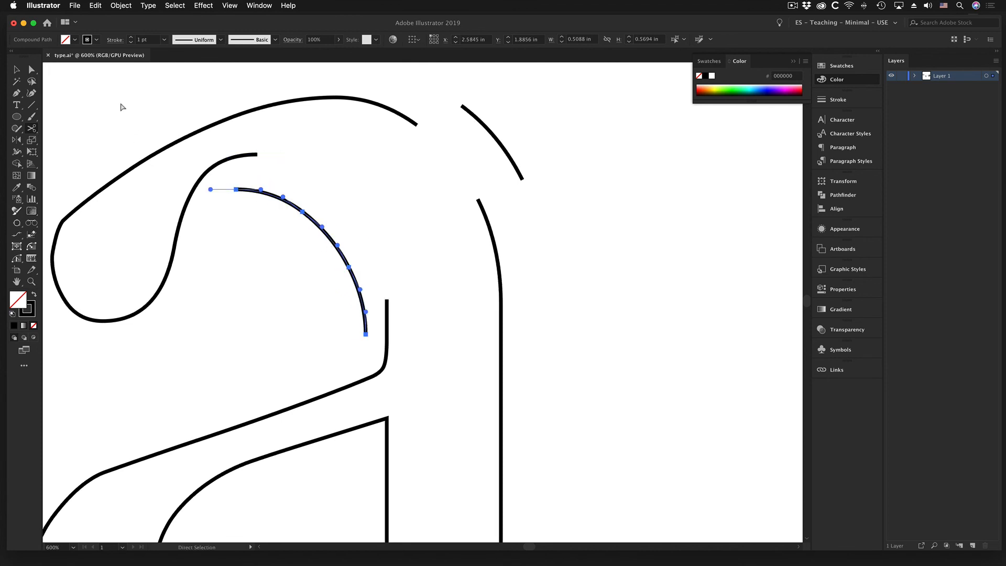
{"action": "left_click", "coordinate": [317, 267]}
Use Scissors to cut the stem's straight right edge partway down and at the anchor where the tail curve begins.
{"action": "key", "text": "z"}
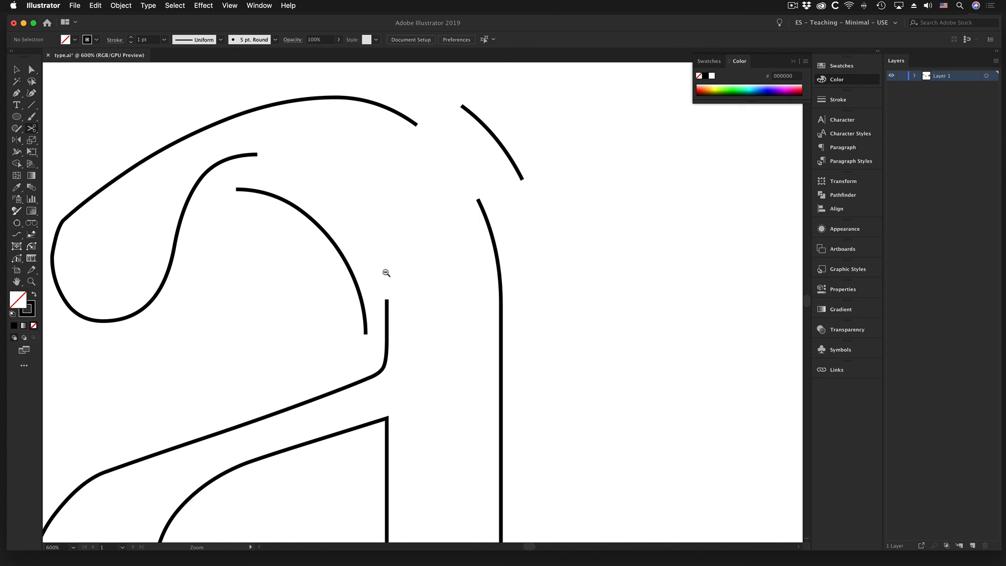
{"action": "left_click", "coordinate": [387, 274], "text": "alt"}
{"action": "scroll", "coordinate": [414, 262], "scroll_direction": "down", "scroll_amount": 5}
{"action": "scroll", "coordinate": [414, 262], "scroll_direction": "right", "scroll_amount": 3}
{"action": "key", "text": "c"}
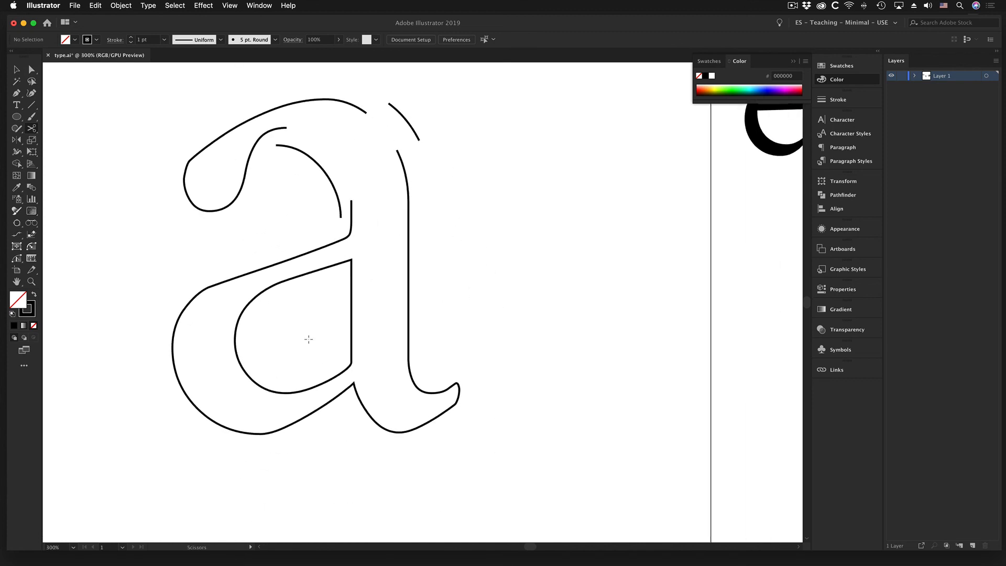
{"action": "left_click", "coordinate": [422, 393]}
{"action": "key", "text": "super+space"}
{"action": "left_click_drag", "start_coordinate": [411, 217], "coordinate": [404, 463]}
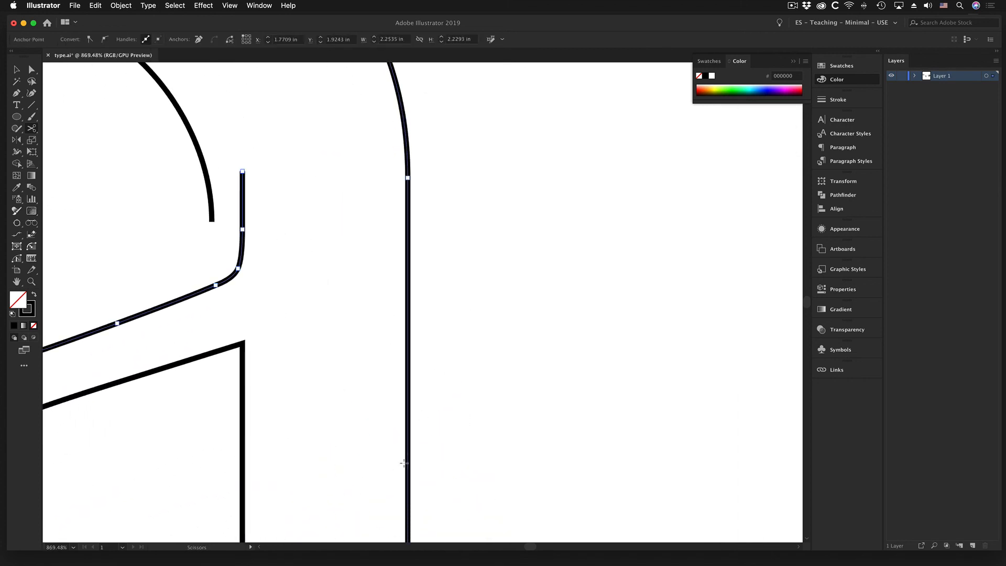
{"action": "left_click", "coordinate": [408, 388]}
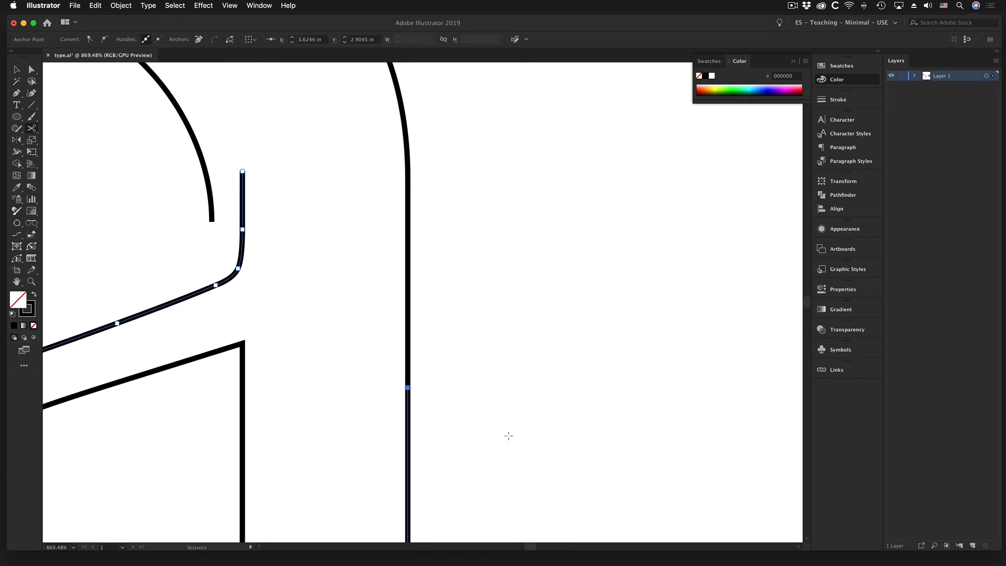
{"action": "left_click_drag", "start_coordinate": [508, 435], "coordinate": [498, 151]}
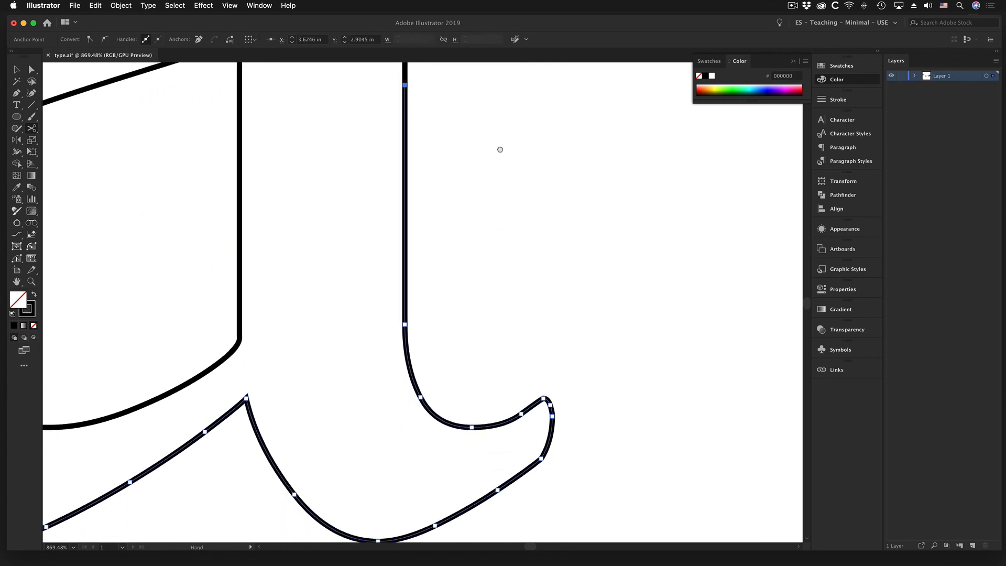
{"action": "left_click", "coordinate": [404, 324]}
Select the straight segment between the two cuts on the stem's right edge and delete it.
{"action": "scroll", "coordinate": [463, 292], "scroll_direction": "up", "scroll_amount": 4}
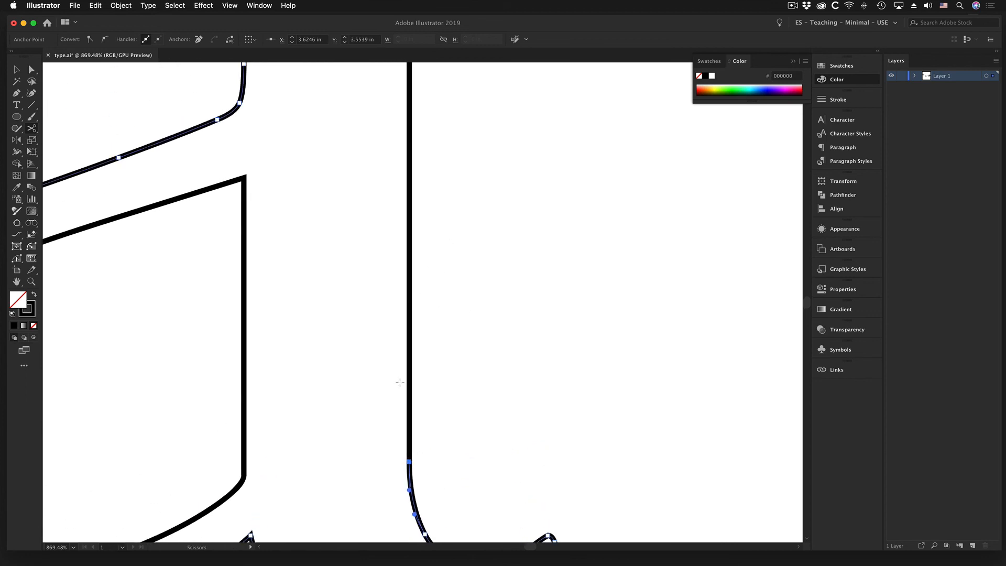
{"action": "left_click", "coordinate": [412, 312], "text": "super"}
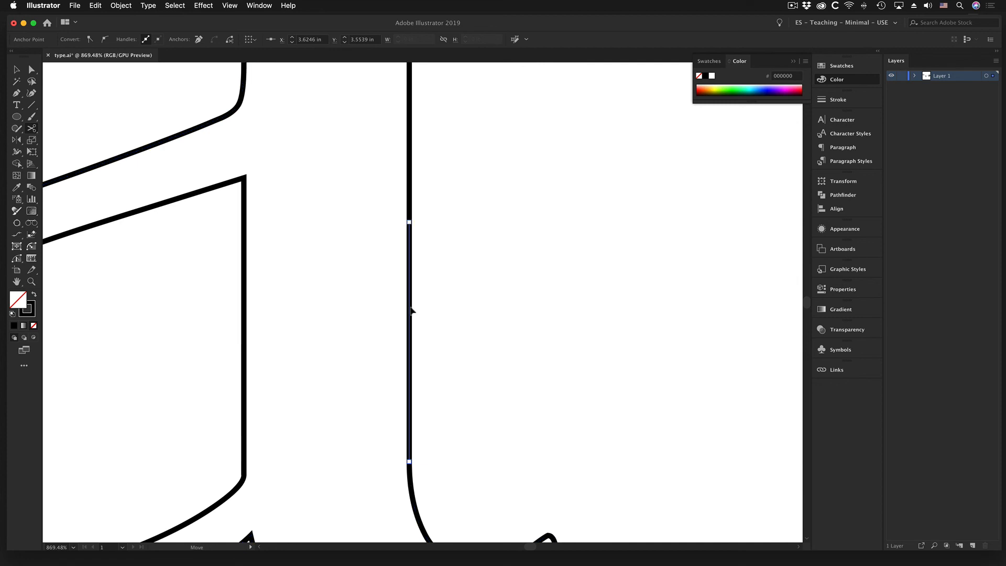
{"action": "key", "text": "Delete"}
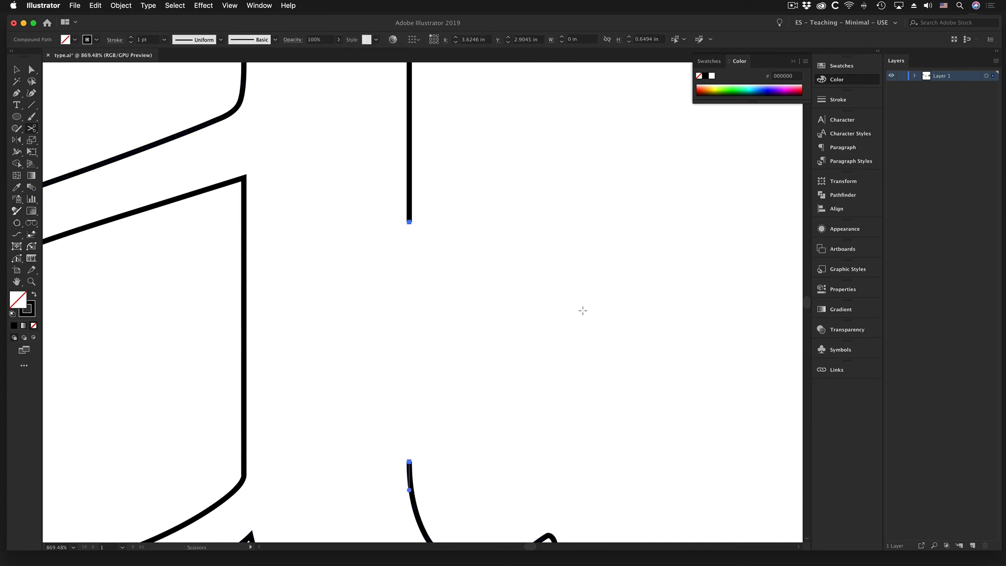
Cut the bowl's outer path with Scissors where the diagonal meets the left curve, and select the curved part to check the split.
{"action": "left_click", "coordinate": [515, 299], "text": "alt+super"}
{"action": "left_click", "coordinate": [423, 345], "text": "alt+super"}
{"action": "left_click", "coordinate": [423, 346], "text": "alt+super"}
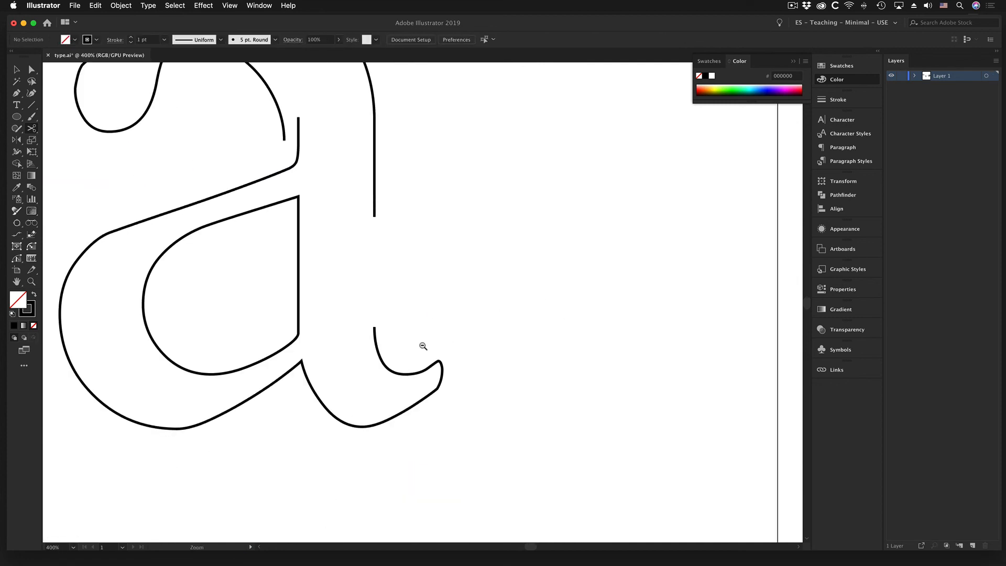
{"action": "left_click", "coordinate": [422, 303], "text": "alt+super"}
{"action": "left_click_drag", "start_coordinate": [422, 301], "coordinate": [445, 328]}
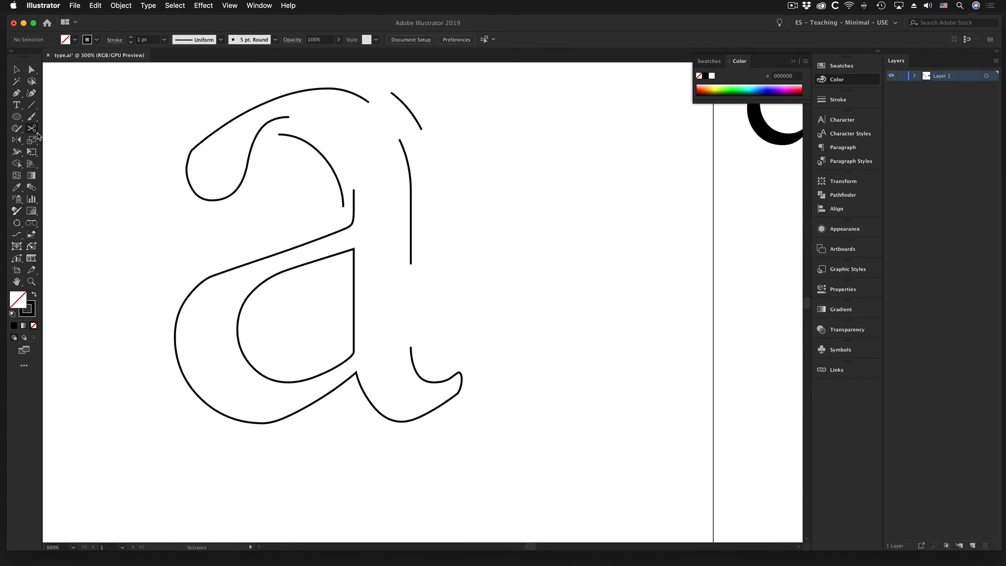
{"action": "left_click", "coordinate": [213, 275]}
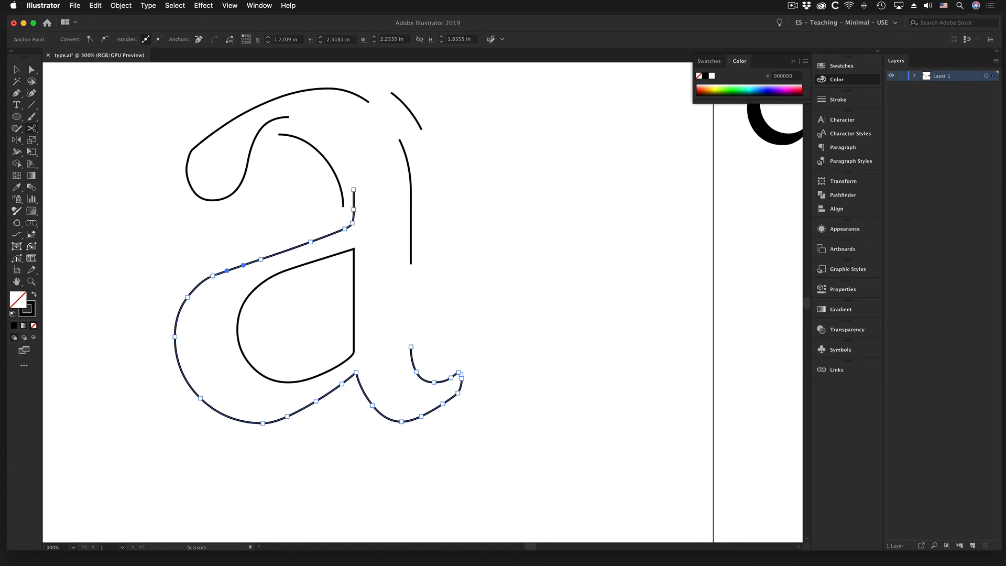
{"action": "left_click", "coordinate": [205, 279]}
{"action": "key", "text": "a"}
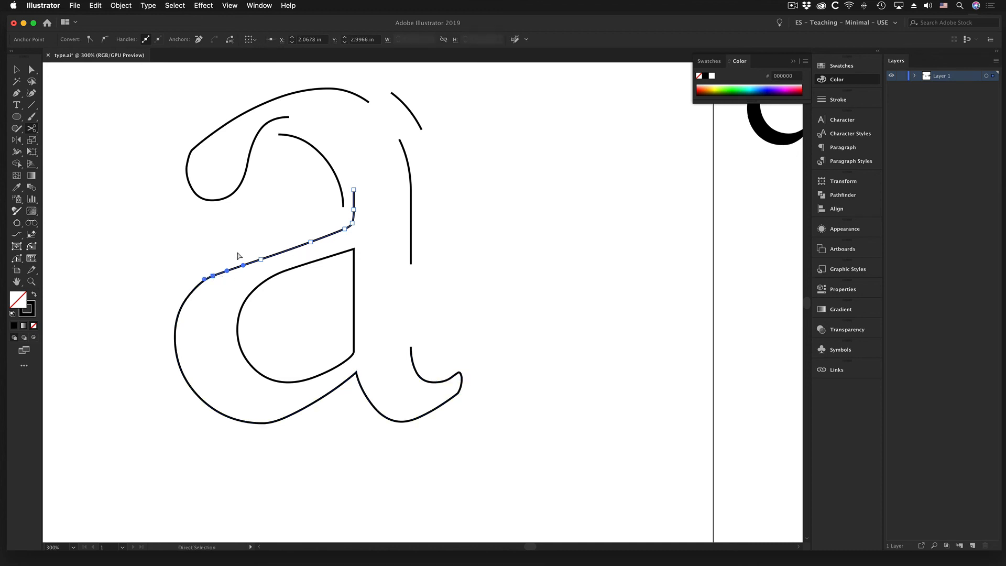
{"action": "left_click", "coordinate": [237, 257]}
{"action": "left_click", "coordinate": [177, 315]}
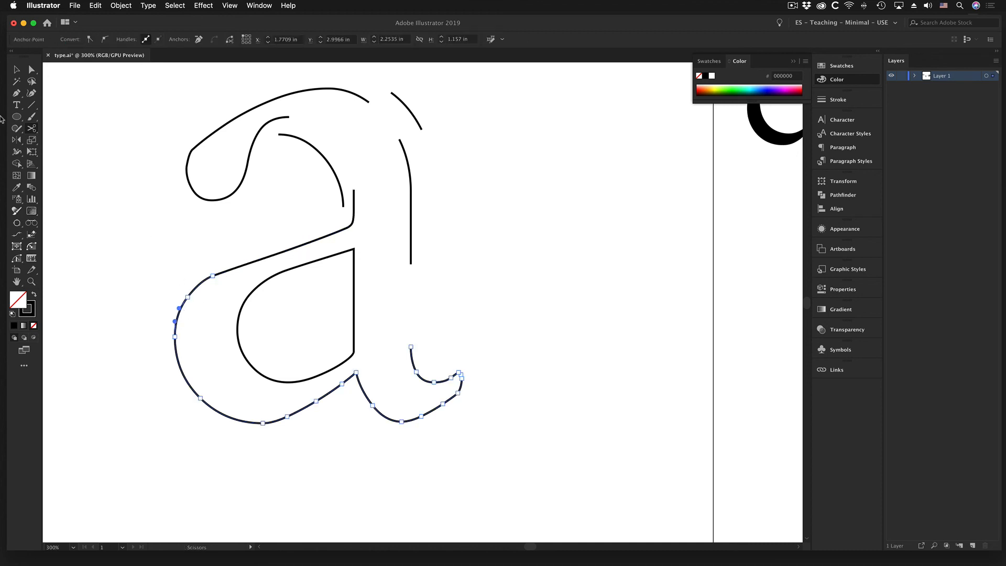
Cut the bowl's outer path with Scissors lower down the left curve and delete the curved segment between the two cuts.
{"action": "left_click", "coordinate": [30, 130]}
{"action": "left_click", "coordinate": [180, 370]}
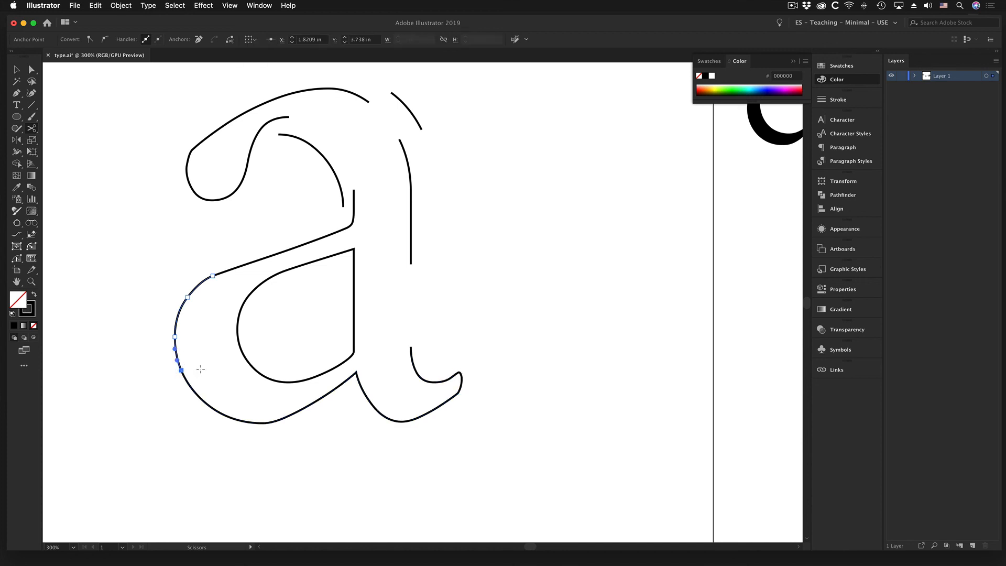
{"action": "key", "text": "Delete"}
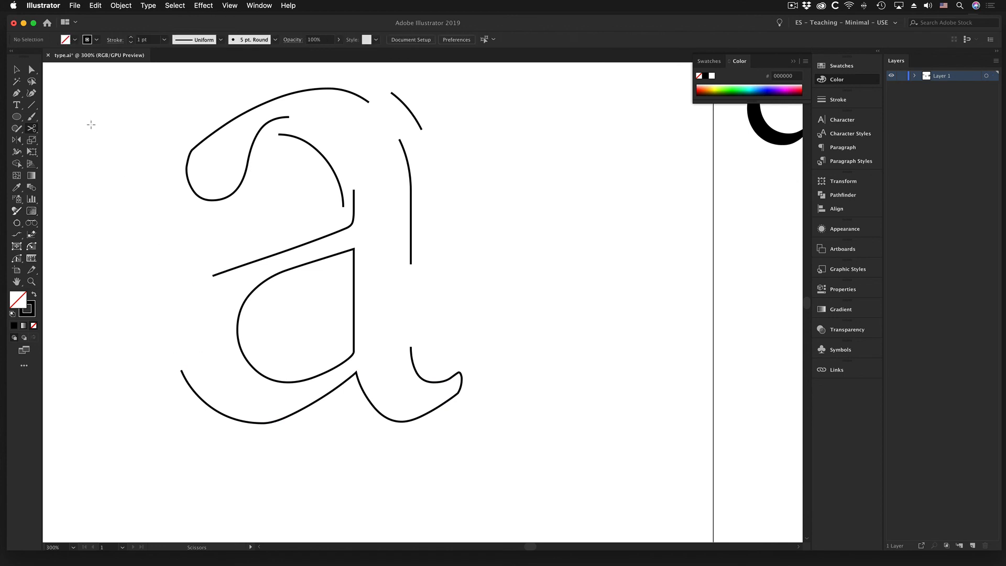
Select the whole a to check that its pieces belong together, deselect it, and move it slightly as one object.
{"action": "left_click", "coordinate": [16, 69]}
{"action": "key", "text": "super+minus"}
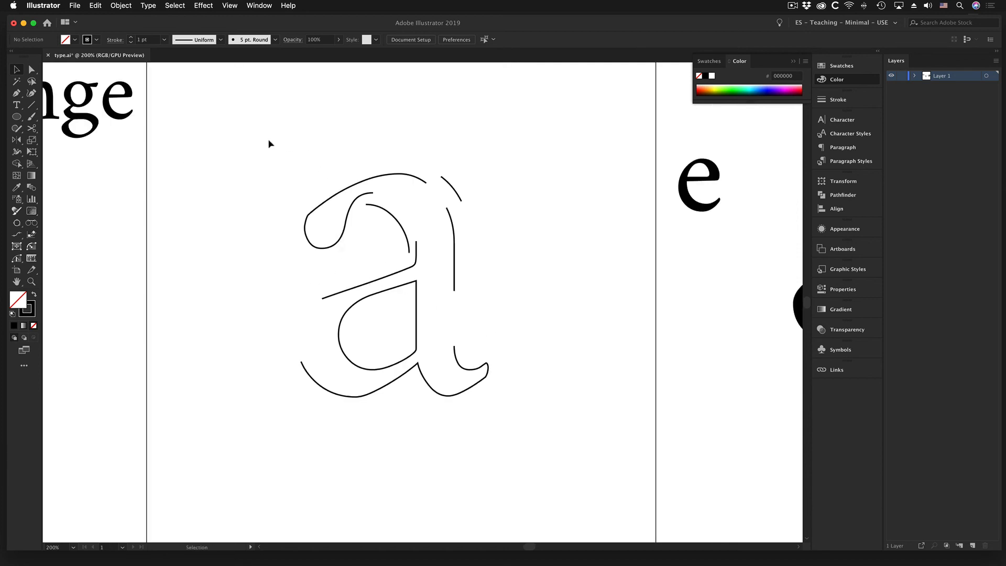
{"action": "left_click_drag", "start_coordinate": [269, 143], "coordinate": [546, 430]}
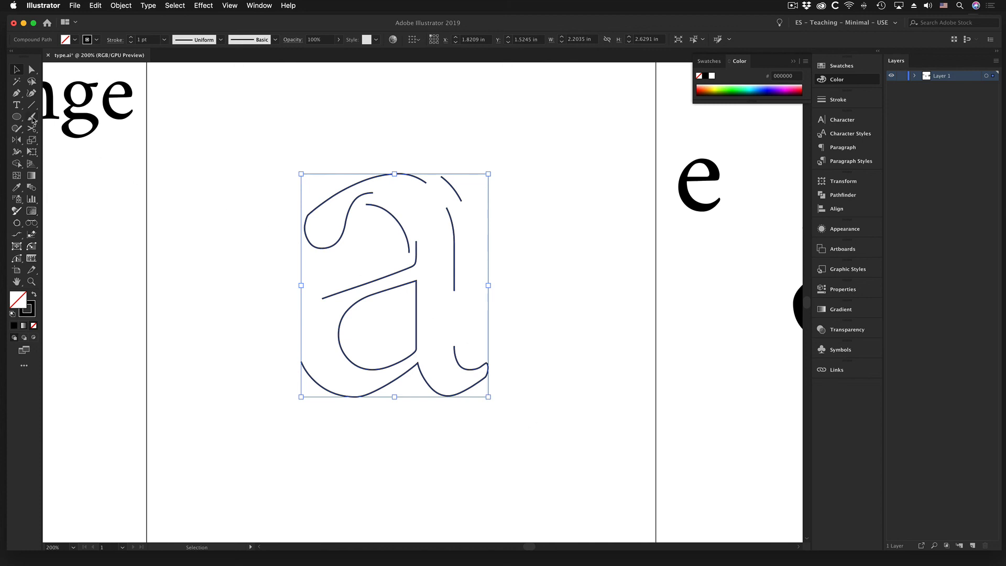
{"action": "left_click", "coordinate": [467, 323]}
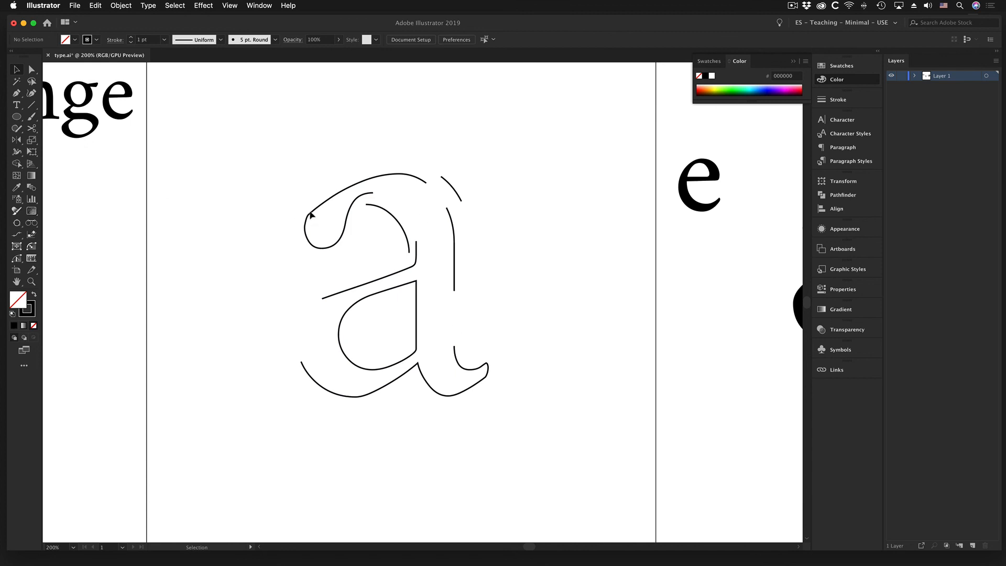
{"action": "left_click_drag", "start_coordinate": [309, 215], "coordinate": [253, 151]}
{"action": "left_click_drag", "start_coordinate": [334, 152], "coordinate": [397, 216]}
Release the compound path of the a into separate paths.
{"action": "left_click", "coordinate": [122, 5]}
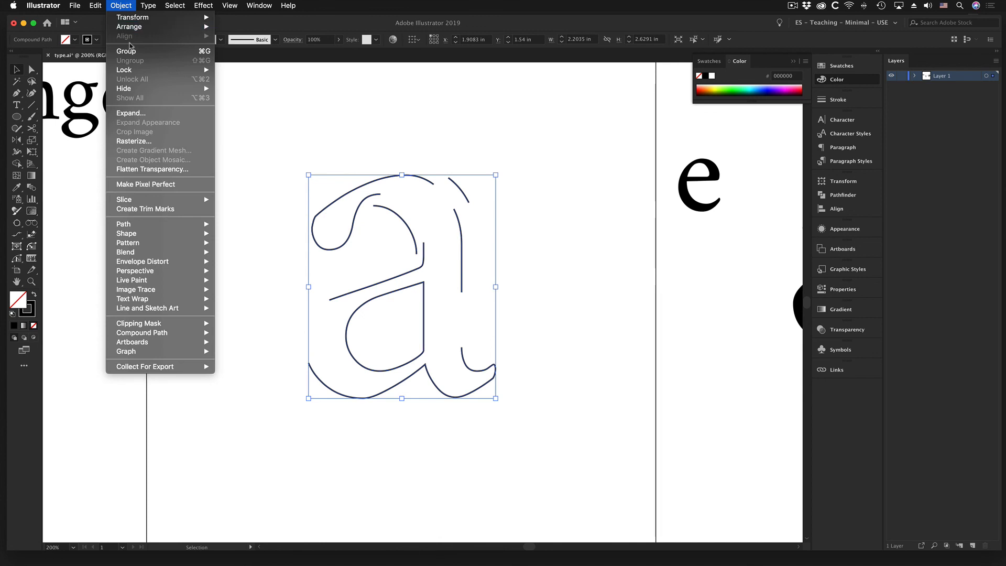
{"action": "left_click", "coordinate": [418, 161]}
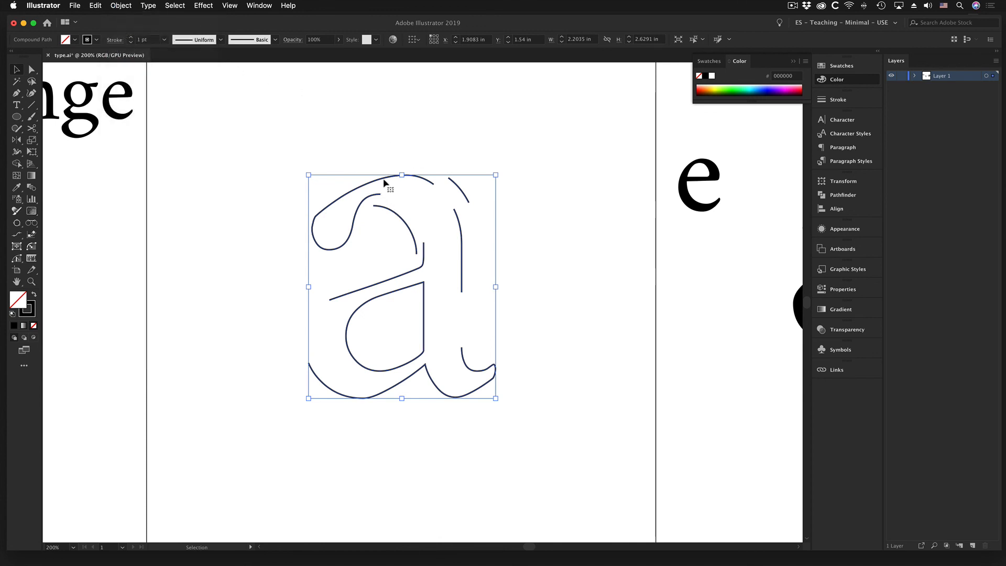
{"action": "left_click", "coordinate": [128, 6]}
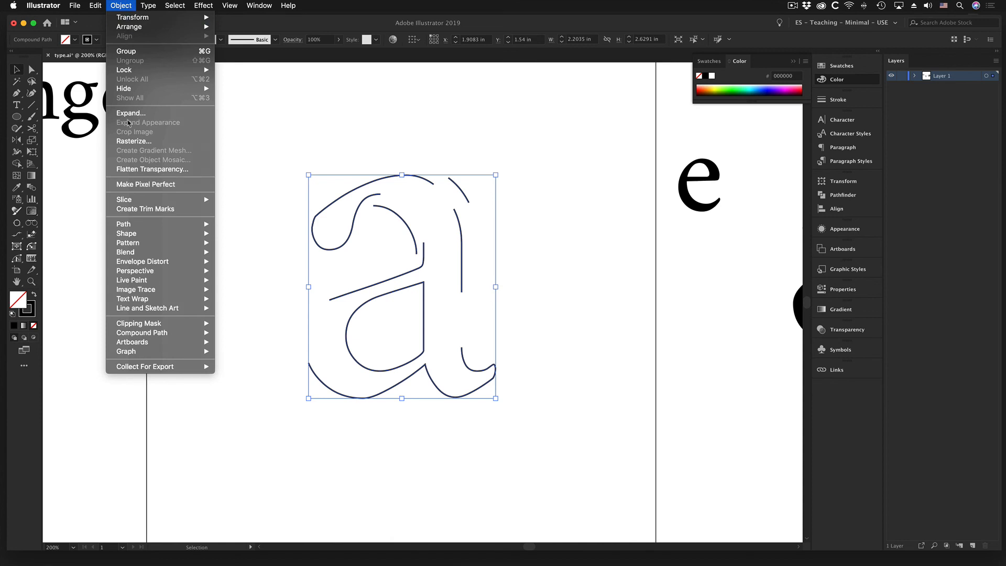
{"action": "mouse_move", "coordinate": [145, 335]}
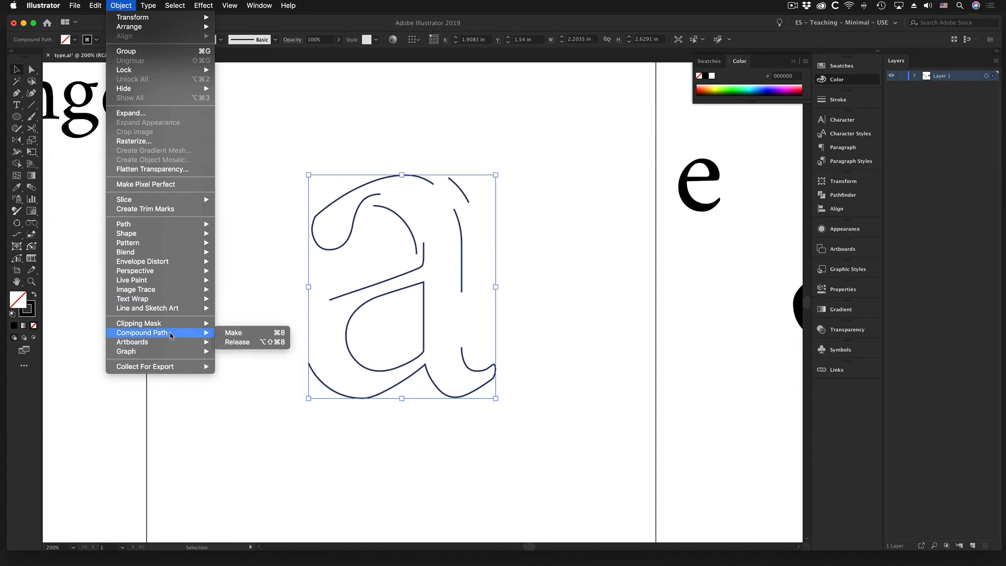
{"action": "left_click", "coordinate": [248, 341]}
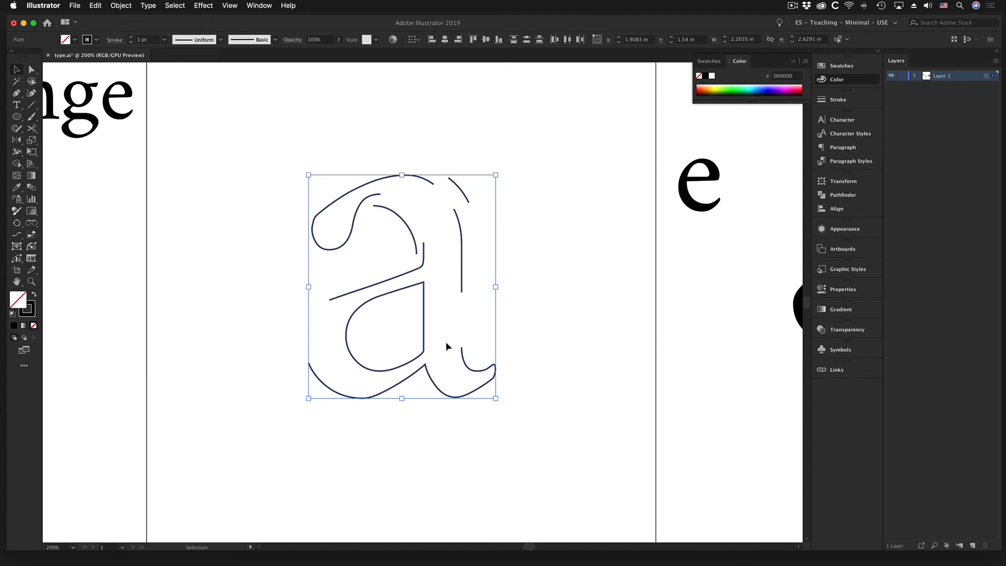
Move the top terminal, the inner arch and the short upper-right arc away from the letter one by one.
{"action": "left_click", "coordinate": [383, 133]}
{"action": "left_click", "coordinate": [355, 192]}
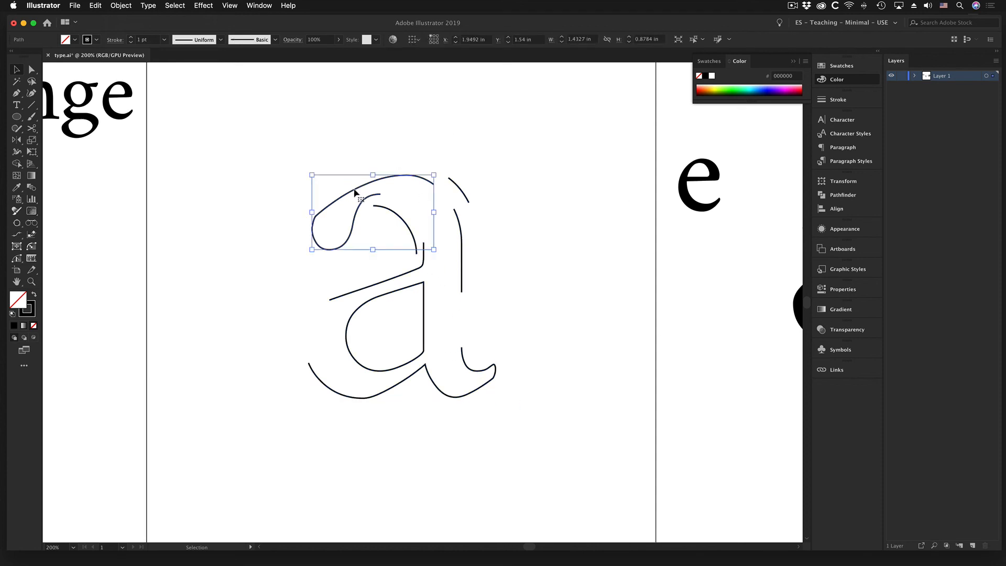
{"action": "left_click_drag", "start_coordinate": [355, 192], "coordinate": [320, 150]}
{"action": "left_click_drag", "start_coordinate": [402, 223], "coordinate": [342, 232]}
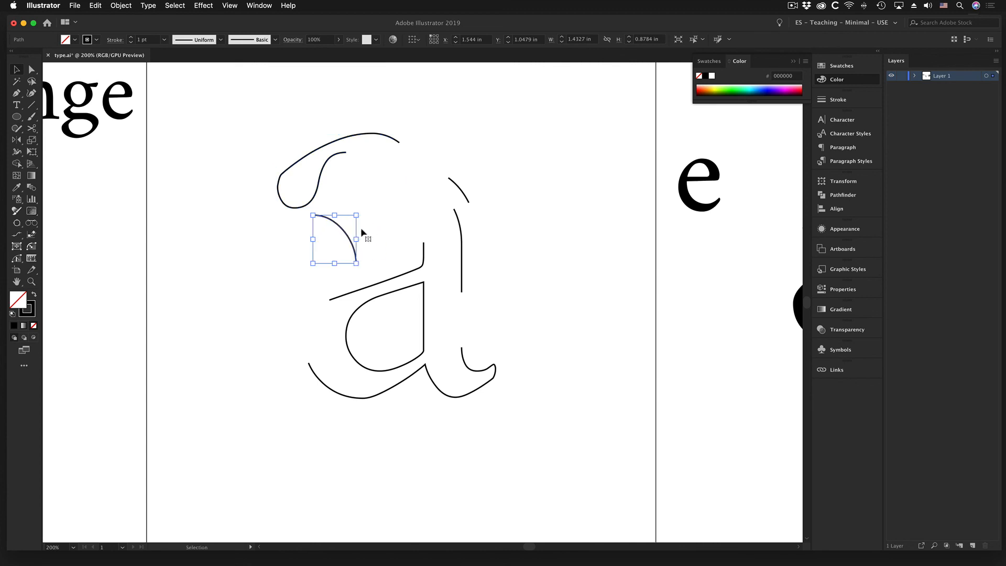
{"action": "left_click_drag", "start_coordinate": [459, 192], "coordinate": [499, 162]}
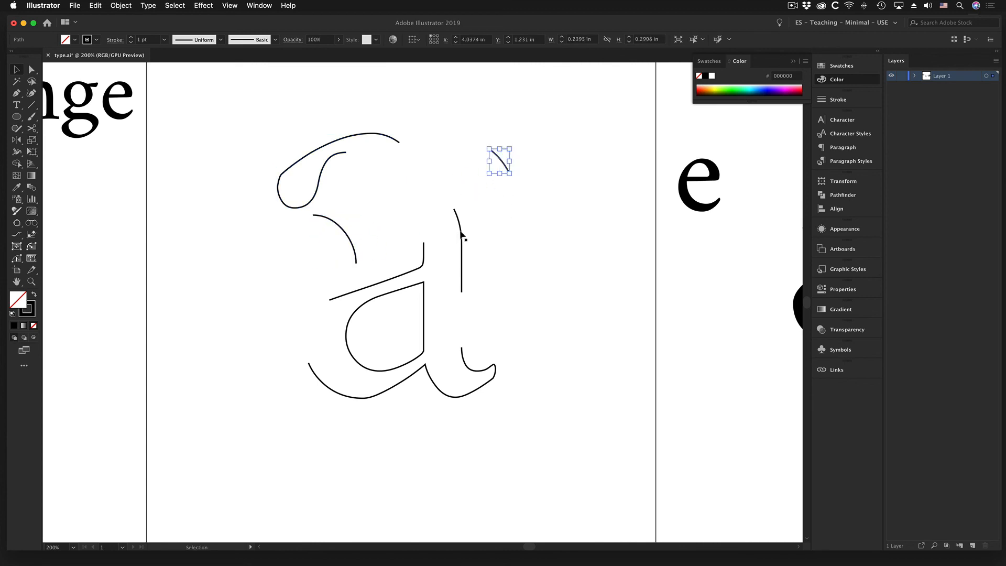
Spread out the stem's right edge, the diagonal, the closed counter and the bottom curve as individual pieces.
{"action": "mouse_move", "coordinate": [461, 232]}
{"action": "left_mouse_down"}
{"action": "mouse_move", "coordinate": [563, 228]}
{"action": "mouse_move", "coordinate": [552, 227]}
{"action": "left_mouse_up"}
{"action": "left_click_drag", "start_coordinate": [425, 256], "coordinate": [487, 196]}
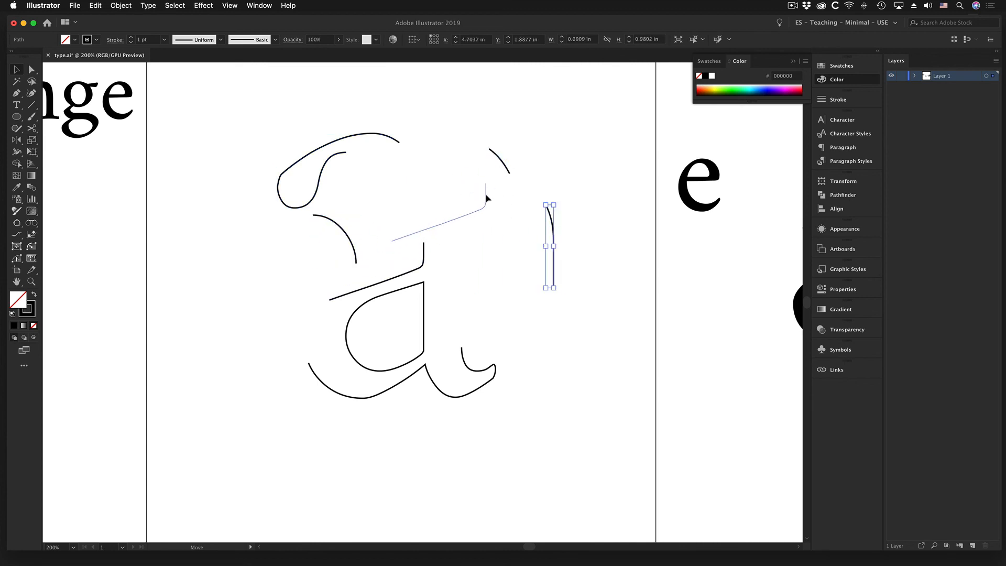
{"action": "left_click_drag", "start_coordinate": [424, 303], "coordinate": [317, 294]}
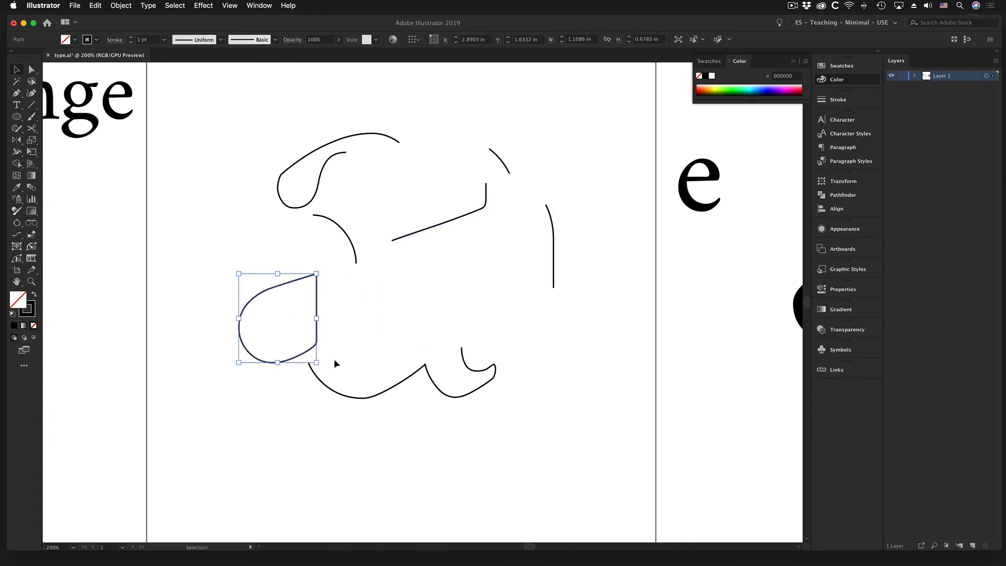
{"action": "left_click_drag", "start_coordinate": [326, 389], "coordinate": [367, 440]}
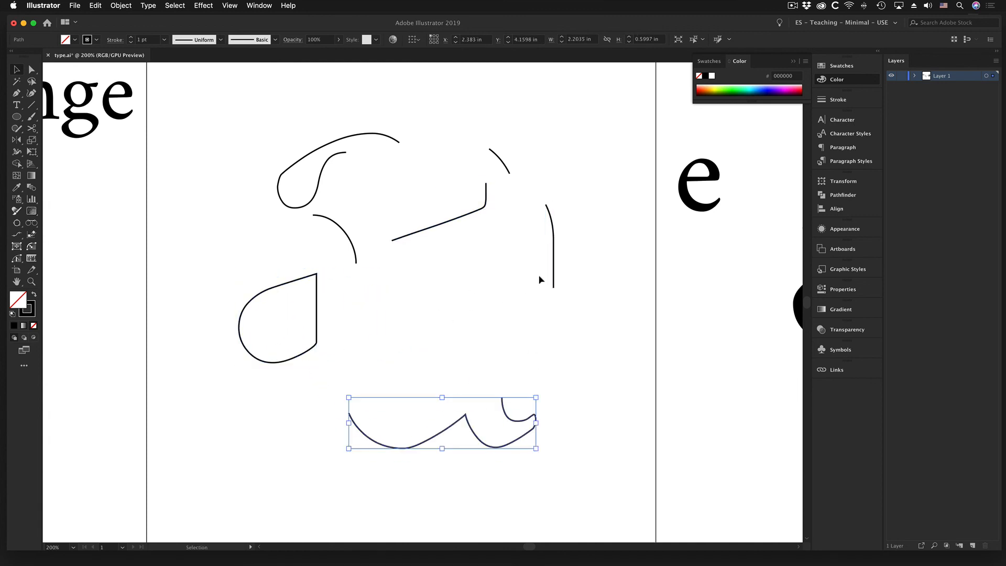
{"action": "left_click_drag", "start_coordinate": [554, 253], "coordinate": [492, 297]}
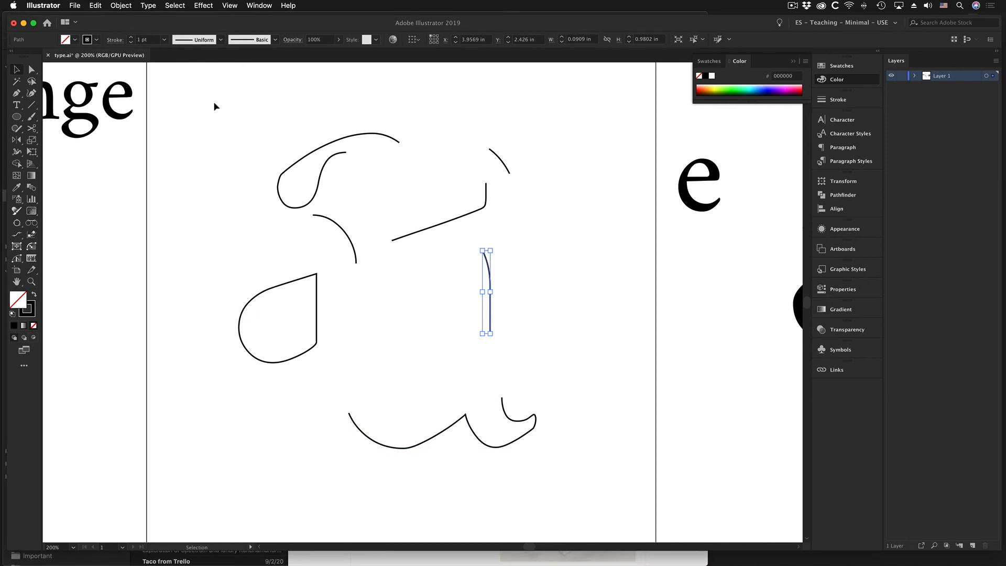
Select all the scattered pieces, combine them into one compound path, and deselect it.
{"action": "mouse_move", "coordinate": [213, 104]}
{"action": "left_mouse_down"}
{"action": "mouse_move", "coordinate": [484, 373]}
{"action": "mouse_move", "coordinate": [568, 495]}
{"action": "left_mouse_up"}
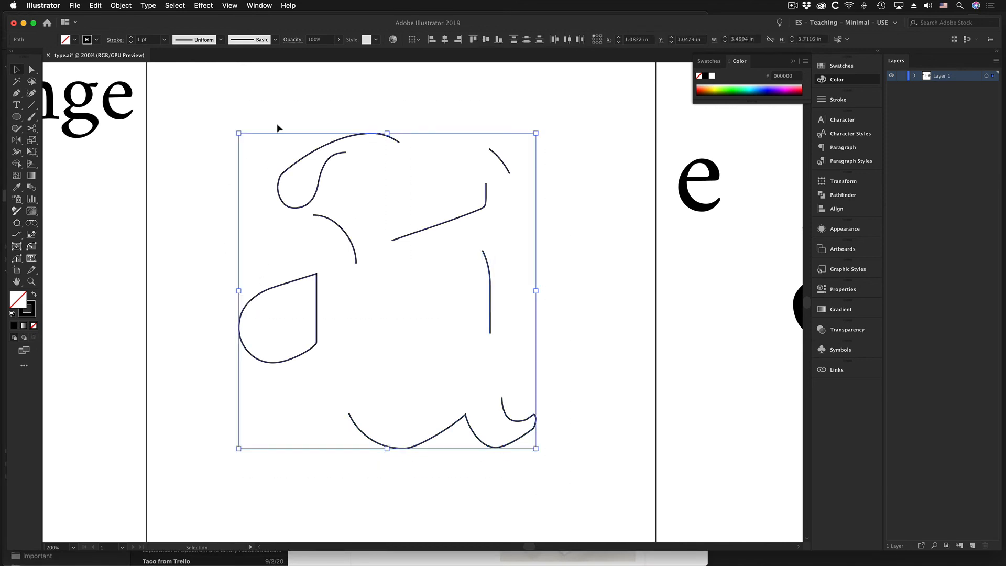
{"action": "left_click", "coordinate": [121, 5]}
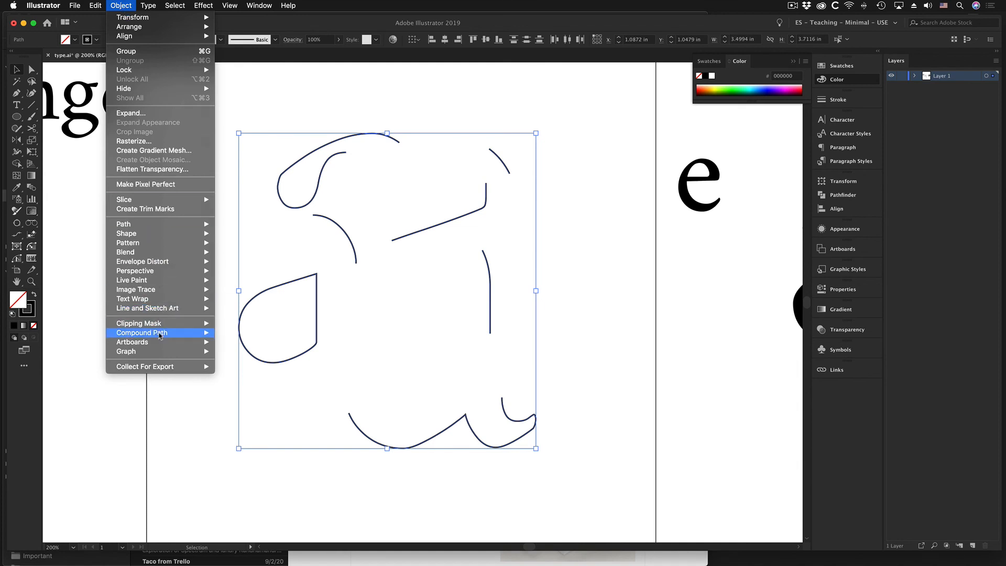
{"action": "mouse_move", "coordinate": [160, 336]}
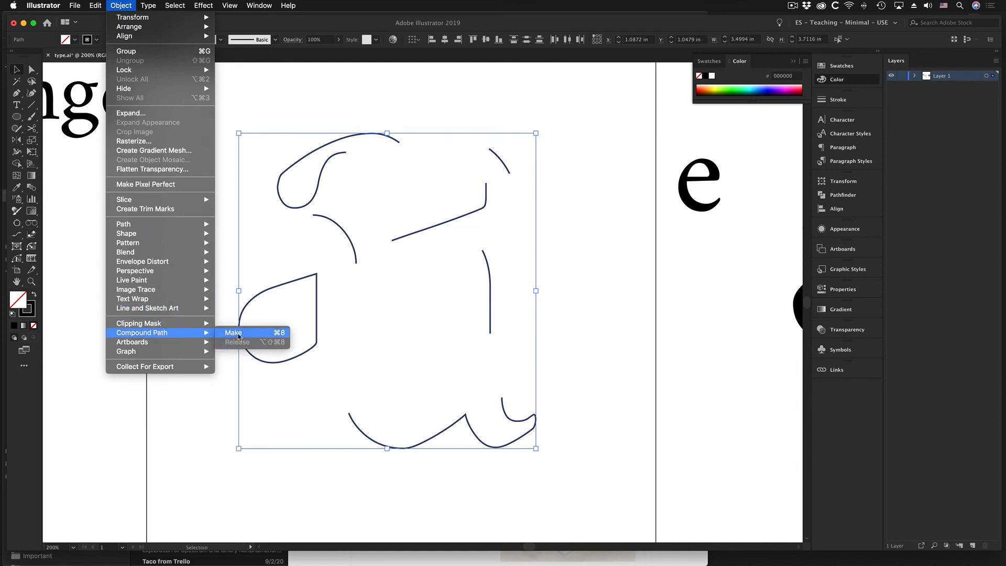
{"action": "left_click", "coordinate": [269, 336]}
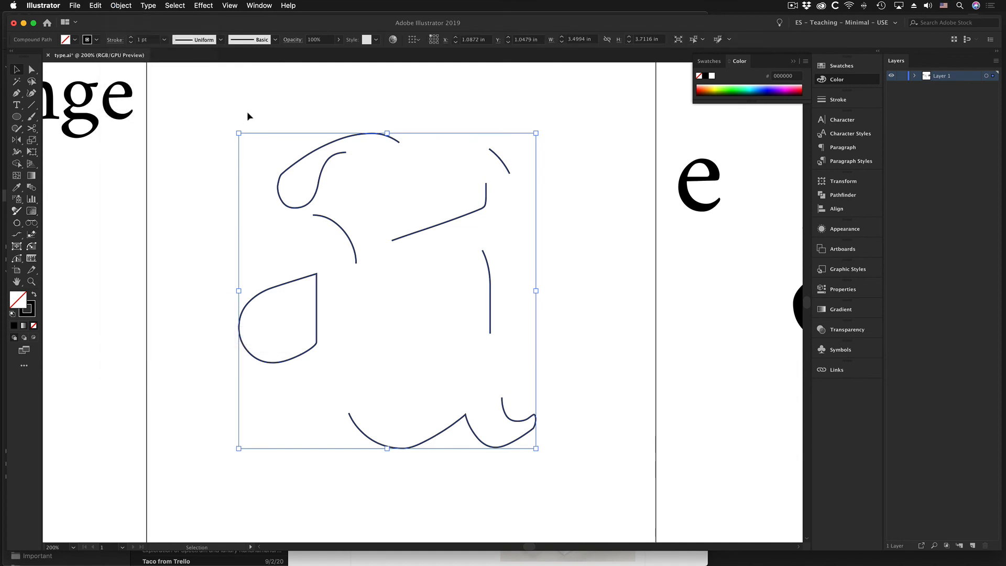
{"action": "left_click", "coordinate": [246, 112]}
Move the compound path around the artboard a few times as a single object, then deselect it.
{"action": "mouse_move", "coordinate": [305, 158]}
{"action": "left_mouse_down"}
{"action": "mouse_move", "coordinate": [350, 145]}
{"action": "mouse_move", "coordinate": [296, 152]}
{"action": "left_mouse_up"}
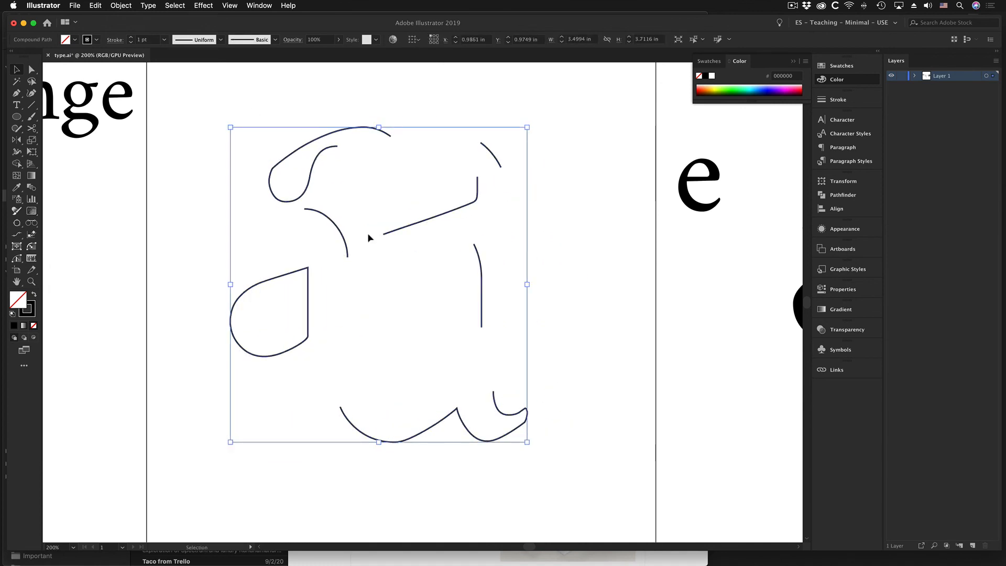
{"action": "left_click_drag", "start_coordinate": [338, 231], "coordinate": [375, 229]}
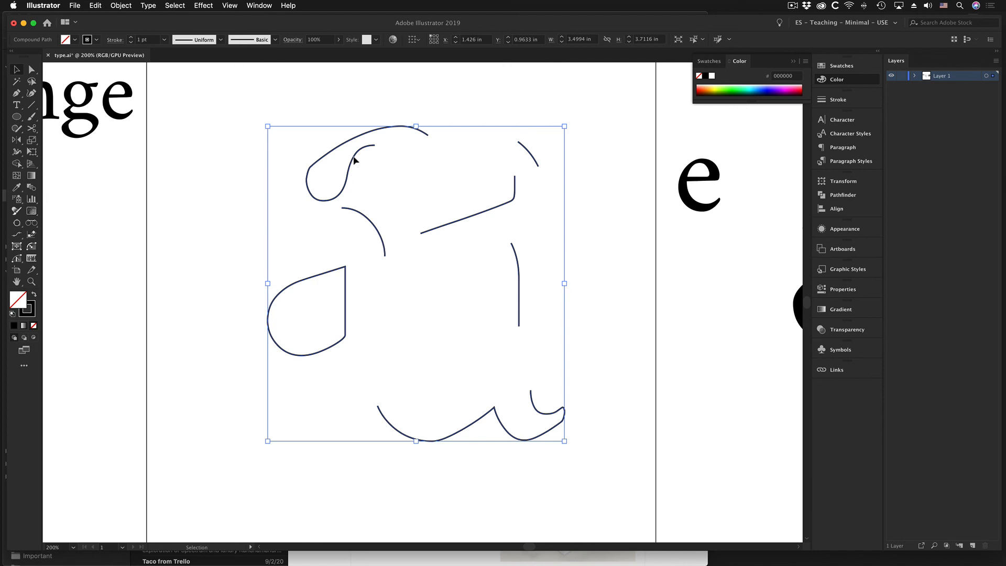
{"action": "left_click_drag", "start_coordinate": [348, 162], "coordinate": [339, 171]}
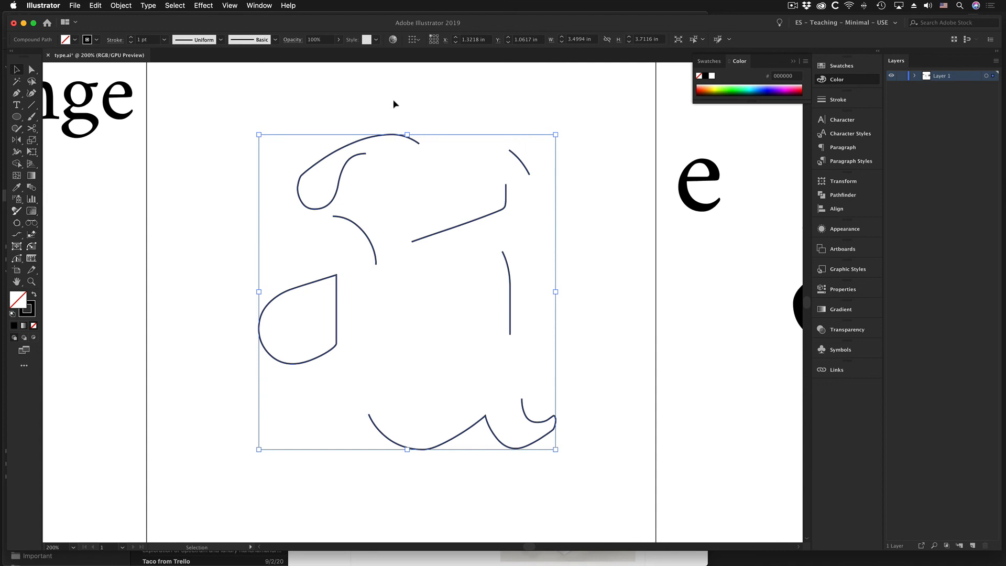
{"action": "left_click", "coordinate": [441, 141]}
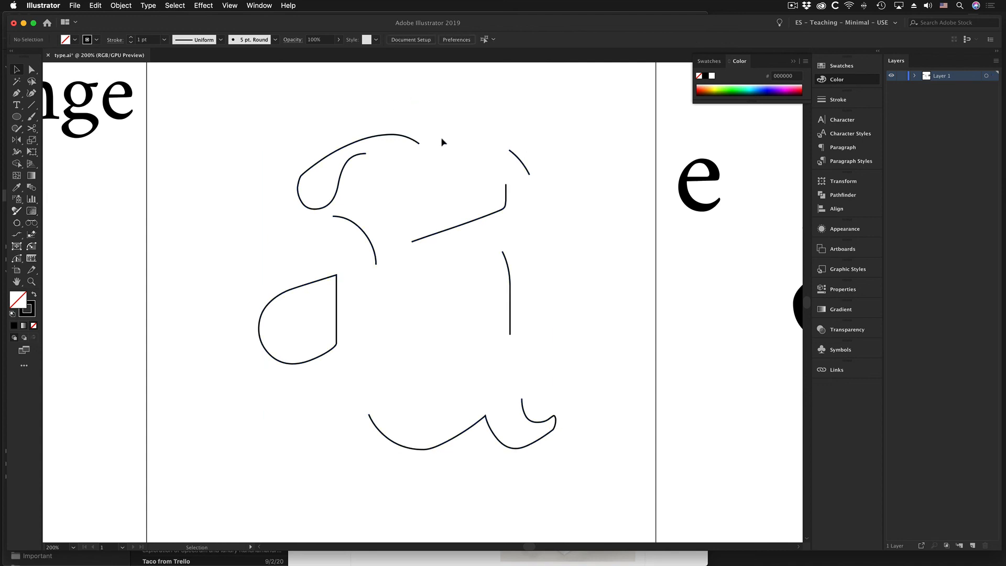
Enter isolation mode on the compound path and move the diagonal piece slightly left.
{"action": "left_click", "coordinate": [460, 231]}
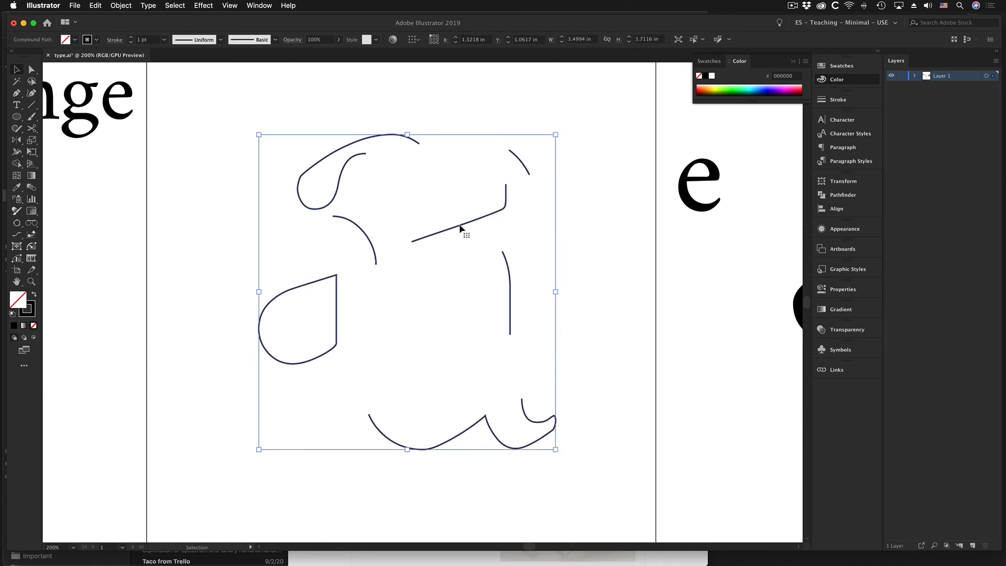
{"action": "double_click", "coordinate": [460, 230]}
{"action": "left_click", "coordinate": [460, 230]}
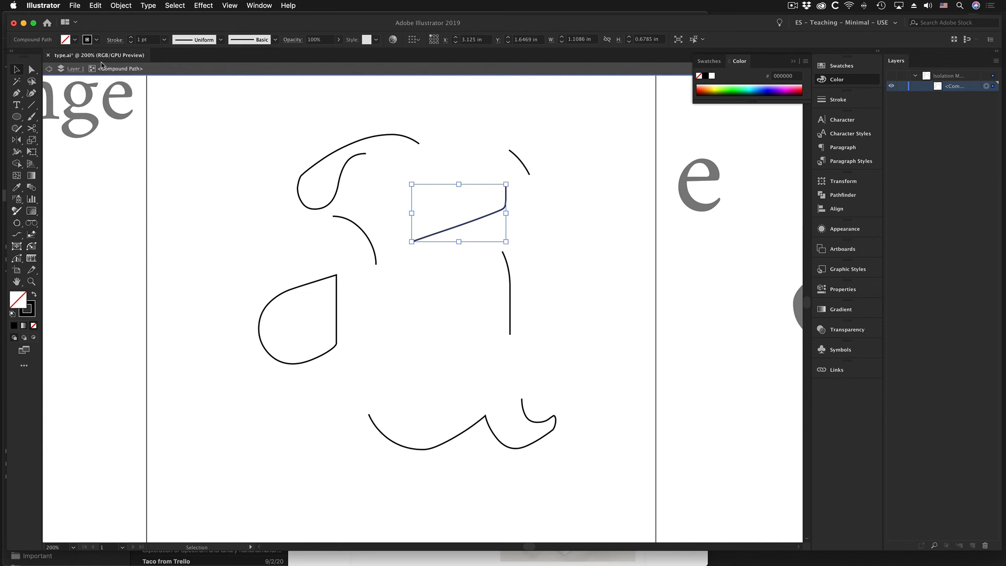
{"action": "left_click_drag", "start_coordinate": [467, 225], "coordinate": [432, 227]}
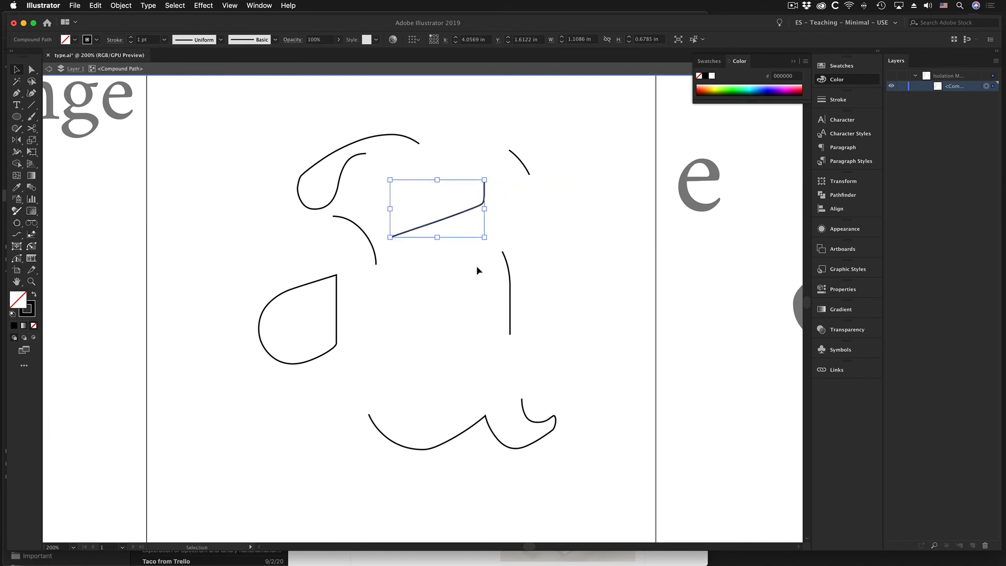
Reposition the stem edge, the inner arch and the closed counter within the compound path, then exit isolation mode.
{"action": "left_click_drag", "start_coordinate": [508, 275], "coordinate": [448, 303]}
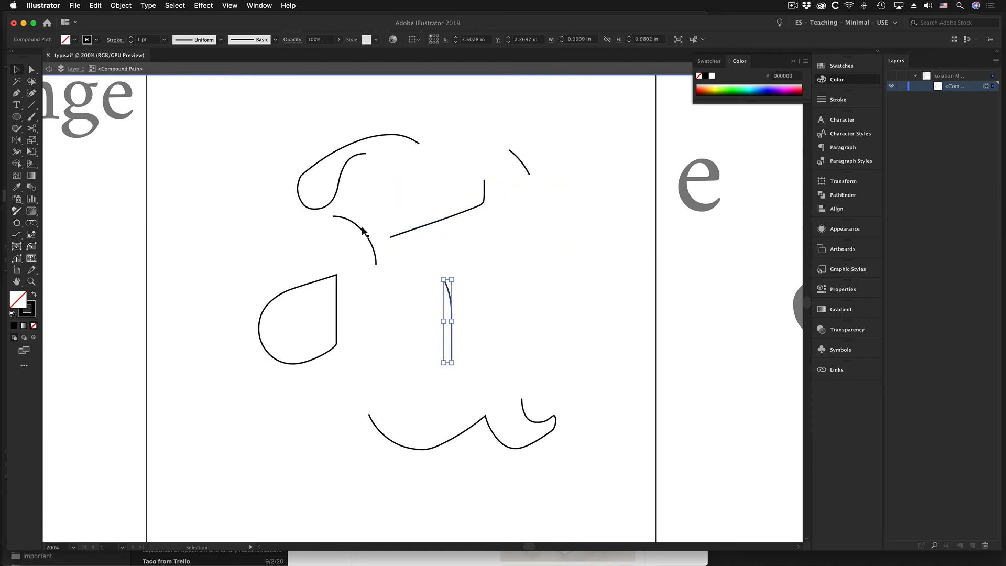
{"action": "left_click_drag", "start_coordinate": [363, 231], "coordinate": [276, 236]}
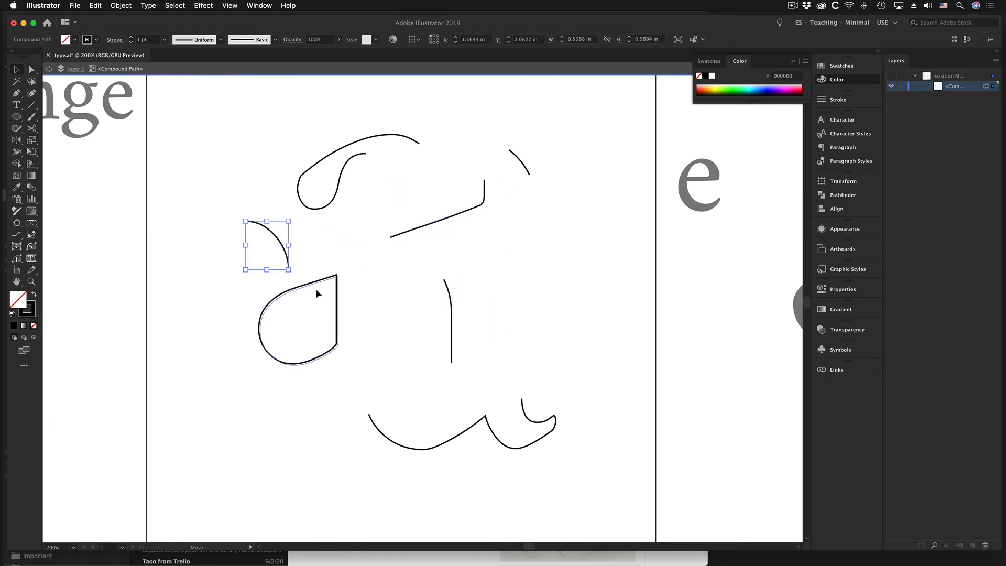
{"action": "left_click_drag", "start_coordinate": [316, 293], "coordinate": [368, 293]}
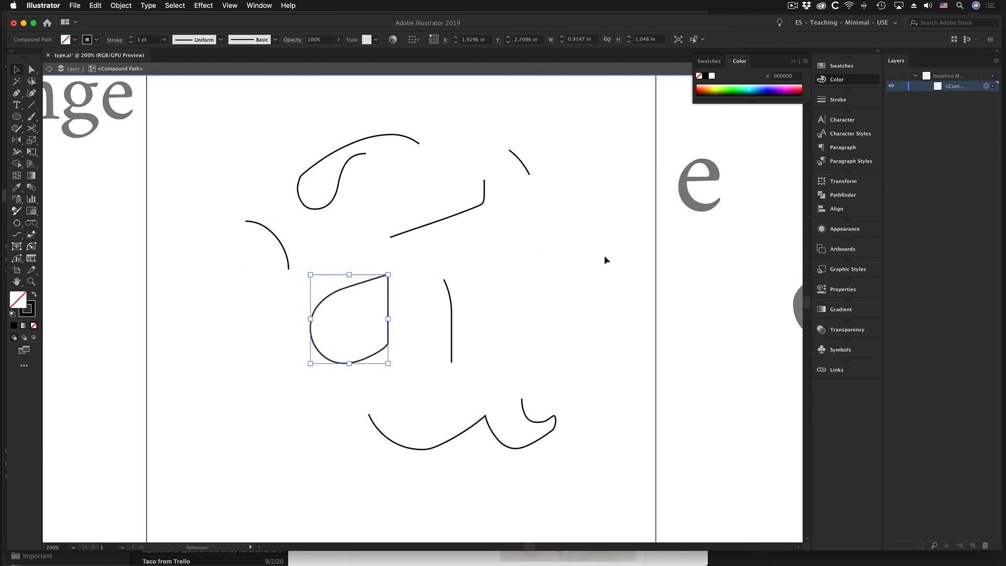
{"action": "double_click", "coordinate": [612, 128]}
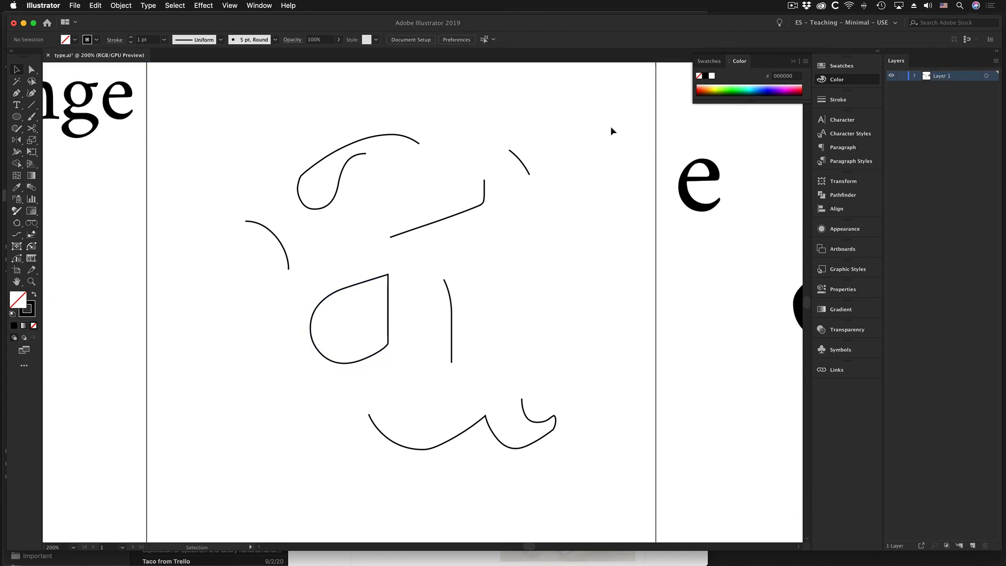
Move the whole compound path slightly left and down, deselect it, and select it again through the diagonal piece.
{"action": "left_click", "coordinate": [367, 139]}
{"action": "left_click_drag", "start_coordinate": [362, 146], "coordinate": [332, 153]}
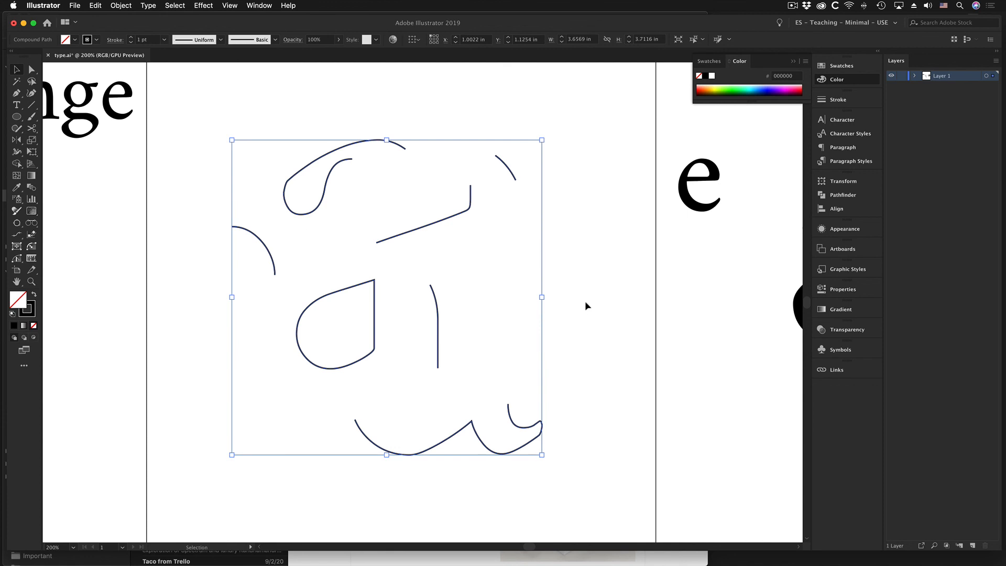
{"action": "left_click", "coordinate": [541, 265]}
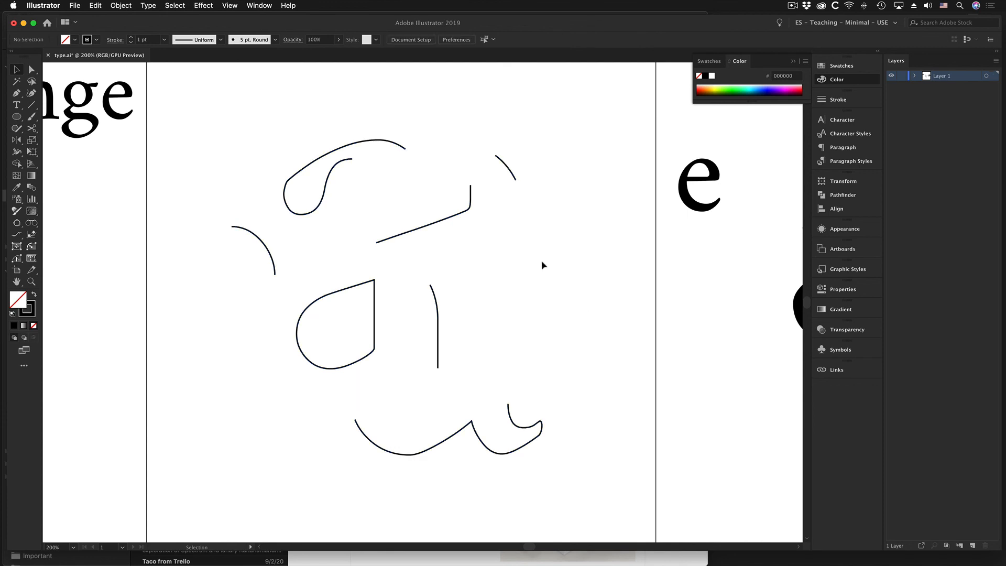
{"action": "left_click", "coordinate": [461, 217]}
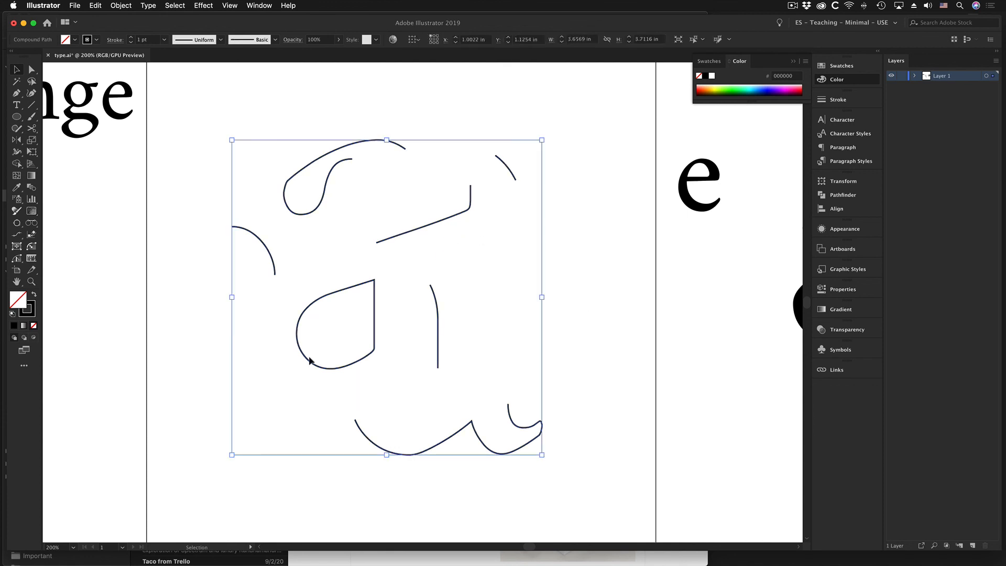
Isolate the split letter a's compound path, move its diagonal piece up and left and the stem edge right, then exit isolation mode.
{"action": "double_click", "coordinate": [450, 216]}
{"action": "left_click", "coordinate": [409, 232]}
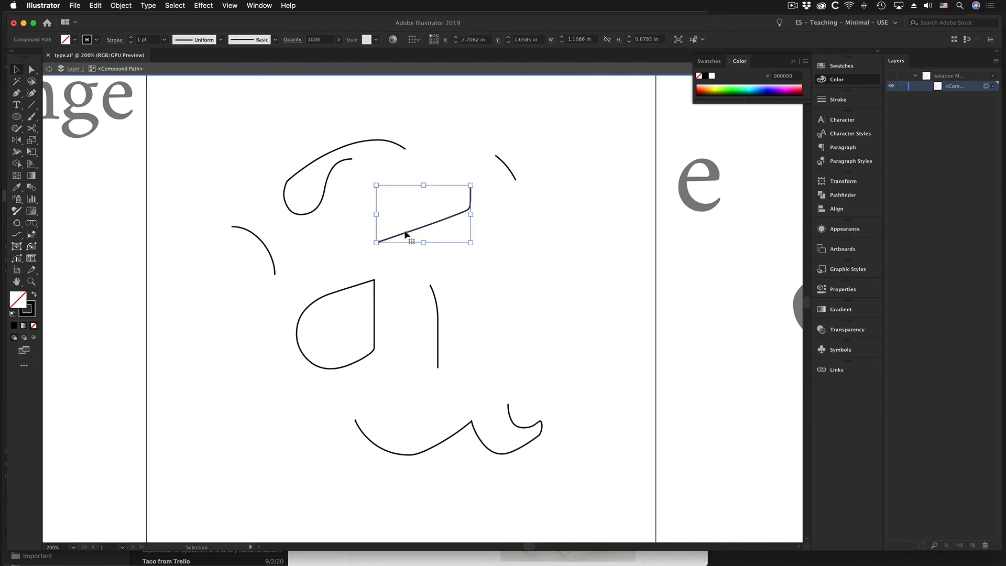
{"action": "mouse_move", "coordinate": [405, 231]}
{"action": "left_mouse_down"}
{"action": "mouse_move", "coordinate": [453, 256]}
{"action": "mouse_move", "coordinate": [393, 212]}
{"action": "left_mouse_up"}
{"action": "left_click_drag", "start_coordinate": [439, 314], "coordinate": [509, 299]}
{"action": "double_click", "coordinate": [579, 135]}
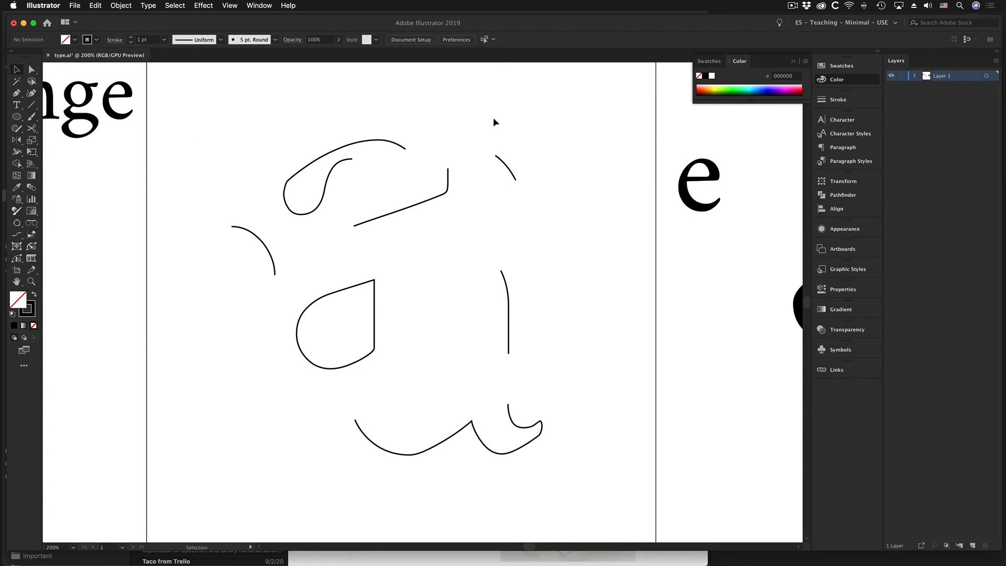
Move the outlined e up beside the split letter a and enlarge it to about 1.42 by 1.80 in.
{"action": "left_click_drag", "start_coordinate": [681, 178], "coordinate": [597, 134]}
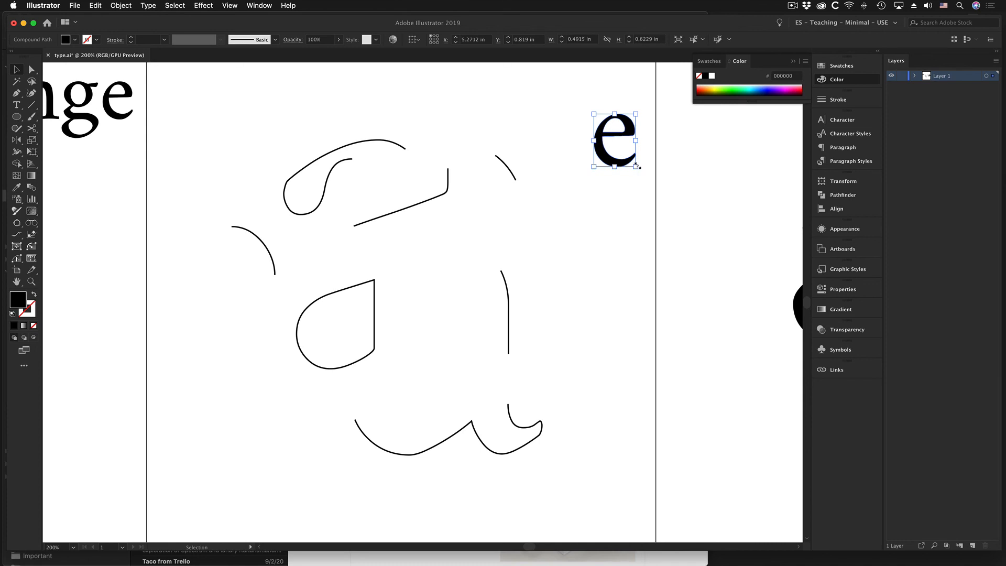
{"action": "left_click_drag", "start_coordinate": [636, 166], "coordinate": [734, 267]}
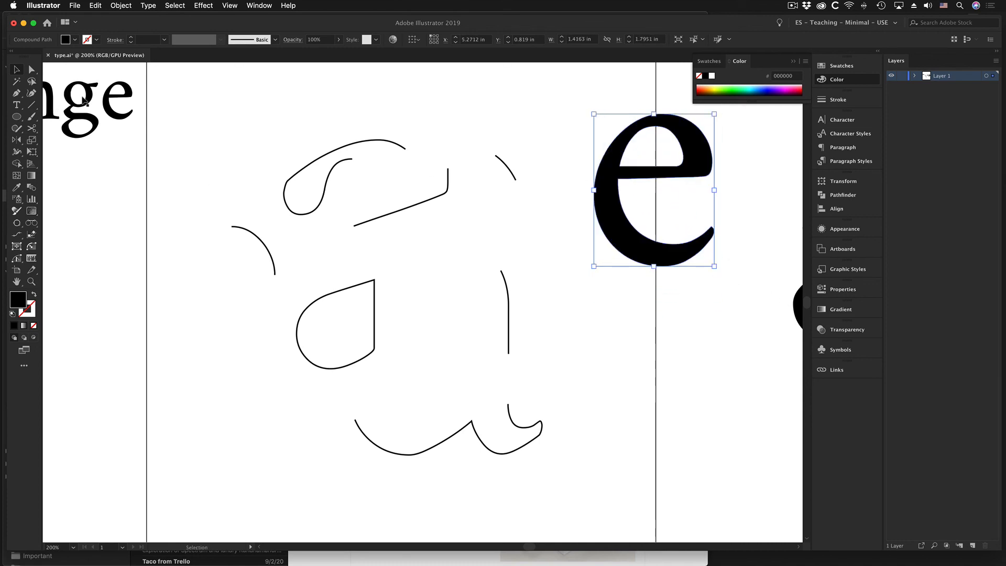
Shift the live "Change" text slightly right and down, and place a duplicate of it below, near the artboard's lower-left area.
{"action": "left_click", "coordinate": [75, 125]}
{"action": "left_click_drag", "start_coordinate": [75, 124], "coordinate": [100, 118]}
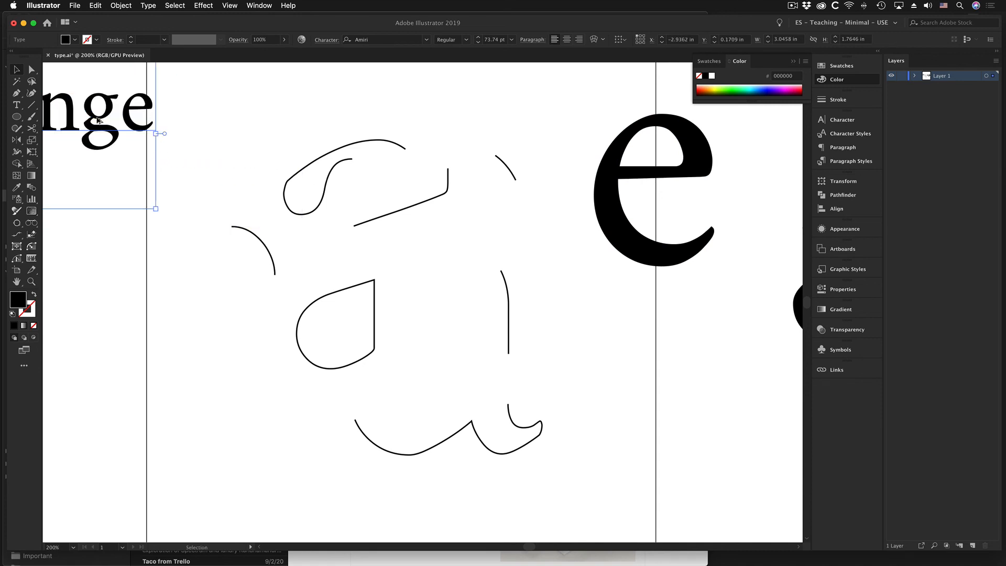
{"action": "left_click_drag", "start_coordinate": [98, 120], "coordinate": [276, 440], "text": "alt"}
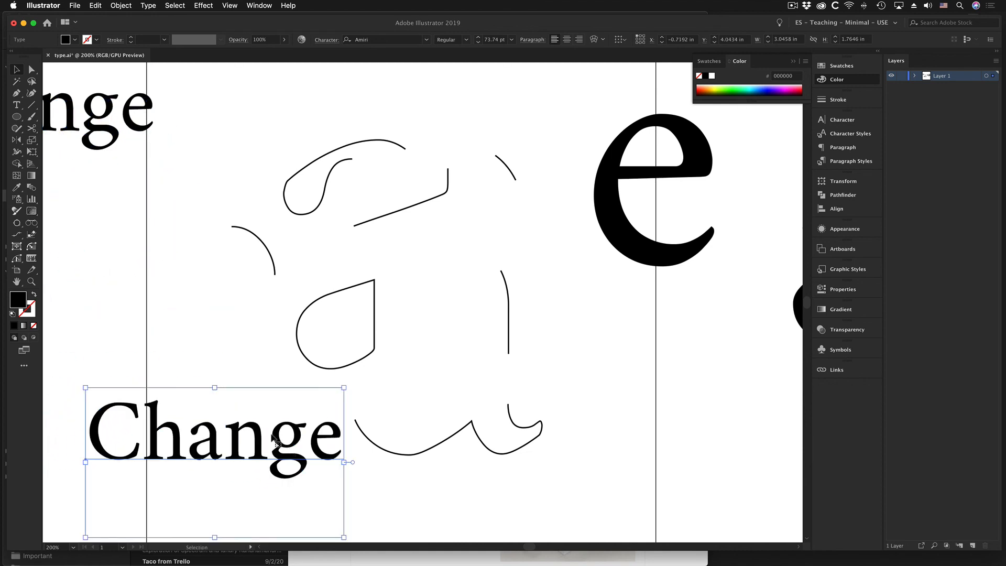
Convert the duplicated "Change" text to outlines and move the resulting group slightly up and left.
{"action": "left_click", "coordinate": [120, 5]}
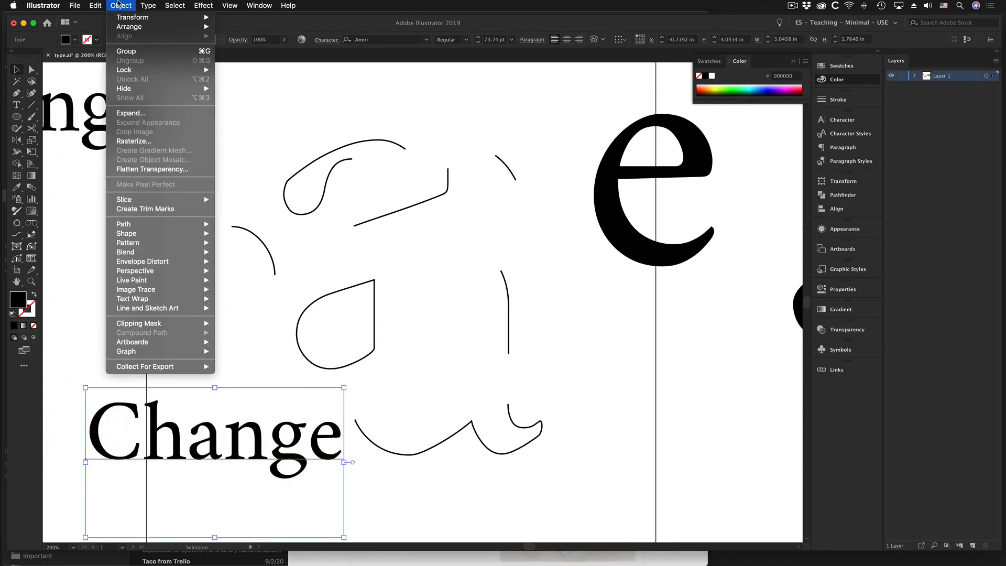
{"action": "mouse_move", "coordinate": [149, 5]}
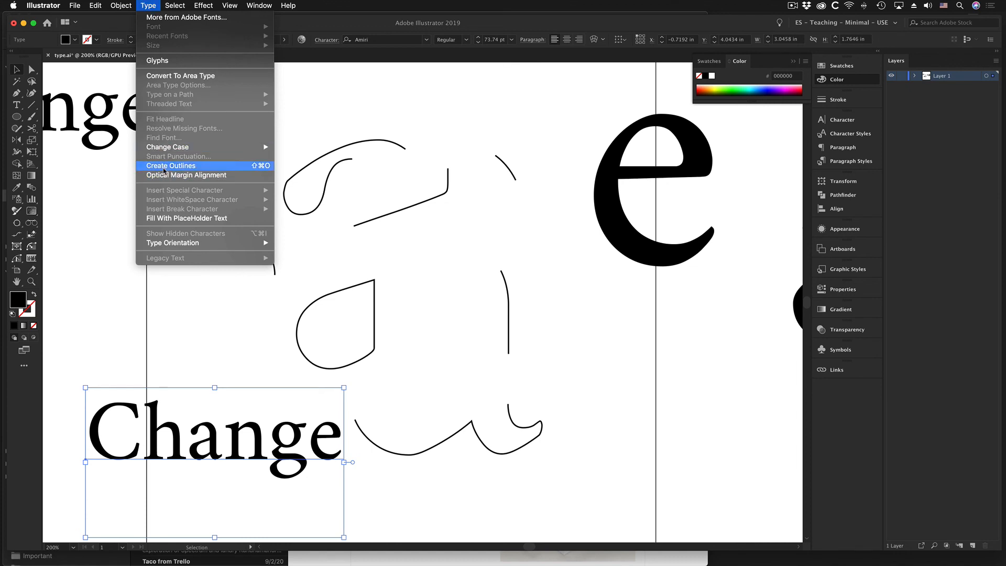
{"action": "left_click", "coordinate": [163, 169]}
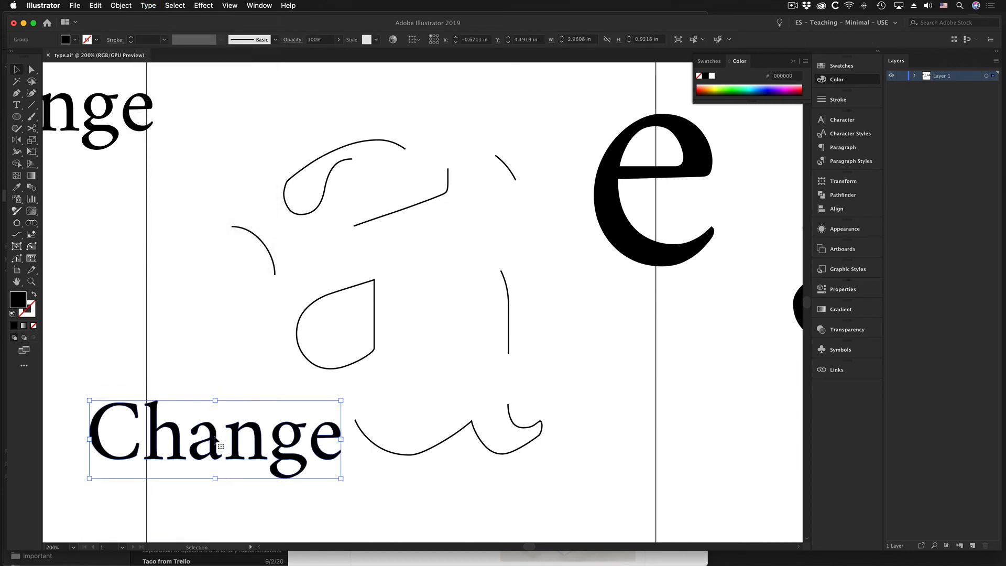
{"action": "left_click_drag", "start_coordinate": [215, 440], "coordinate": [182, 398]}
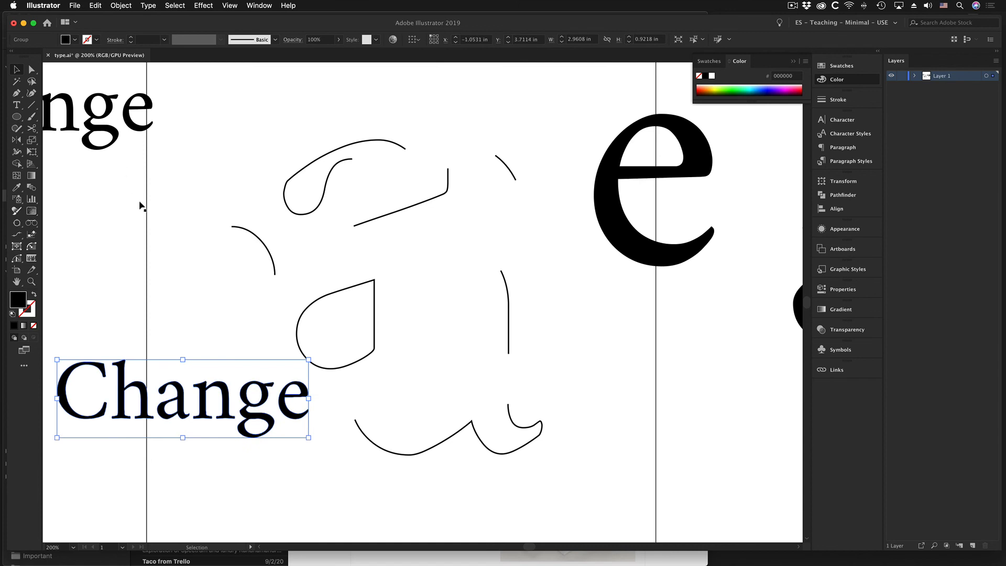
Ungroup the outlined "Change", move its letters apart individually, and deselect them.
{"action": "left_click", "coordinate": [121, 5]}
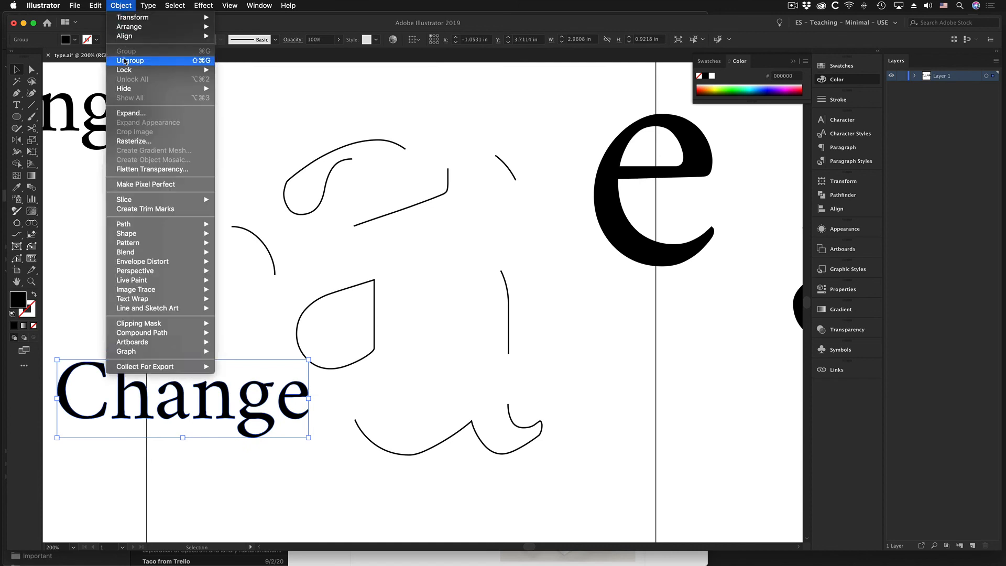
{"action": "left_click", "coordinate": [131, 60]}
{"action": "left_click", "coordinate": [115, 318]}
{"action": "left_click_drag", "start_coordinate": [77, 369], "coordinate": [79, 269]}
{"action": "left_click_drag", "start_coordinate": [125, 373], "coordinate": [138, 316]}
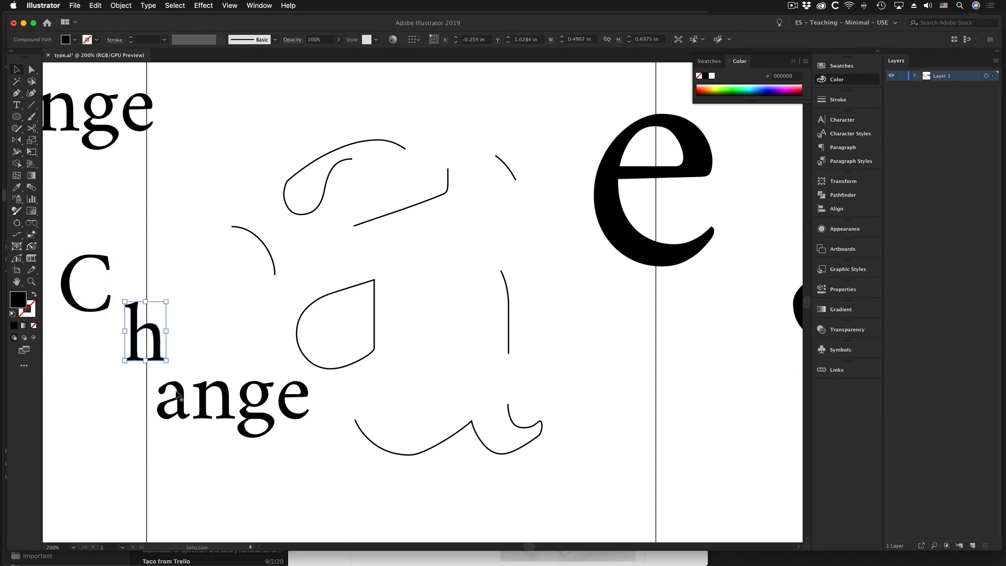
{"action": "left_click_drag", "start_coordinate": [152, 379], "coordinate": [209, 333]}
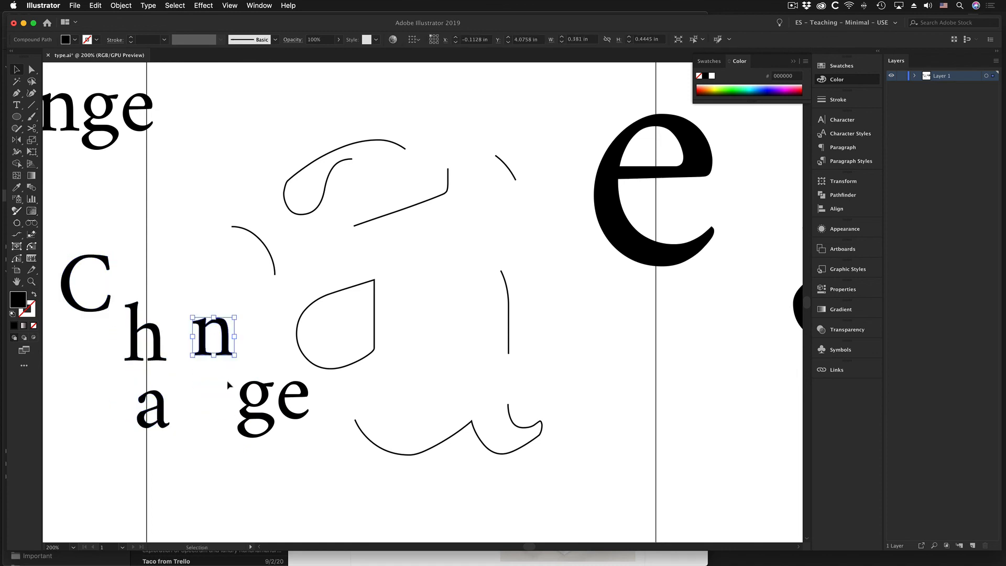
{"action": "mouse_move", "coordinate": [266, 394]}
{"action": "left_mouse_down"}
{"action": "mouse_move", "coordinate": [215, 397]}
{"action": "mouse_move", "coordinate": [264, 405]}
{"action": "left_mouse_up"}
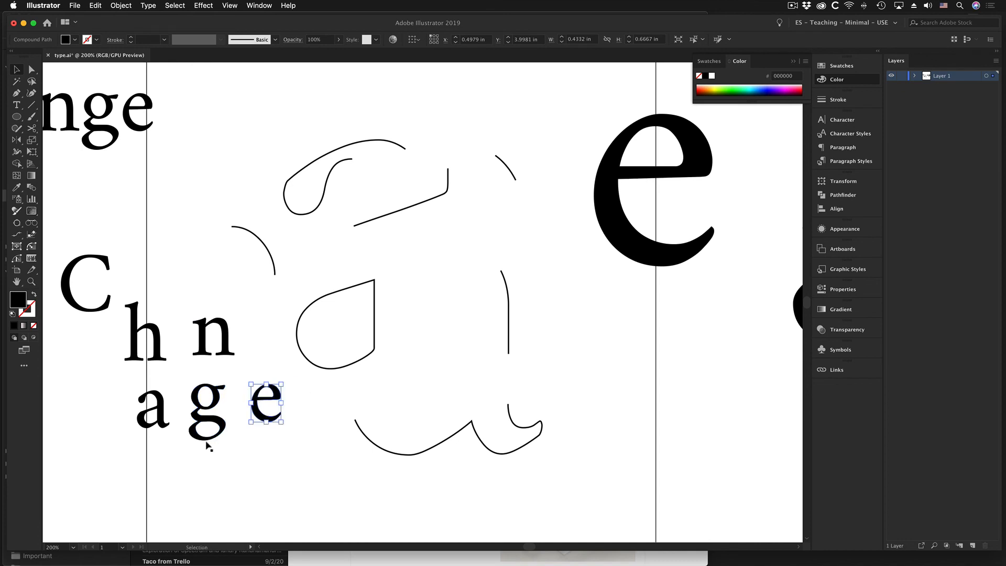
{"action": "left_click", "coordinate": [290, 474]}
Select the split letter a's compound path as a whole.
{"action": "left_click_drag", "start_coordinate": [358, 348], "coordinate": [360, 404]}
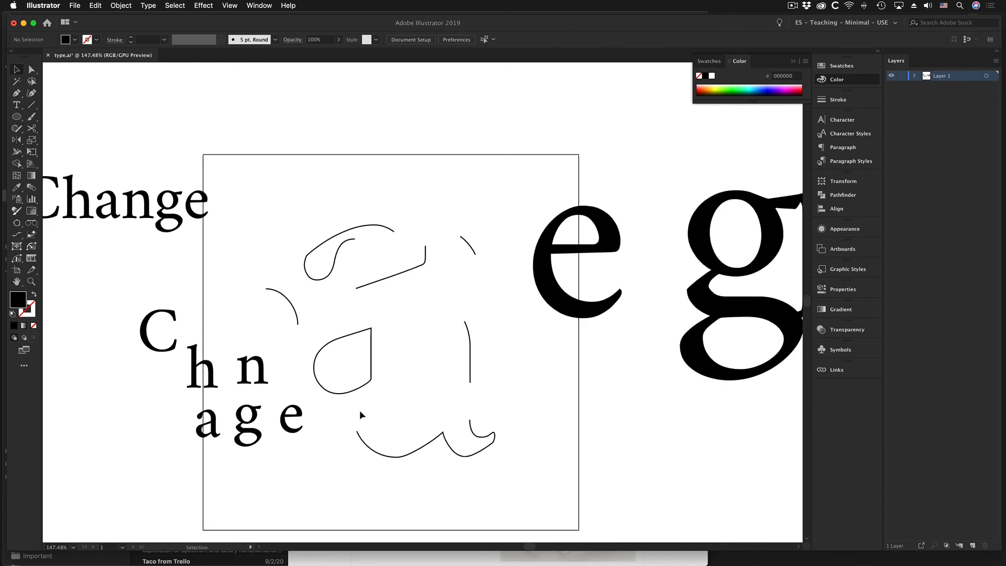
{"action": "left_click", "coordinate": [343, 341]}
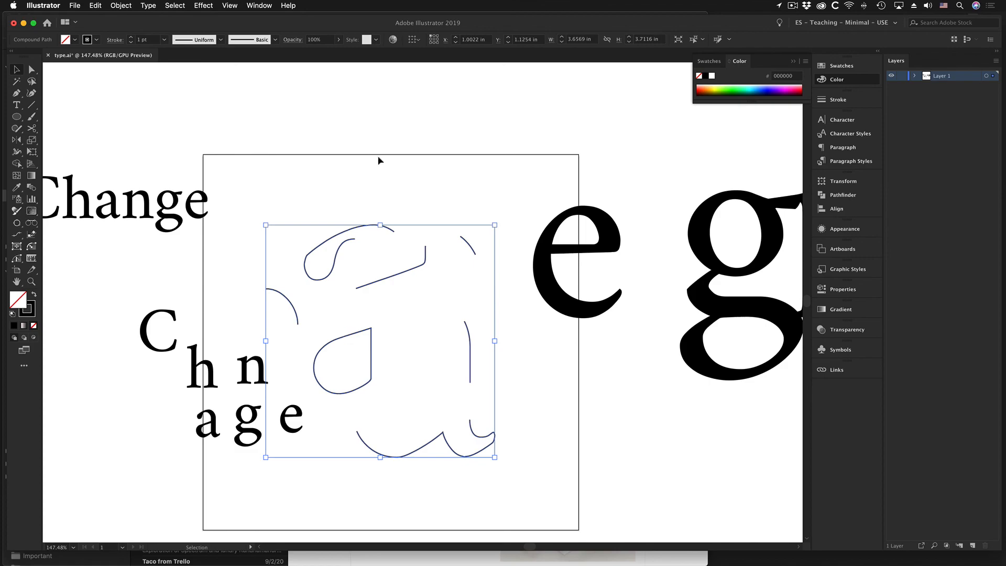